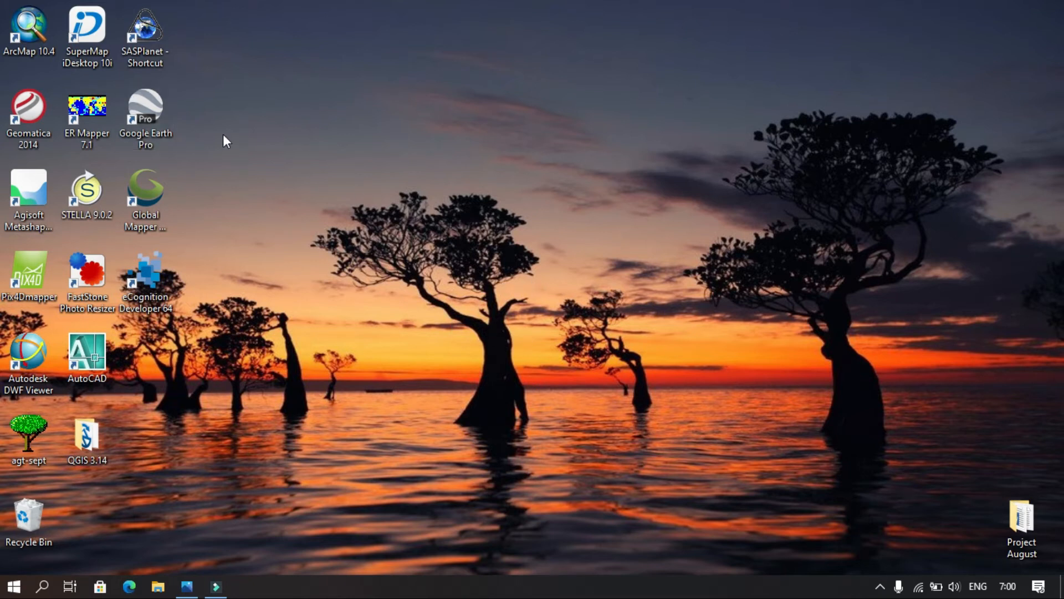
Step: Start ArcMap with a blank map and add the DTM.tif raster from the Peta wedomartani folder
double_click(41, 36)
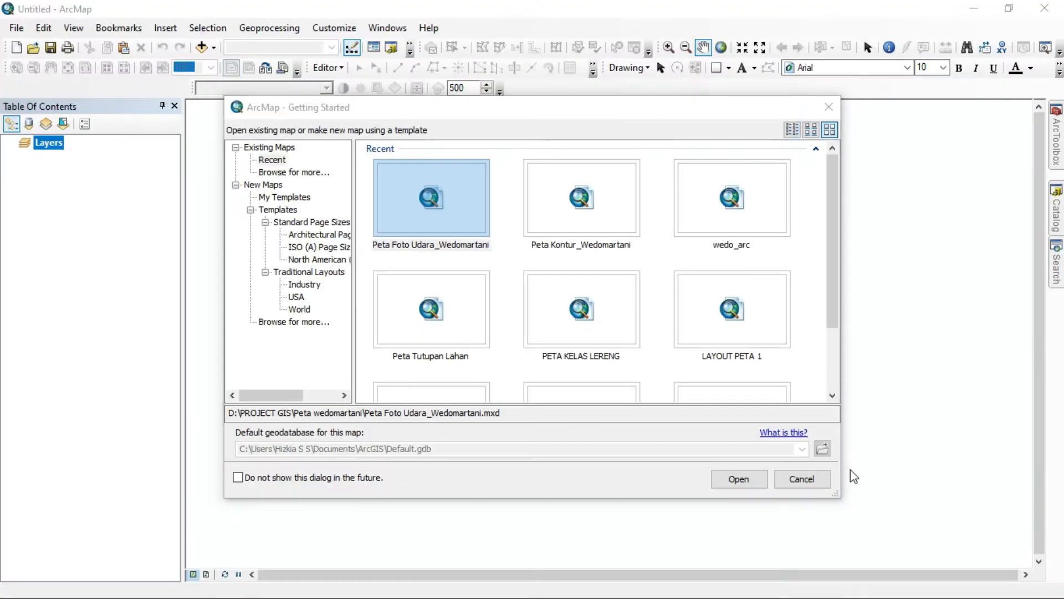
click(807, 482)
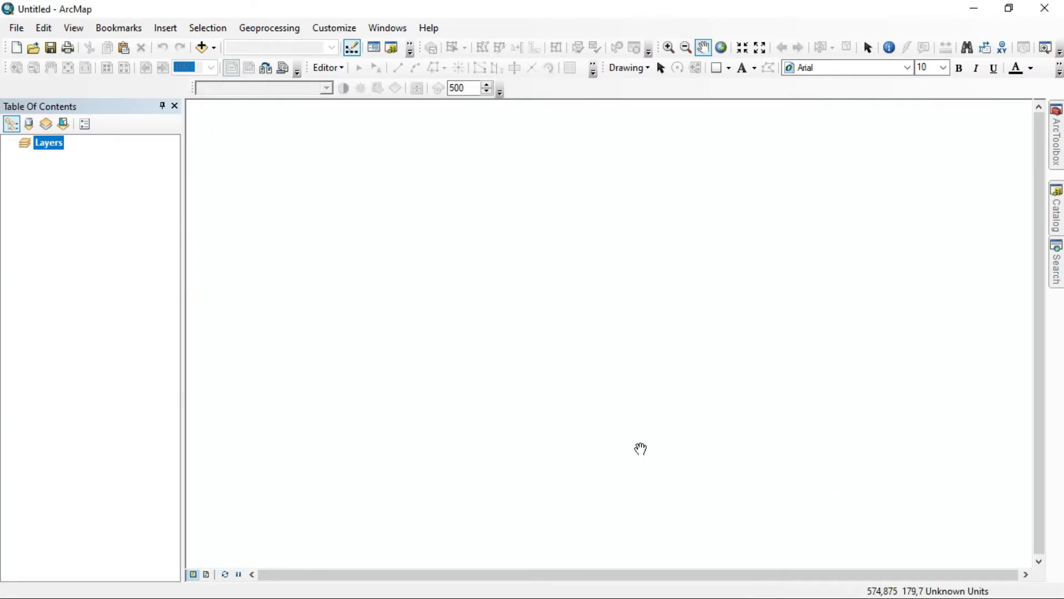
right_click(65, 149)
click(124, 151)
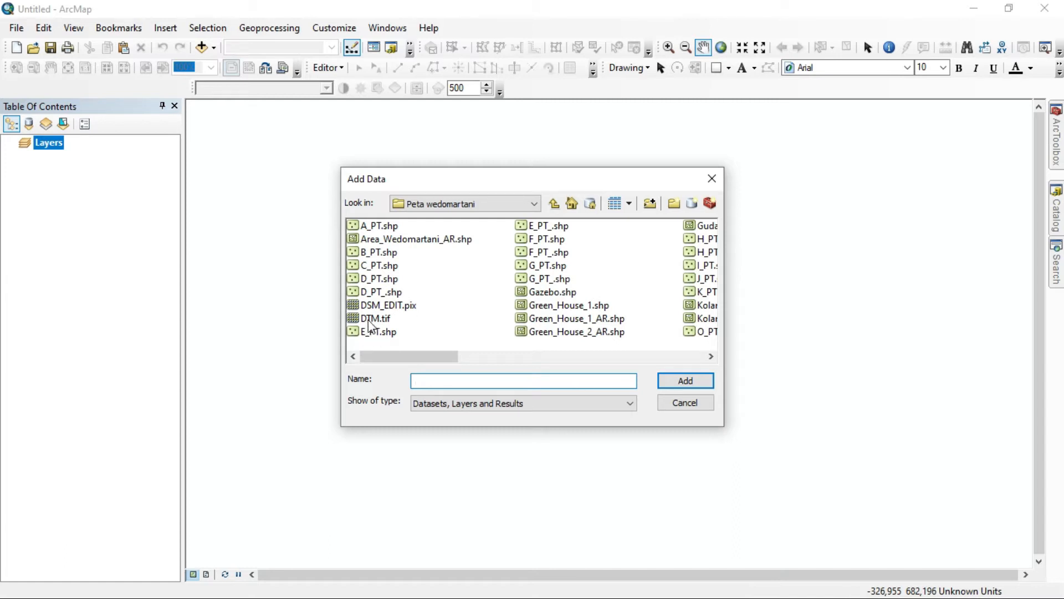
click(372, 319)
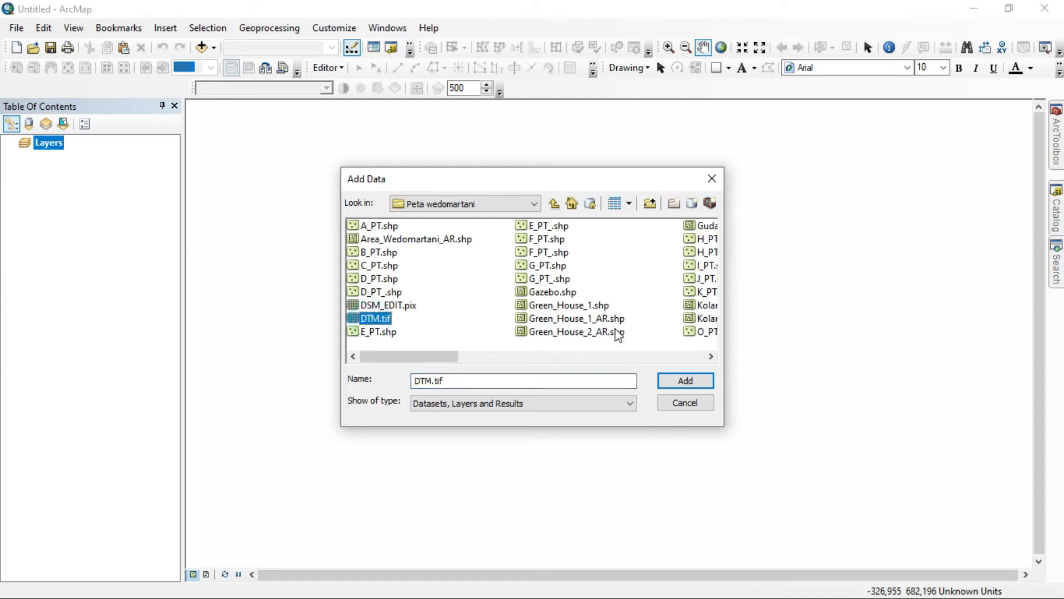
click(685, 381)
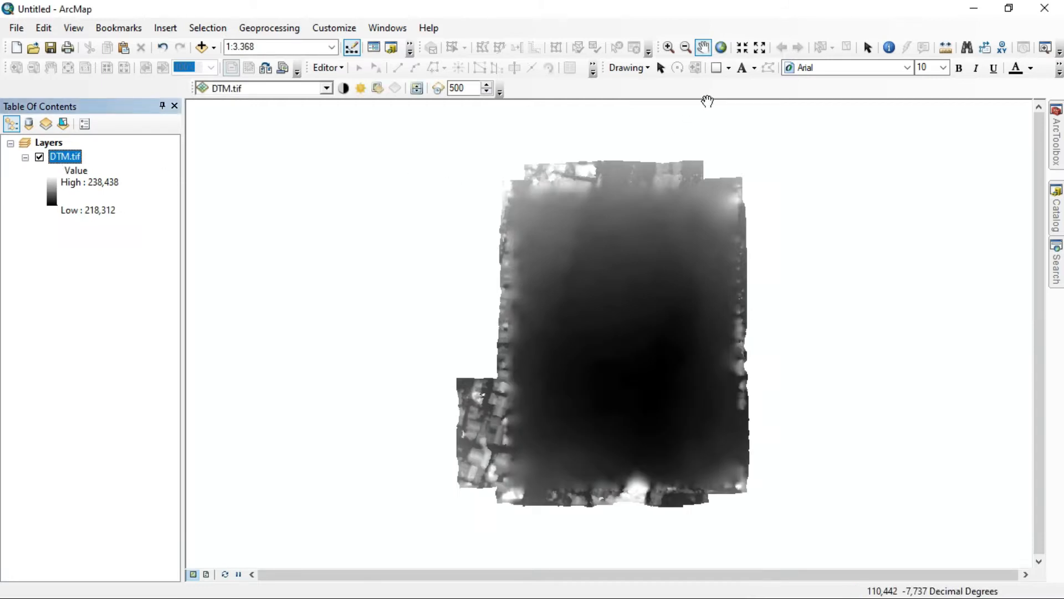
Step: Draw a four-cornered polygon graphic over the main rectangular area of the DTM, leaving out its ragged edges
click(730, 68)
click(749, 109)
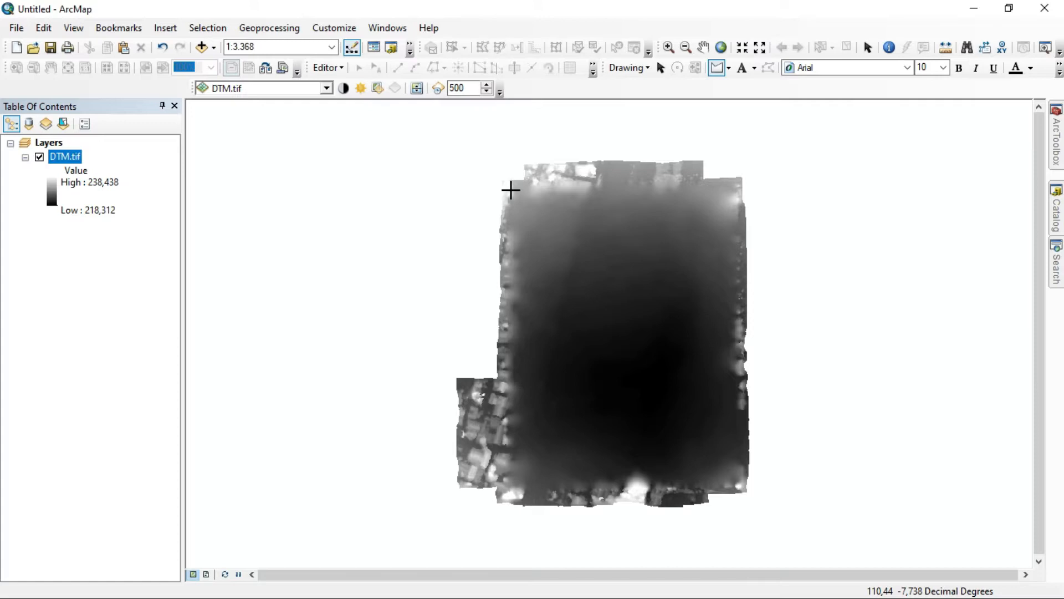
click(511, 187)
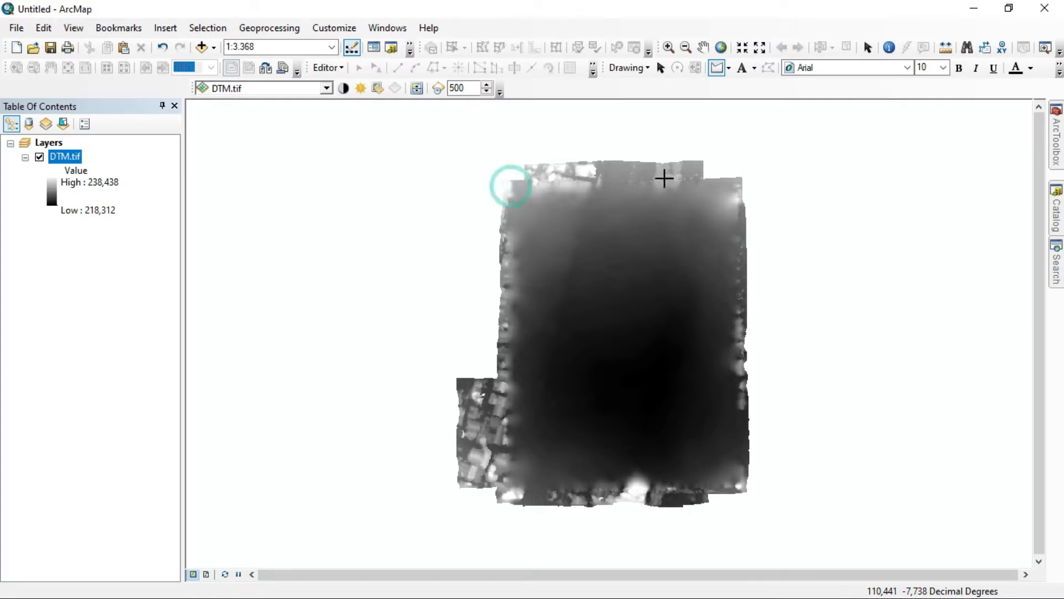
click(733, 183)
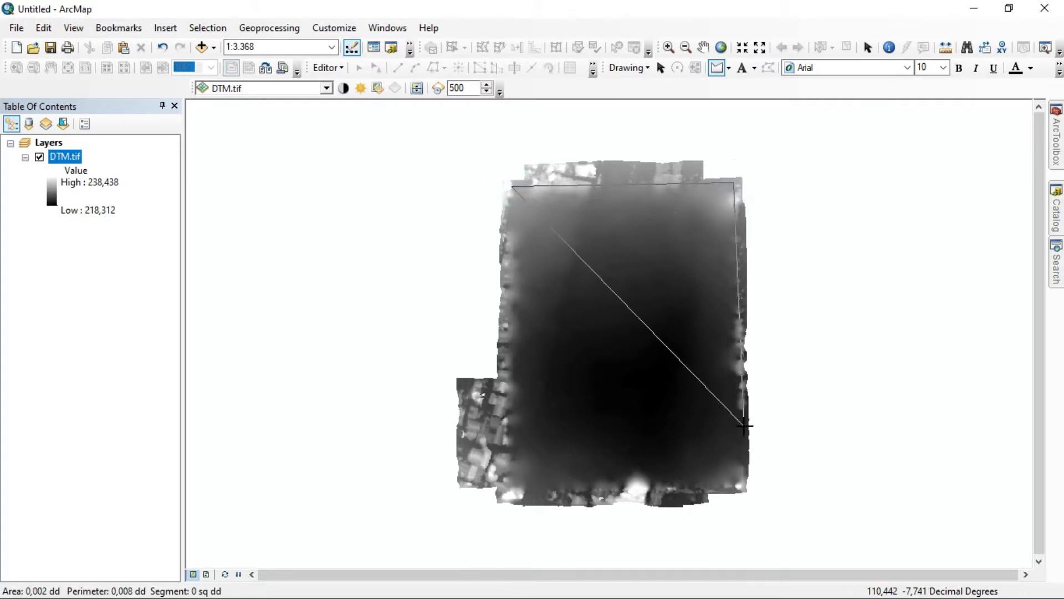
click(740, 486)
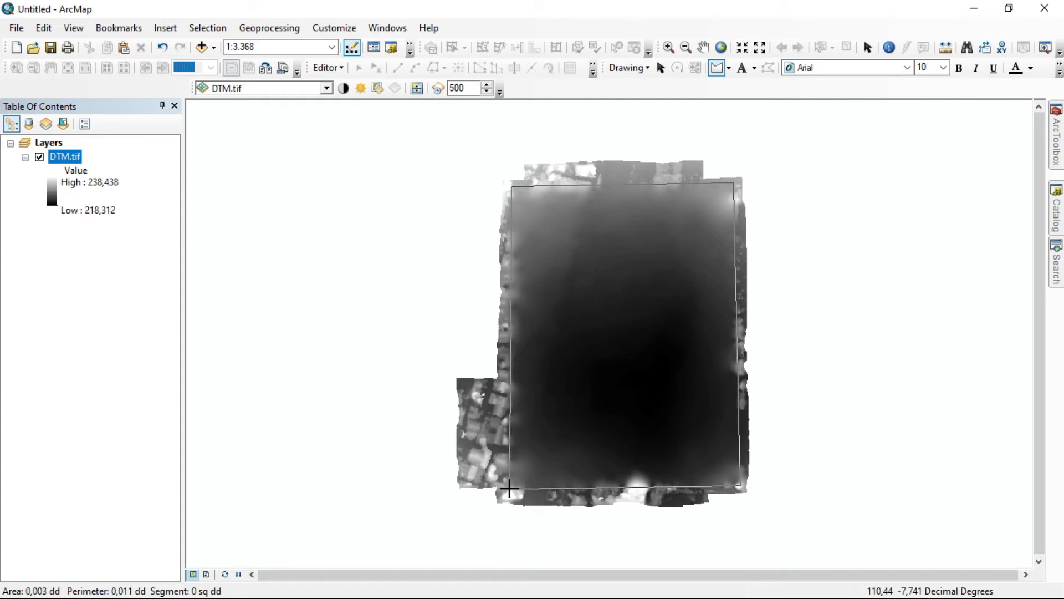
double_click(509, 488)
Step: Convert the polygon graphic to a shapefile named SLOPE_AR in the Peta wedomartani folder and add it to the map
click(642, 70)
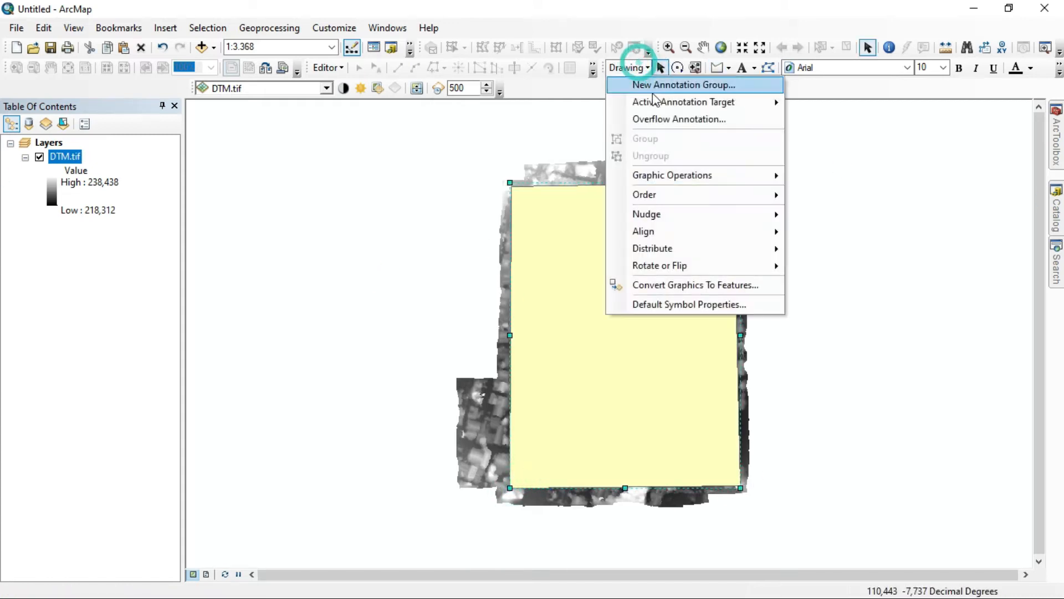
click(672, 284)
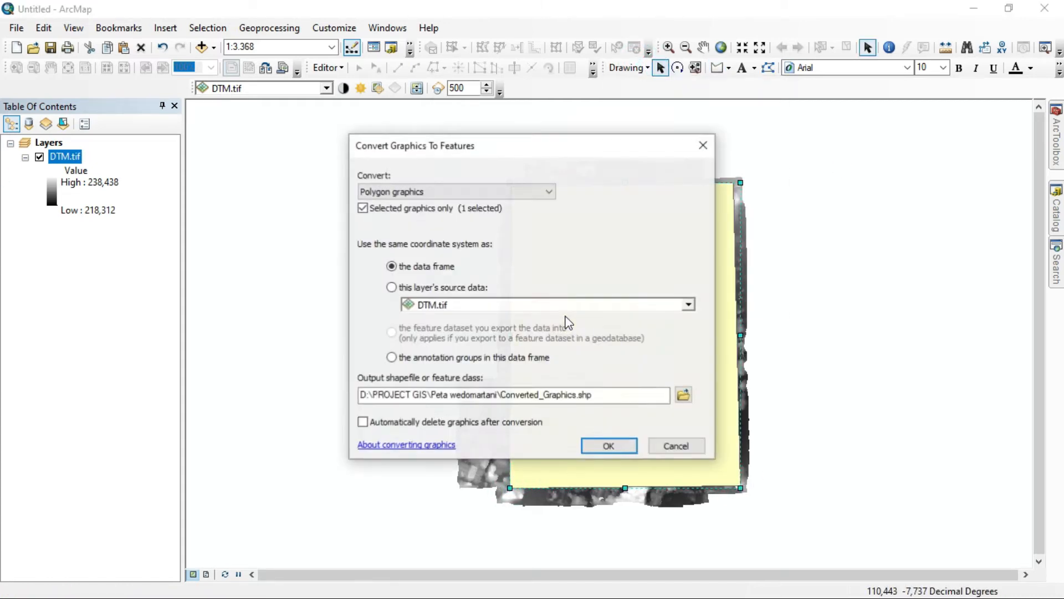
click(684, 395)
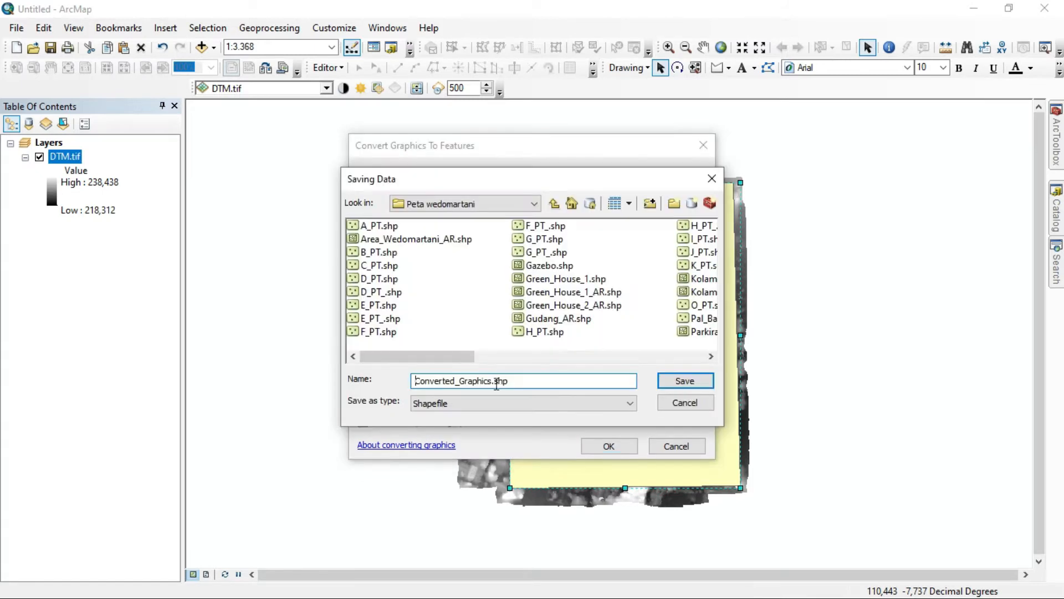
text(slop)
key(Return)
key(Return)
key(Return)
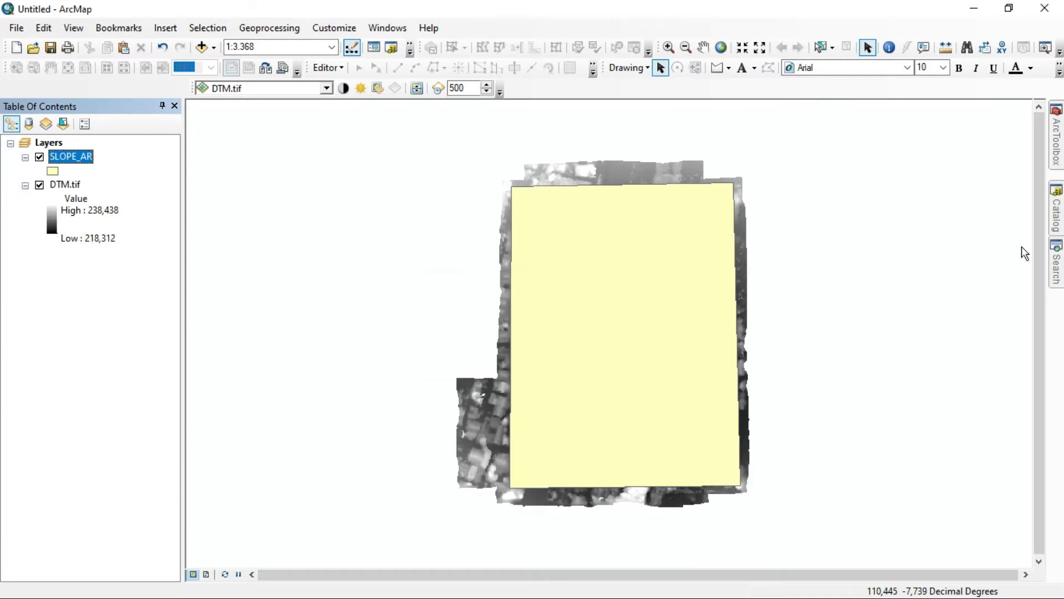
Step: Search for MASK and open the Extract by Mask (Spatial Analyst) tool
click(1058, 256)
click(835, 163)
text(MAS)
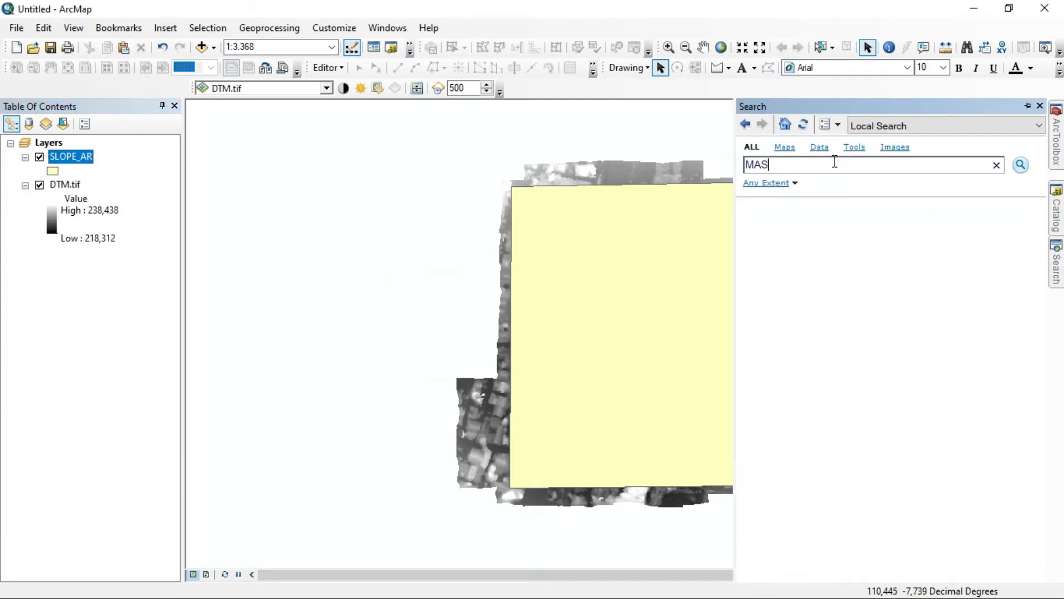
text(K)
key(Return)
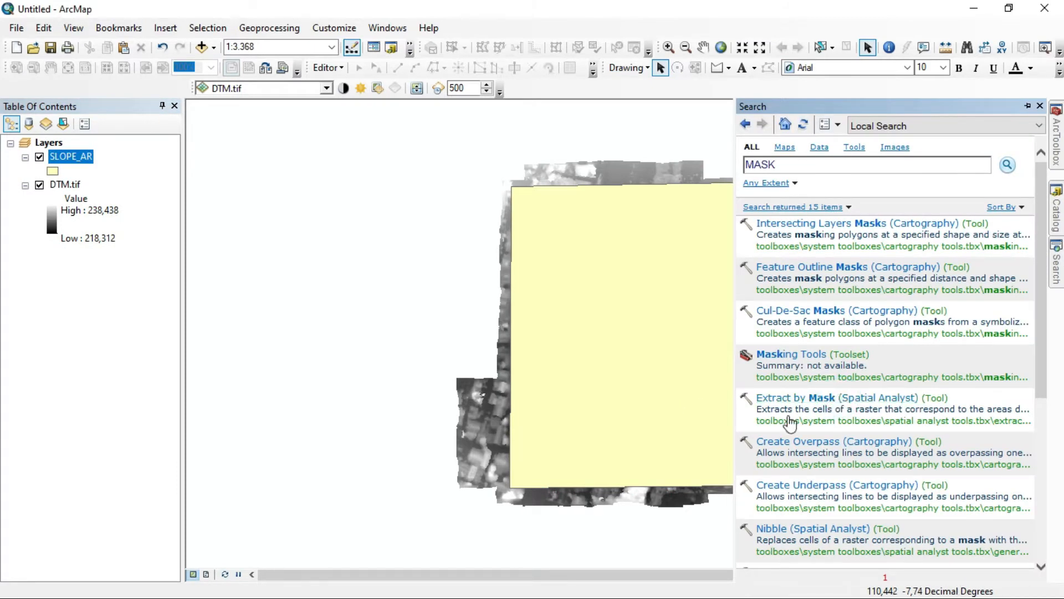
click(909, 399)
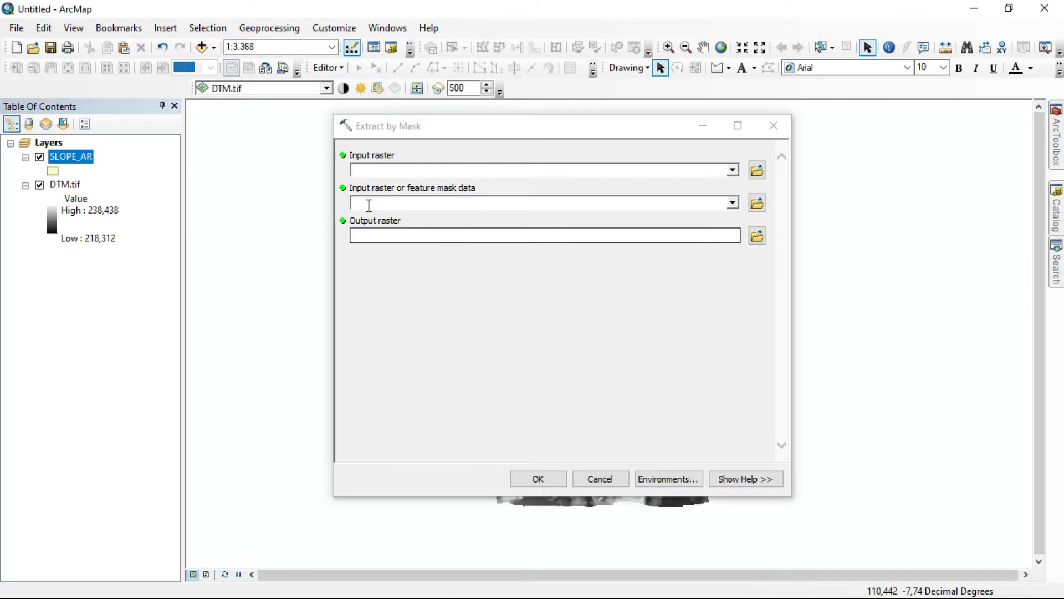
Step: Run Extract by Mask with DTM.tif as the input raster and SLOPE_AR as the mask, keeping the default output
click(733, 170)
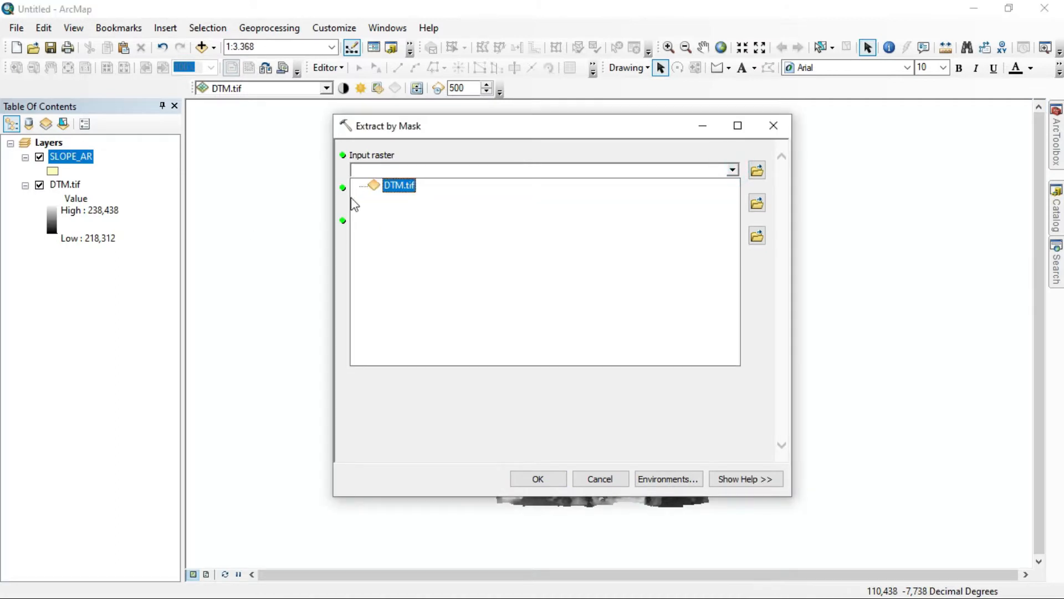
click(404, 185)
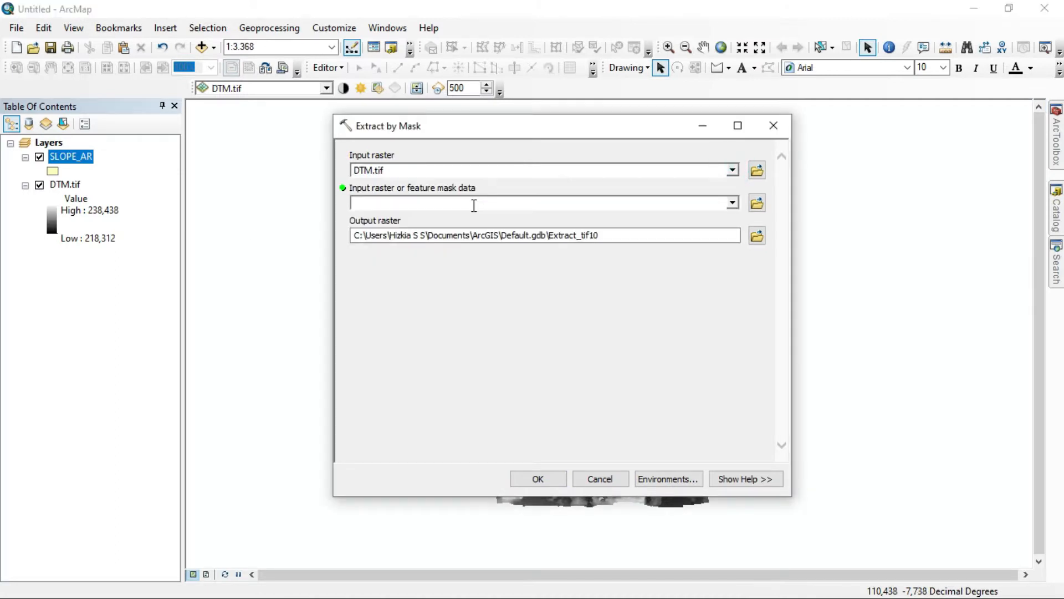
click(732, 202)
click(404, 218)
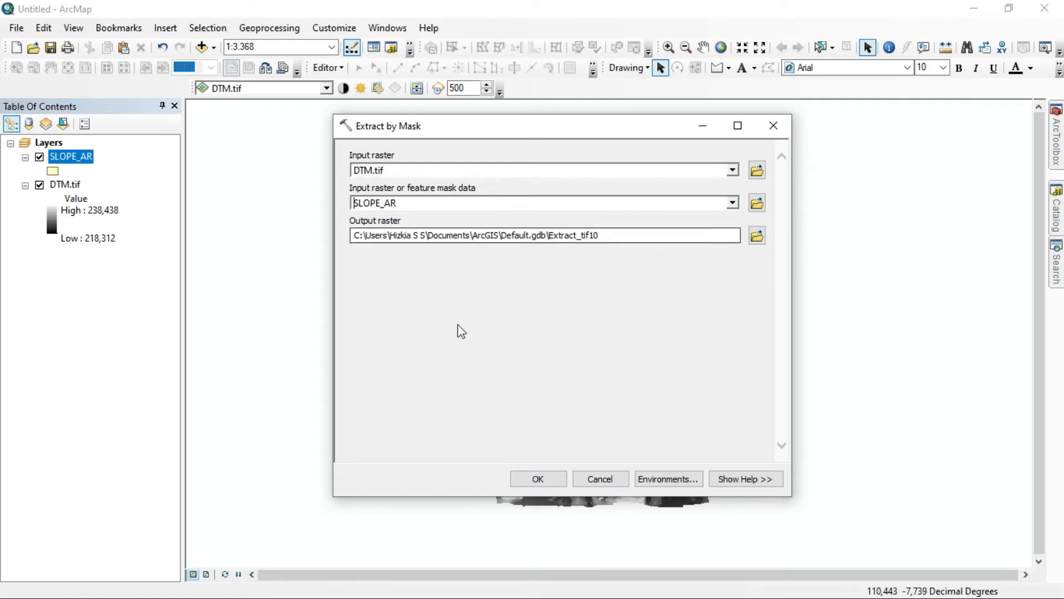
click(553, 481)
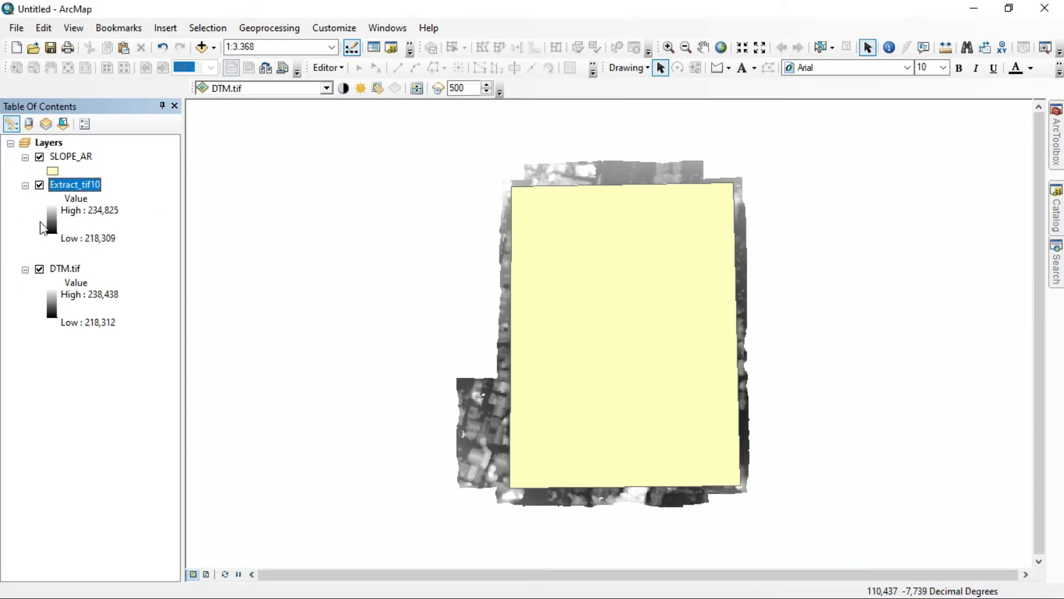
Step: Remove the DTM.tif and SLOPE_AR layers from the map
click(65, 269)
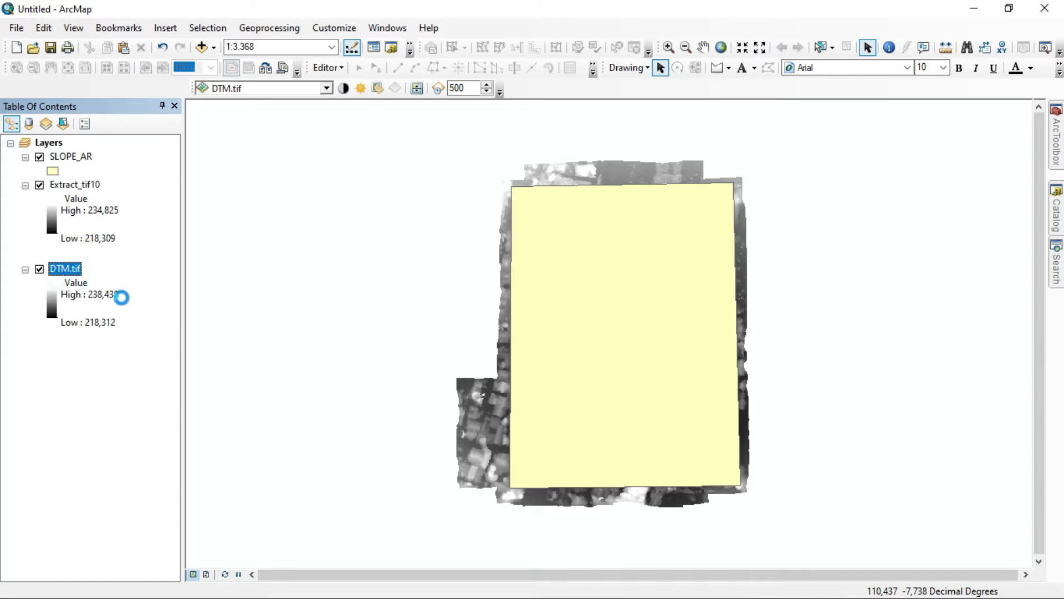
right_click(65, 269)
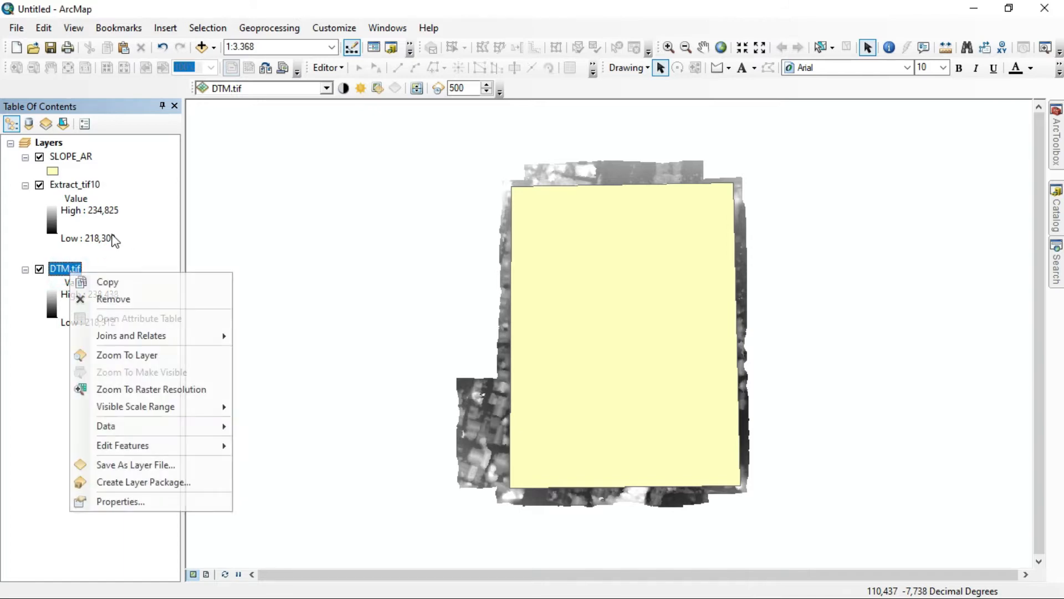
click(114, 297)
right_click(71, 157)
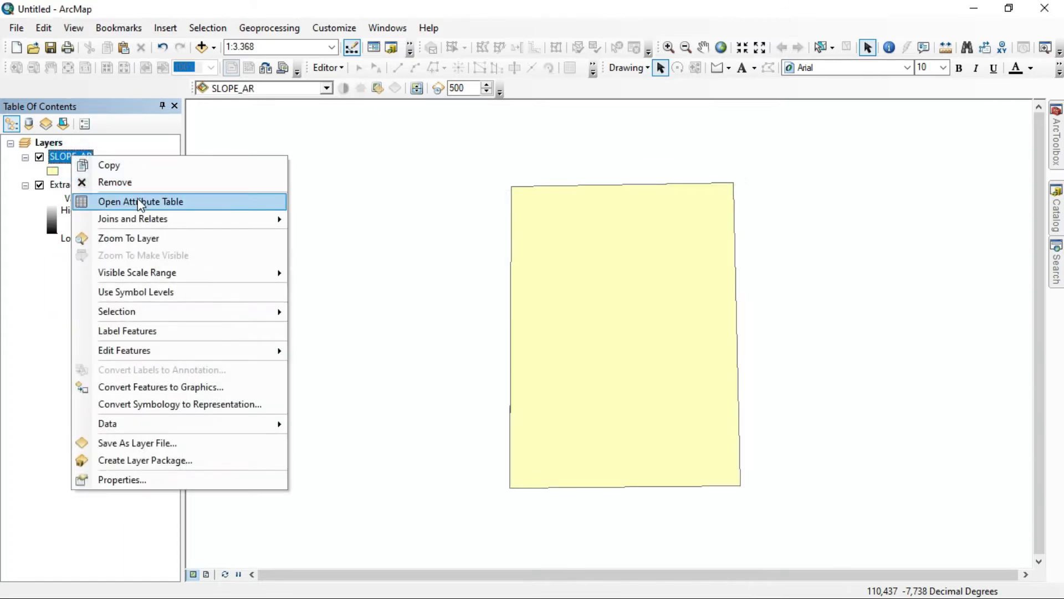
click(126, 183)
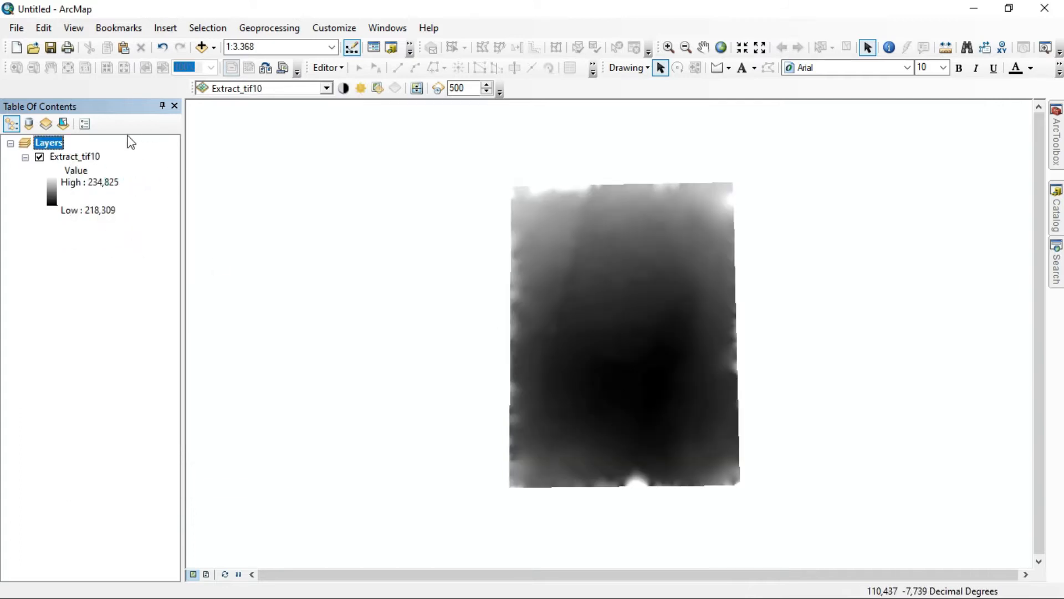
Step: Check the extracted raster's layer properties and open the Project Raster (Data Management) tool from a search for PROJECT
right_click(95, 159)
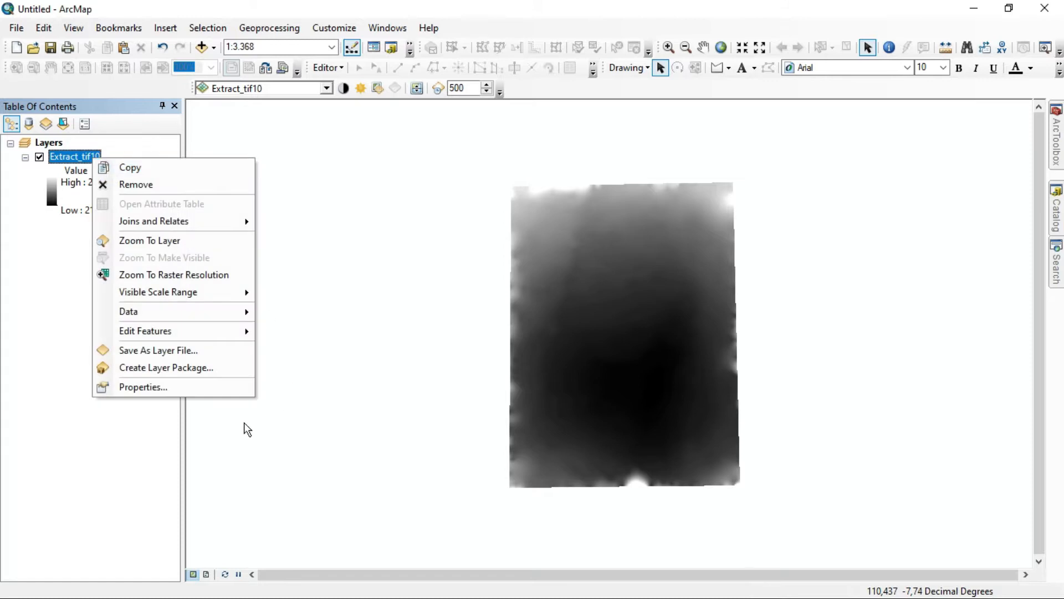
click(191, 387)
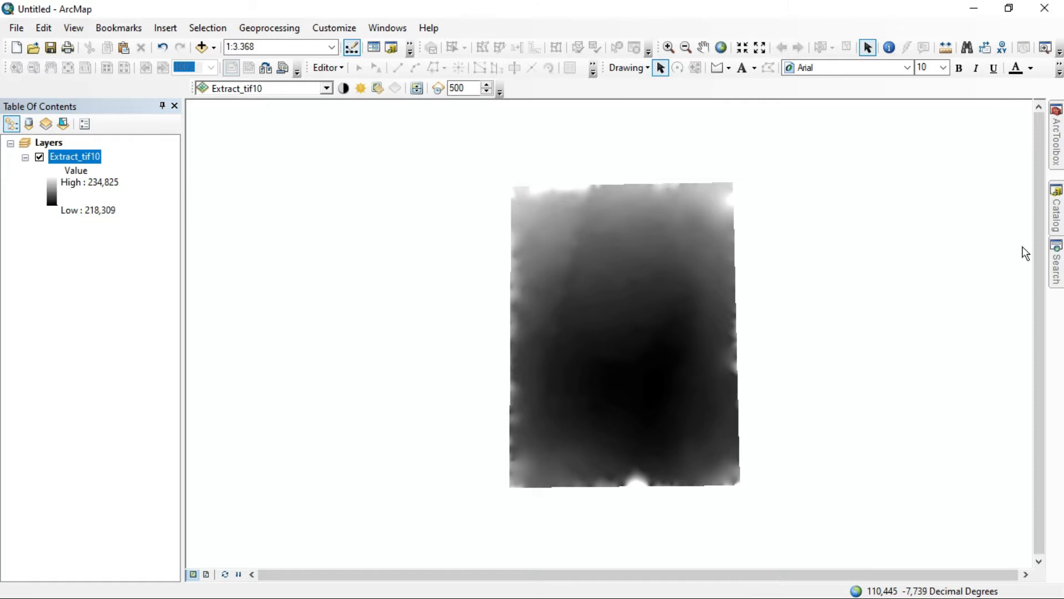
click(1056, 263)
drag(836, 165, 724, 164)
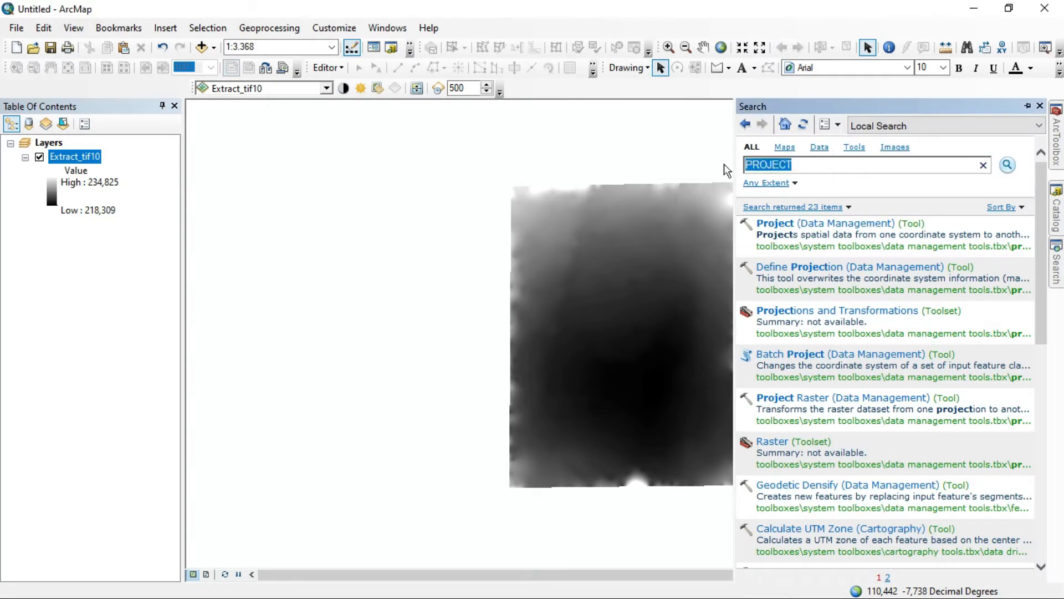
click(801, 164)
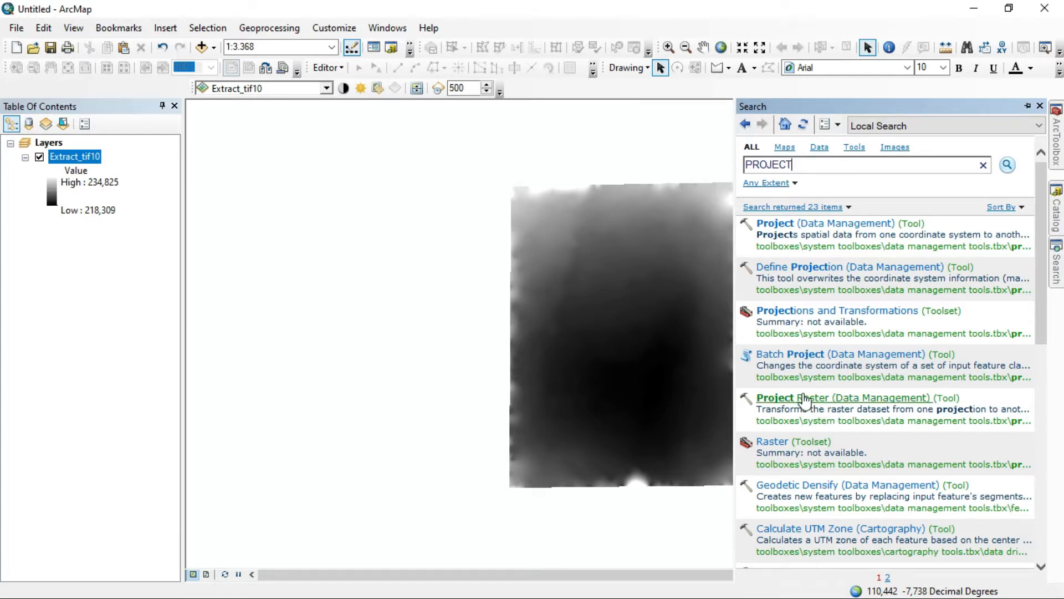
click(880, 403)
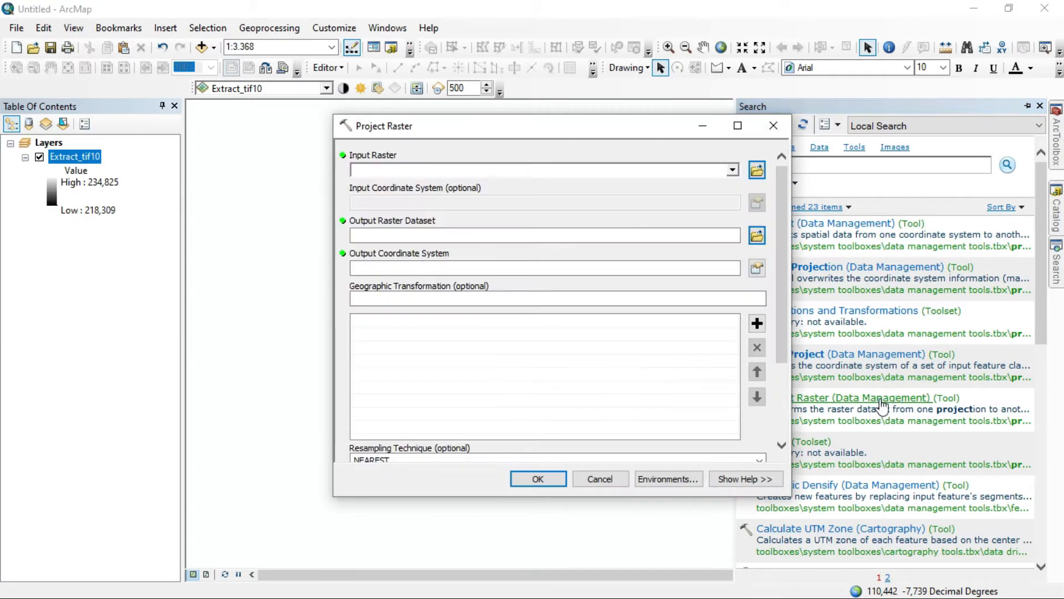
Step: Project the Extract_tif10 raster to WGS 1984 UTM Zone 49S, keeping the default output dataset
click(732, 170)
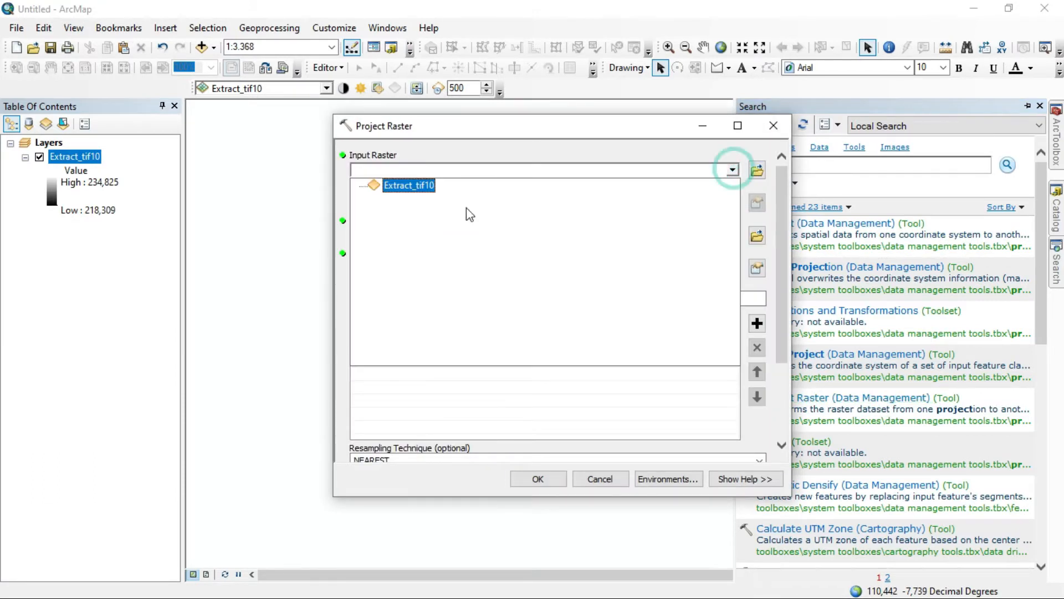
click(420, 191)
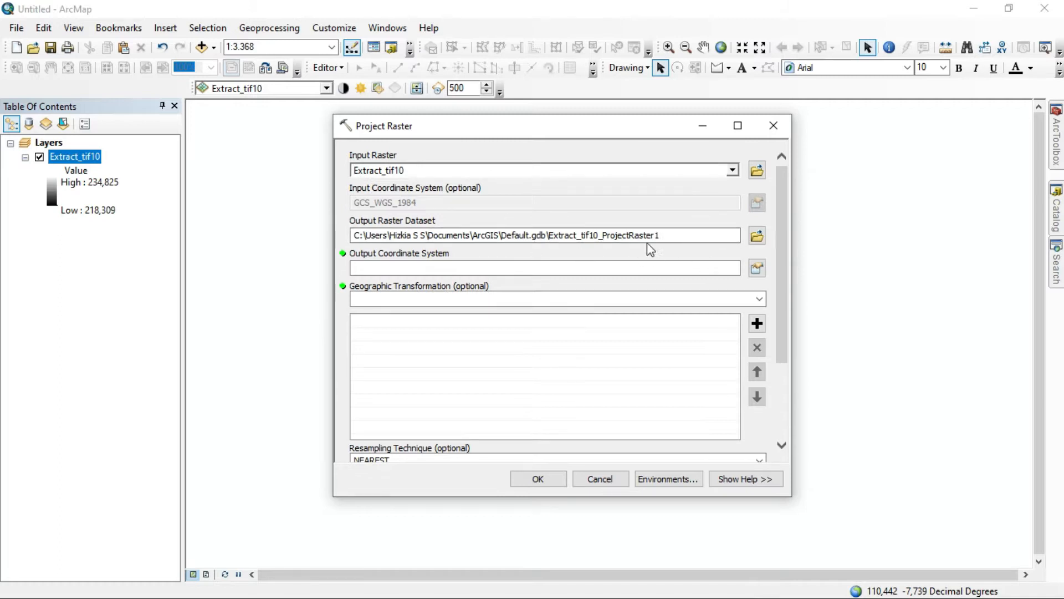
click(758, 269)
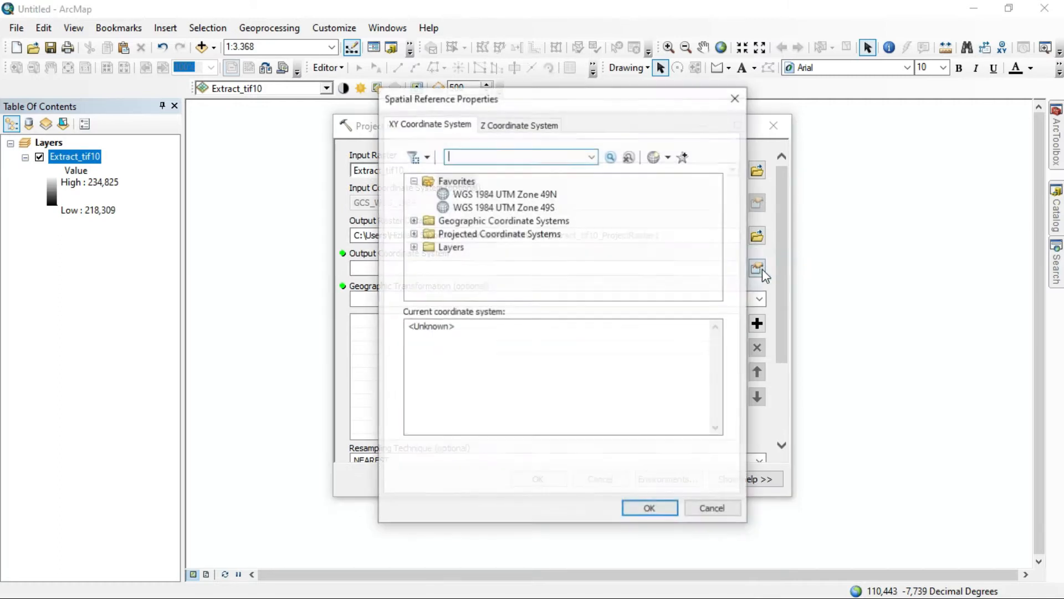
click(506, 194)
click(506, 207)
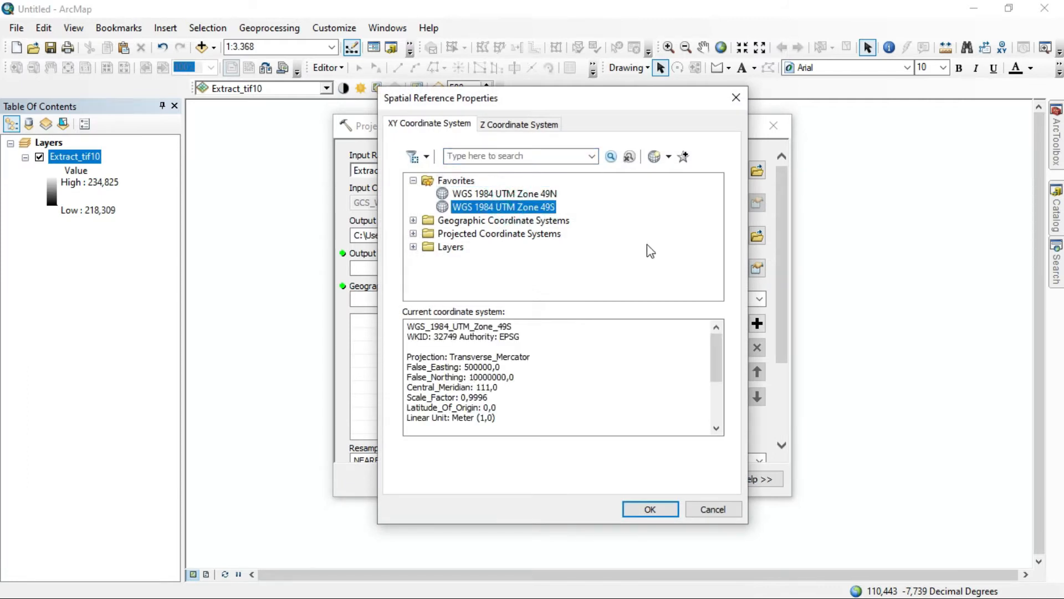
click(652, 515)
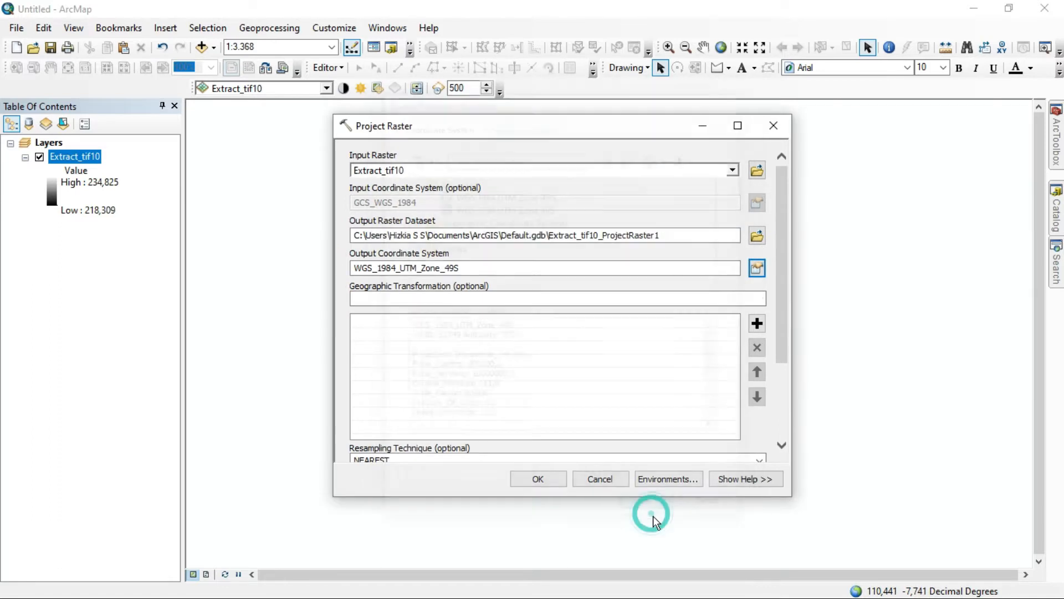
click(539, 479)
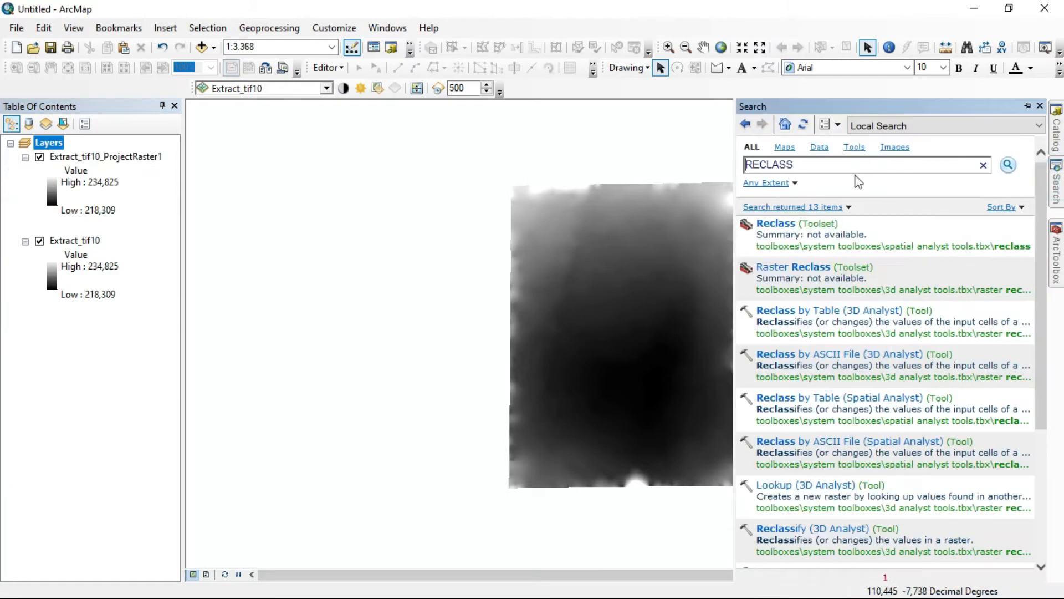
Step: Search the tools for SLOPE and open the Slope (3D Analyst) tool
drag(854, 169, 663, 191)
key(BackSpace)
text(SLO)
key(BackSpace)
text(OPE)
key(Return)
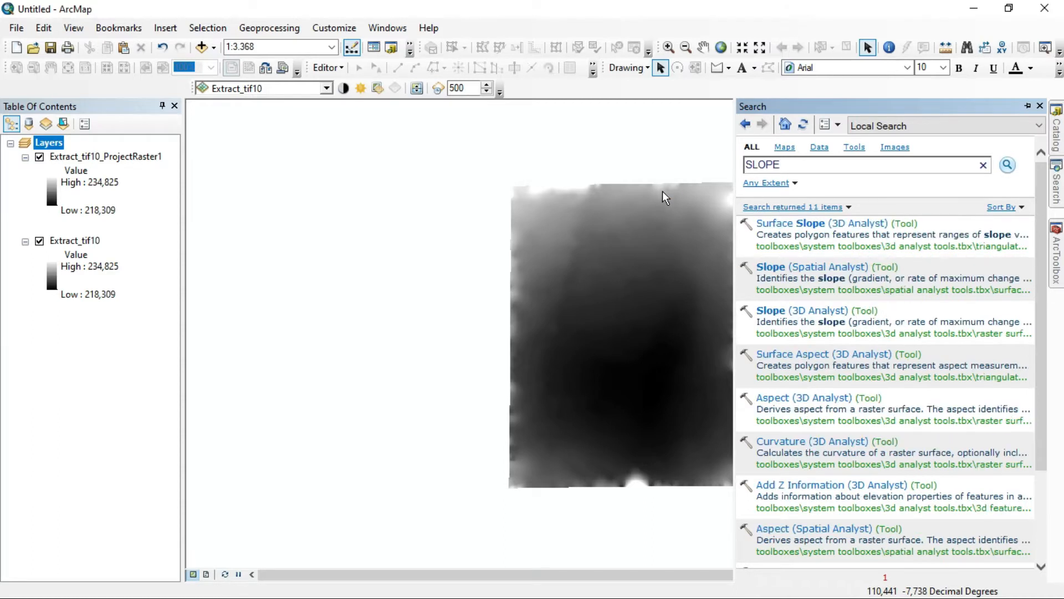
click(785, 312)
Step: Run Slope on Extract_tif10_ProjectRaster1 with DEGREE as the output measurement and a Z factor of 1, keeping the default output
click(733, 170)
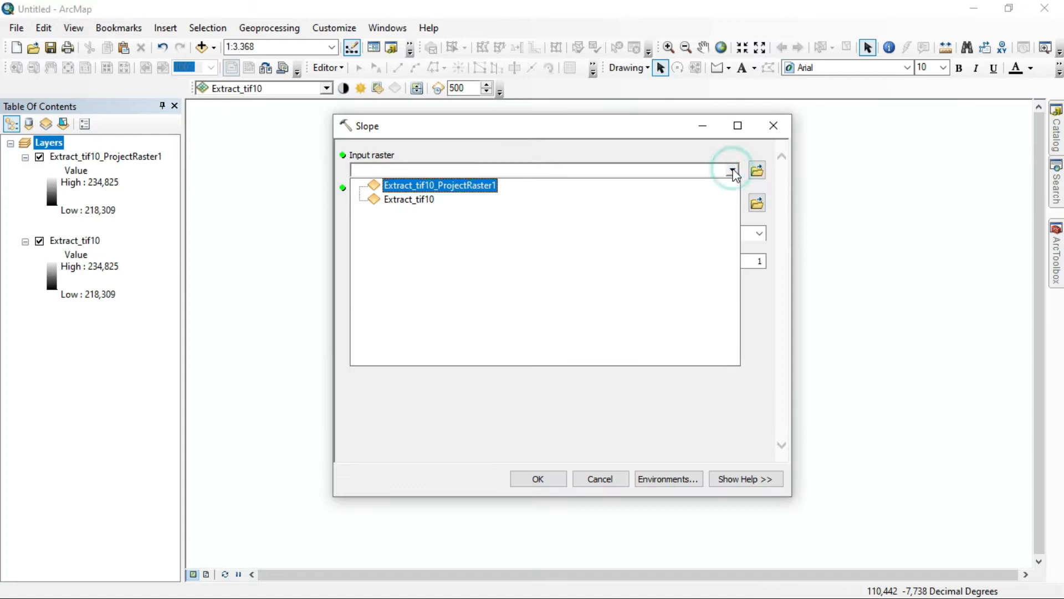
click(448, 186)
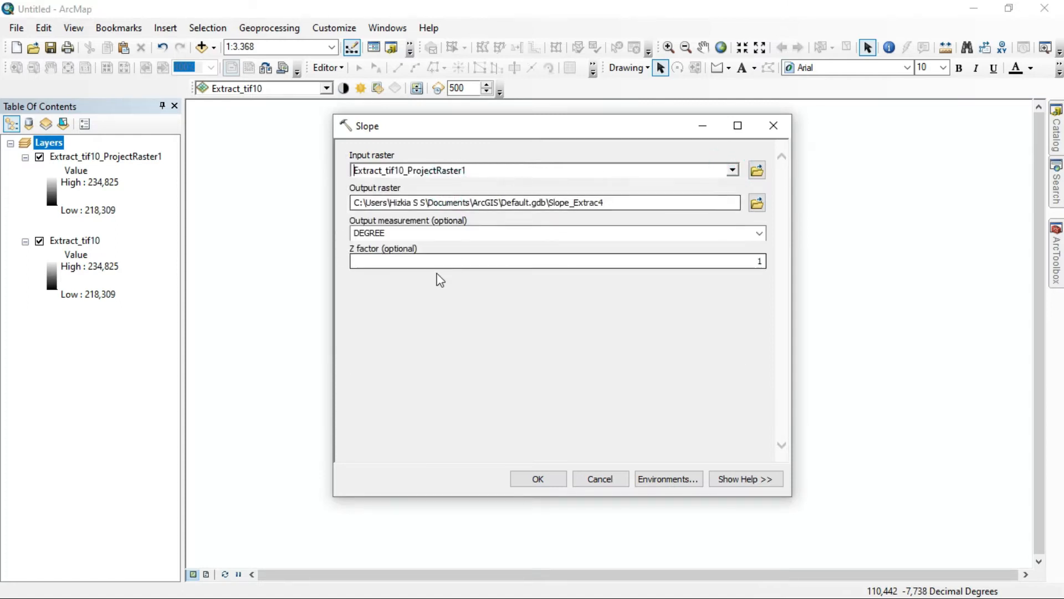
click(540, 479)
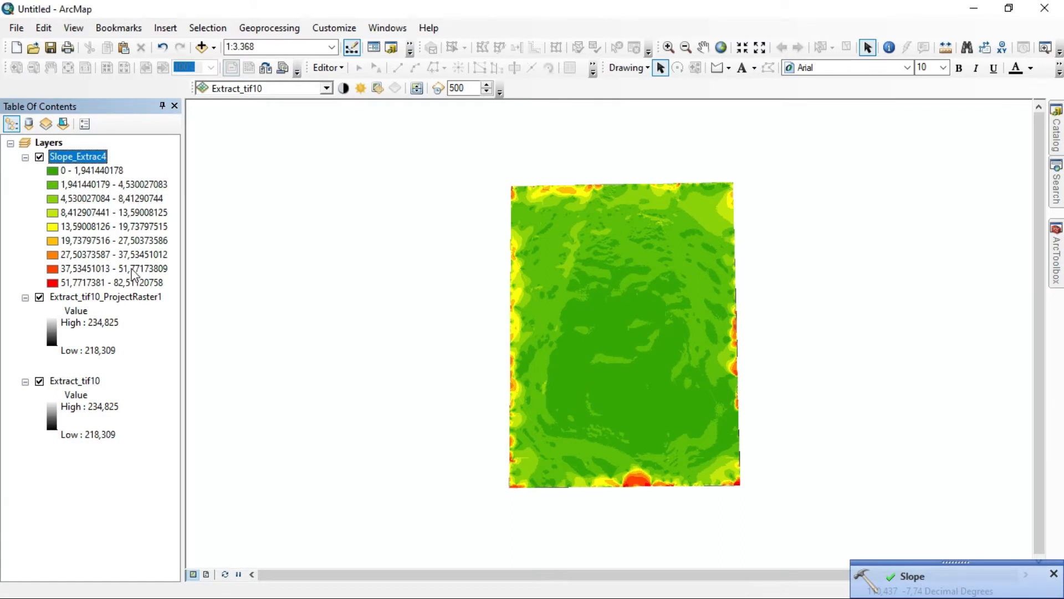
Step: Open the Reclassify (3D Analyst) tool from a search for RECLASS and choose Slope_Extrac4 as the input raster
click(1058, 192)
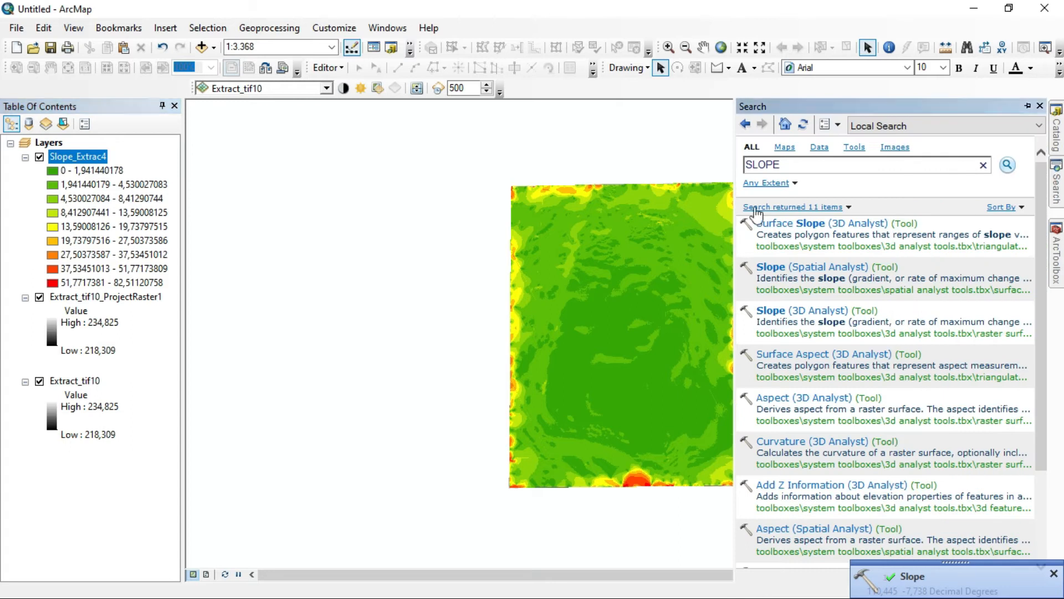
text(REC)
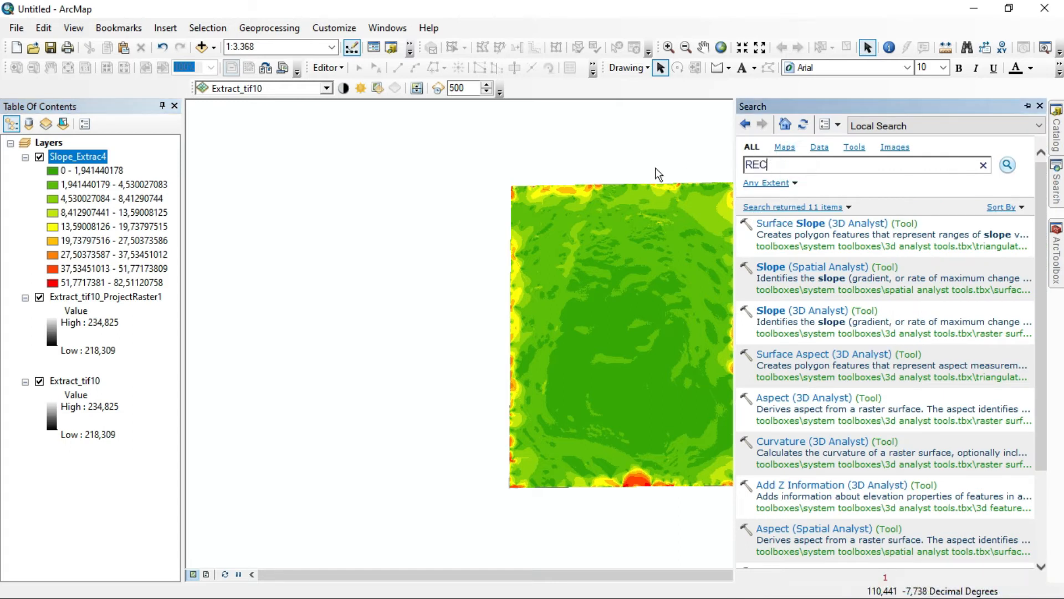
text(LASS)
key(Return)
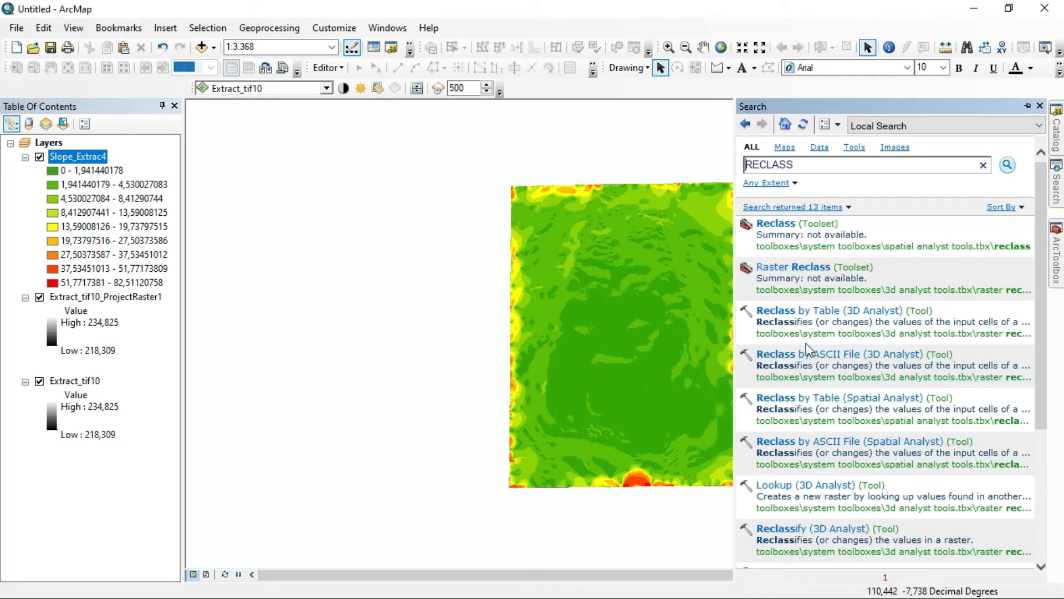
click(794, 531)
click(732, 169)
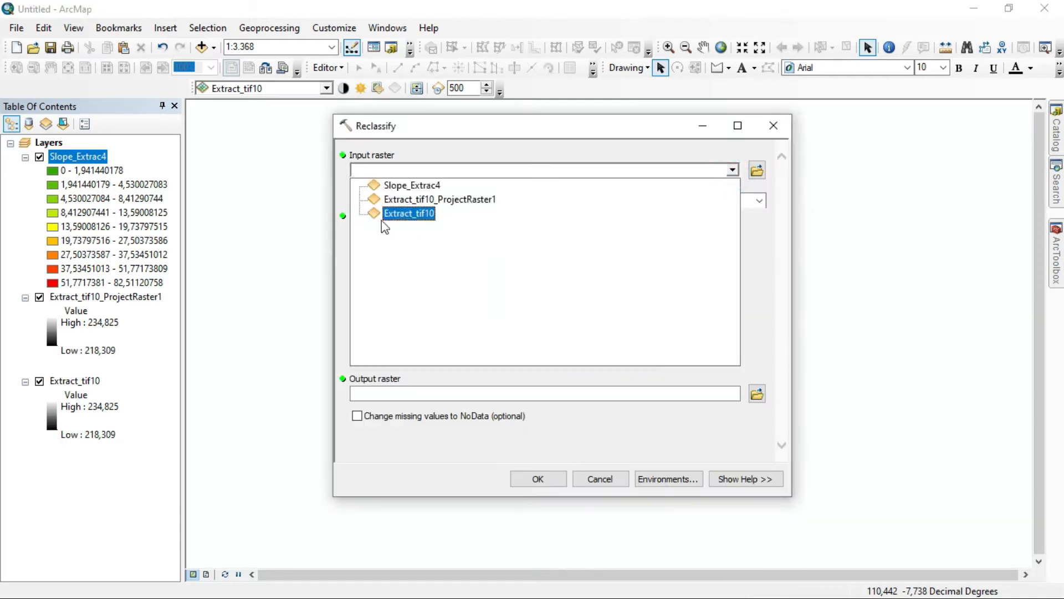
click(399, 186)
Step: Set the slope raster's classification to 5 classes with the Manual method
click(615, 243)
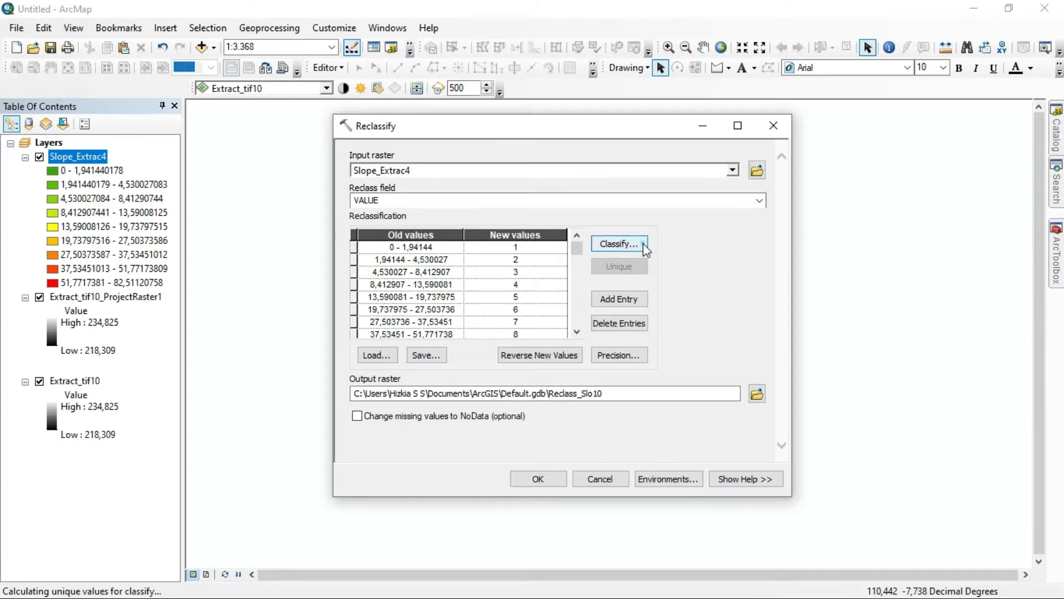
click(431, 182)
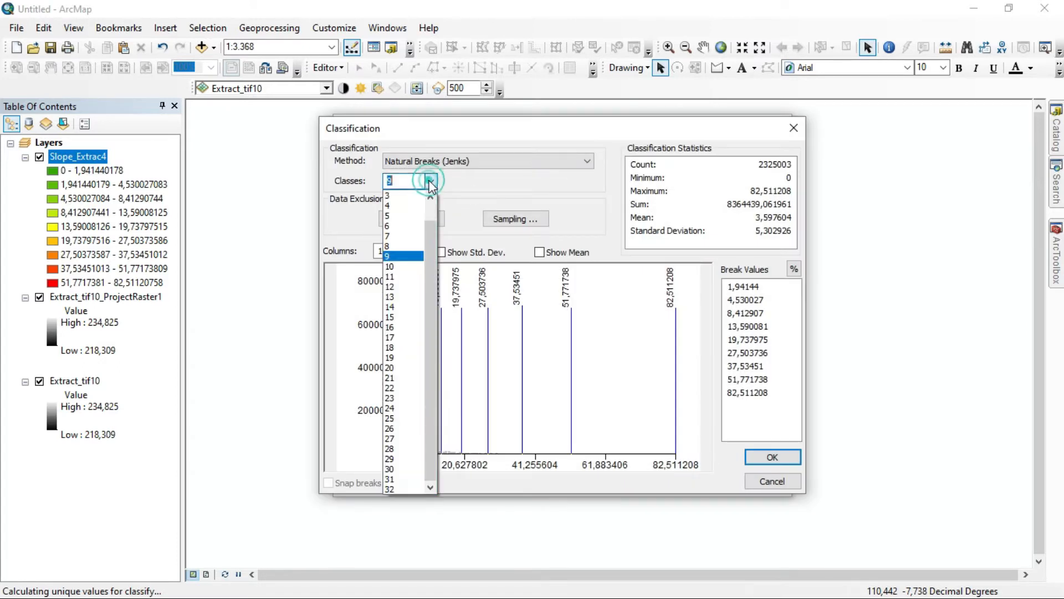
click(409, 217)
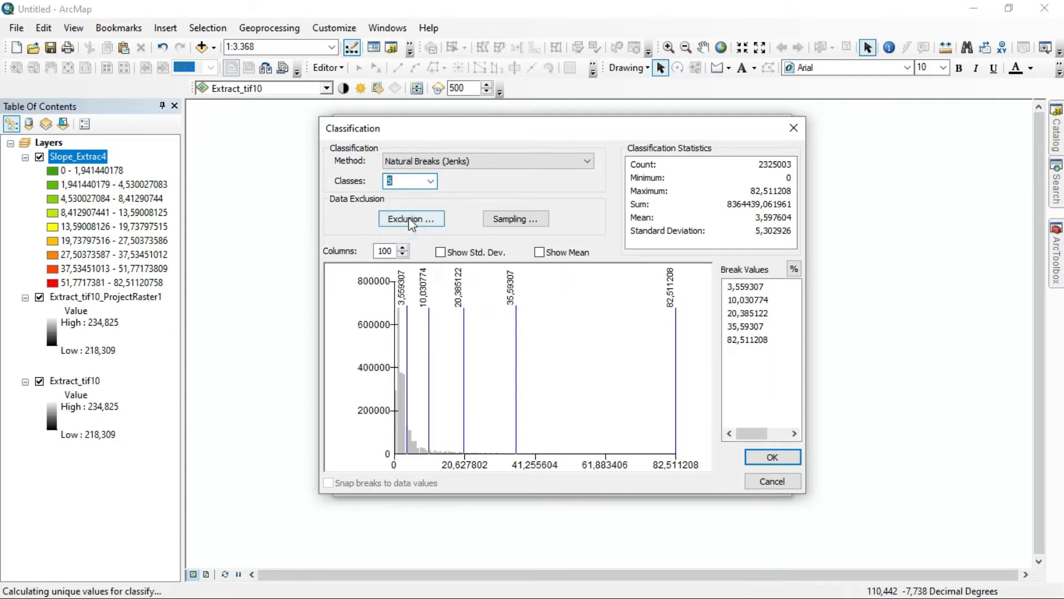
click(516, 162)
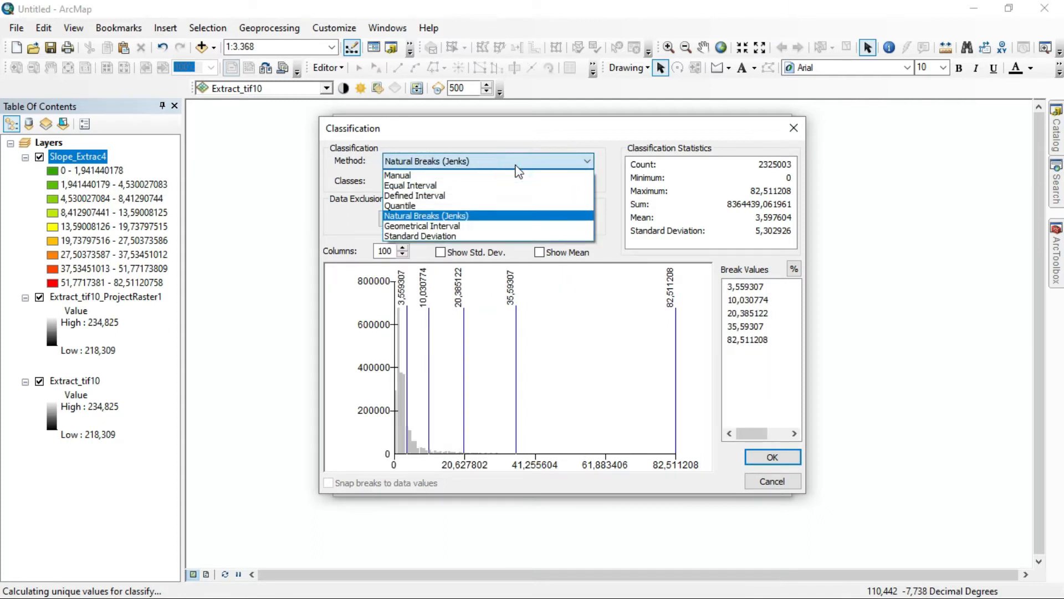
click(484, 176)
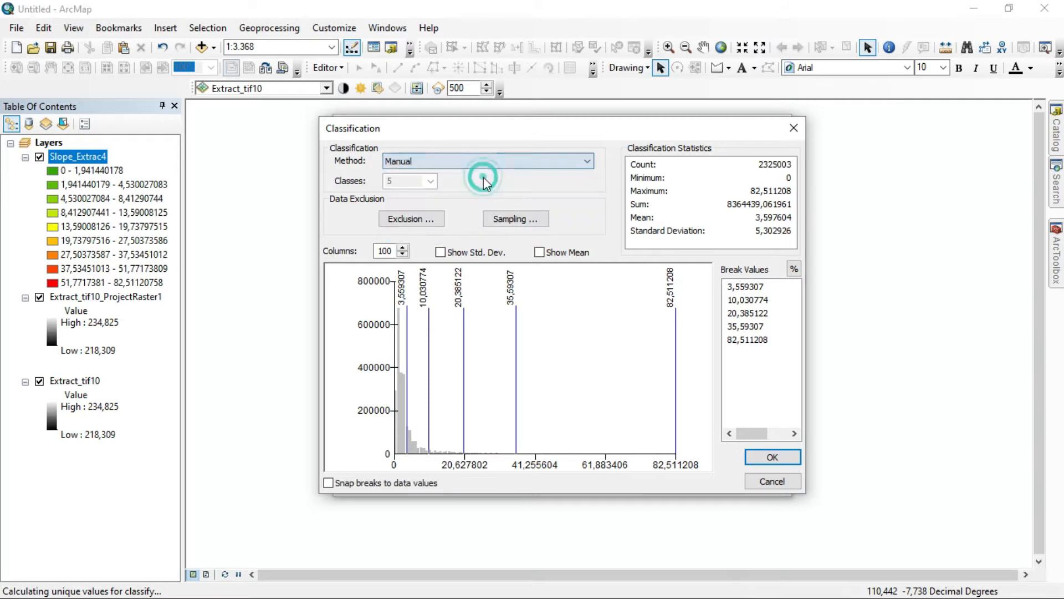
Step: Express the break values as percentages, set the first four to 8, 15, 25 and 45, and accept the classification
click(794, 269)
click(753, 287)
text(8)
key(Return)
text(15)
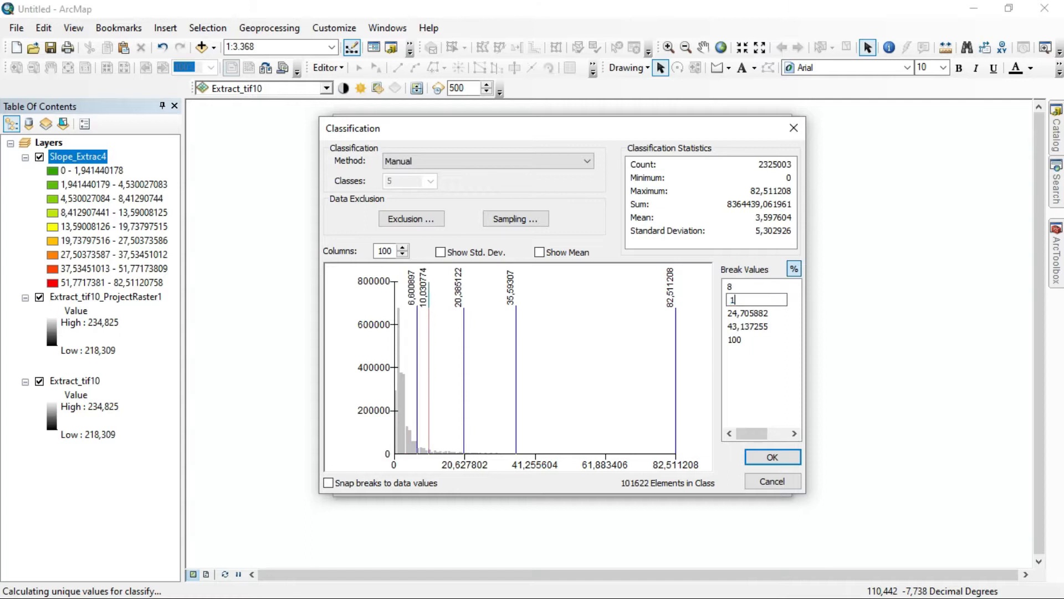
key(Return)
text(25)
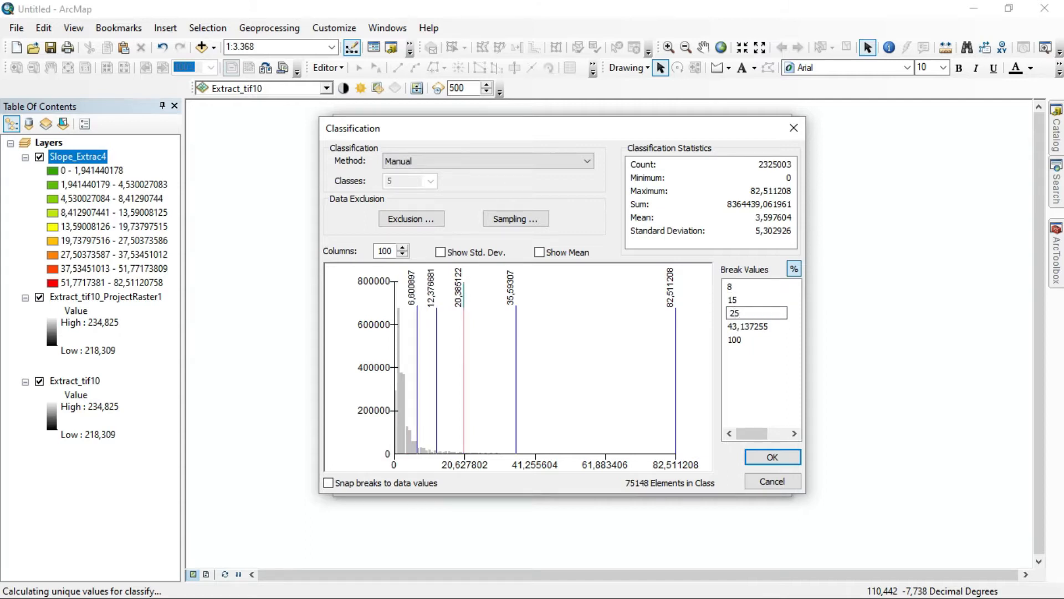
key(Return)
text(45)
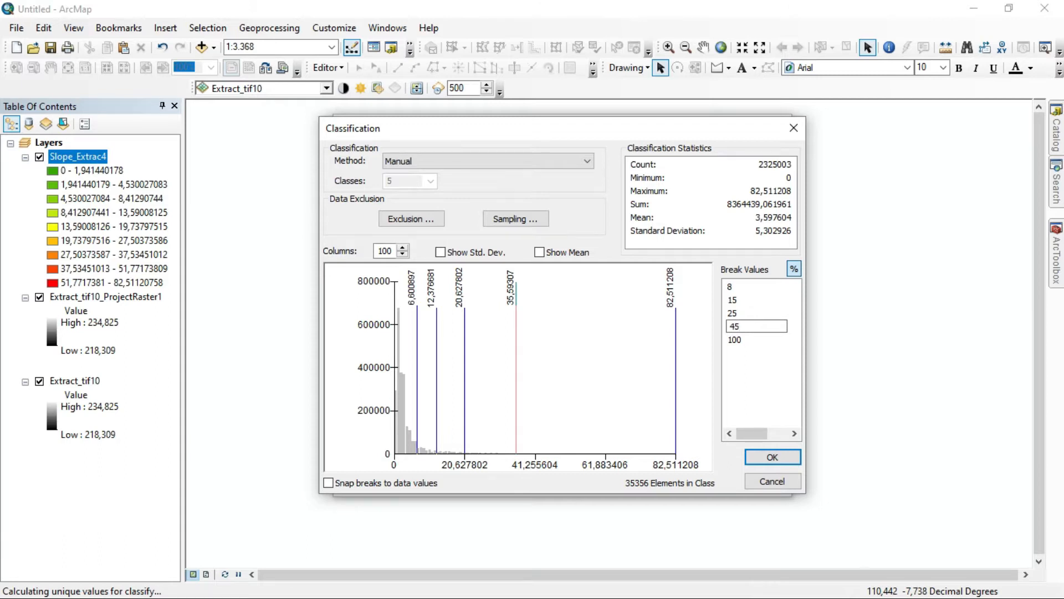
key(Return)
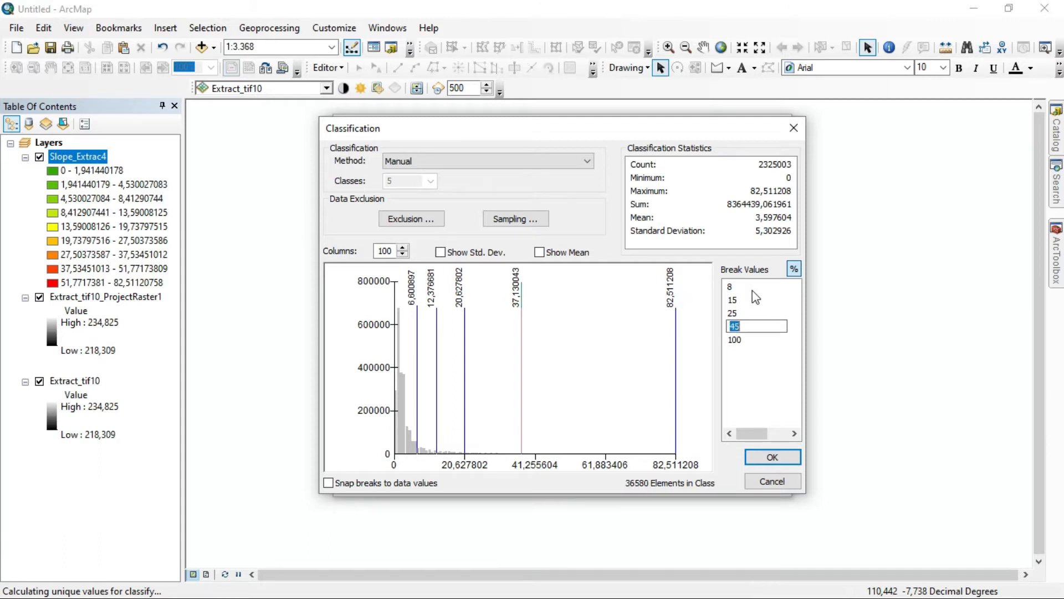
key(Return)
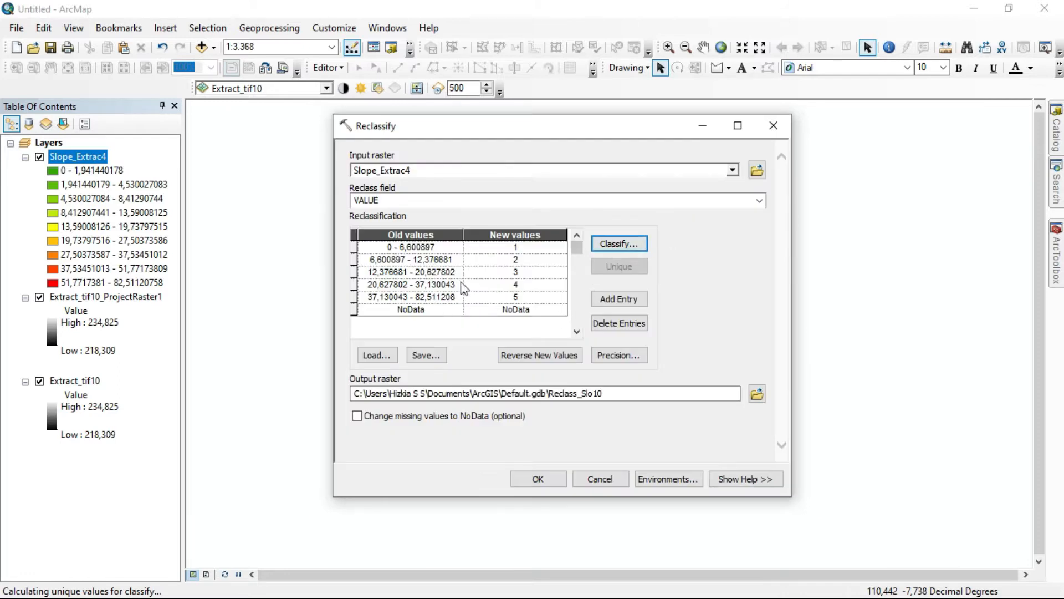
Step: Run Reclassify with the default output raster, and collapse and hide the Slope_Extrac4 layer
click(523, 485)
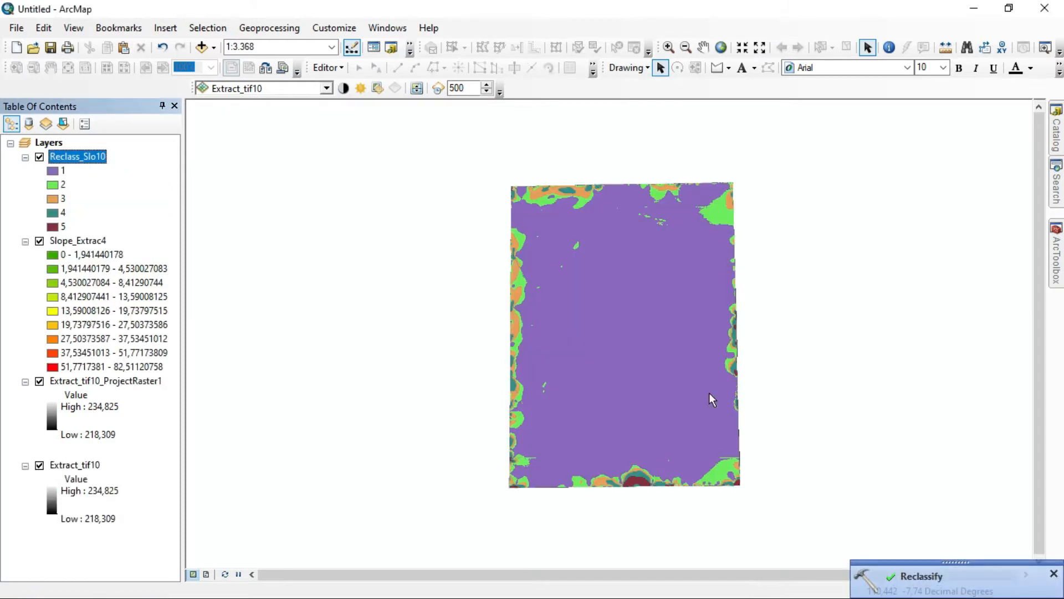
click(25, 243)
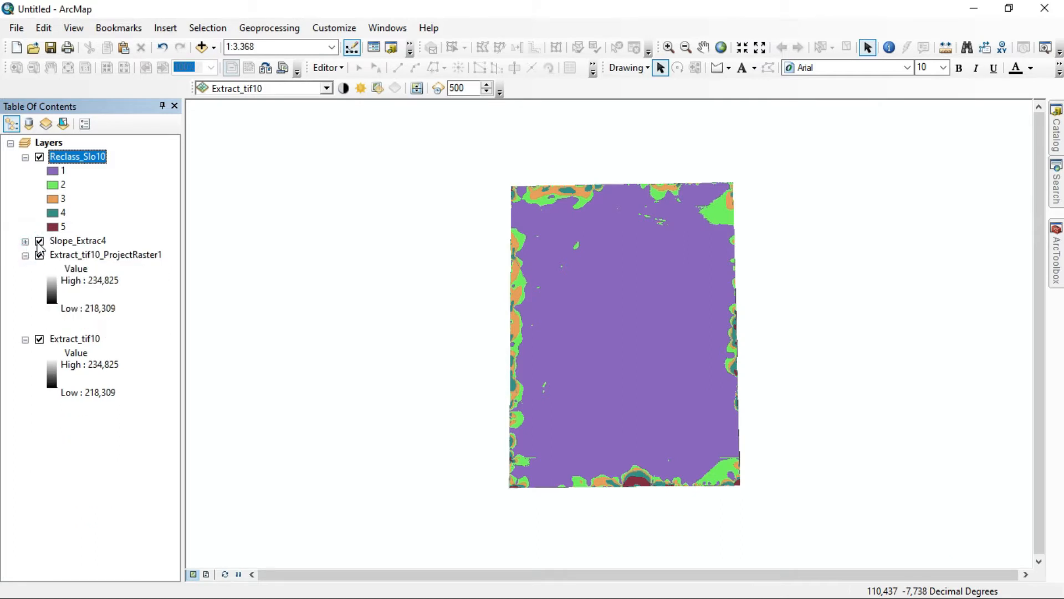
click(39, 241)
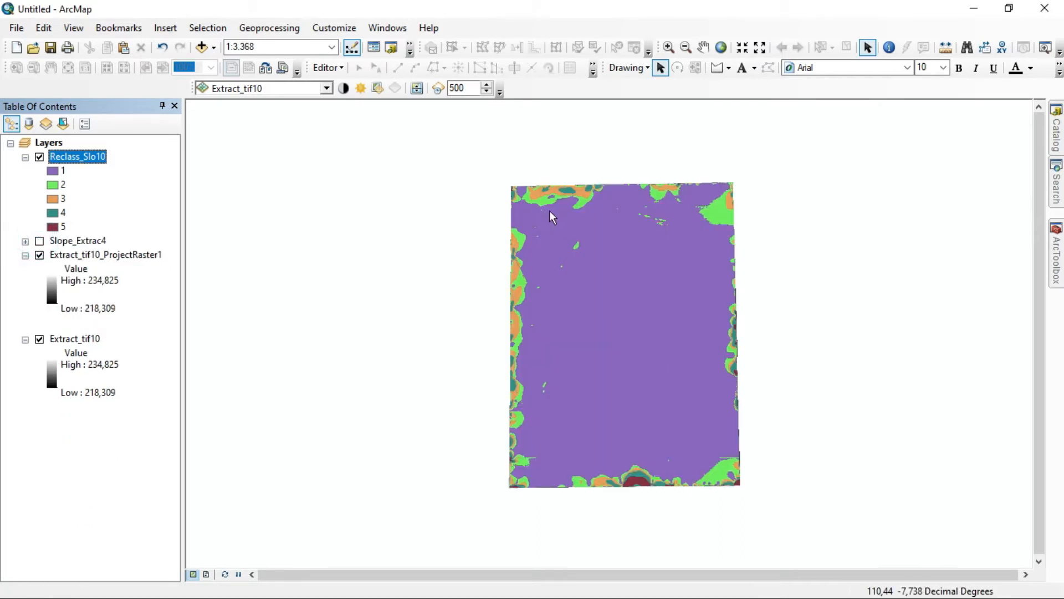
Step: Search the tools for RASTER TO POLYGON and open the Raster to Polygon (Conversion) tool
mouse_move(1057, 183)
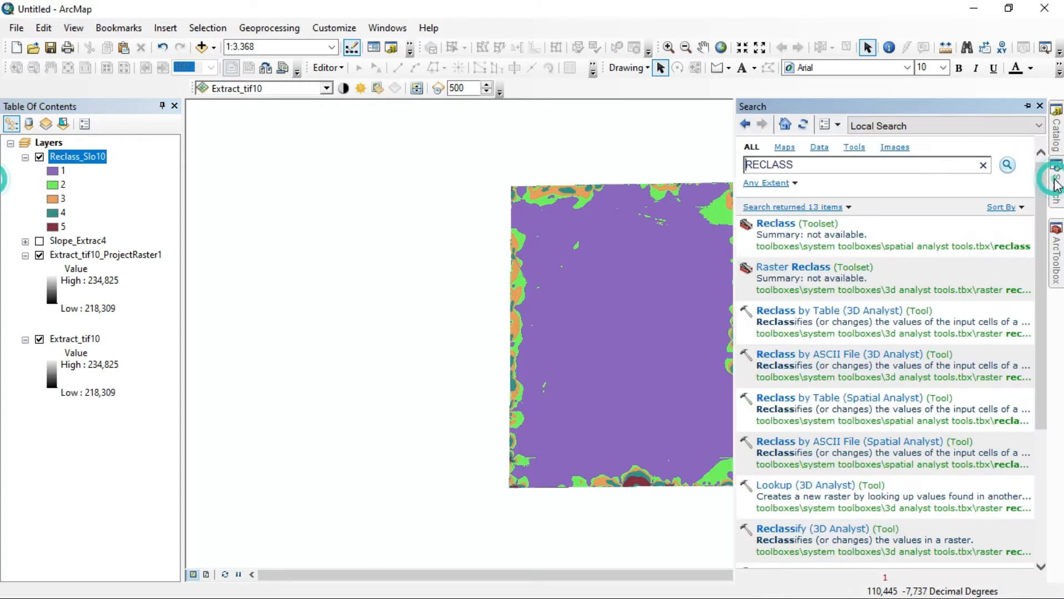
drag(830, 160, 722, 171)
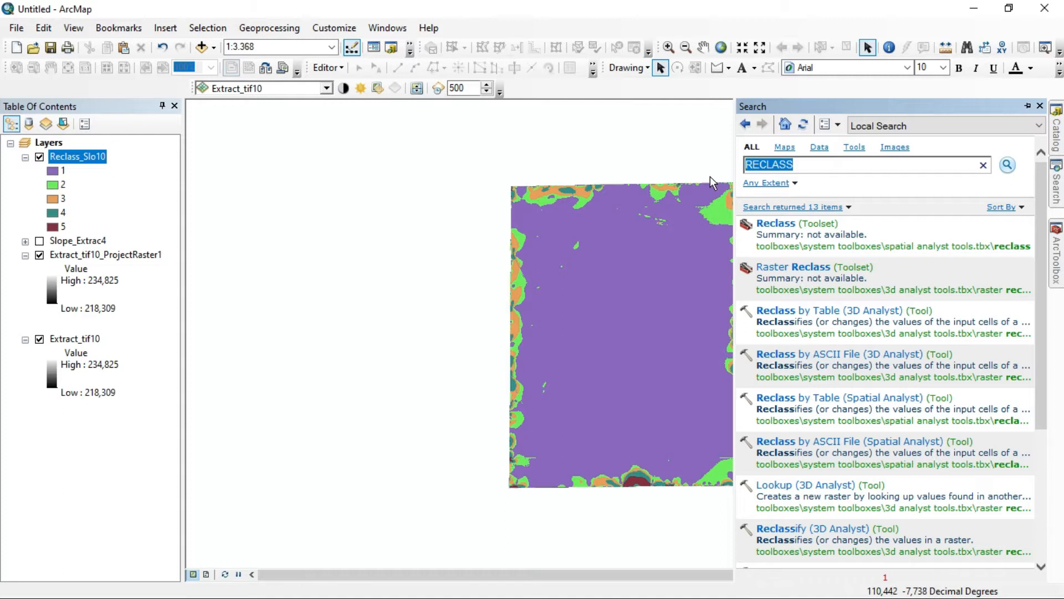
text(RASTER TO )
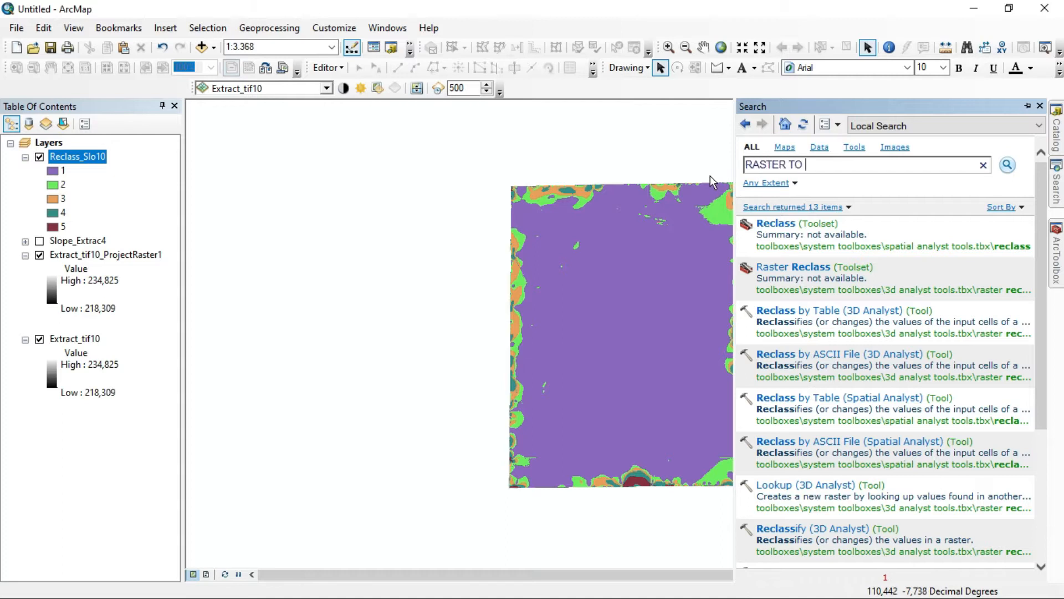
text(POL)
key(Return)
click(852, 166)
text(YGON)
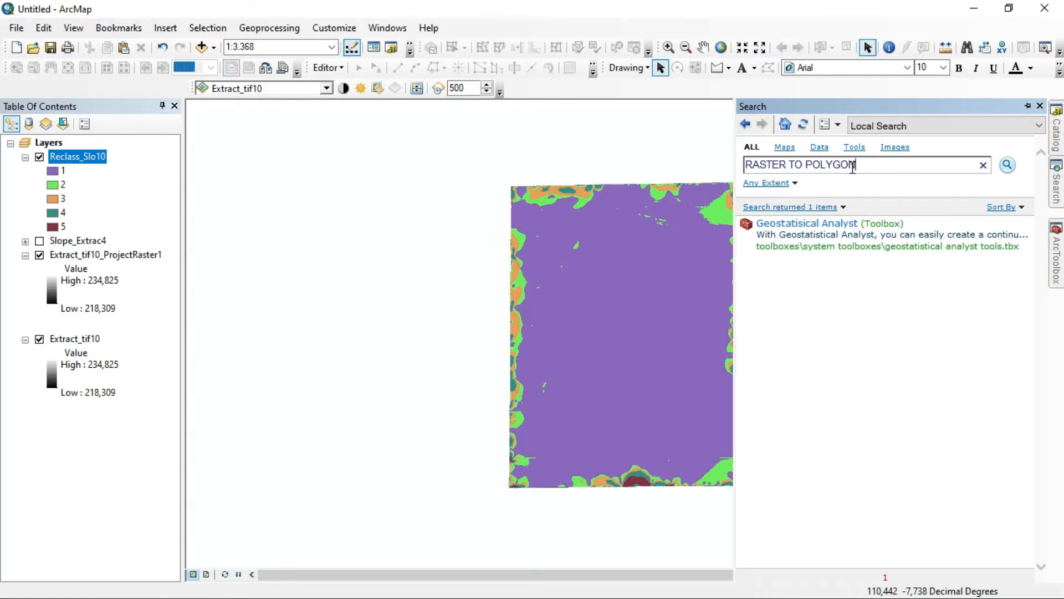
key(Return)
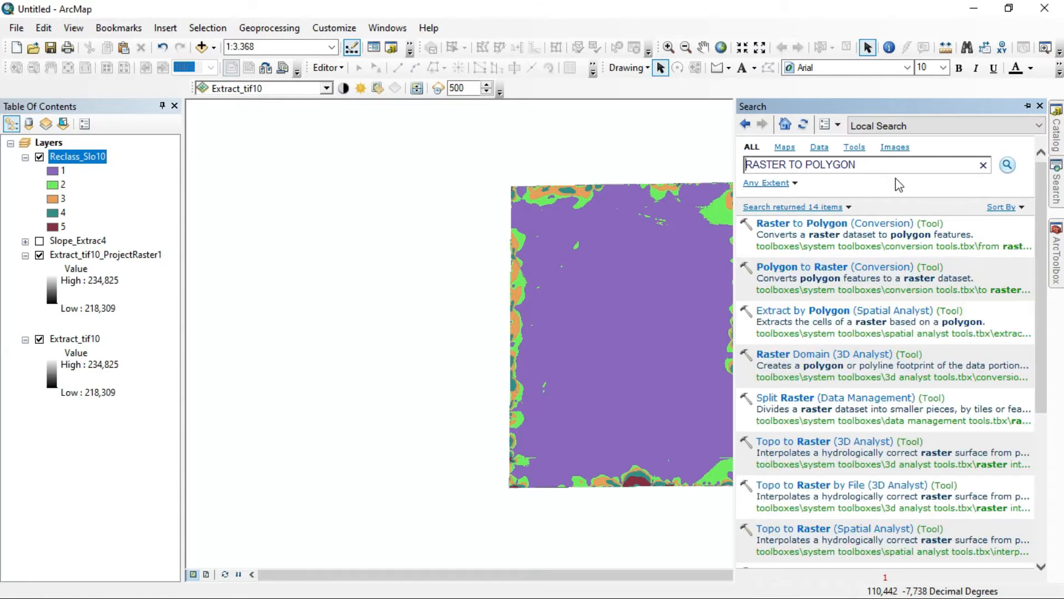
click(859, 226)
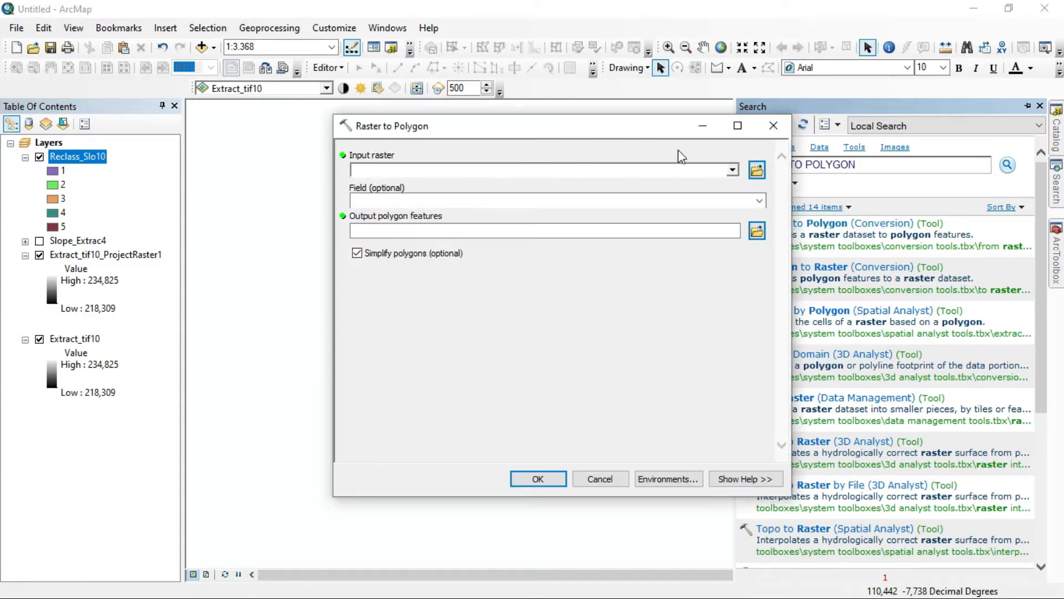
Step: Convert Reclass_Slo10 to simplified polygons using the Value field, keeping the default output features
click(732, 170)
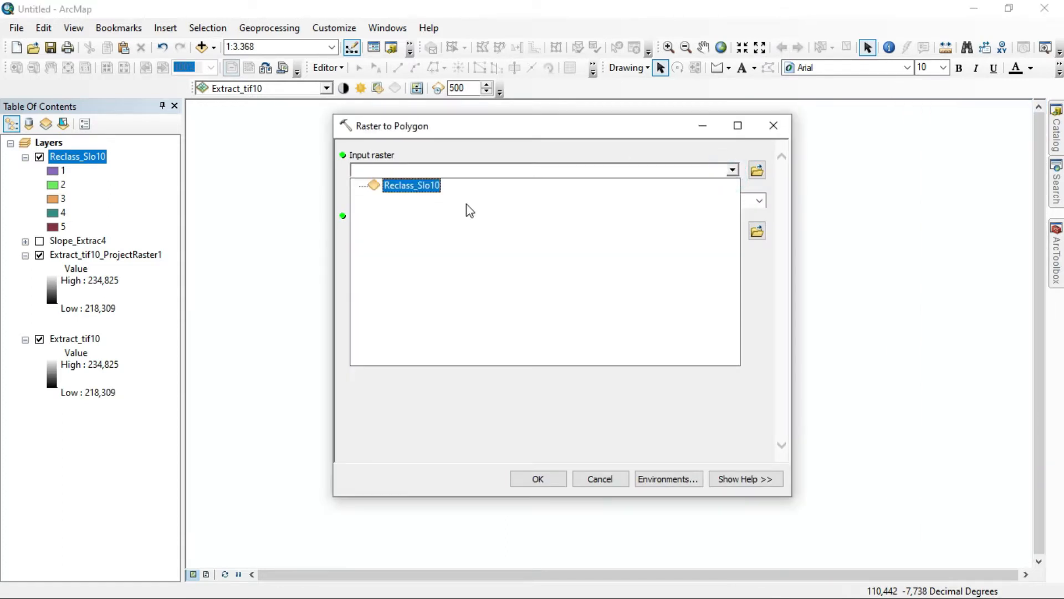
click(400, 186)
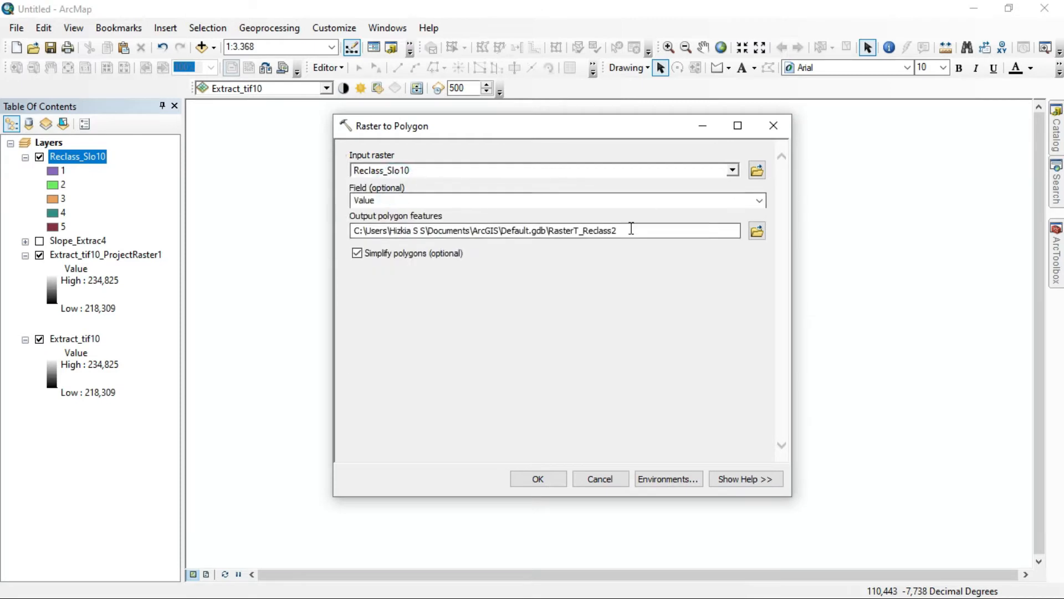
click(538, 479)
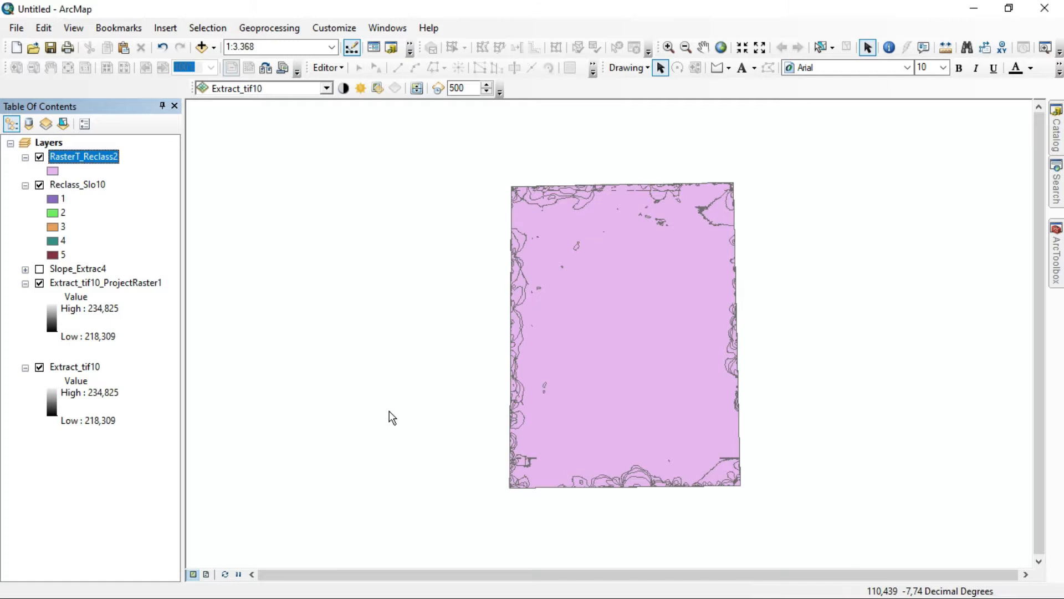
Step: Open the attribute table of the RasterT_Reclass2 layer and bring its last columns into view
right_click(109, 158)
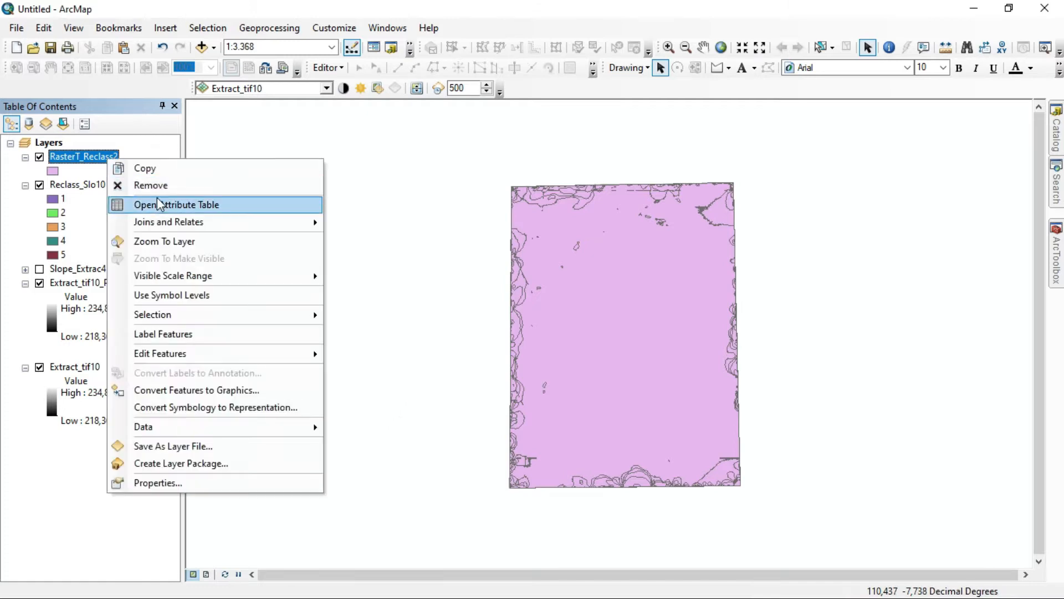
click(159, 204)
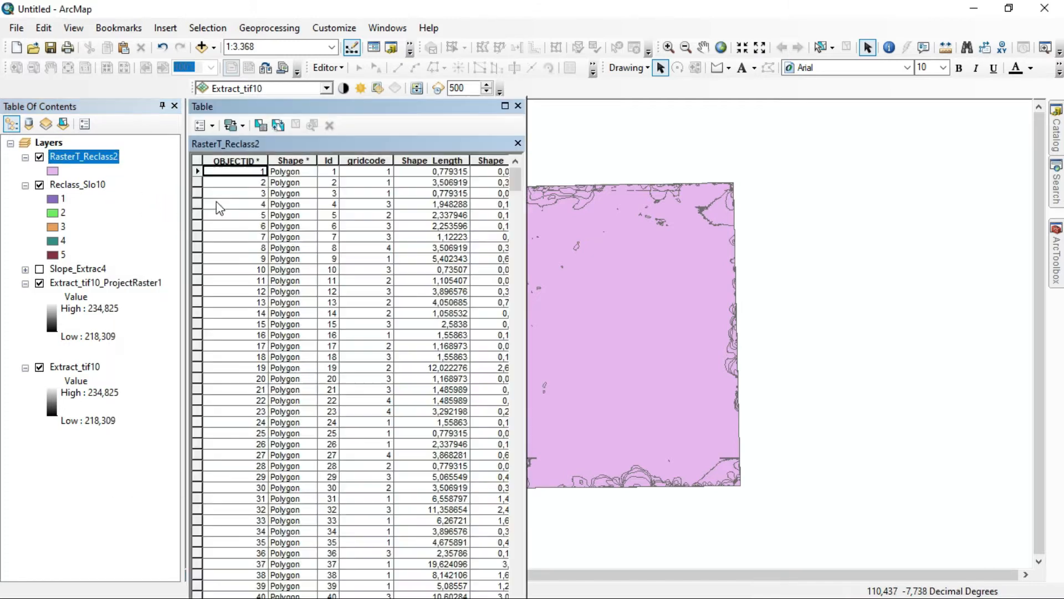
drag(399, 107, 380, 38)
drag(273, 580, 411, 577)
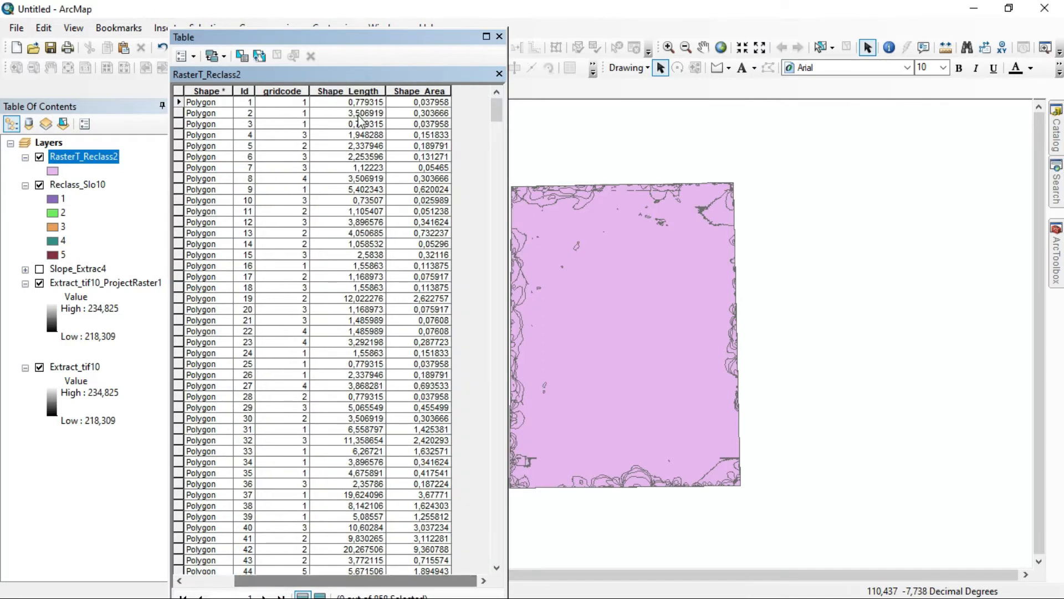
Step: Add a Text field named KEMIRINGAN to the RasterT_Reclass2 attribute table
click(193, 57)
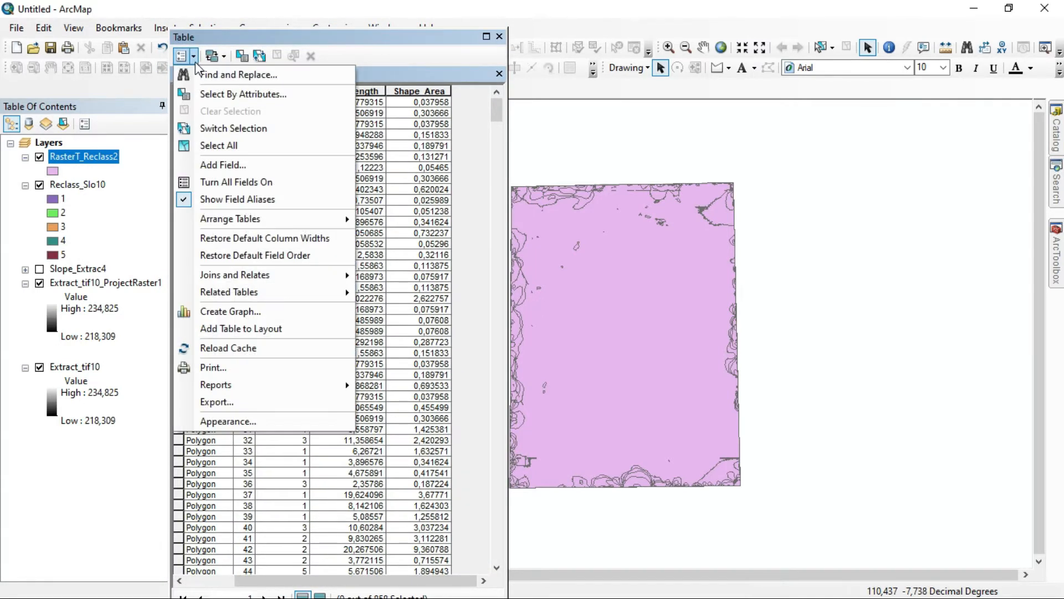
click(236, 167)
text(K)
key(BackSpace)
key(BackSpace)
key(BackSpace)
key(BackSpace)
key(BackSpace)
key(BackSpace)
key(BackSpace)
key(BackSpace)
text(EMIRINGAN)
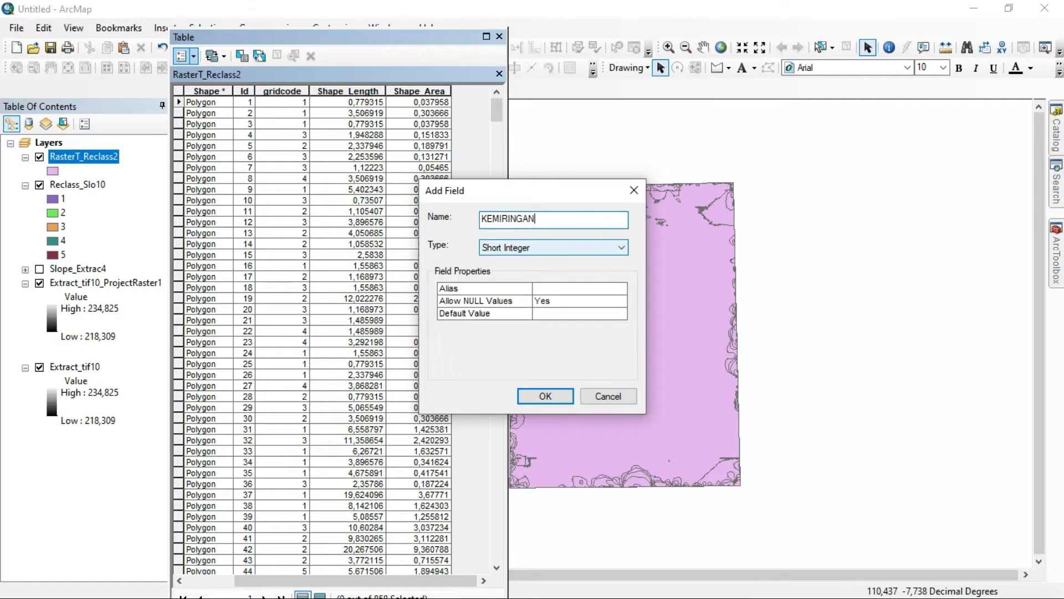
click(507, 248)
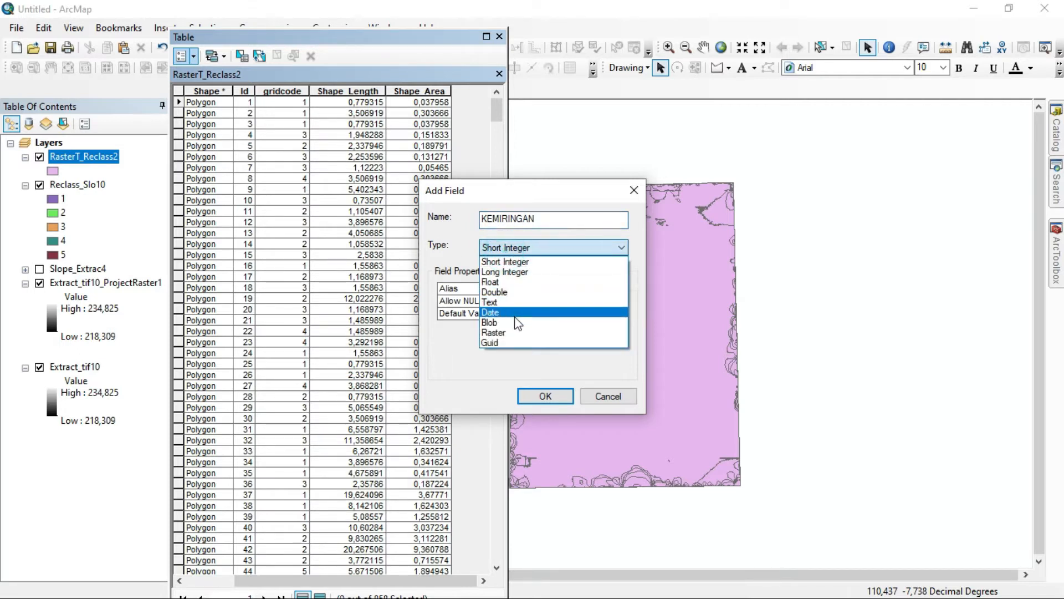
click(513, 303)
click(541, 395)
Step: Add a second Text field named KETERANGAN to the RasterT_Reclass2 attribute table
drag(245, 580, 454, 582)
click(181, 56)
click(238, 165)
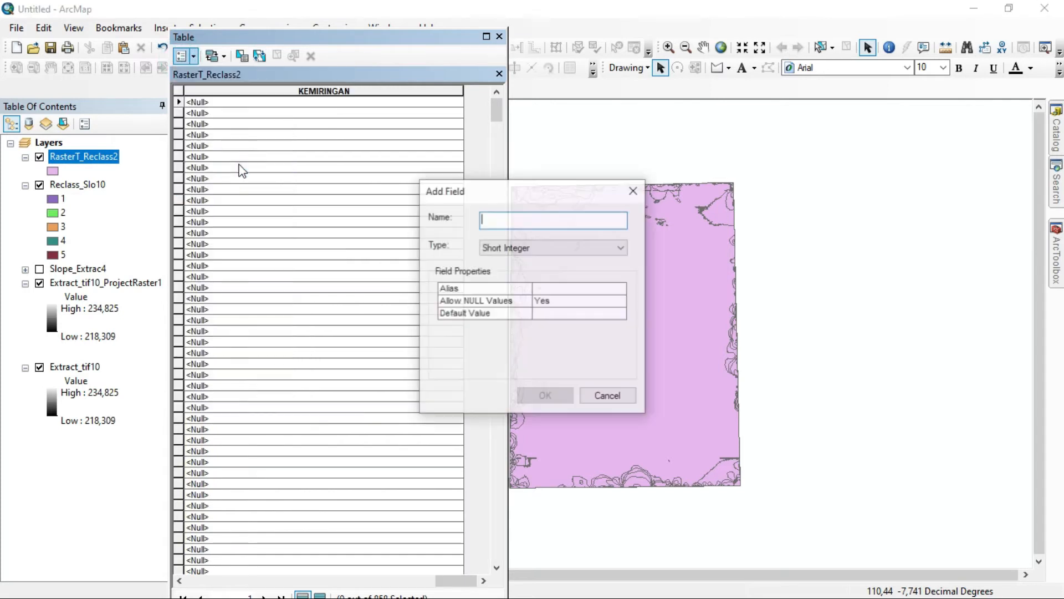
text(KETERANGAN)
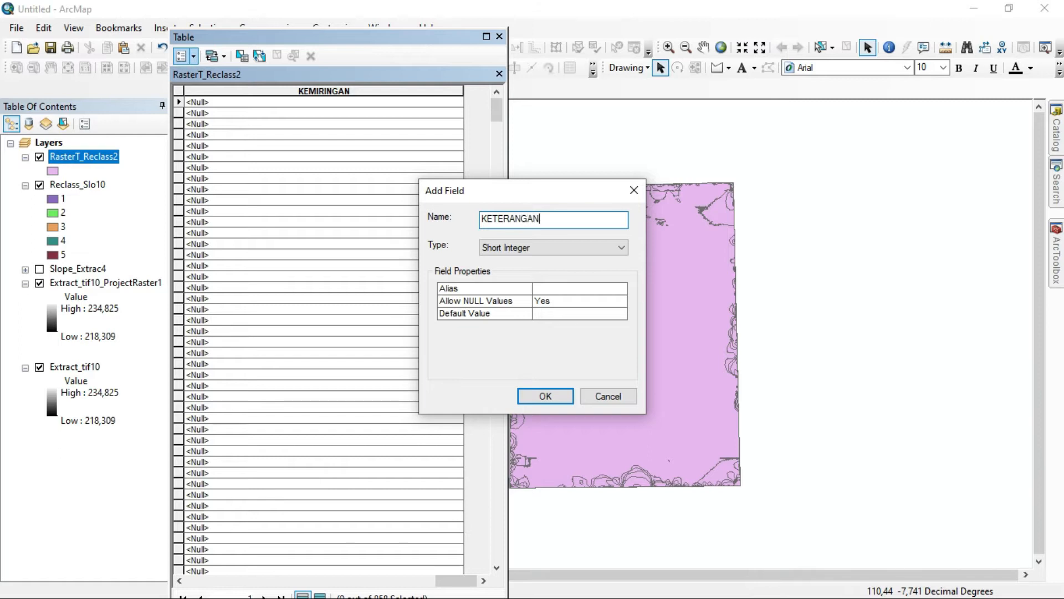
click(591, 245)
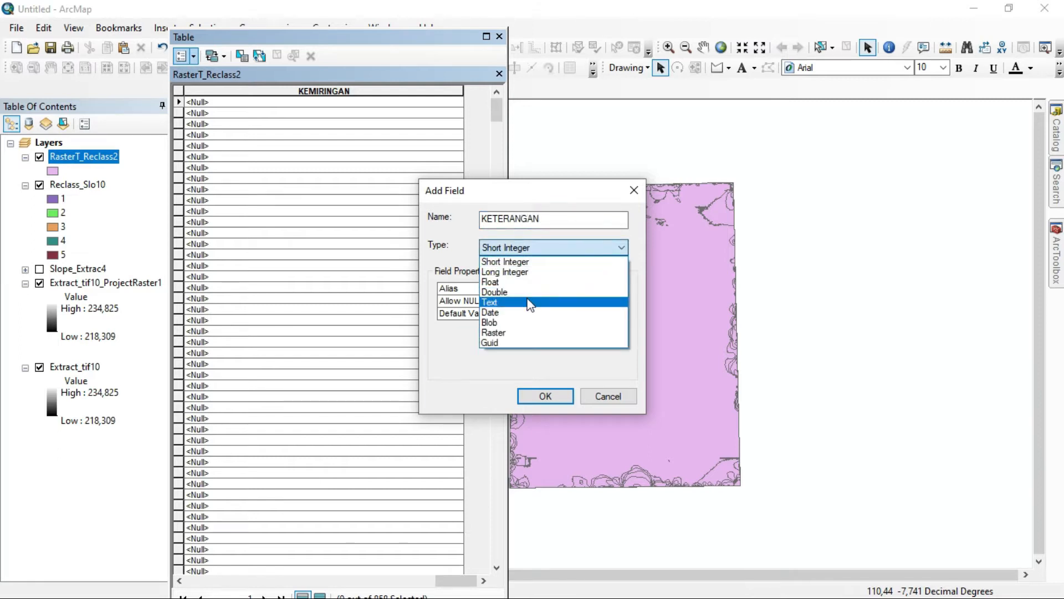
click(526, 299)
click(548, 397)
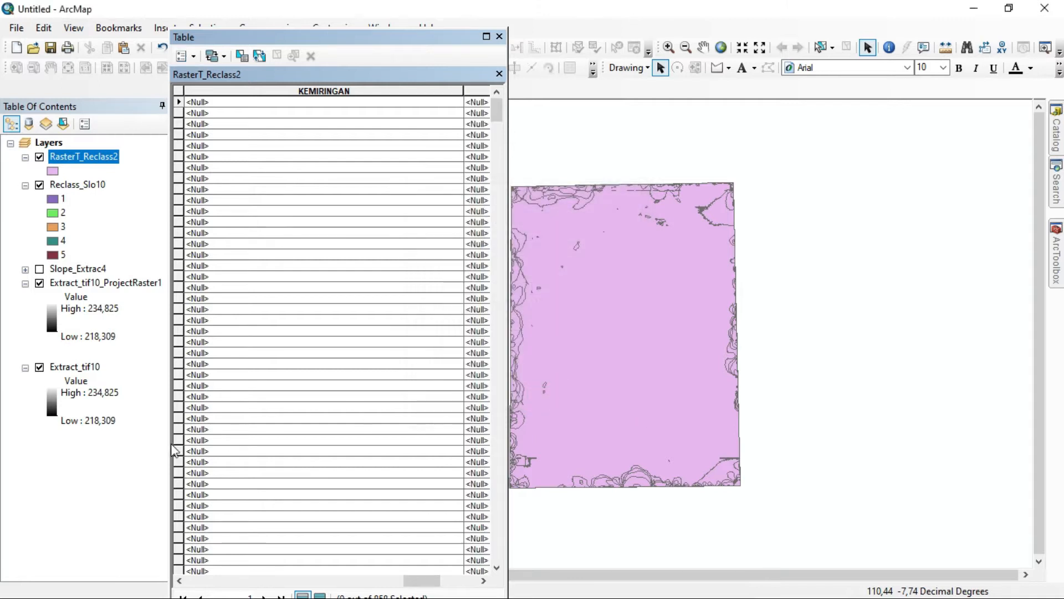
Step: Fit the Shape_Area column to its contents and widen the floating attribute table to show both KEMIRINGAN and KETERANGAN
double_click(345, 35)
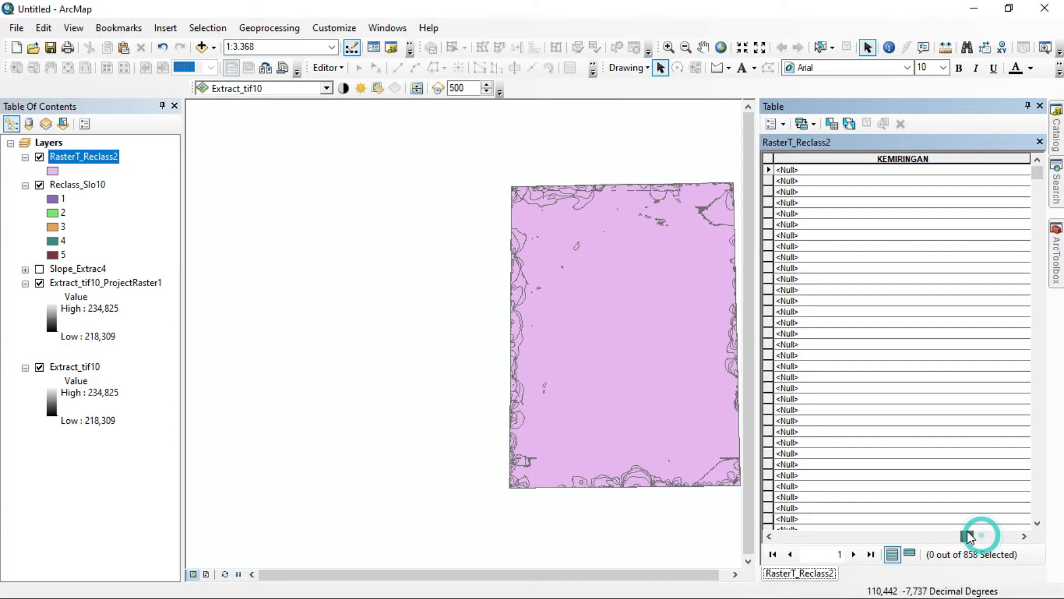
drag(979, 536, 941, 536)
drag(839, 159, 909, 169)
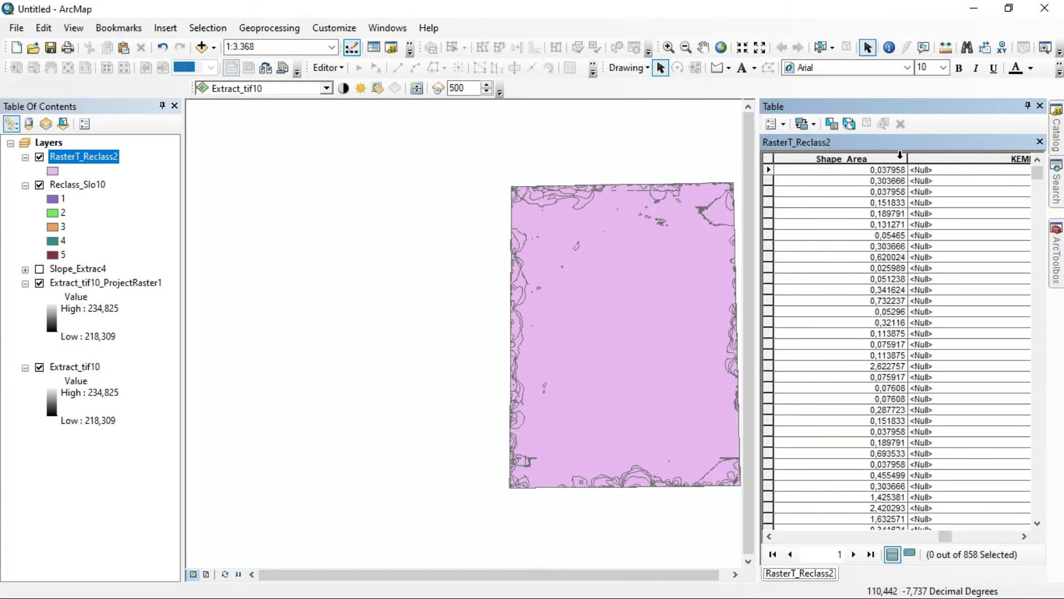
double_click(907, 157)
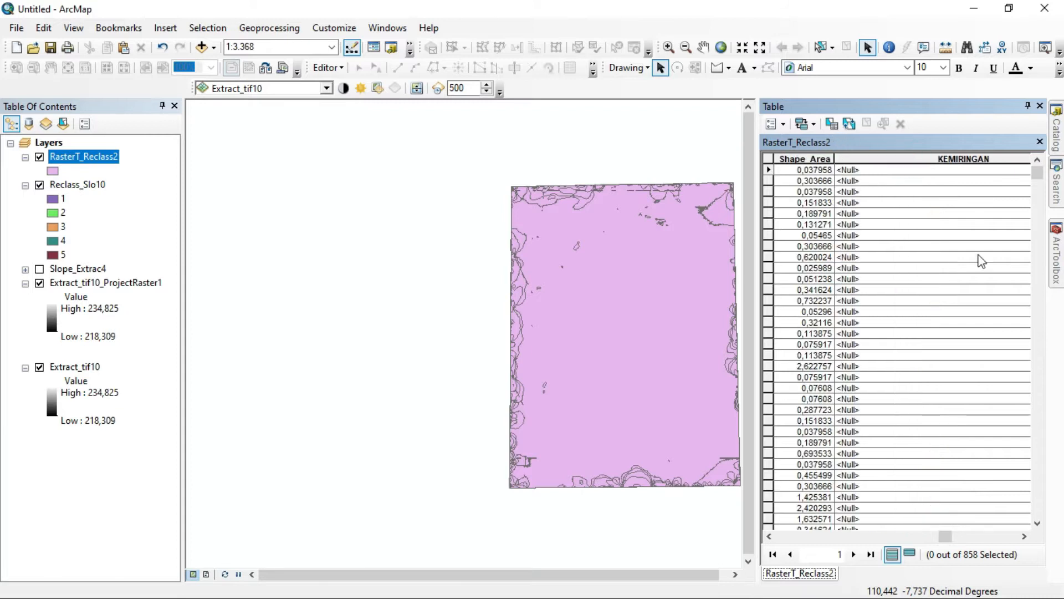
drag(943, 536, 989, 533)
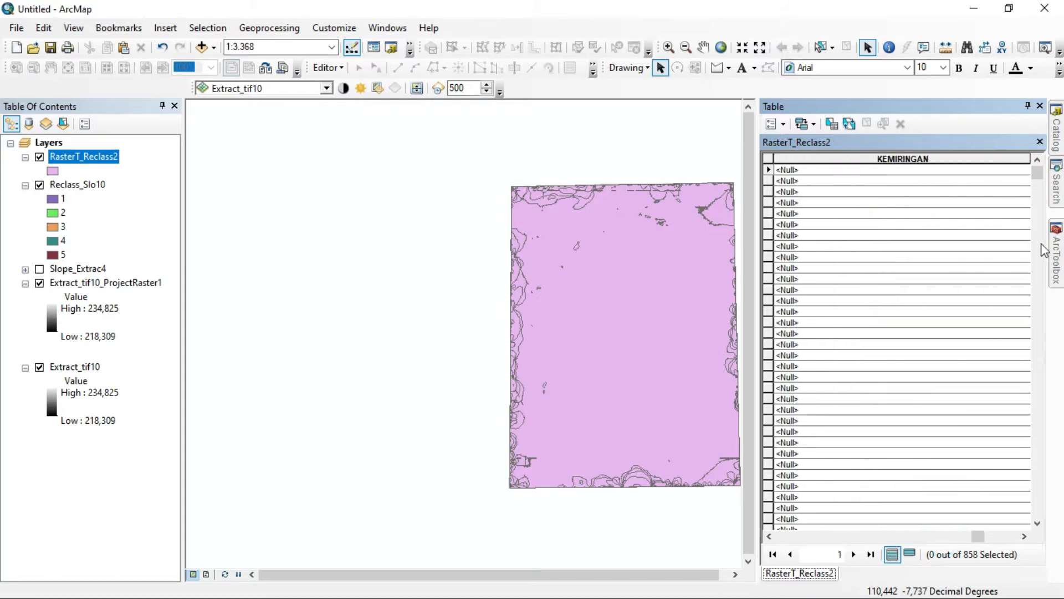
drag(959, 106, 405, 119)
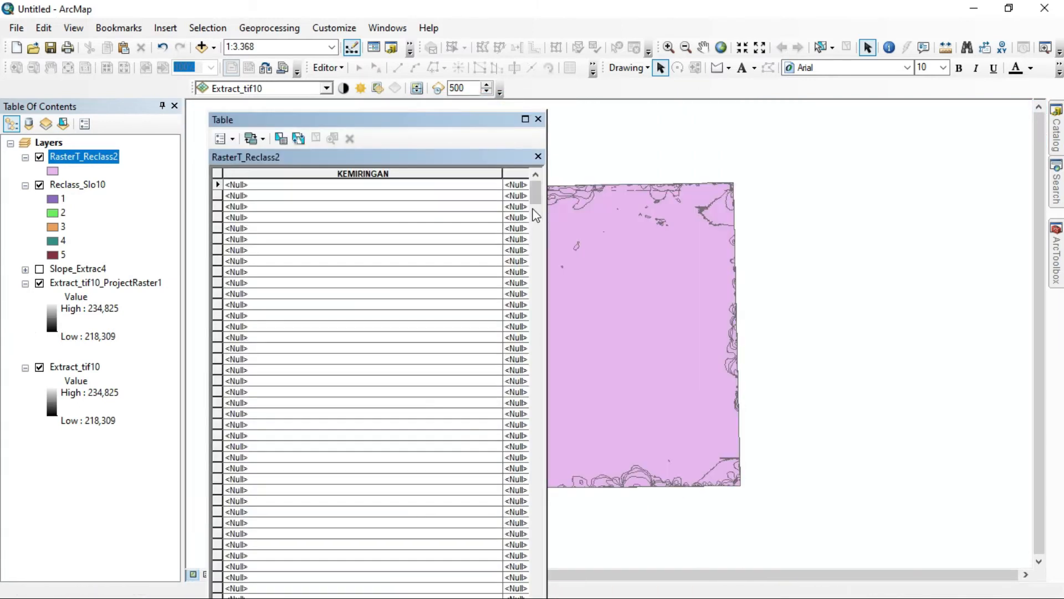
drag(547, 207, 895, 157)
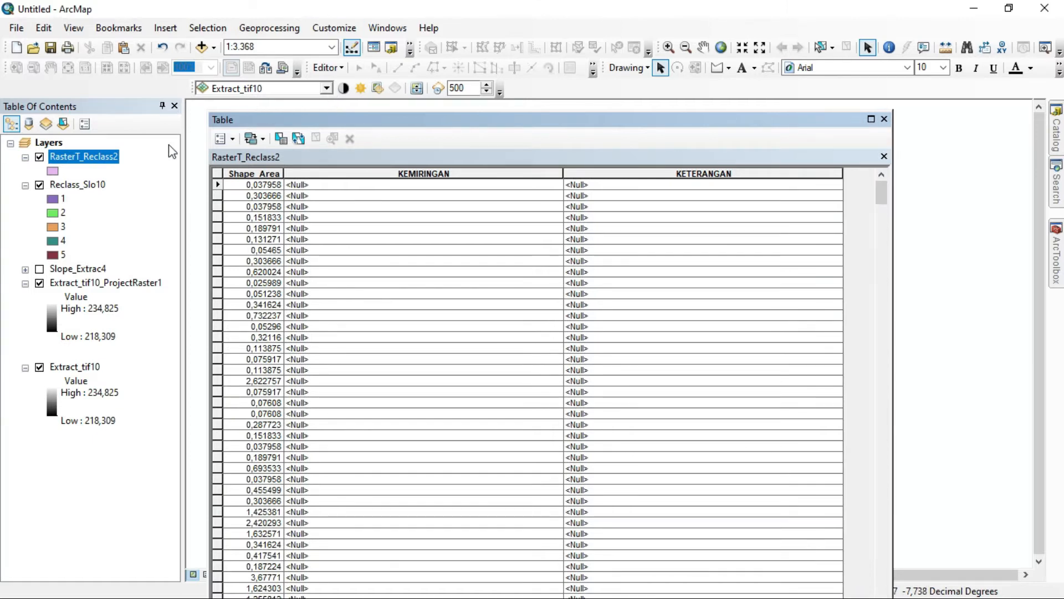
Step: Start an edit session for RasterT_Reclass2, continuing past the spatial reference warning
click(333, 70)
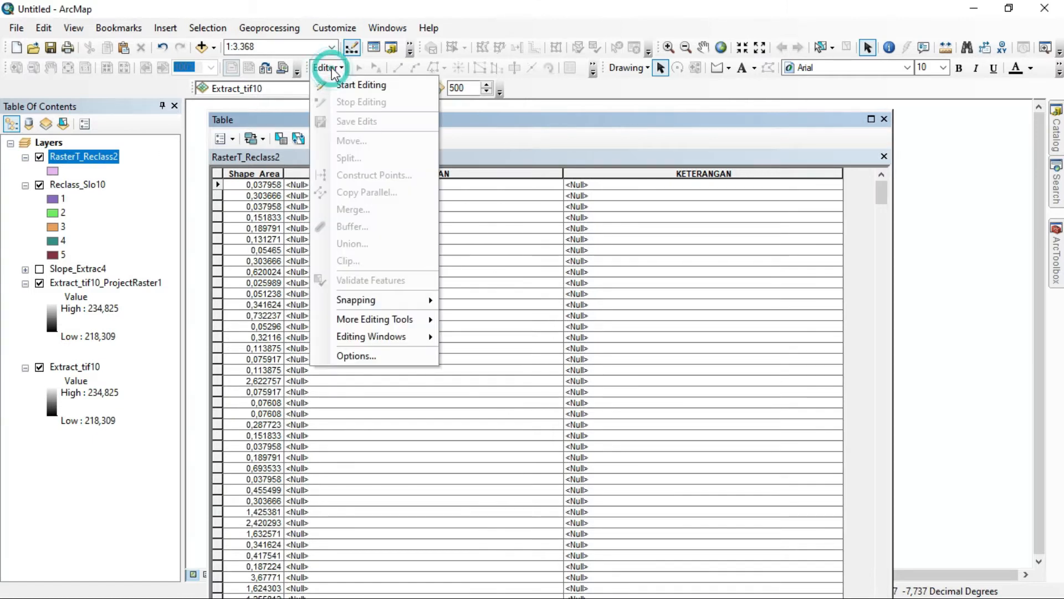
click(345, 84)
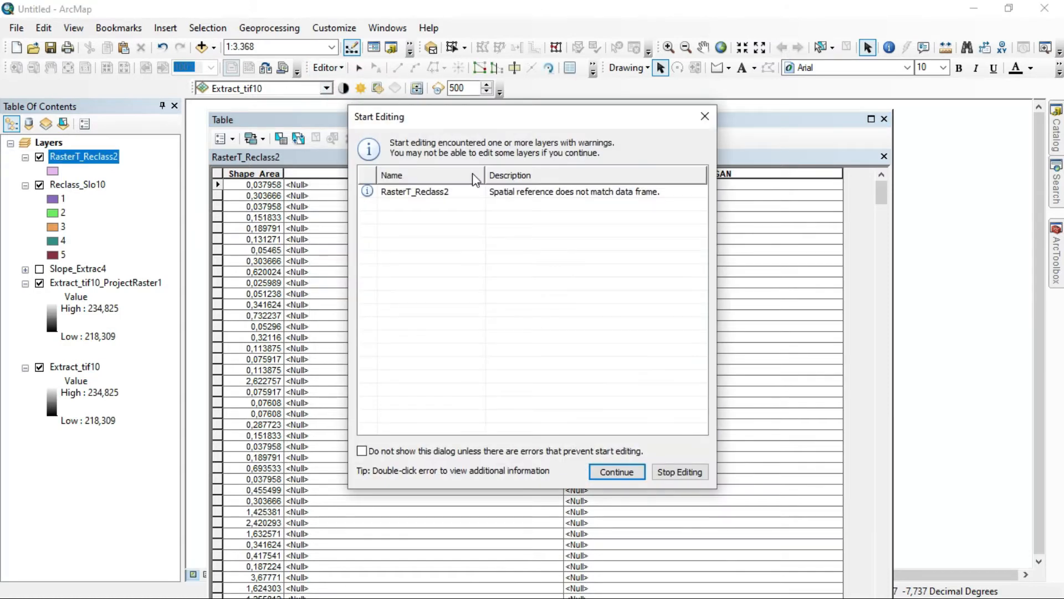
click(612, 472)
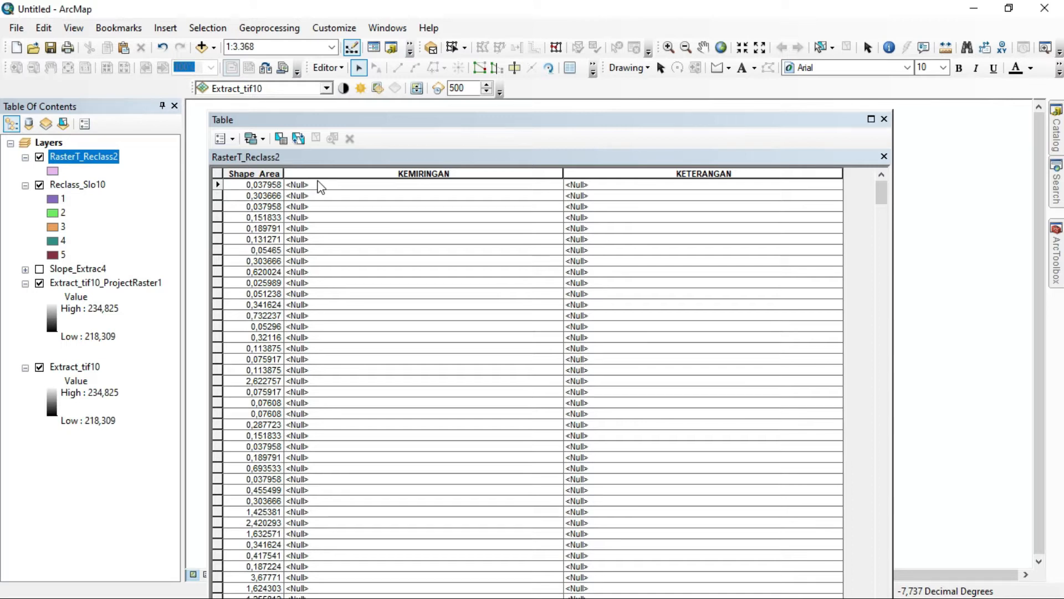
click(311, 170)
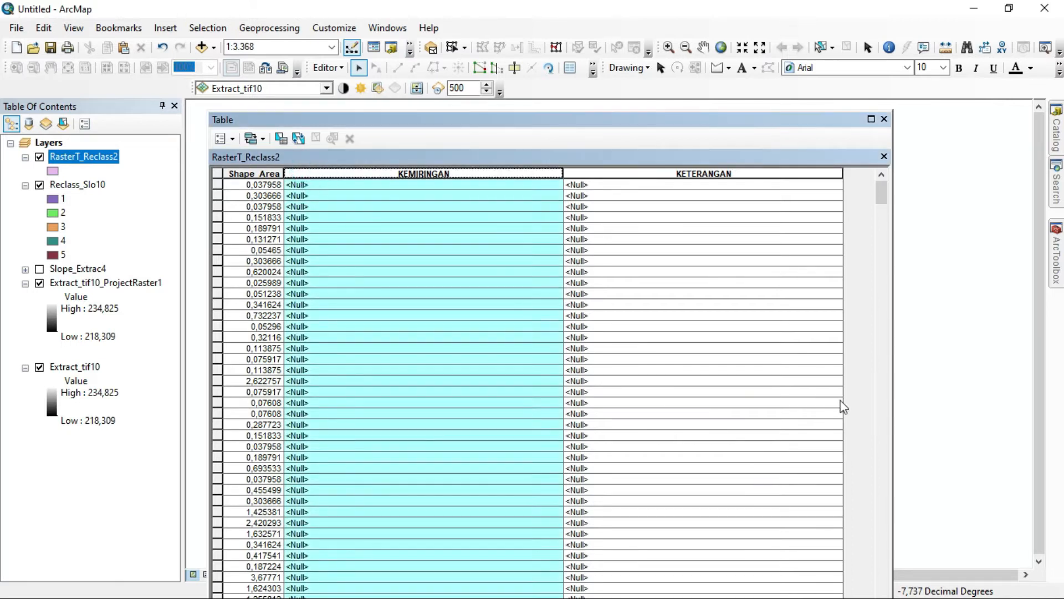
scroll(843, 406, left, 4)
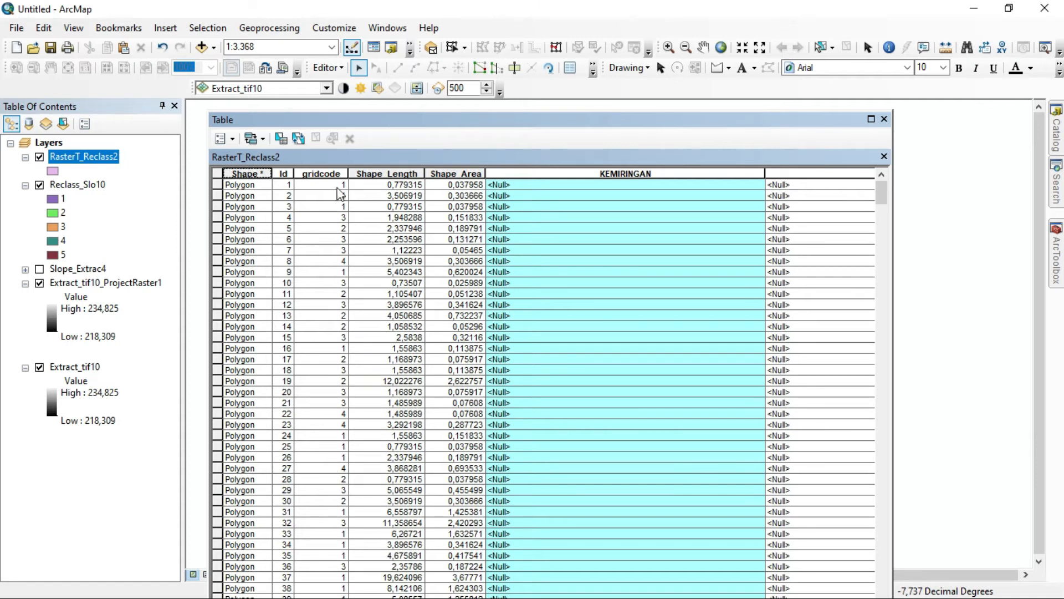
mouse_move(883, 191)
mouse_down()
mouse_move(900, 230)
mouse_move(907, 574)
mouse_move(885, 593)
mouse_move(869, 178)
mouse_up()
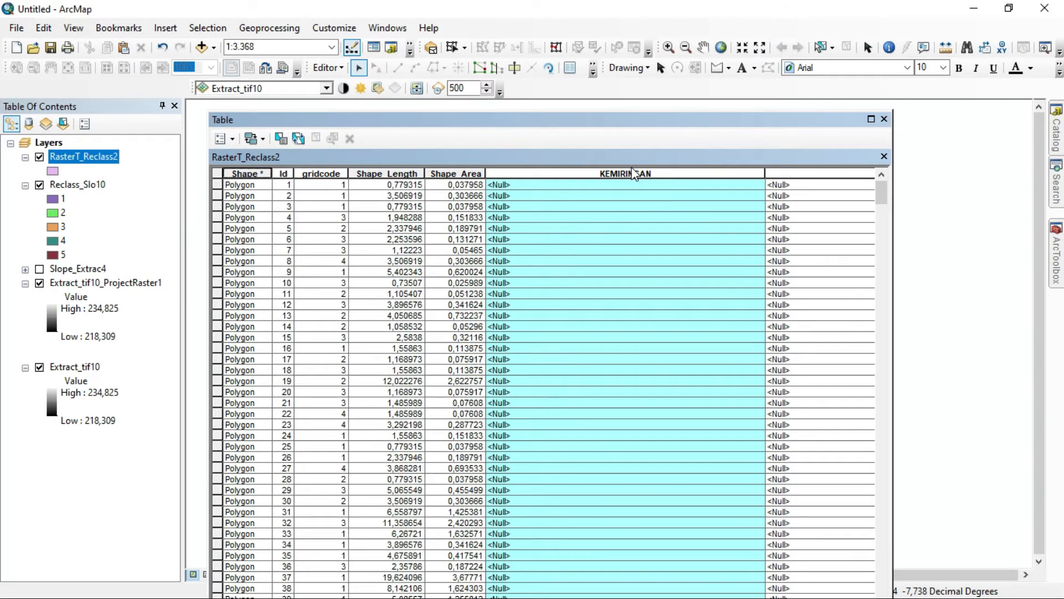
click(703, 195)
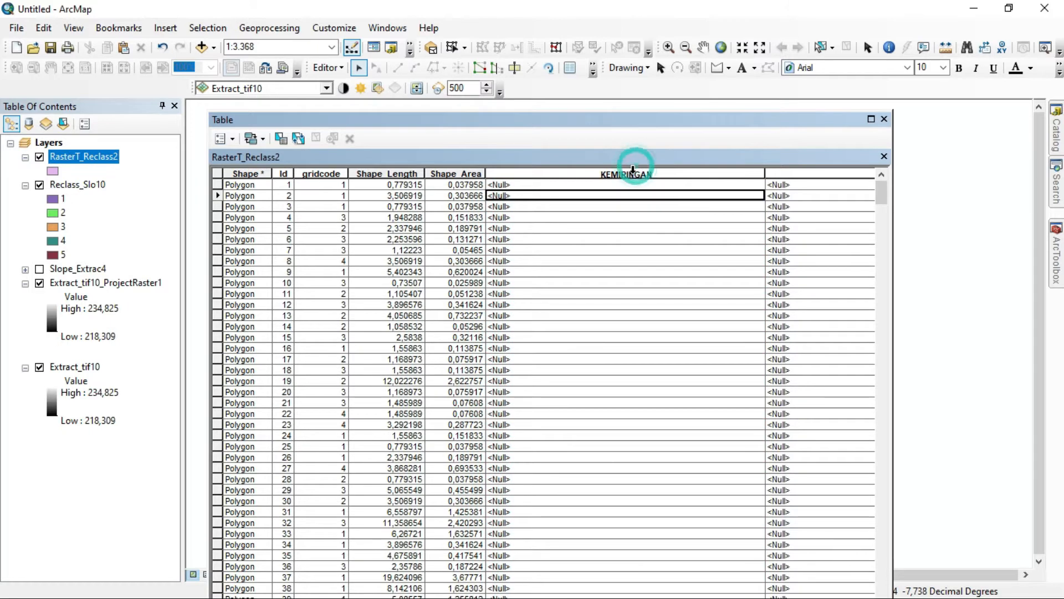
click(636, 173)
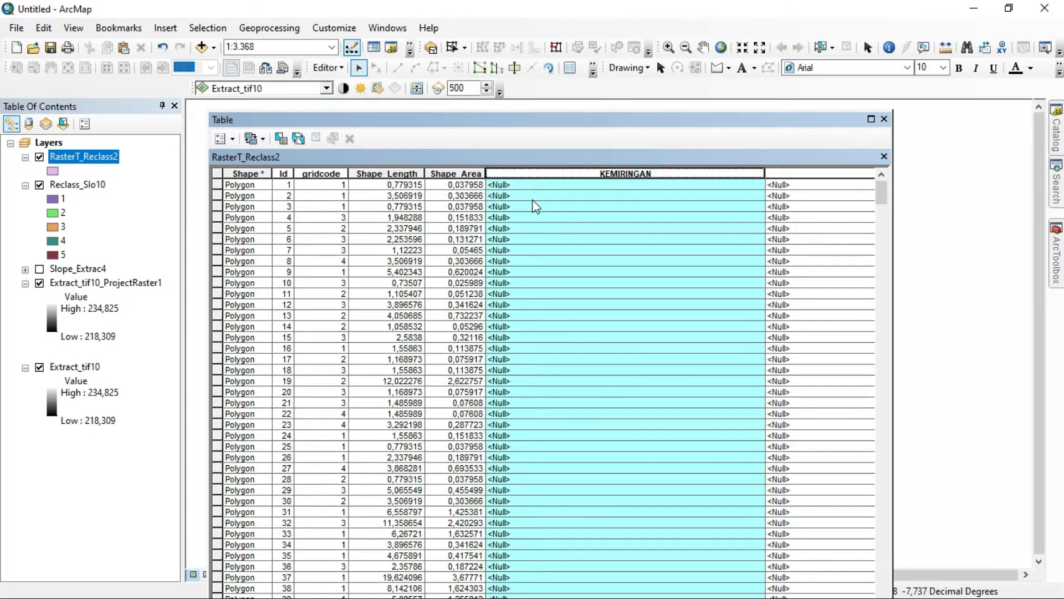
click(550, 208)
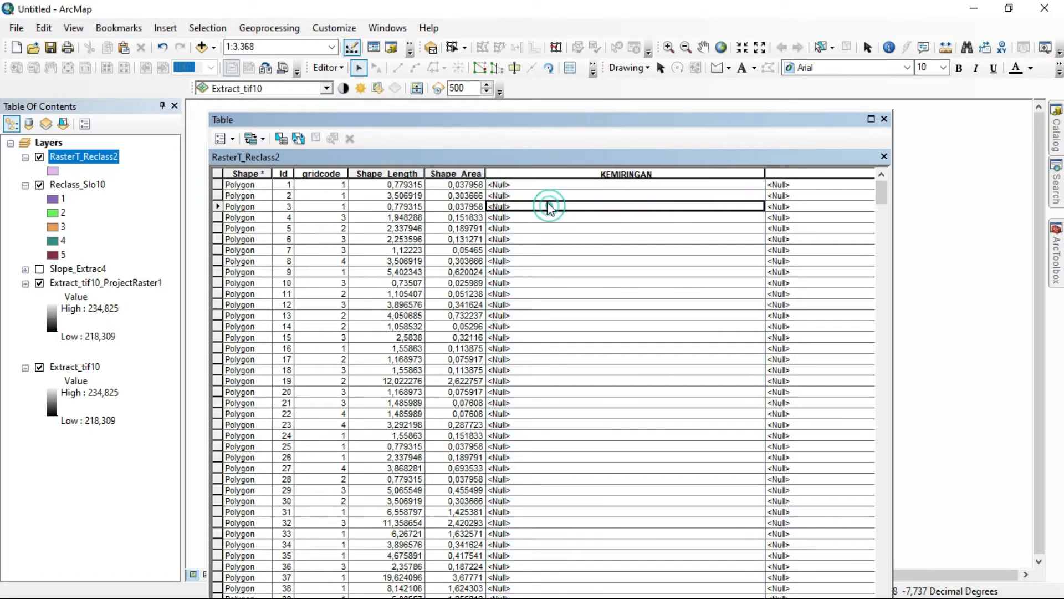
Step: Select the RasterT_Reclass2 records by attributes with the expression "gridcode" = 1
click(280, 139)
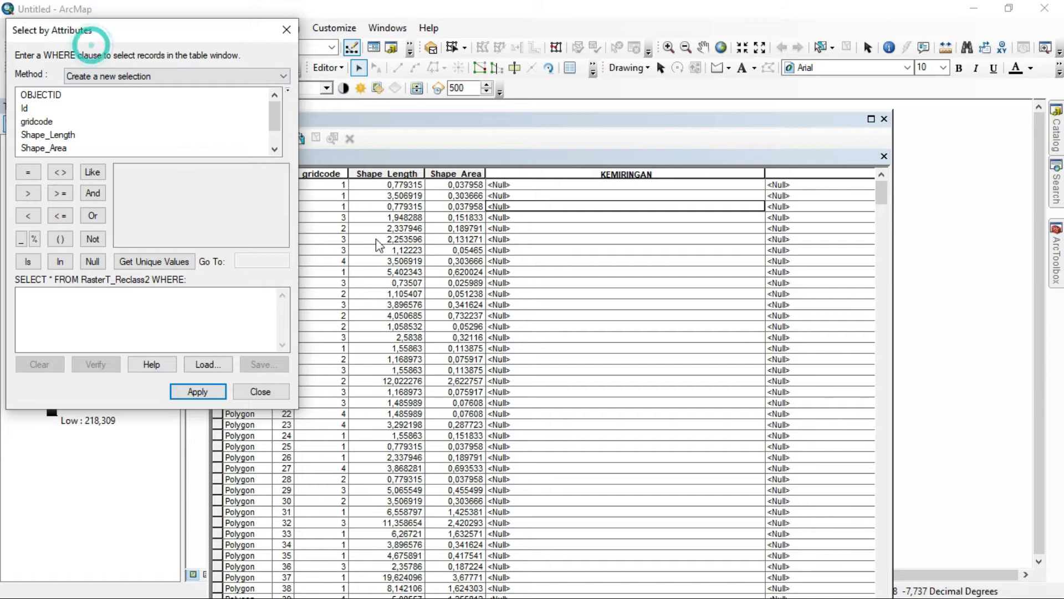
drag(115, 29, 550, 179)
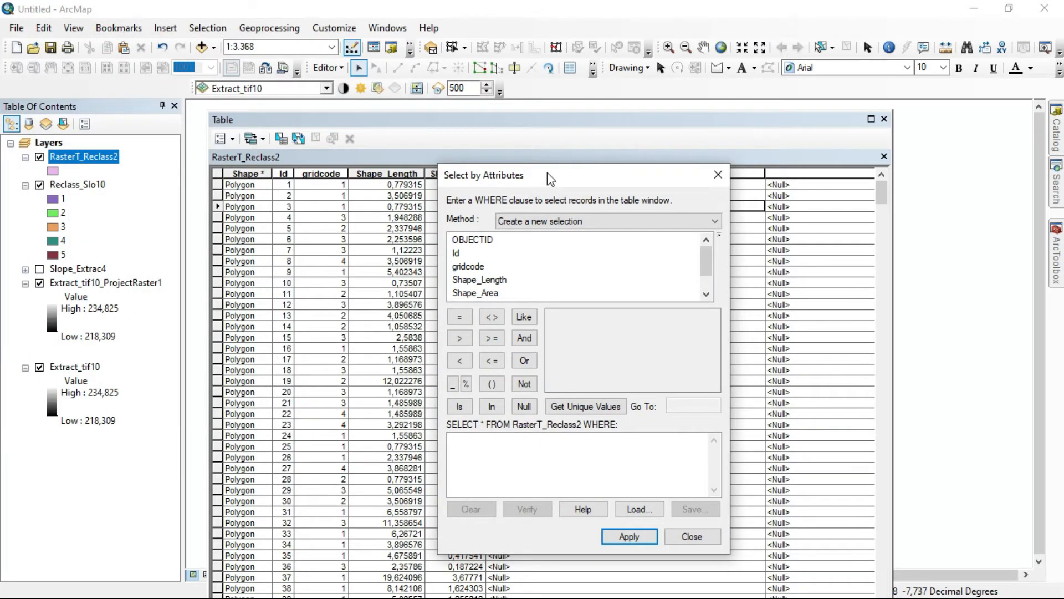
drag(548, 174, 628, 223)
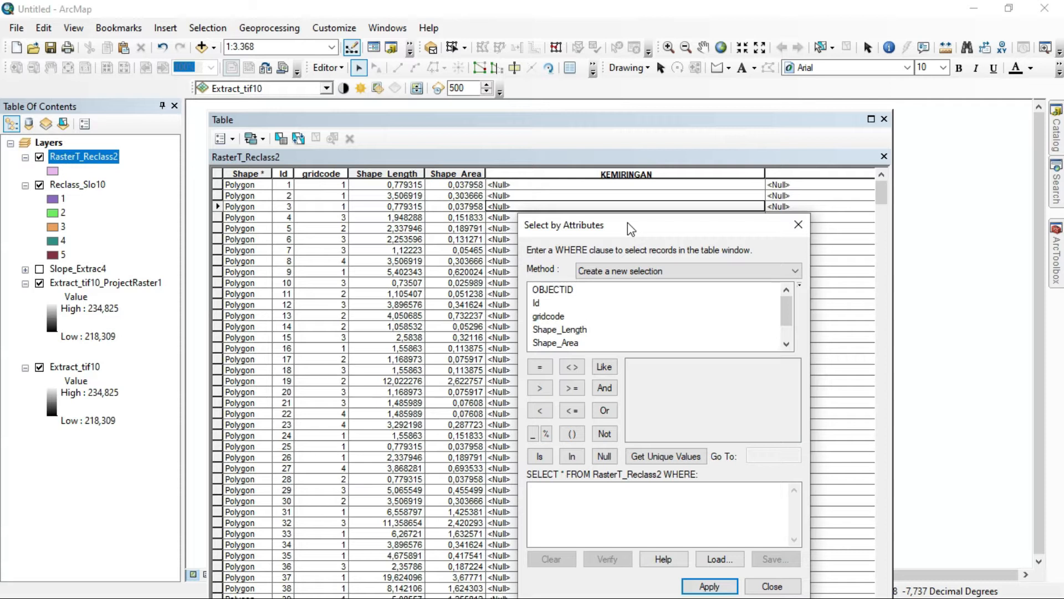
drag(628, 221, 379, 60)
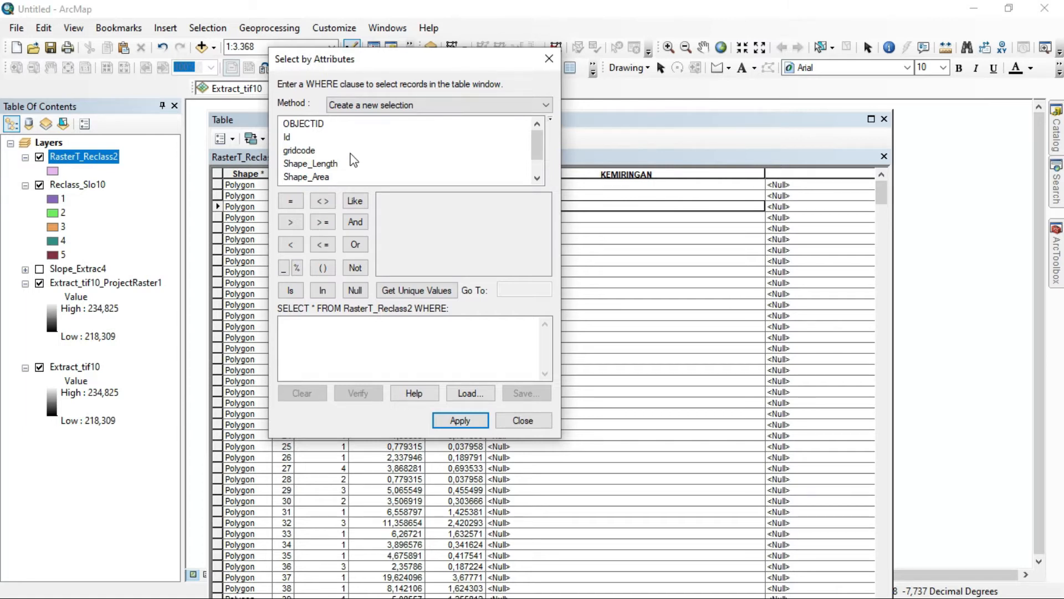
double_click(300, 151)
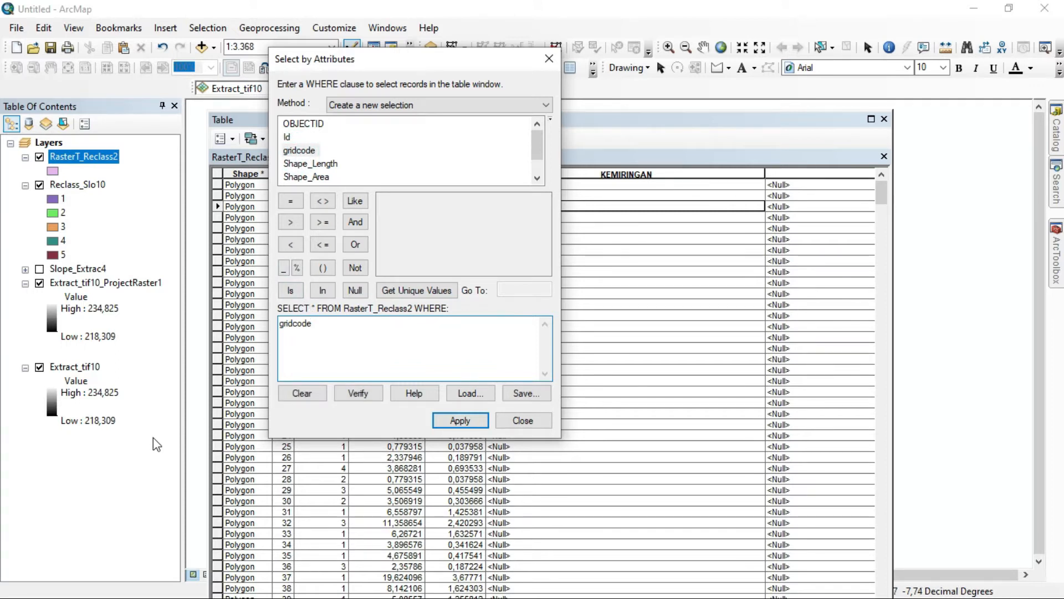
text(")
click(460, 421)
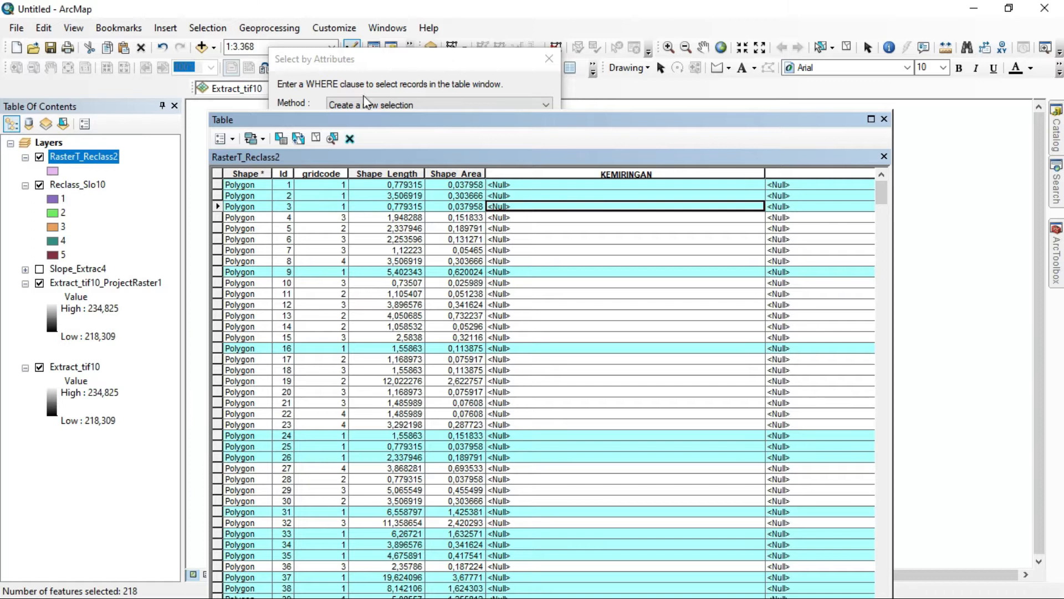
Step: Move the Select by Attributes dialog off the attribute table and widen the table to reveal the KETERANGAN column
drag(357, 58, 129, 12)
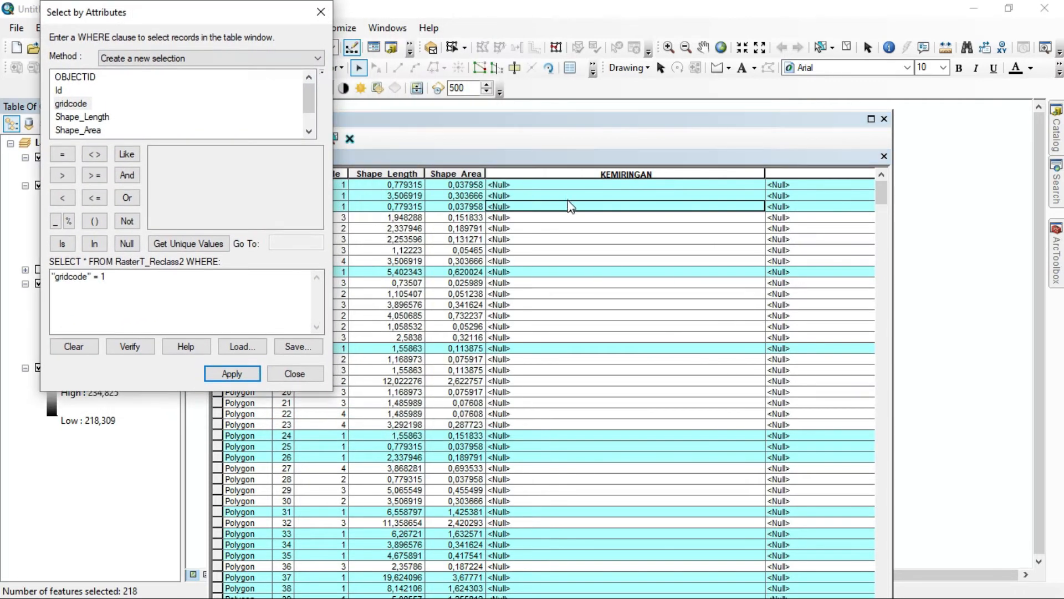
drag(418, 121, 424, 116)
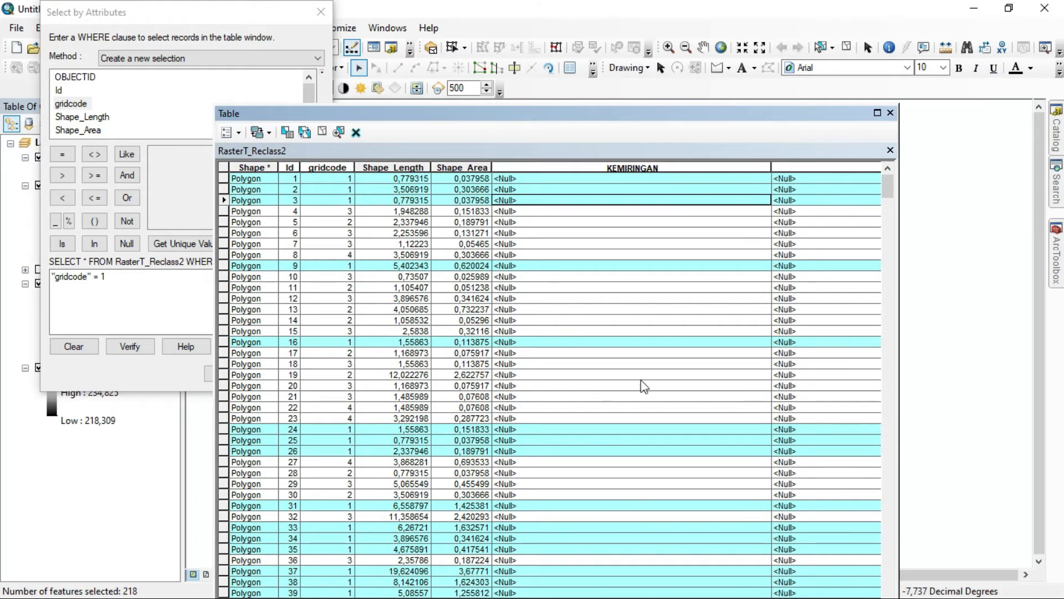
drag(899, 156, 1009, 177)
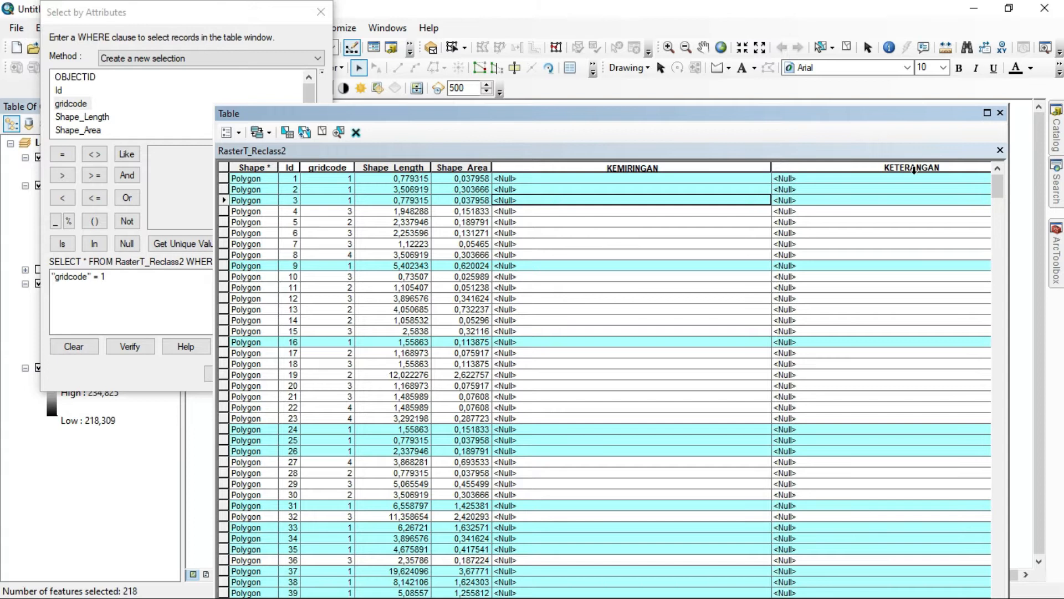
click(915, 168)
right_click(882, 172)
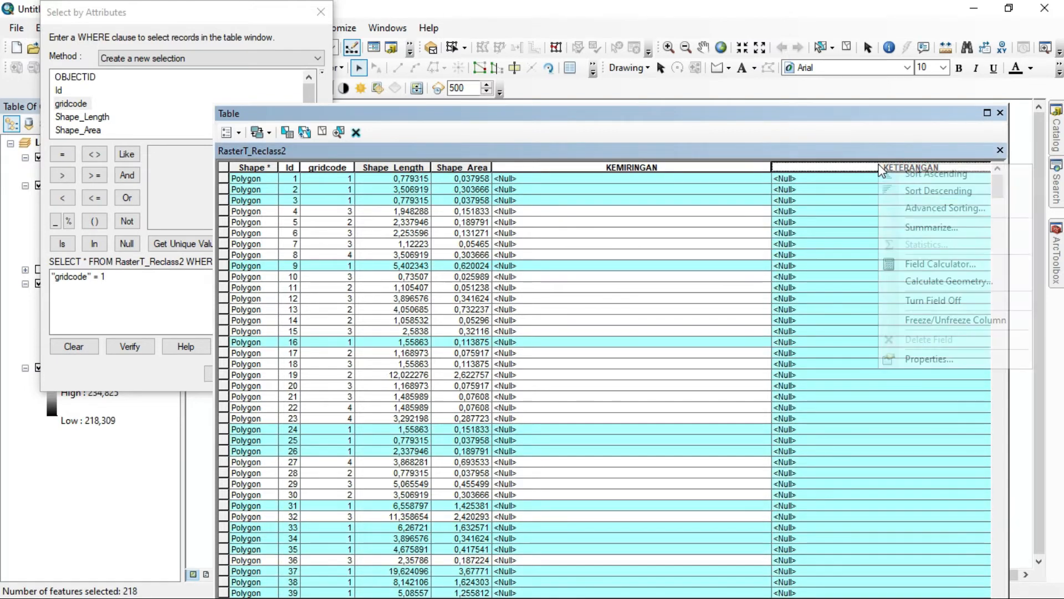
click(938, 265)
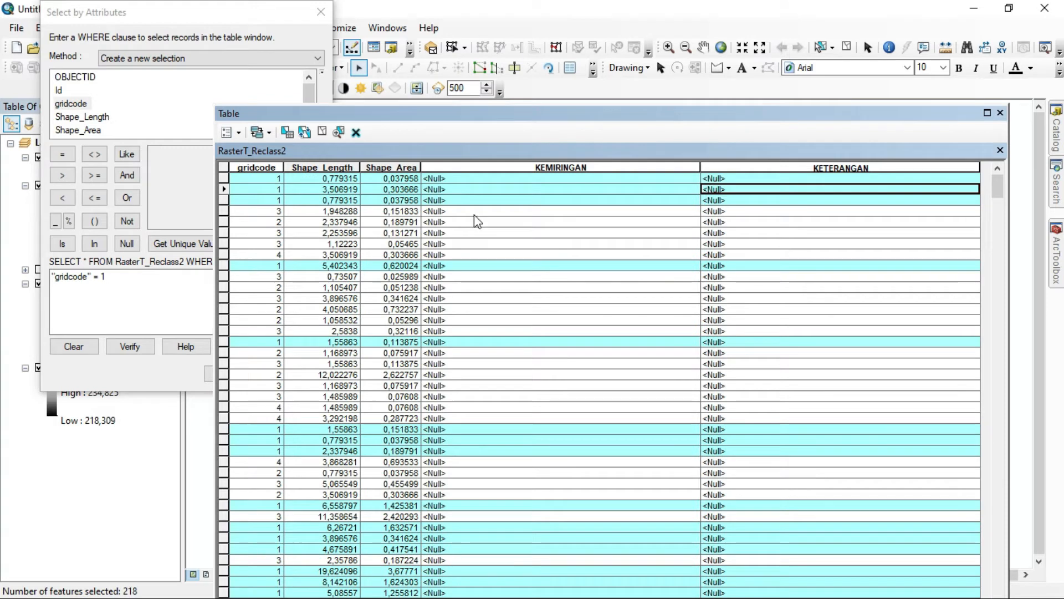
Step: Calculate the KEMIRINGAN field as "0-8%" for the selected gridcode 1 records
right_click(510, 165)
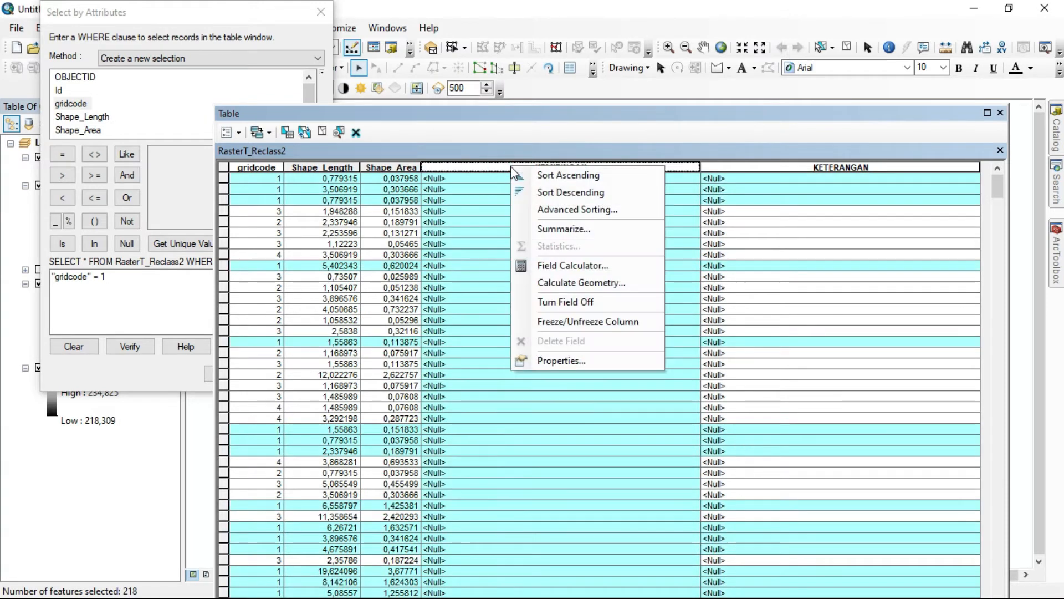
click(577, 266)
click(395, 334)
text("0-8)
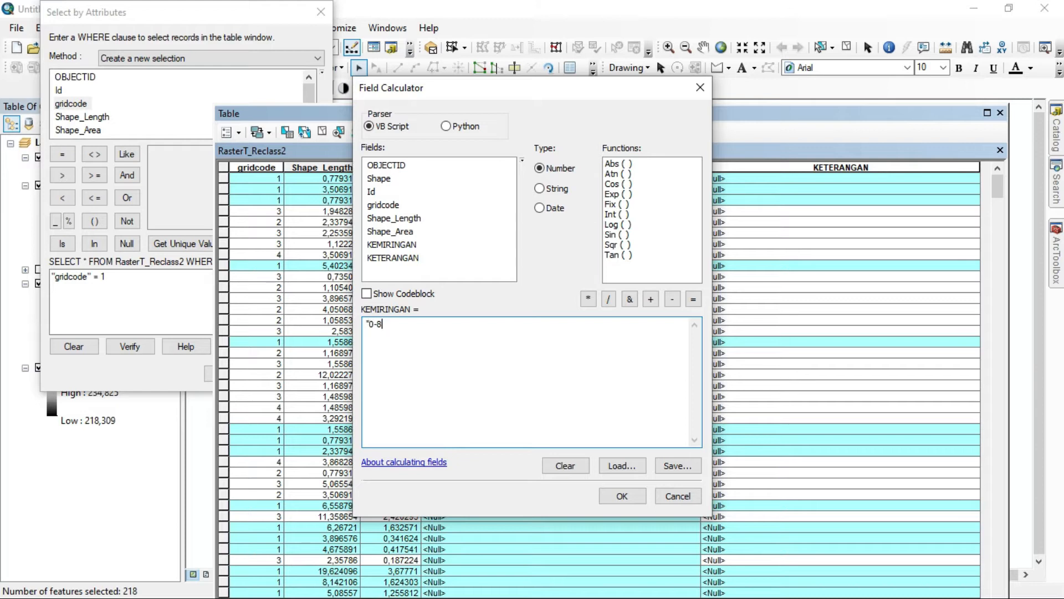
text(")
click(622, 496)
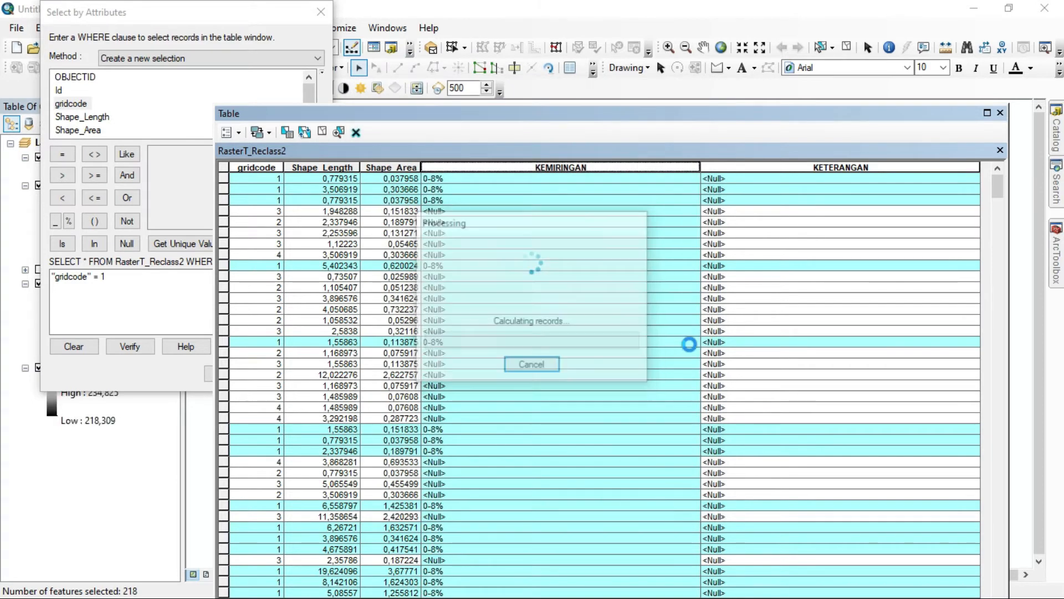
Step: Calculate the KETERANGAN field as "DATAR" for the selected gridcode 1 records
right_click(797, 167)
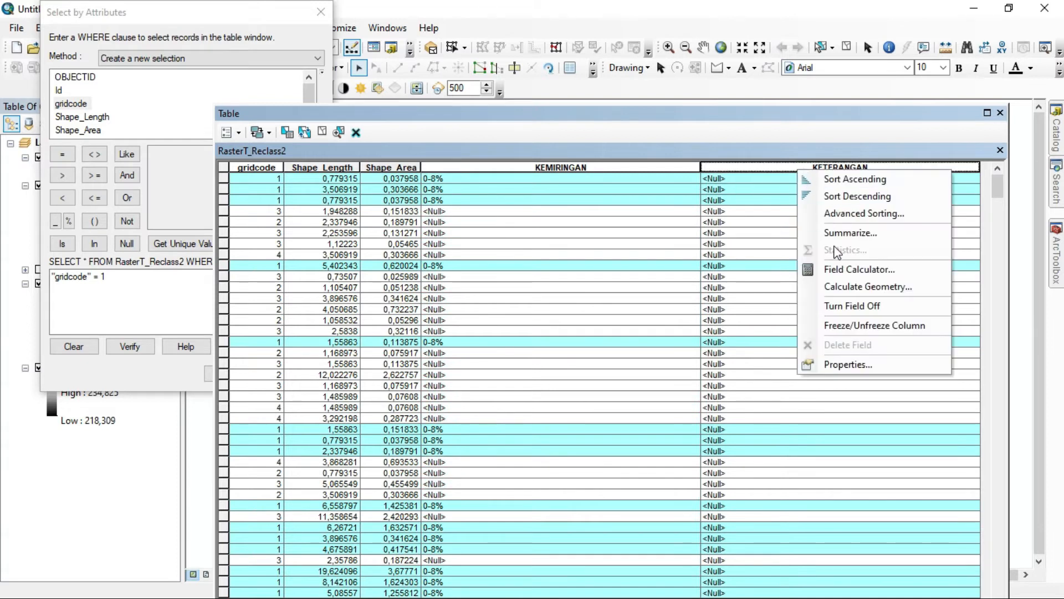
click(860, 269)
drag(521, 98, 827, 89)
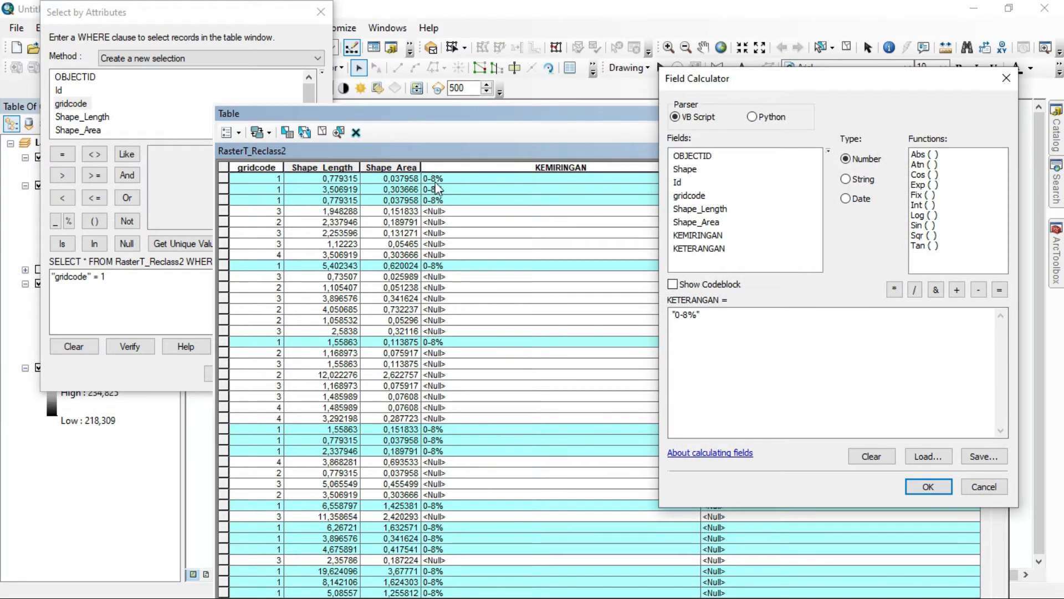
drag(698, 315, 673, 312)
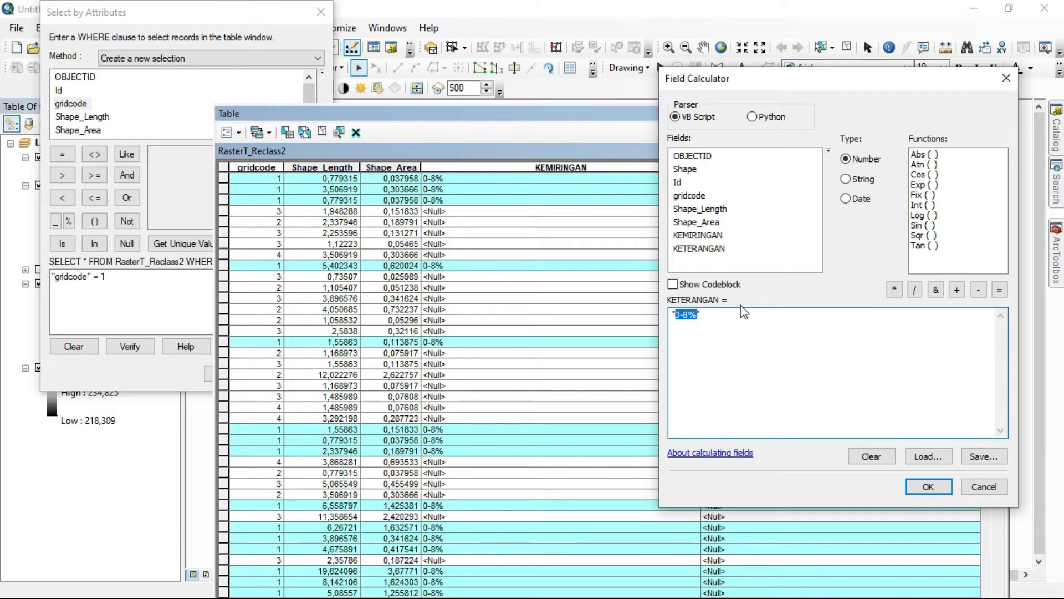
text(DATAR)
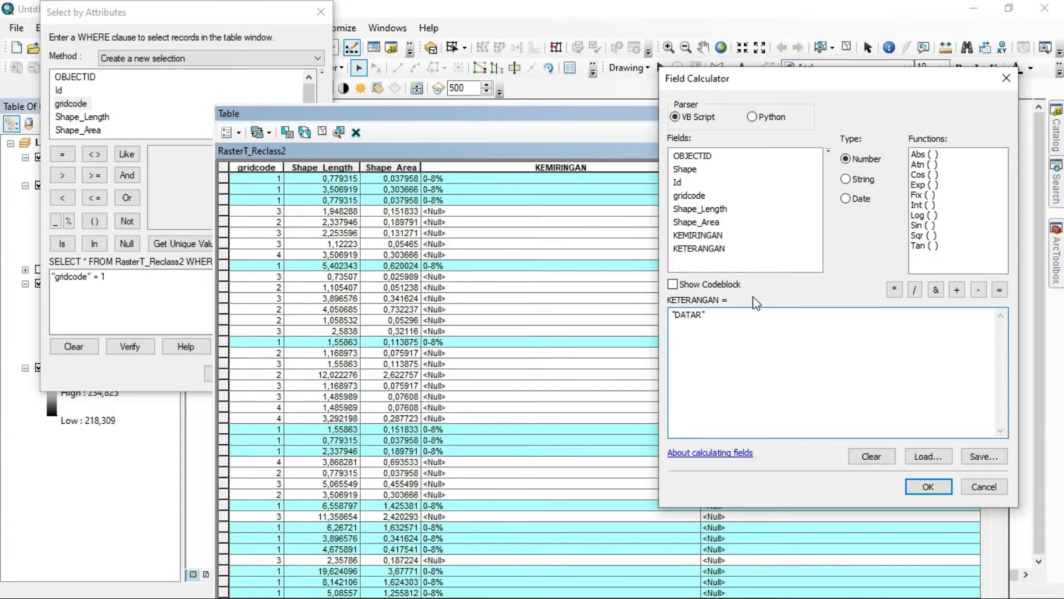
click(923, 486)
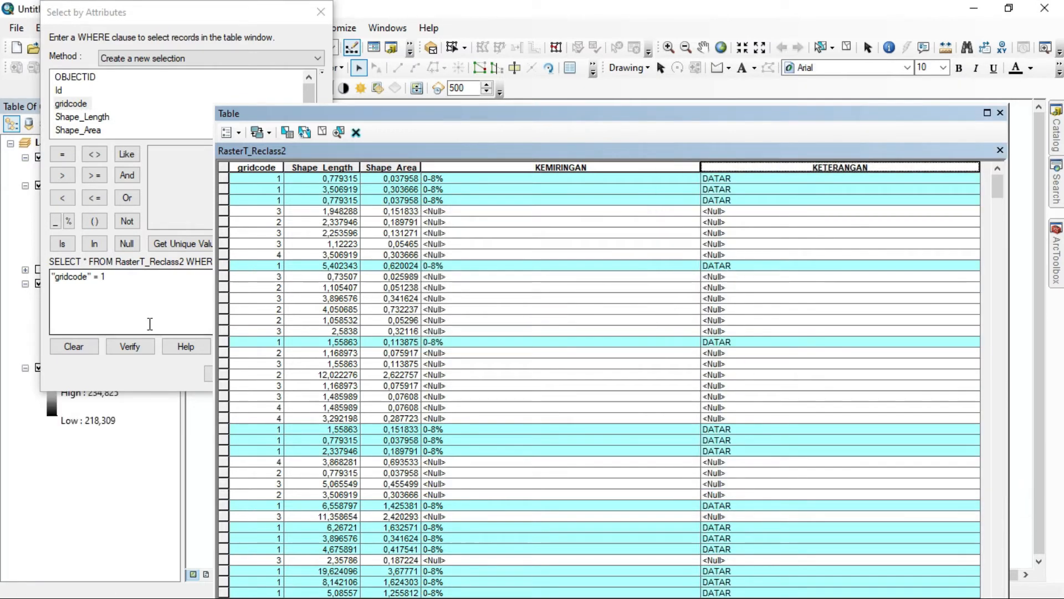
Step: Change the attribute query to "gridcode" = 2 and select the matching RasterT_Reclass2 records
click(124, 283)
key(BackSpace)
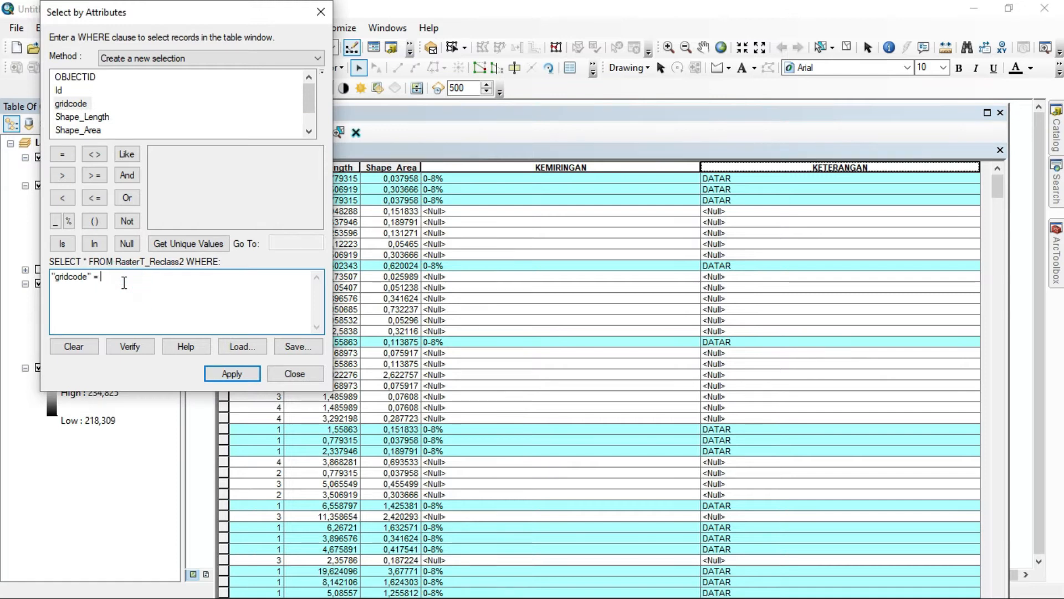
click(232, 373)
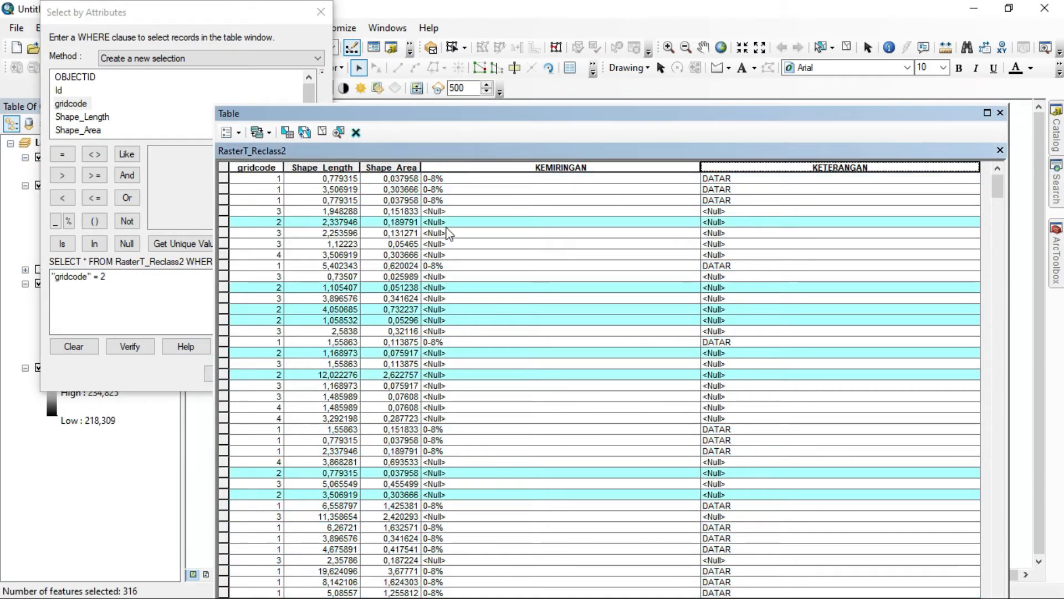
Step: Calculate the KEMIRINGAN field as "8-15%" for the selected gridcode 2 records
right_click(517, 165)
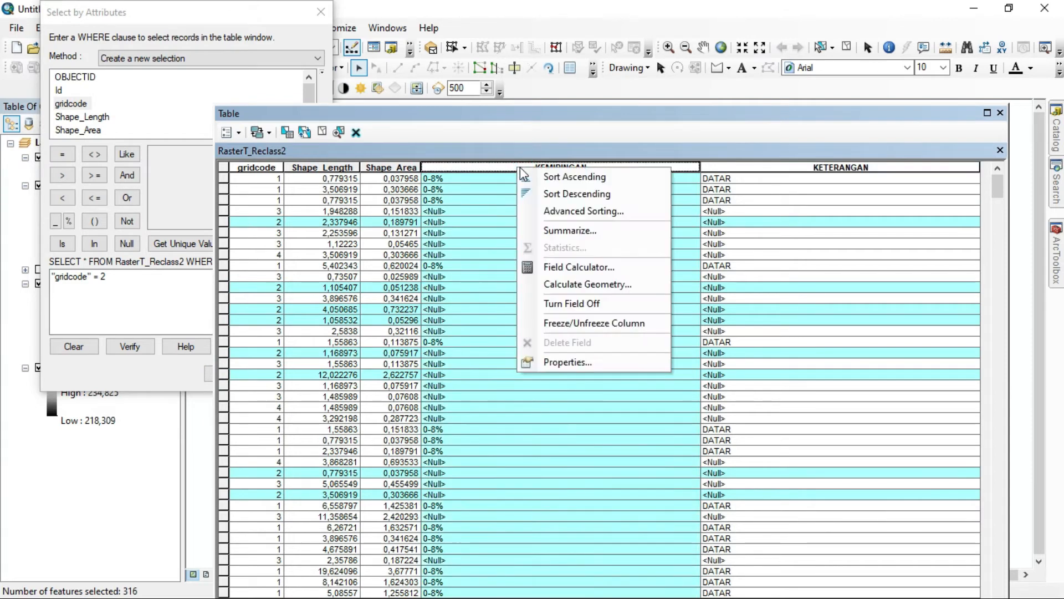
click(579, 266)
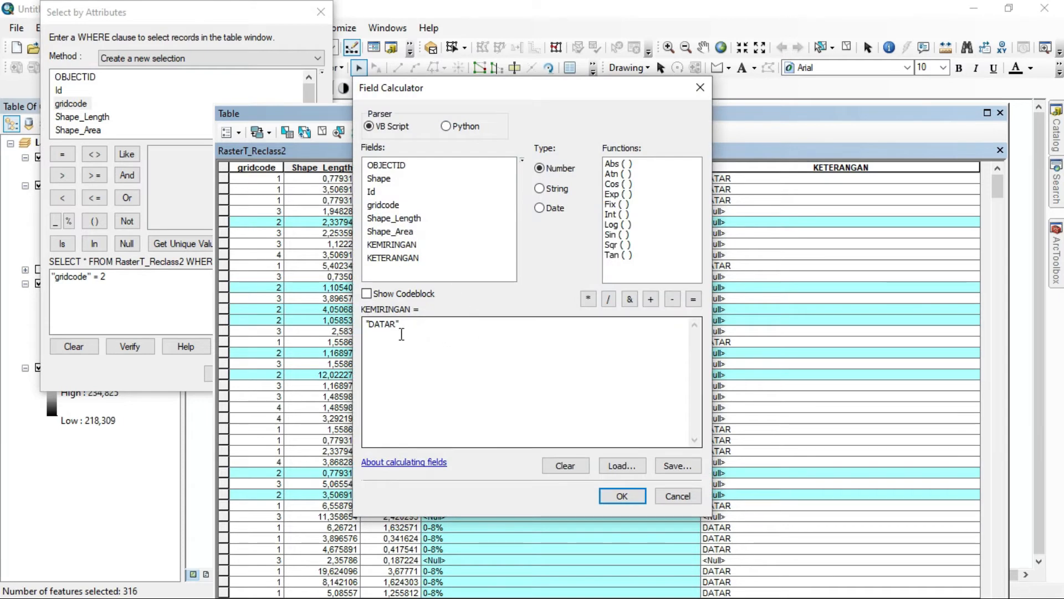
drag(397, 326, 369, 324)
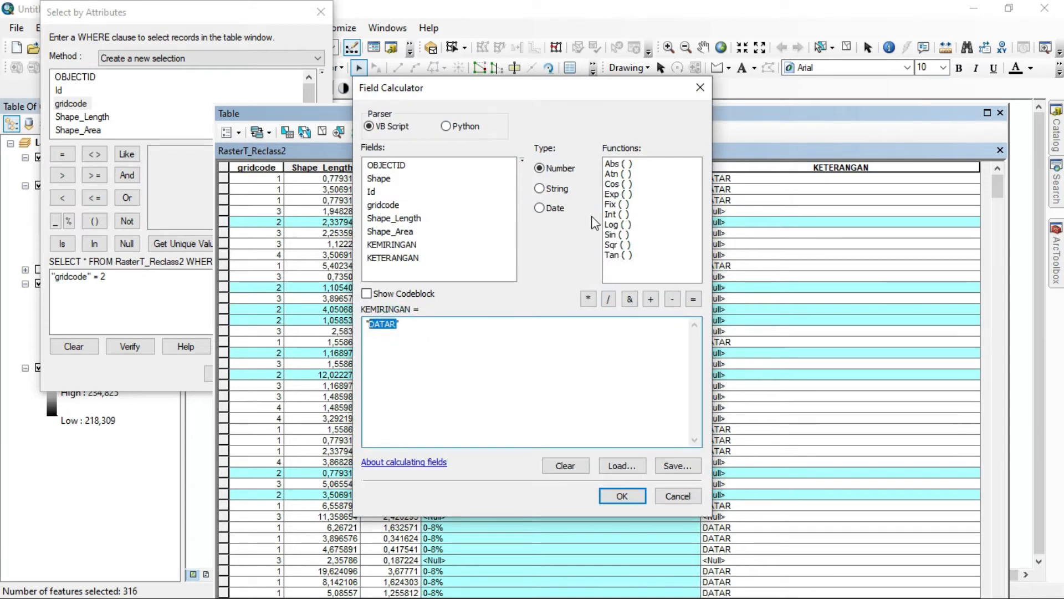
key(BackSpace)
text(8-15%)
click(610, 499)
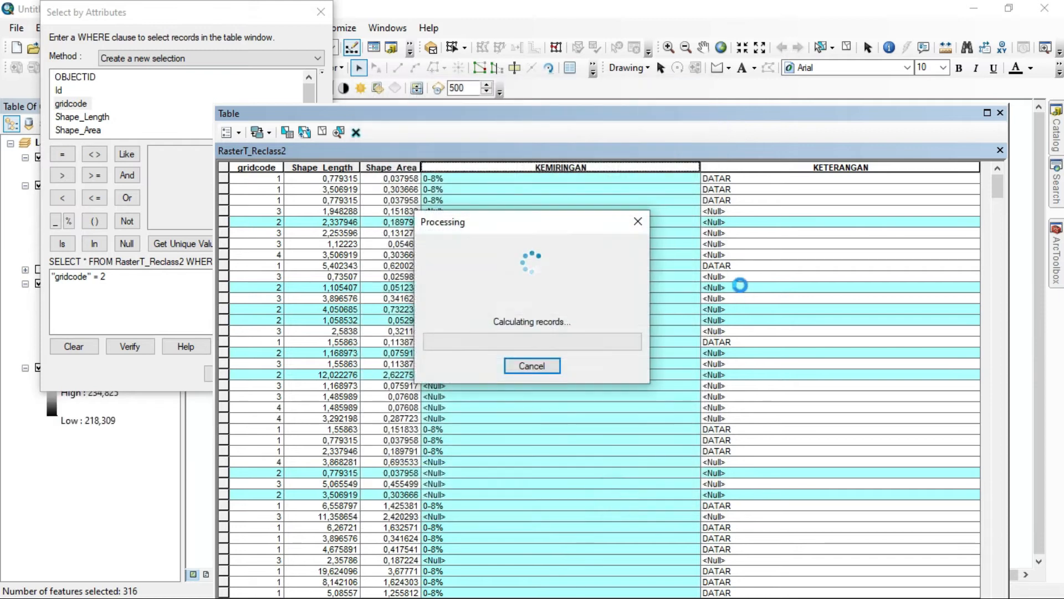
Step: Calculate the KETERANGAN field as "LANDAI" for the selected gridcode 2 records
right_click(796, 167)
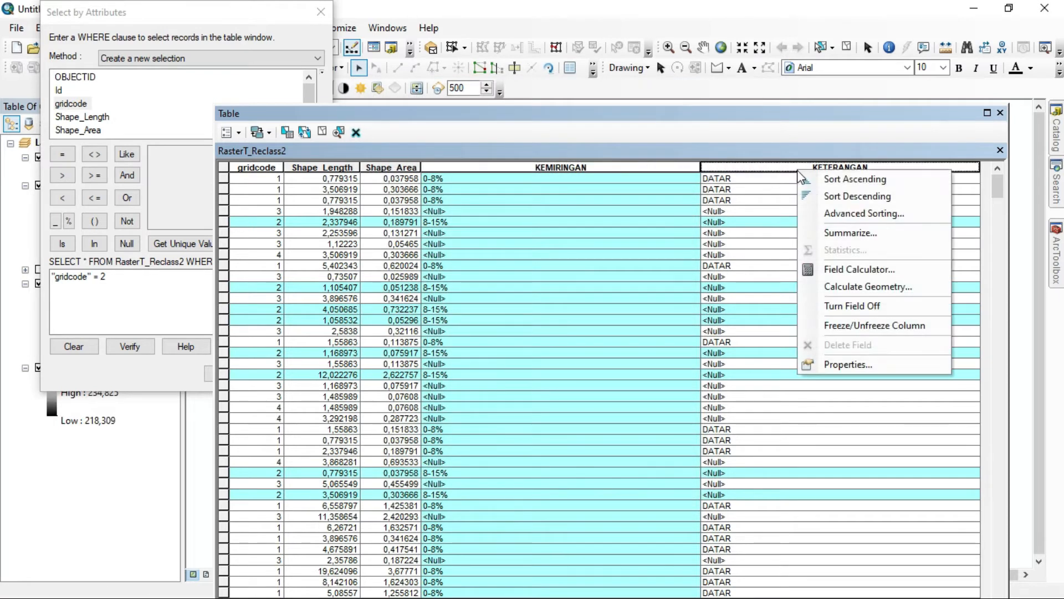
click(868, 268)
drag(395, 327, 372, 326)
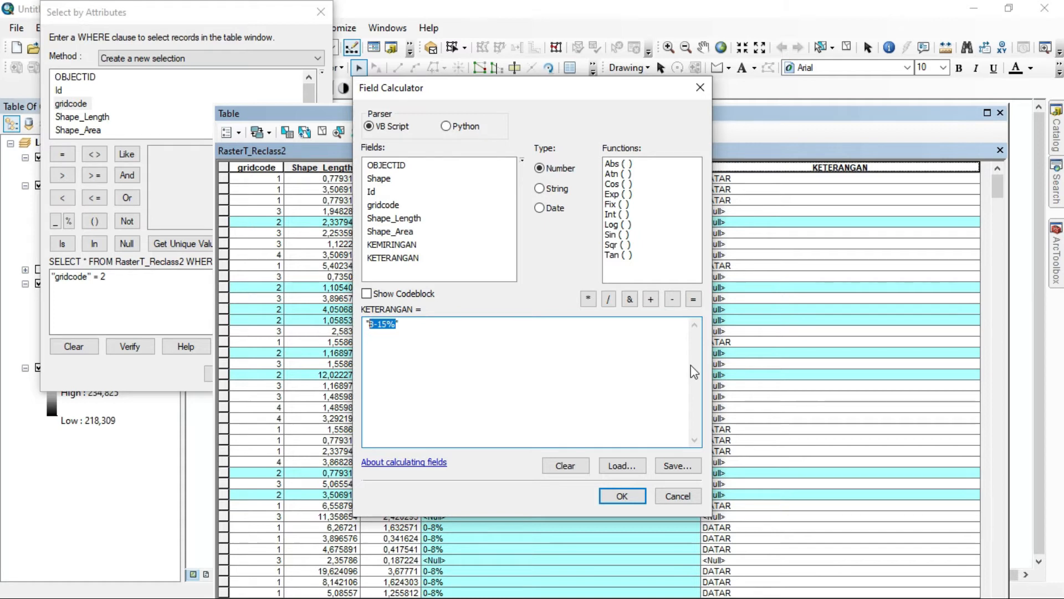
text(LANDAI)
click(614, 494)
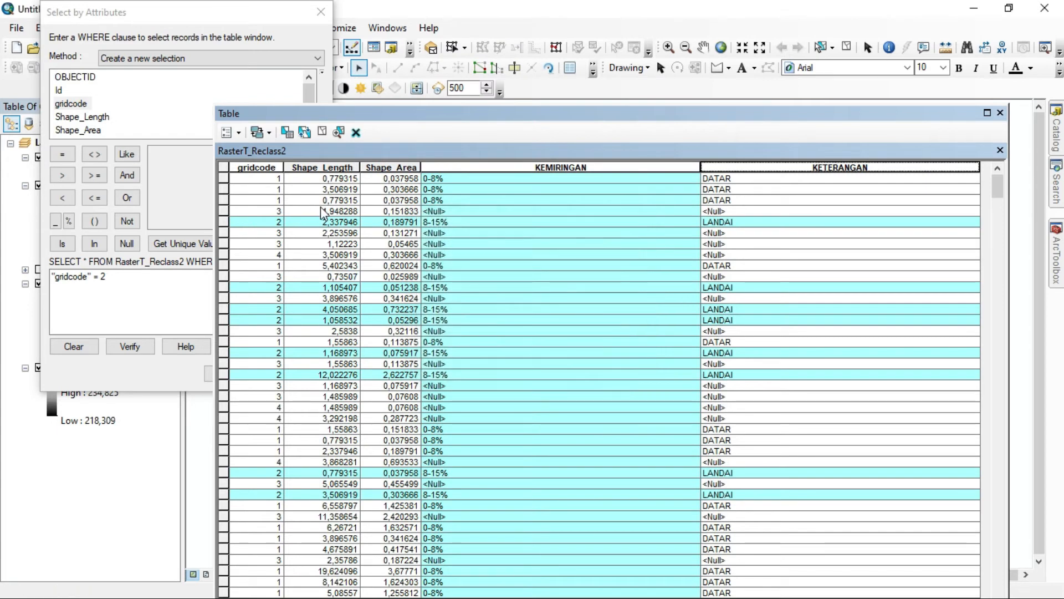
Step: Change the attribute query to "gridcode" = 3 and select the matching RasterT_Reclass2 records
click(120, 279)
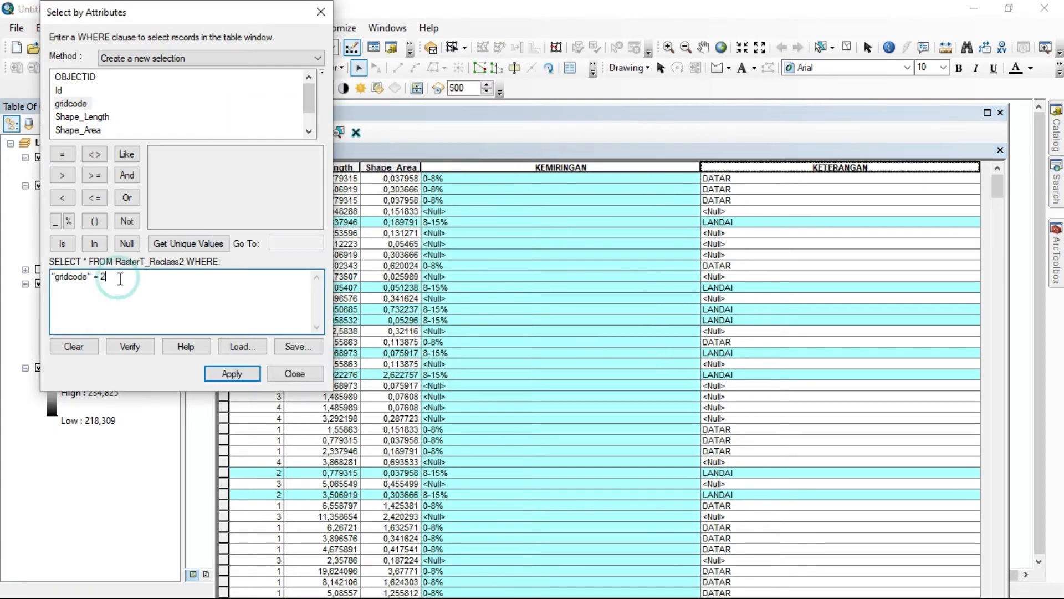
key(BackSpace)
text(3)
click(233, 374)
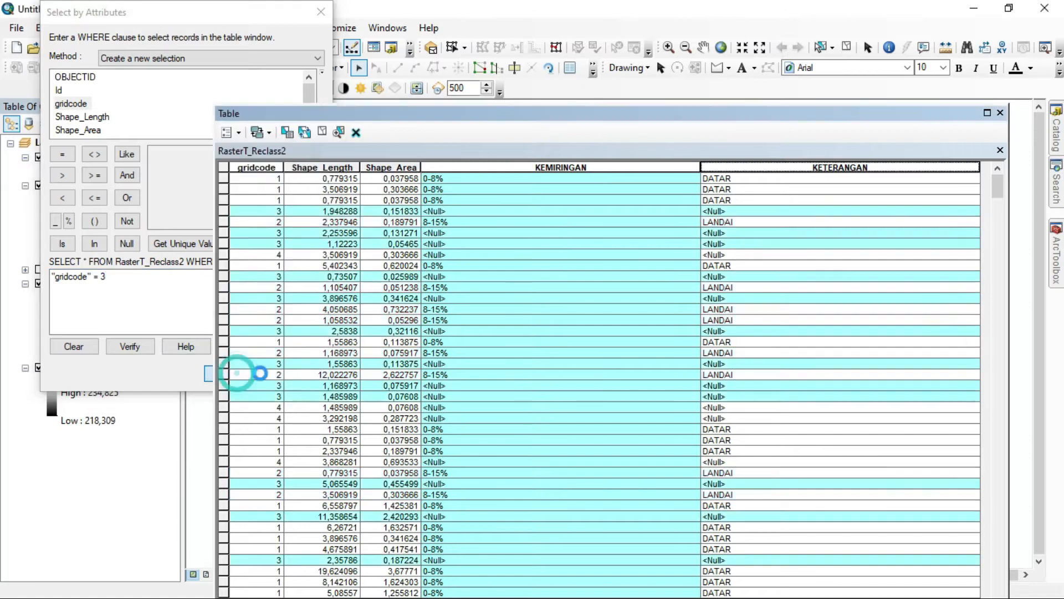
Step: Calculate the KEMIRINGAN field as "15-25%" for the selected gridcode 3 records
right_click(570, 167)
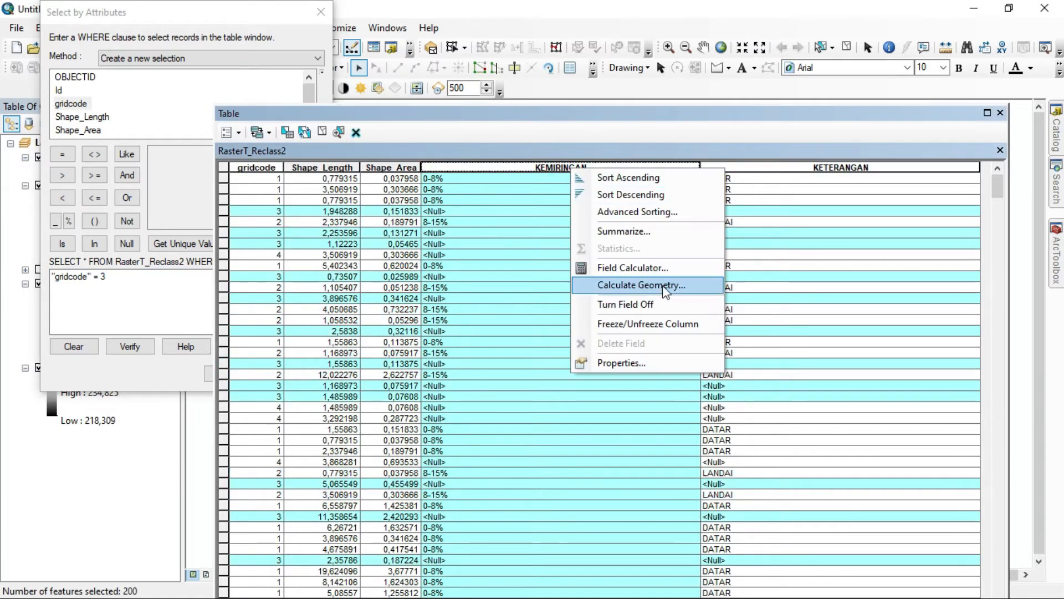
click(633, 268)
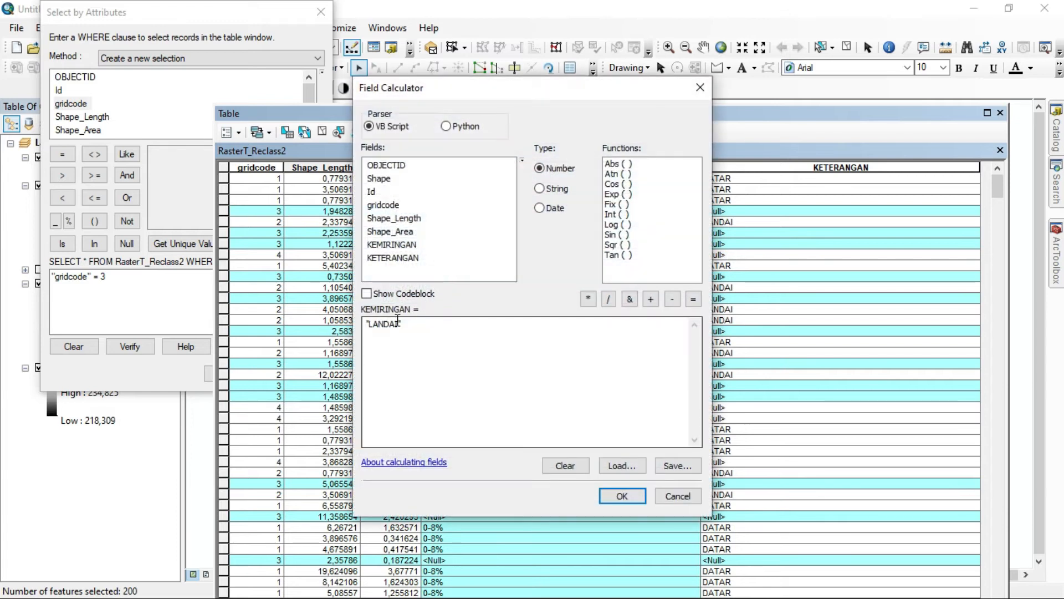
drag(401, 323, 370, 310)
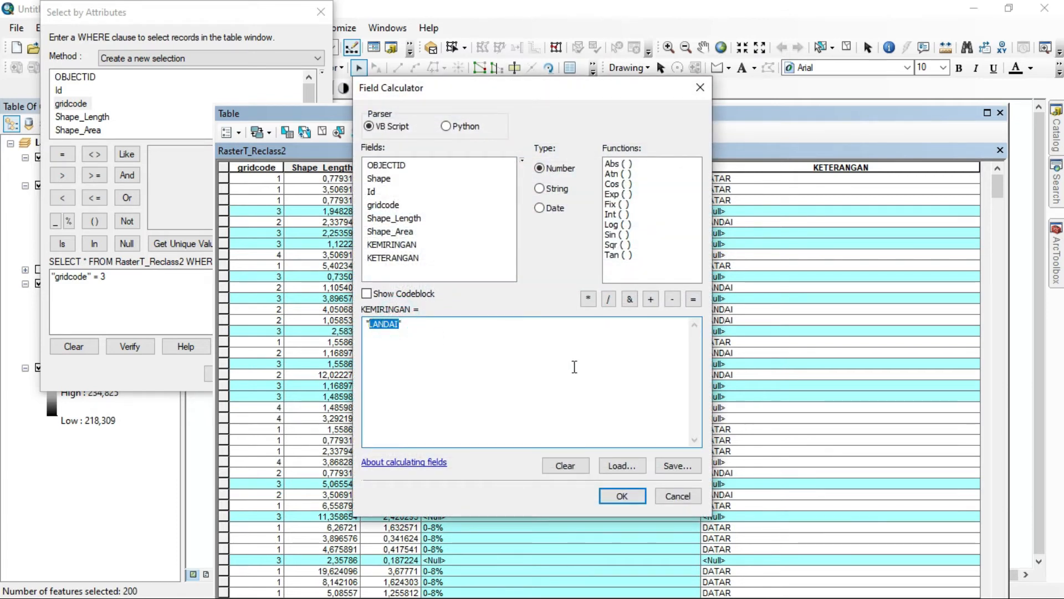
text("15-25%)
drag(492, 99, 704, 70)
click(832, 472)
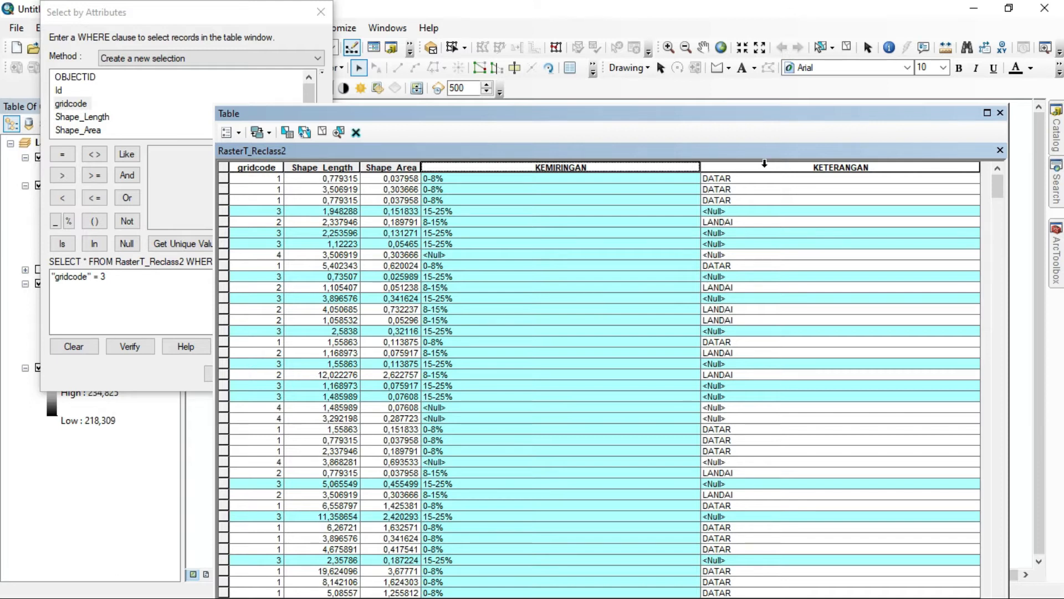
Step: Calculate the KETERANGAN field as "AGAK CURAM" for the selected gridcode 3 records
click(766, 168)
right_click(765, 167)
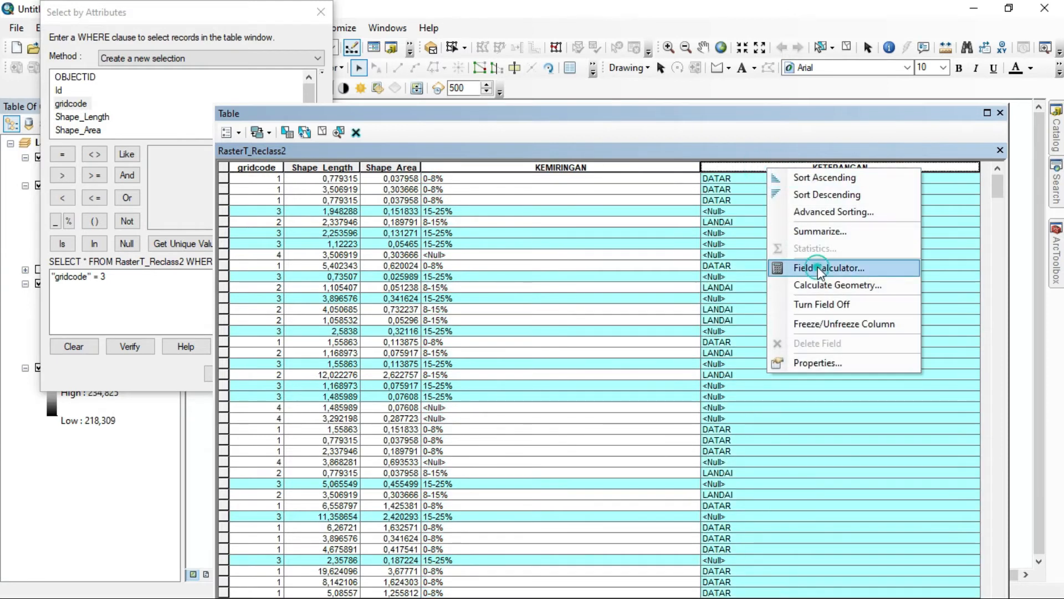
click(817, 266)
drag(402, 323, 365, 316)
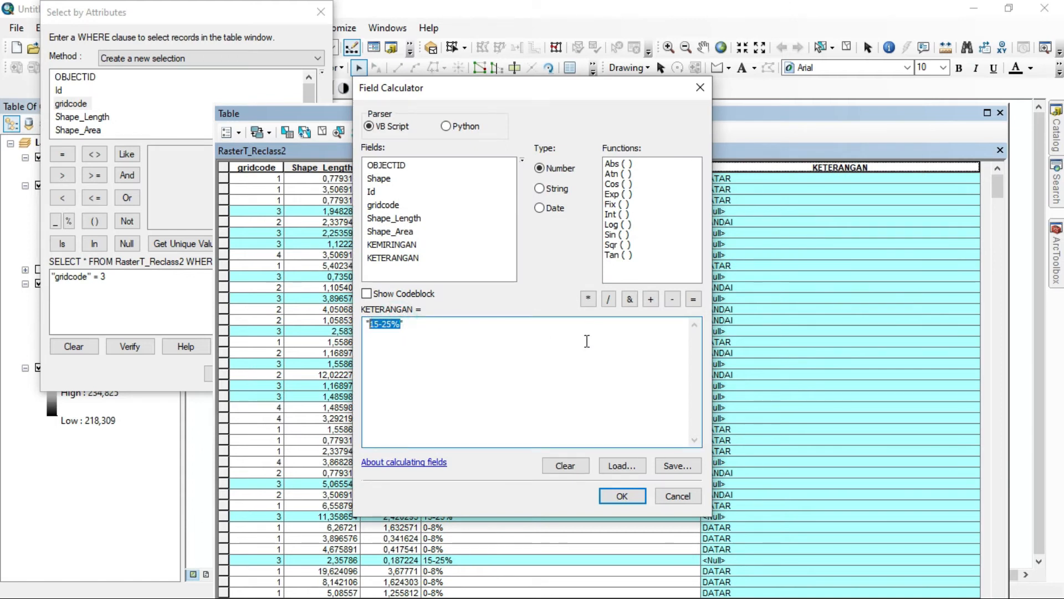
text(AGAK CURAM)
click(623, 496)
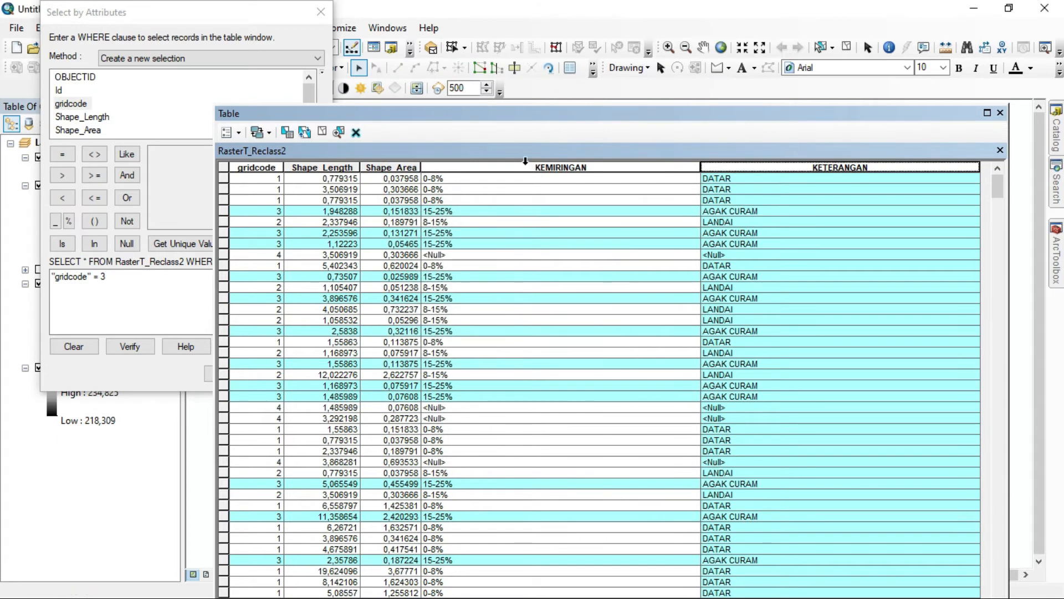
Step: Change the attribute query to "gridcode" = 4 and select the matching RasterT_Reclass2 records
click(144, 275)
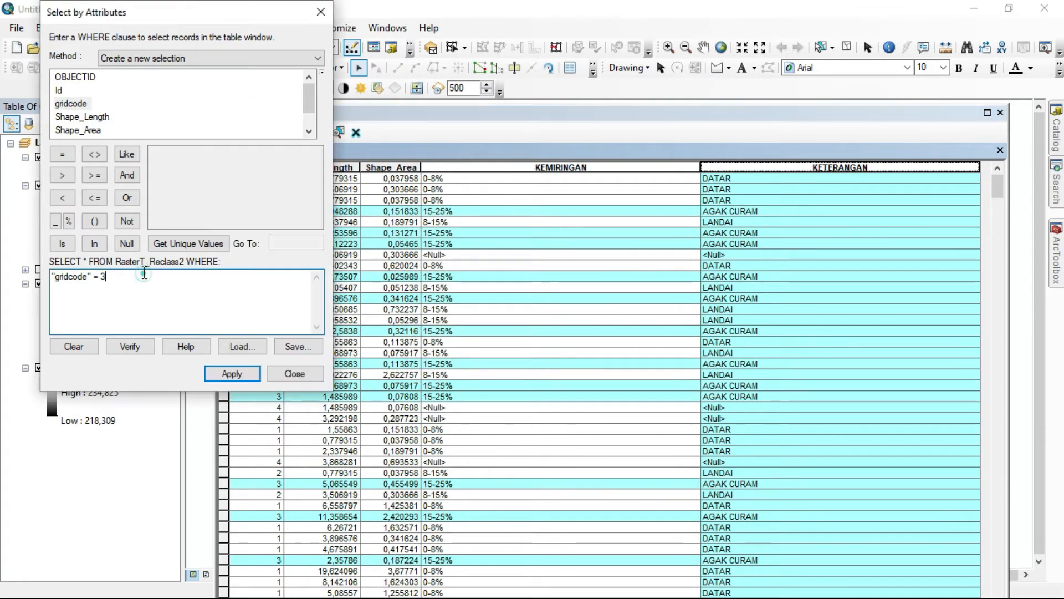
text(4)
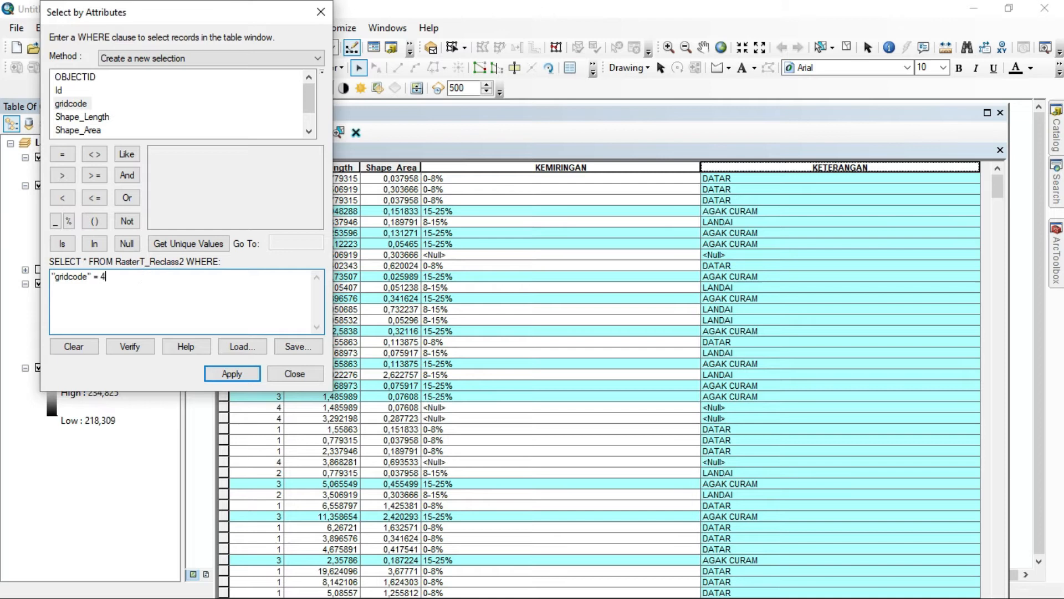
click(226, 375)
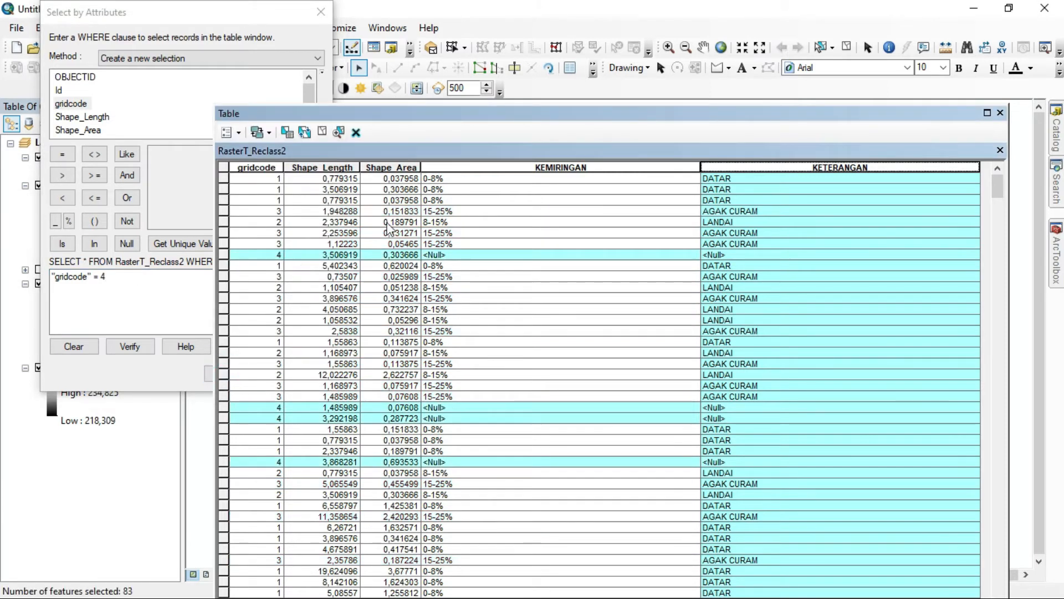
Step: Calculate the KEMIRINGAN field as "25-45%" for the selected gridcode 4 records
right_click(501, 166)
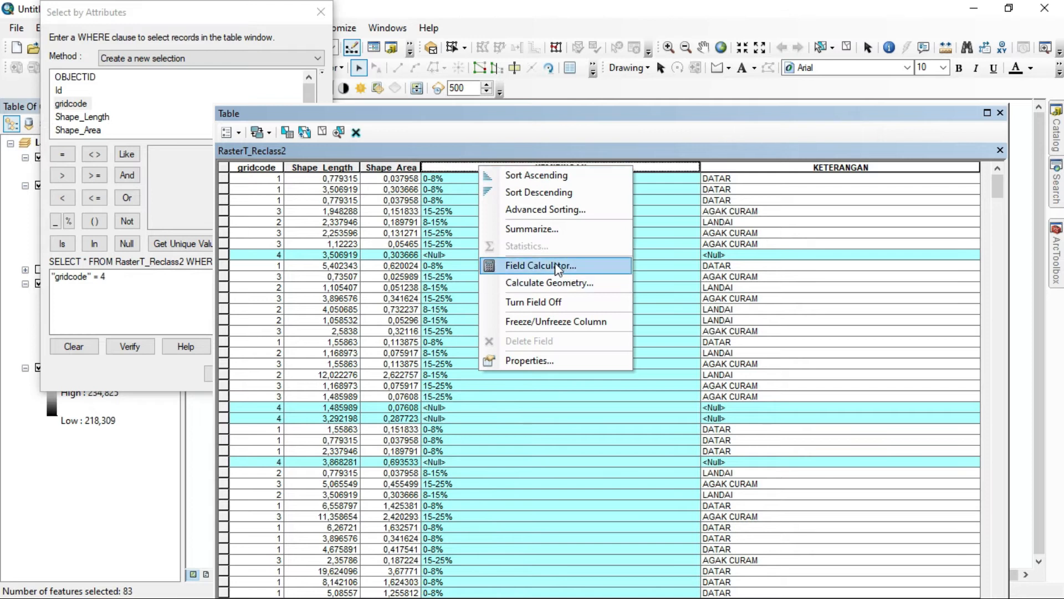
click(556, 267)
drag(423, 323, 372, 323)
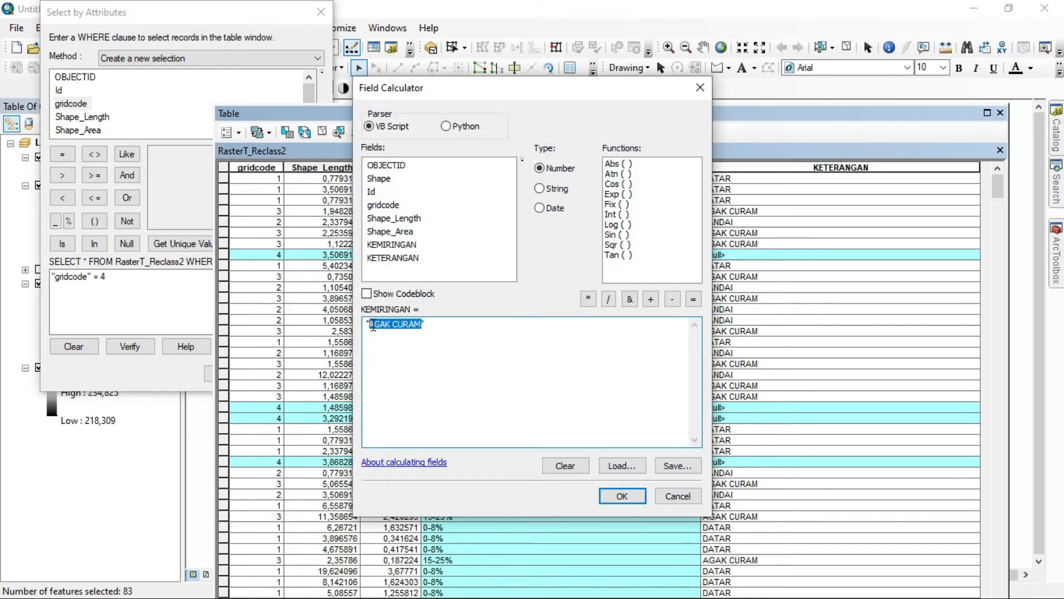
key(BackSpace)
click(623, 495)
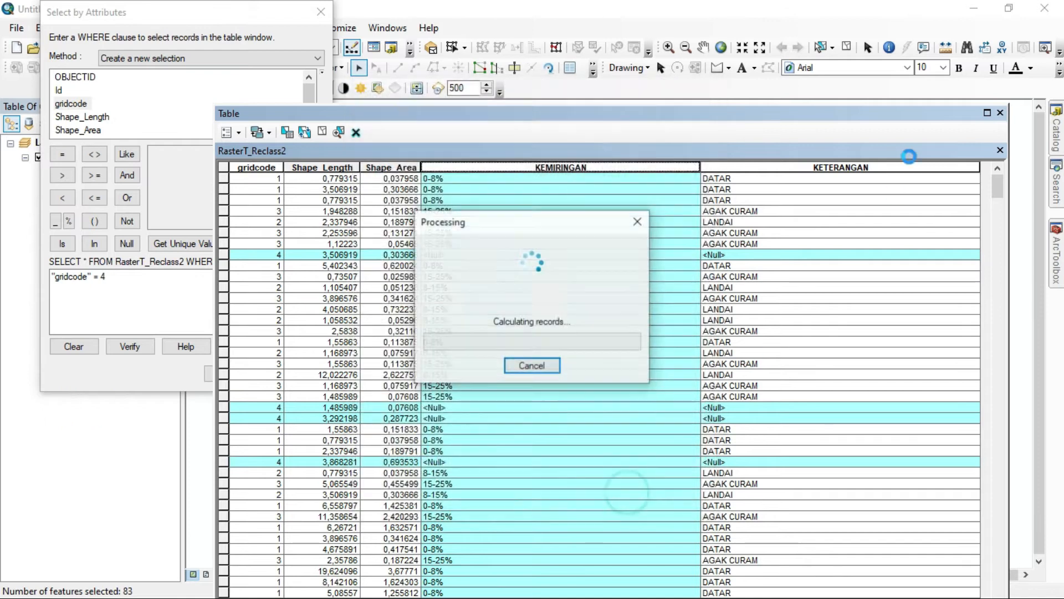
Step: Calculate the KETERANGAN field as "CURAM" for the selected gridcode 4 records
right_click(807, 168)
click(868, 271)
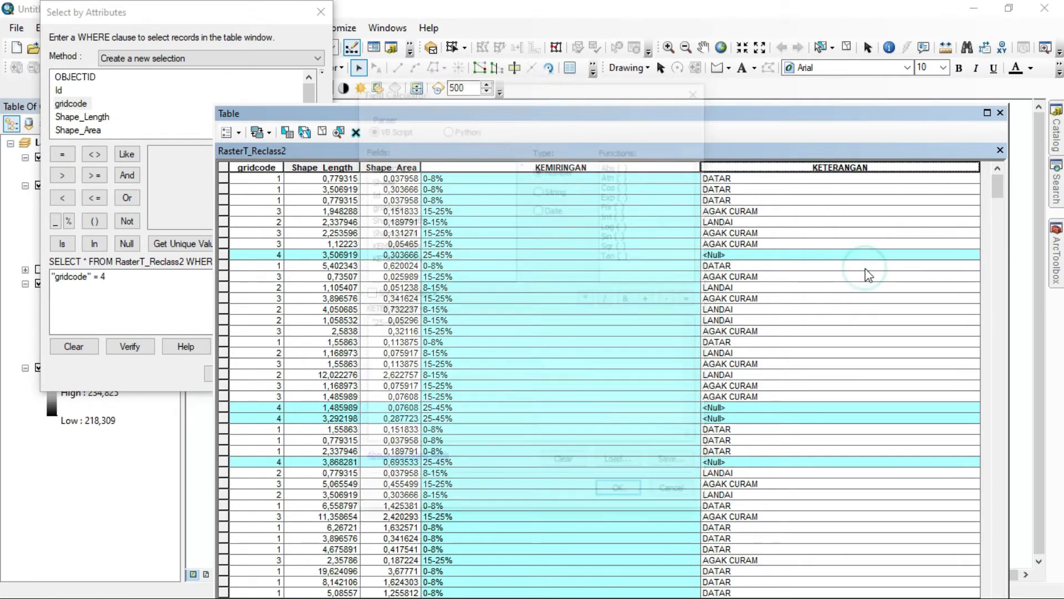
drag(398, 327, 373, 325)
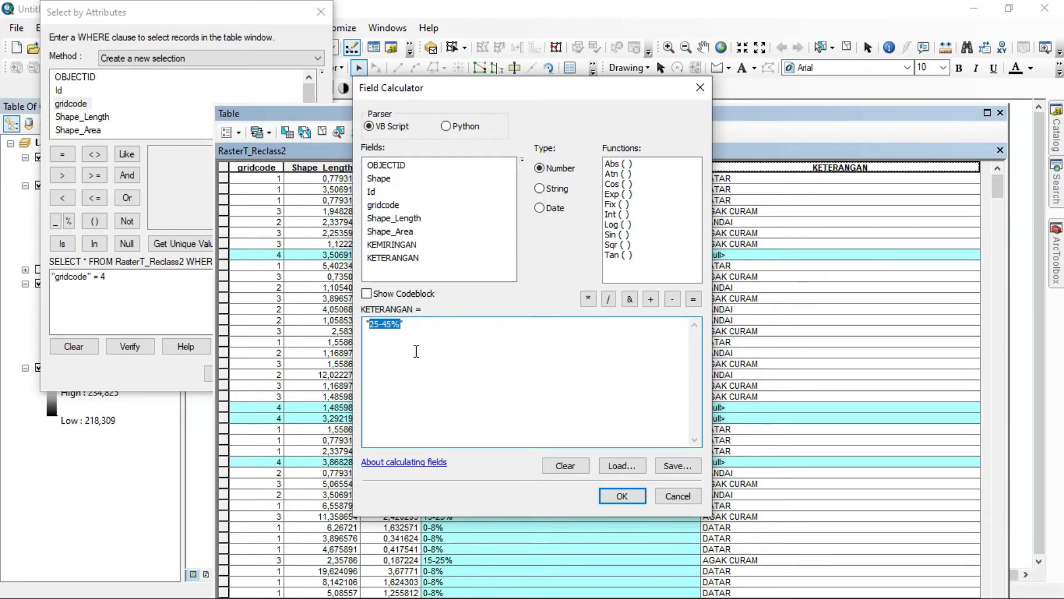
text(CURAM)
click(622, 496)
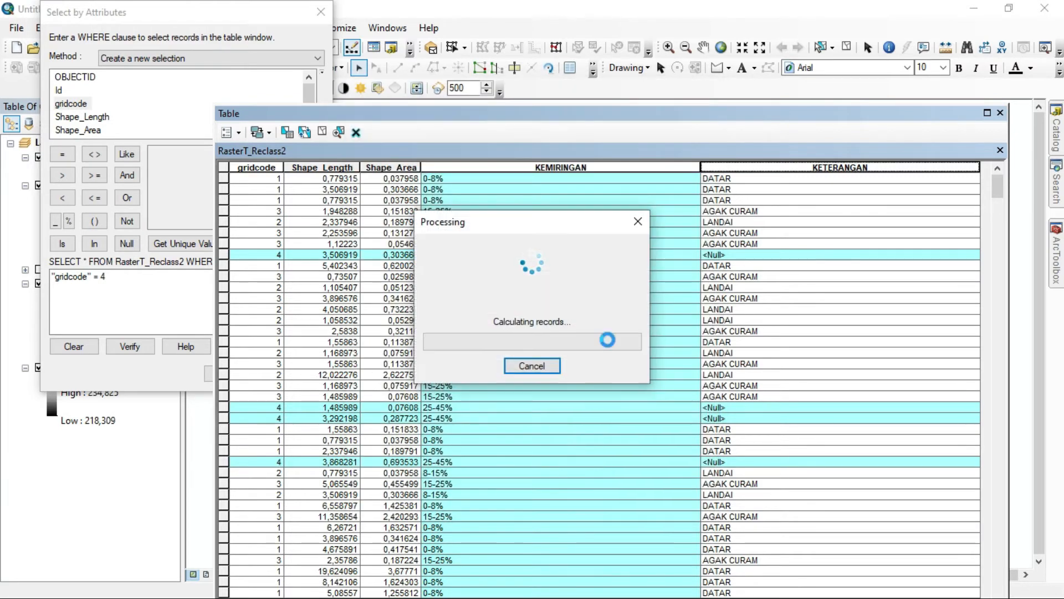
Step: Change the attribute query to "gridcode" = 5 and select the matching RasterT_Reclass2 records
click(129, 277)
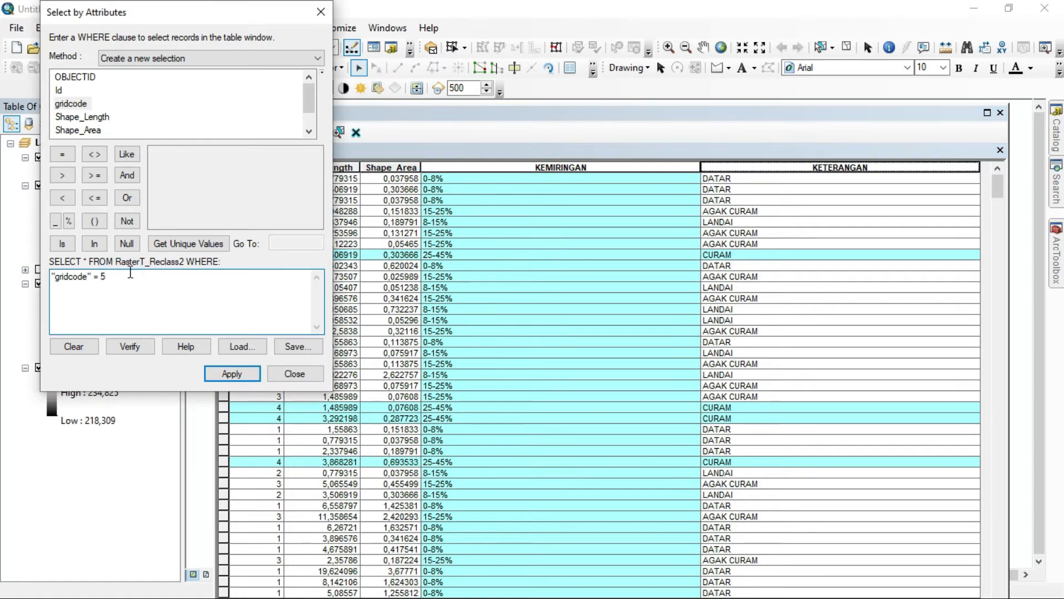
click(228, 373)
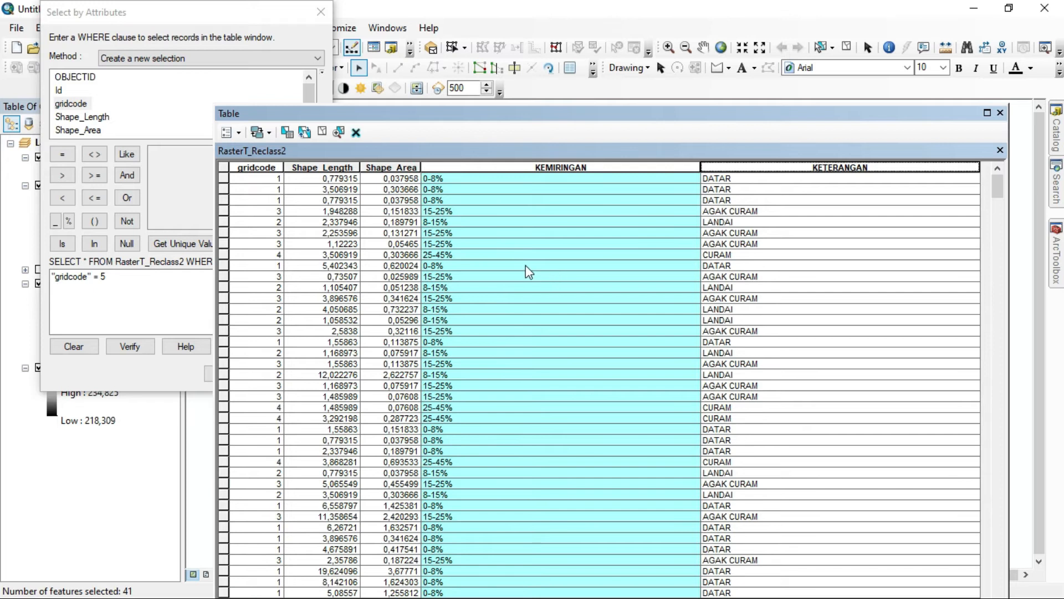
scroll(526, 269, down, 5)
scroll(429, 366, down, 3)
scroll(428, 366, up, 10)
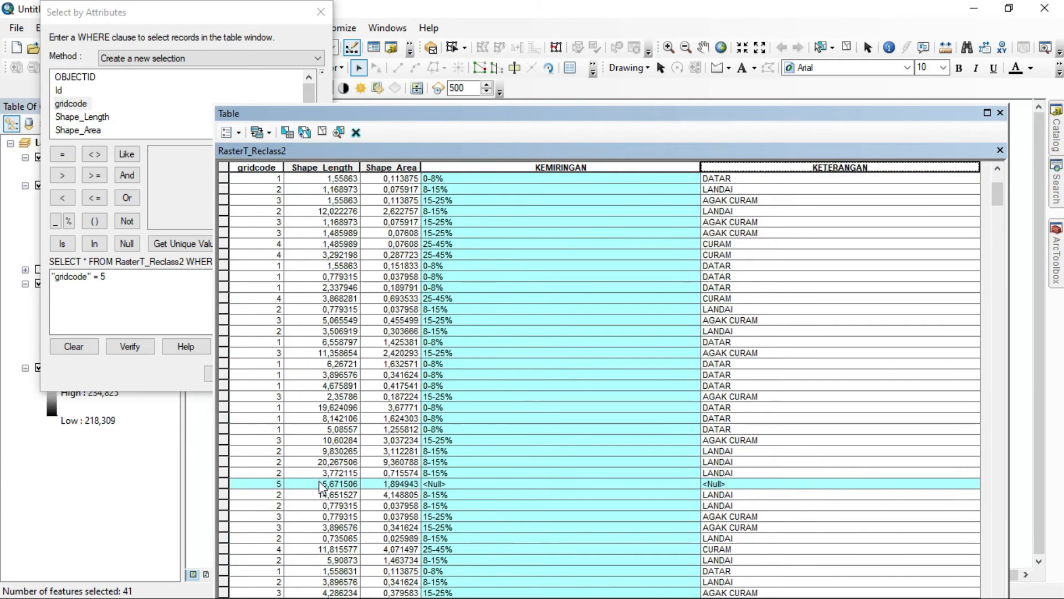
Step: Calculate the KEMIRINGAN field as ">45%" for the selected gridcode 5 records
click(542, 169)
right_click(541, 168)
click(584, 263)
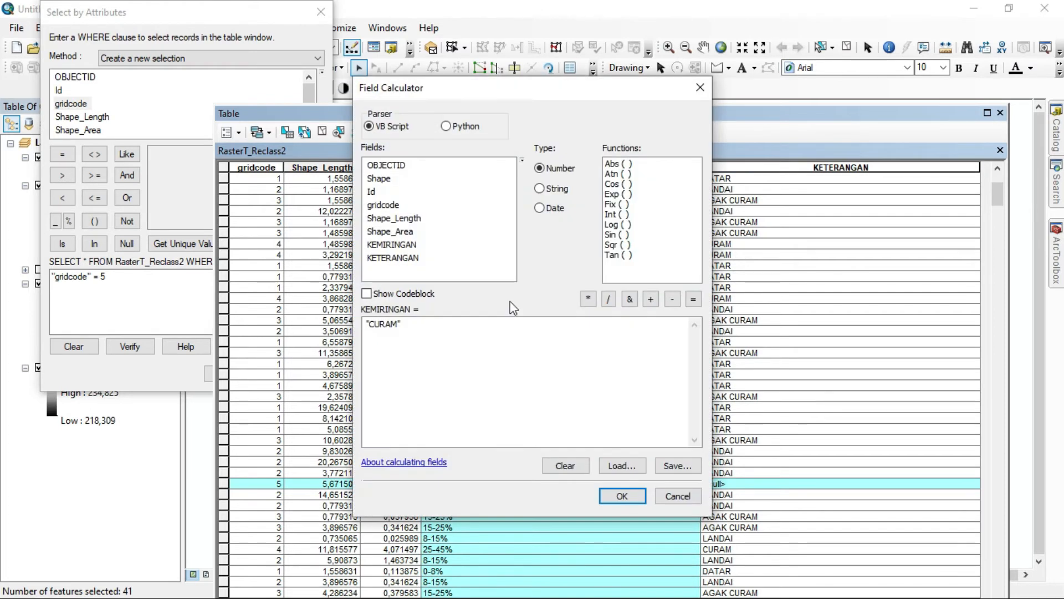
click(398, 326)
key(BackSpace)
key(BackSpace)
text(>45%)
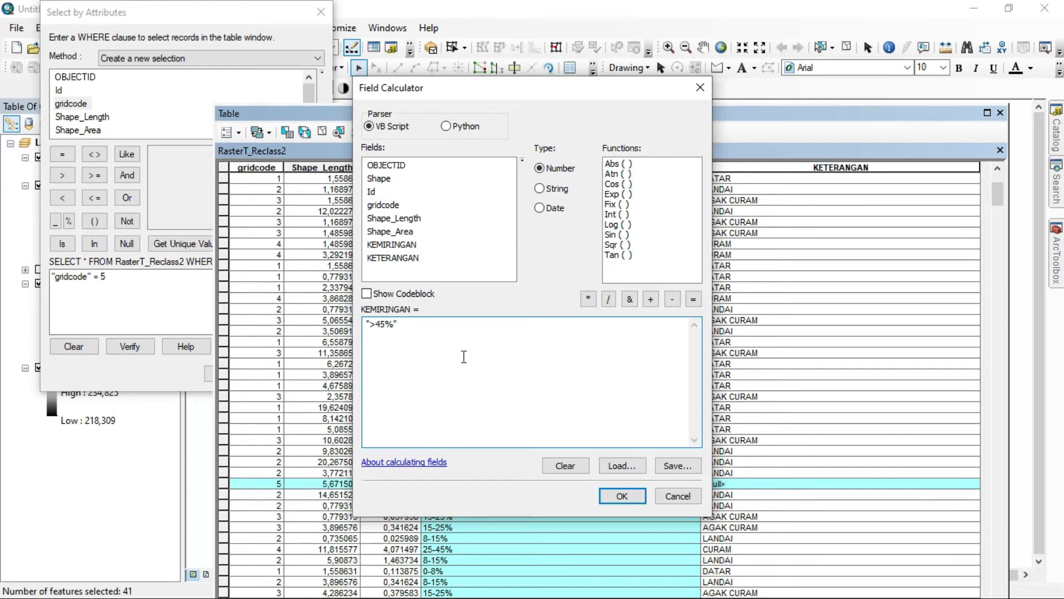
click(630, 496)
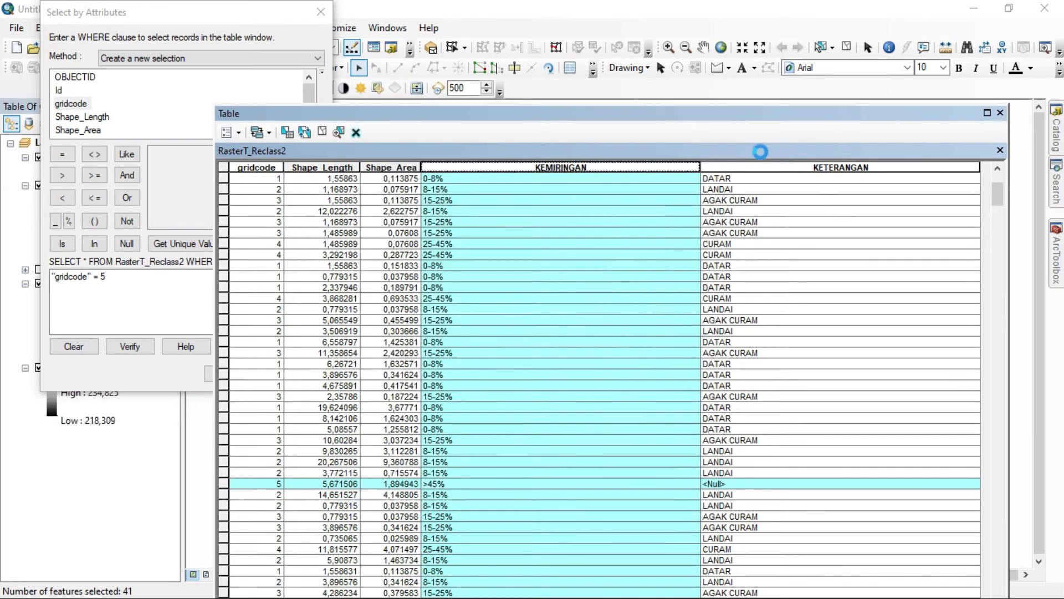
Step: Calculate the KETERANGAN field as "SANGAT CURAM" for the selected gridcode 5 records and check the filled table
right_click(768, 169)
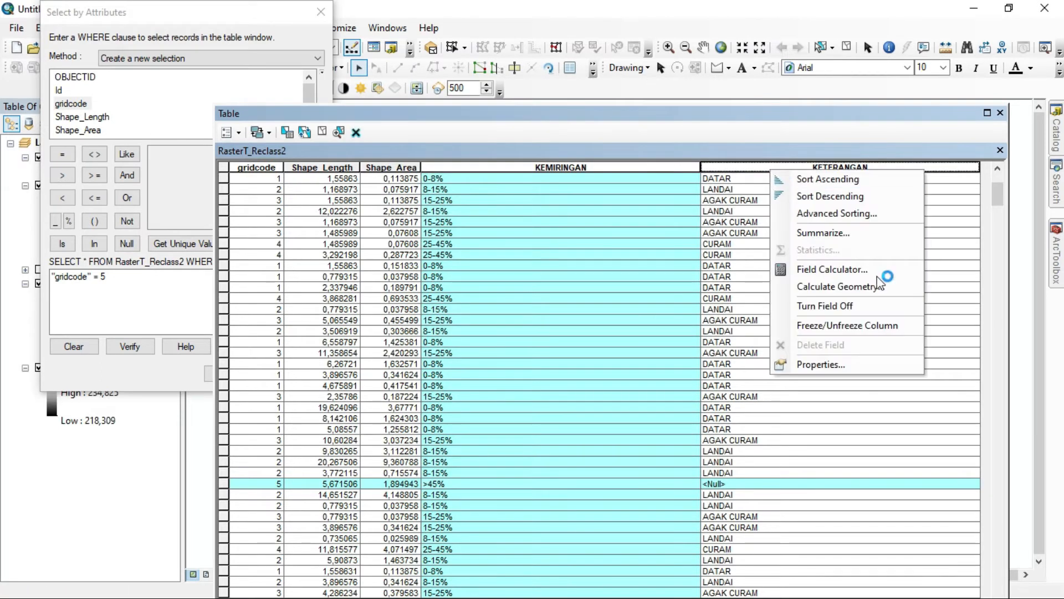
click(831, 269)
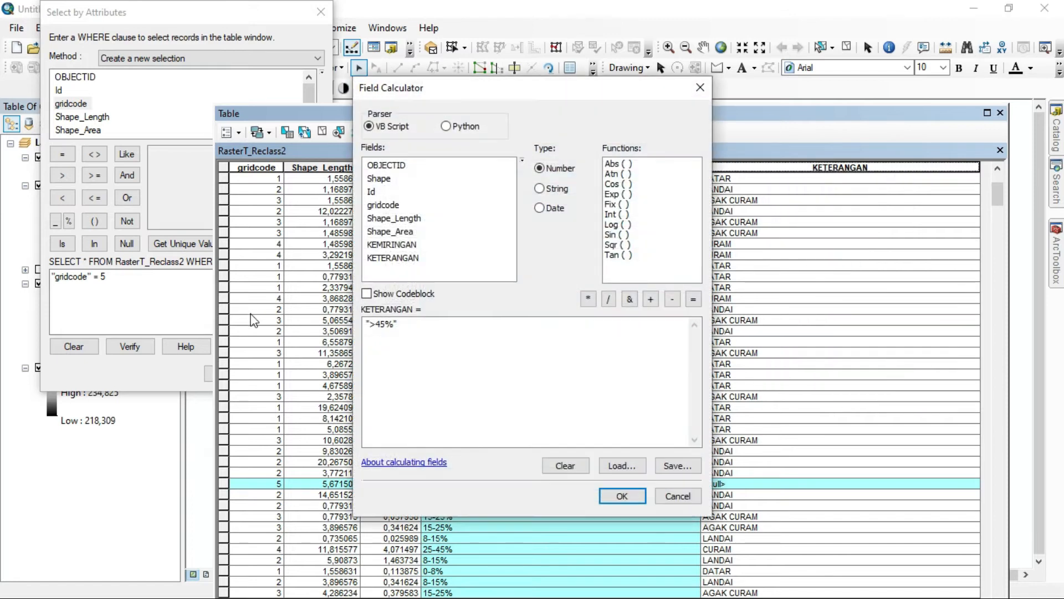
drag(418, 322, 365, 322)
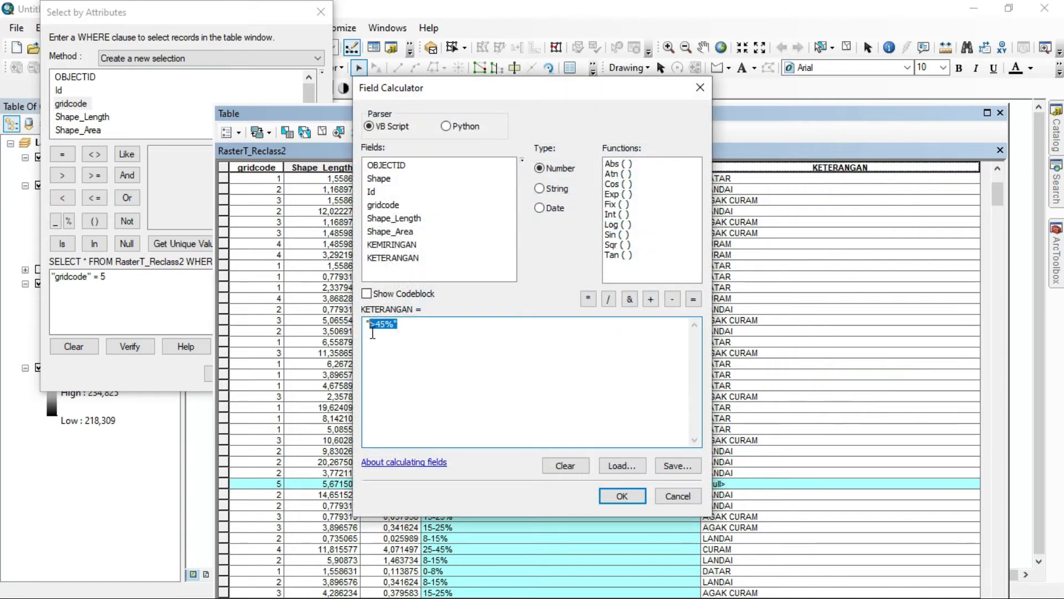
text(SANGAT CURAM)
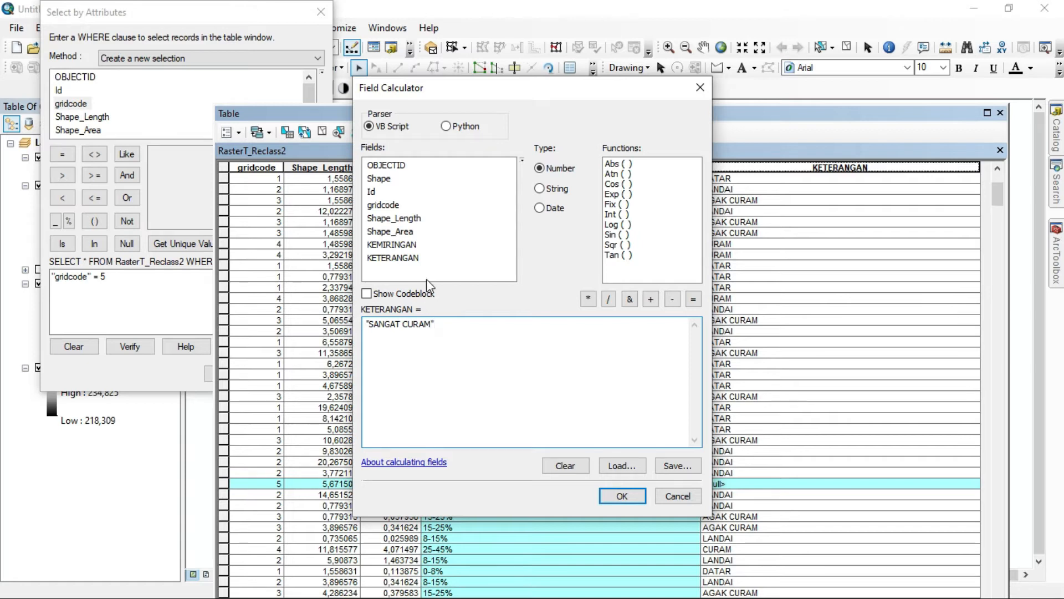
click(622, 496)
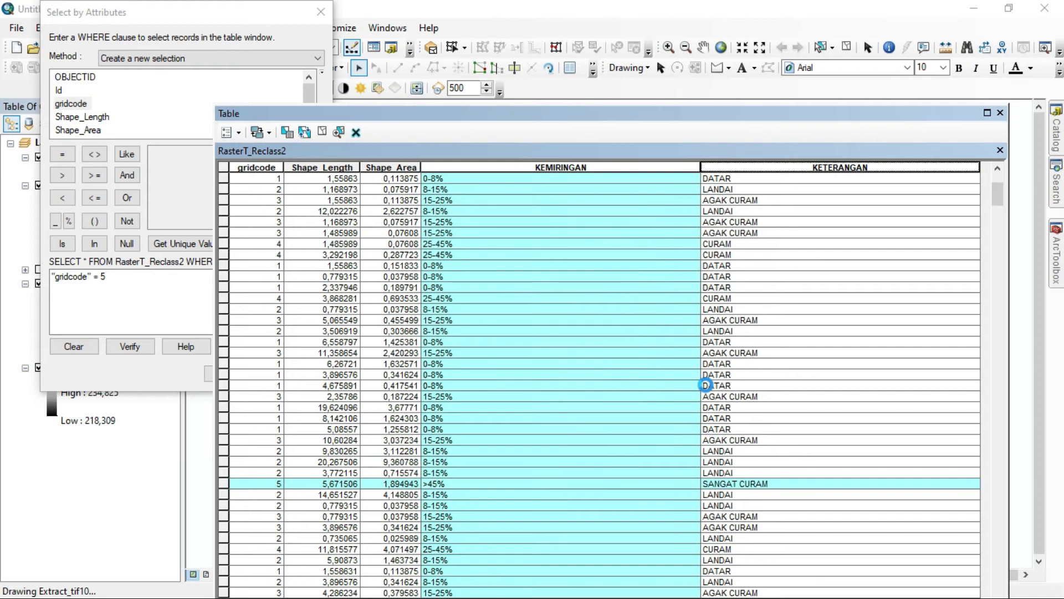
scroll(670, 480, down, 9)
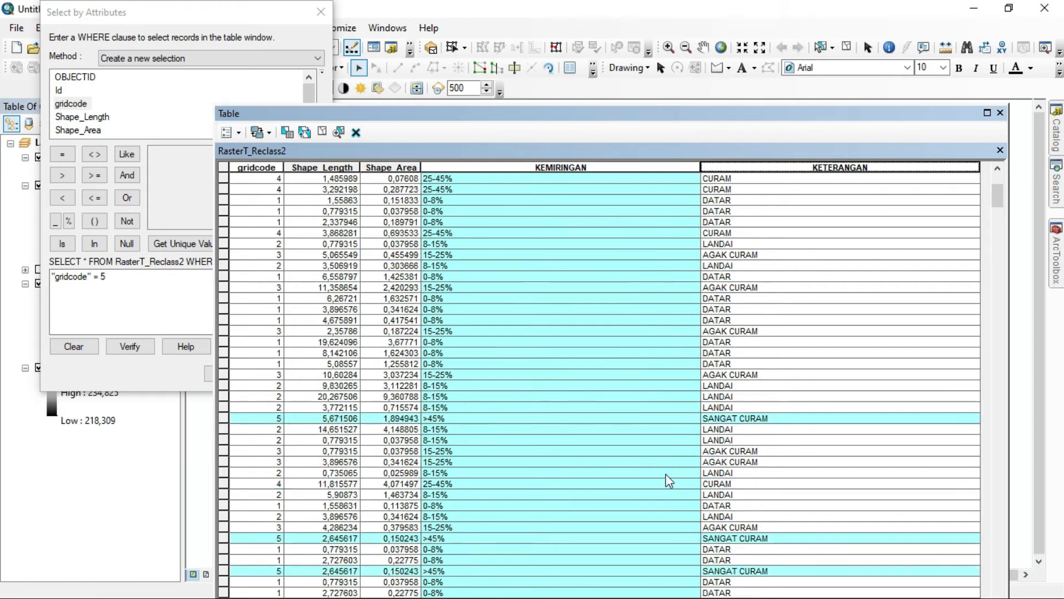
drag(997, 211, 954, 185)
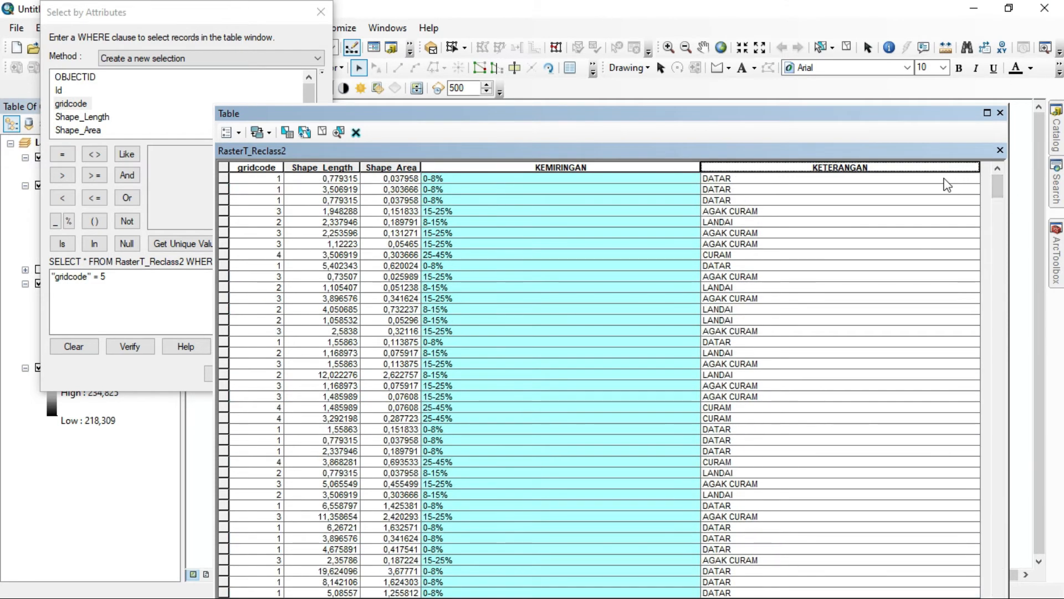
Step: Close the attribute query and table, then save the edits and end the editing session
click(320, 12)
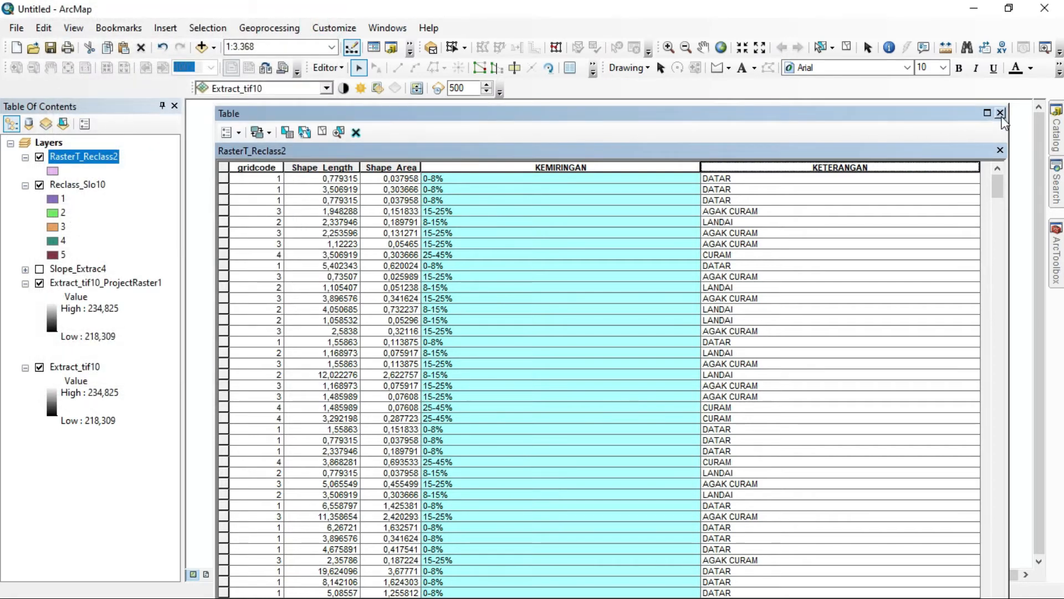
click(1001, 112)
click(328, 67)
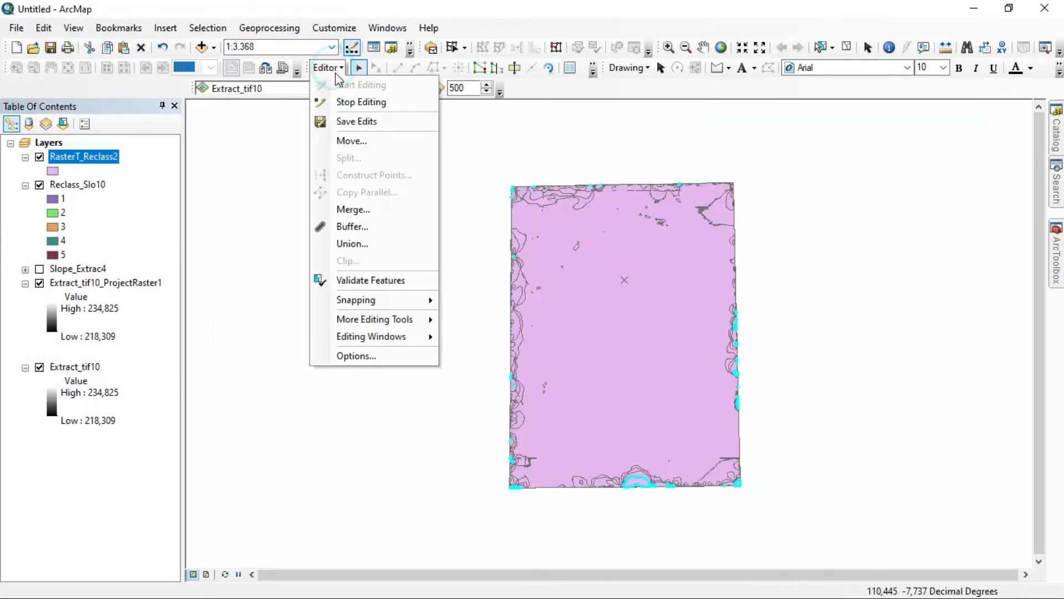
click(364, 114)
click(329, 67)
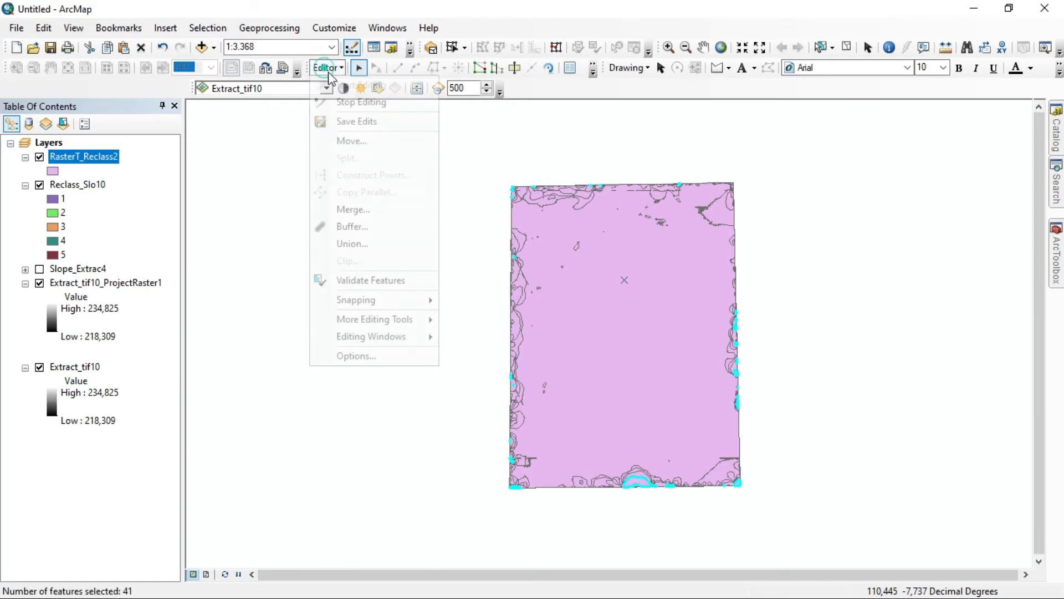
click(357, 104)
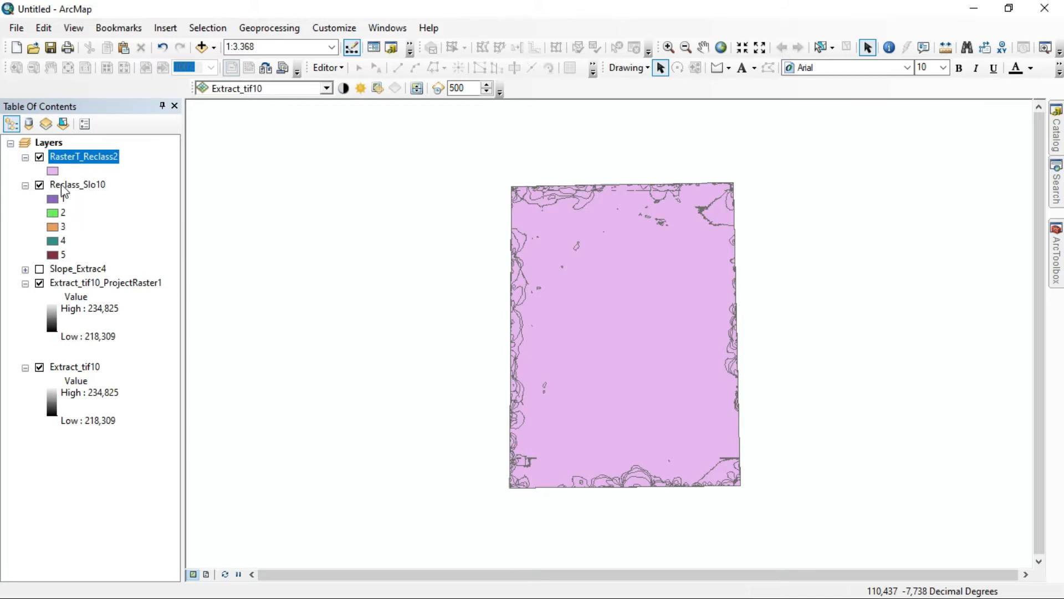
Step: Collapse the legends of the Reclass_Slo10, Extract_tif10 and Extract_tif10_ProjectRaster1 layers
click(25, 185)
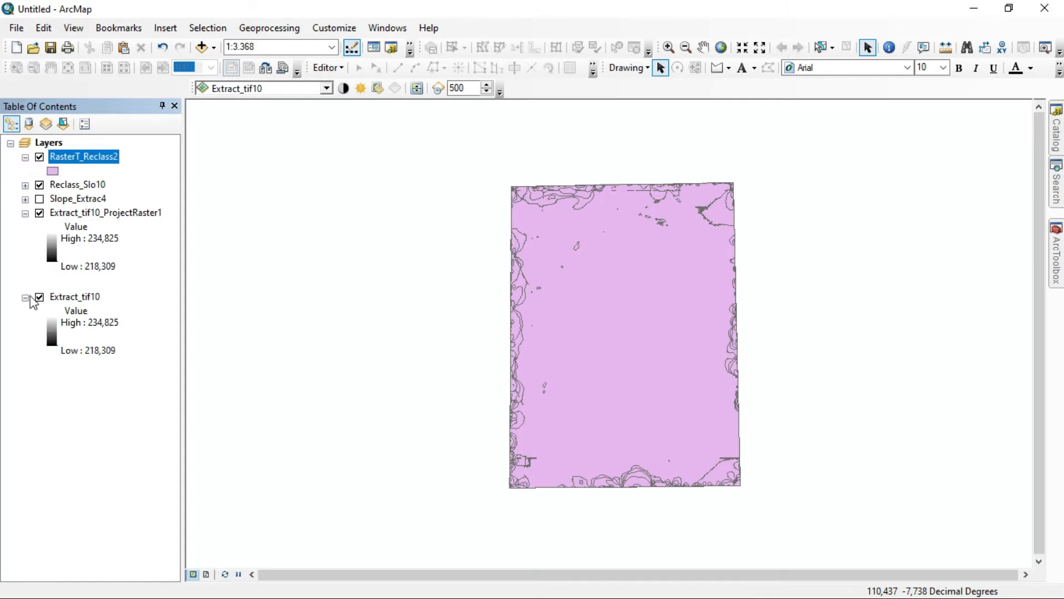
click(25, 297)
click(25, 213)
Step: Symbolize the RasterT_Reclass2 layer by unique values of the KETERANGAN field, adding all its values
right_click(75, 159)
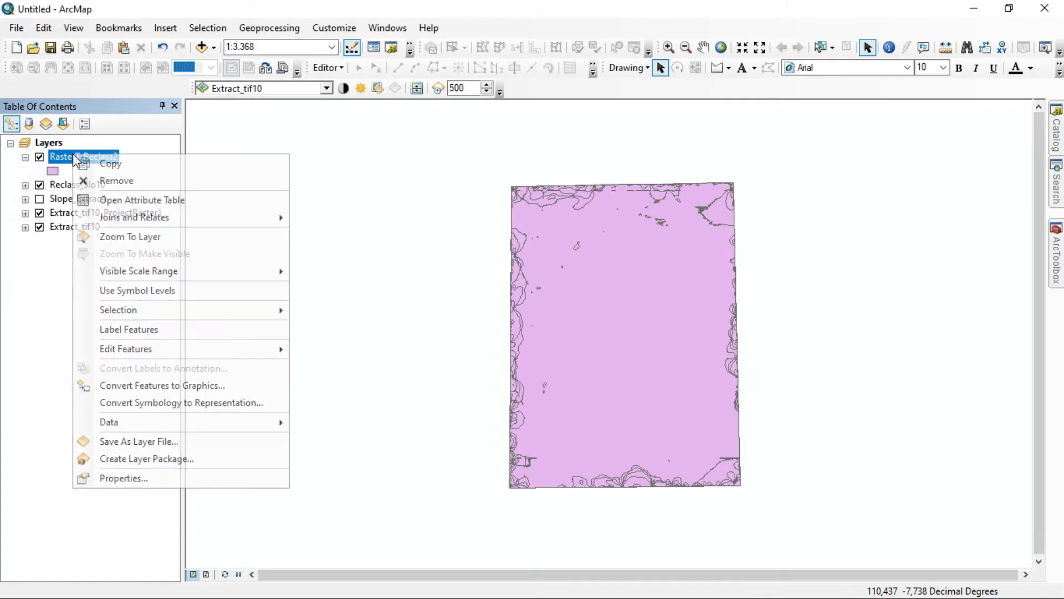
click(122, 479)
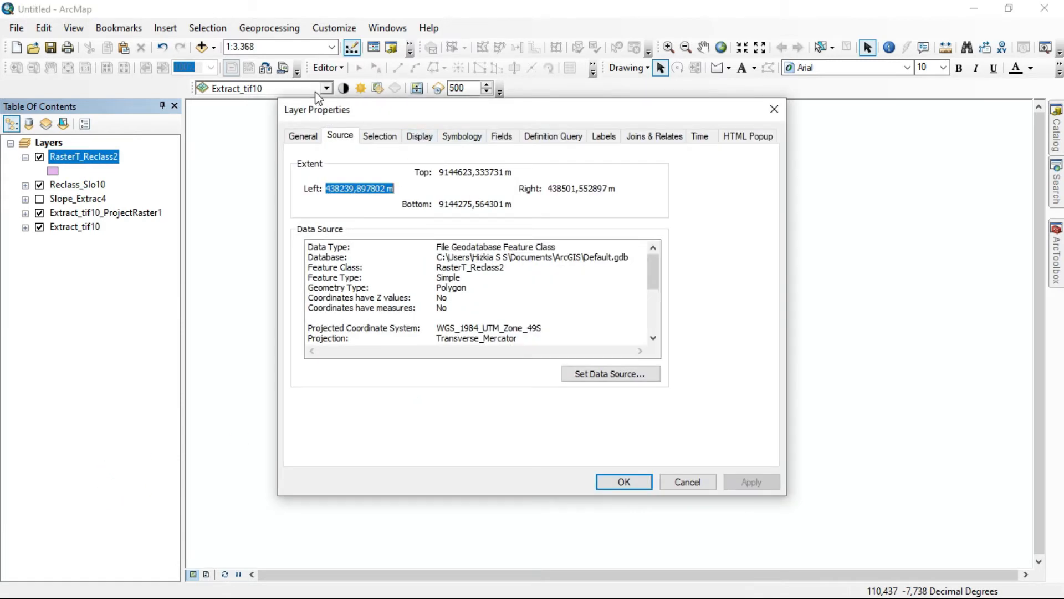
click(461, 139)
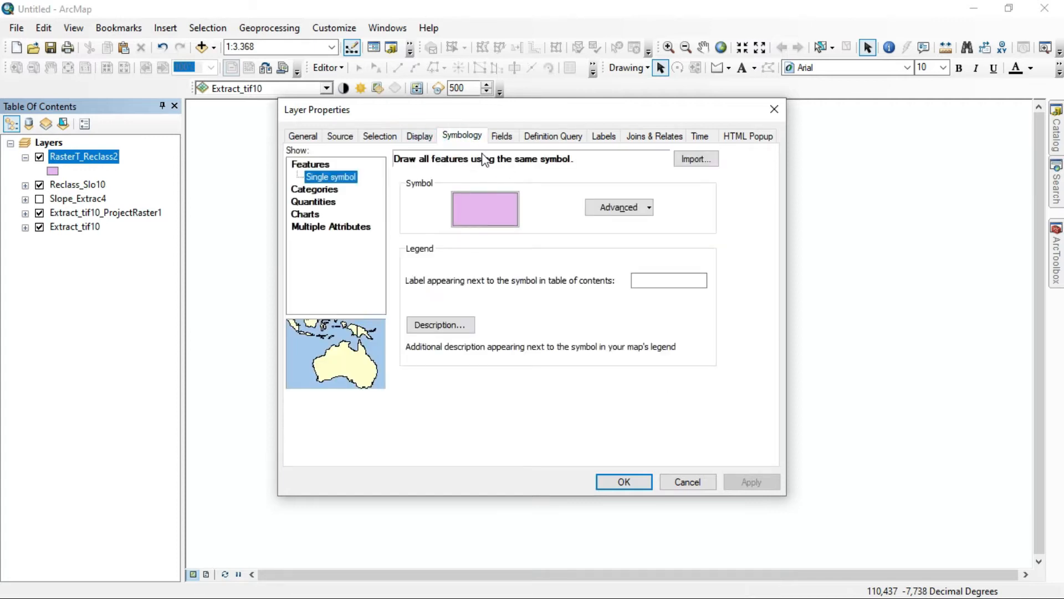
click(317, 190)
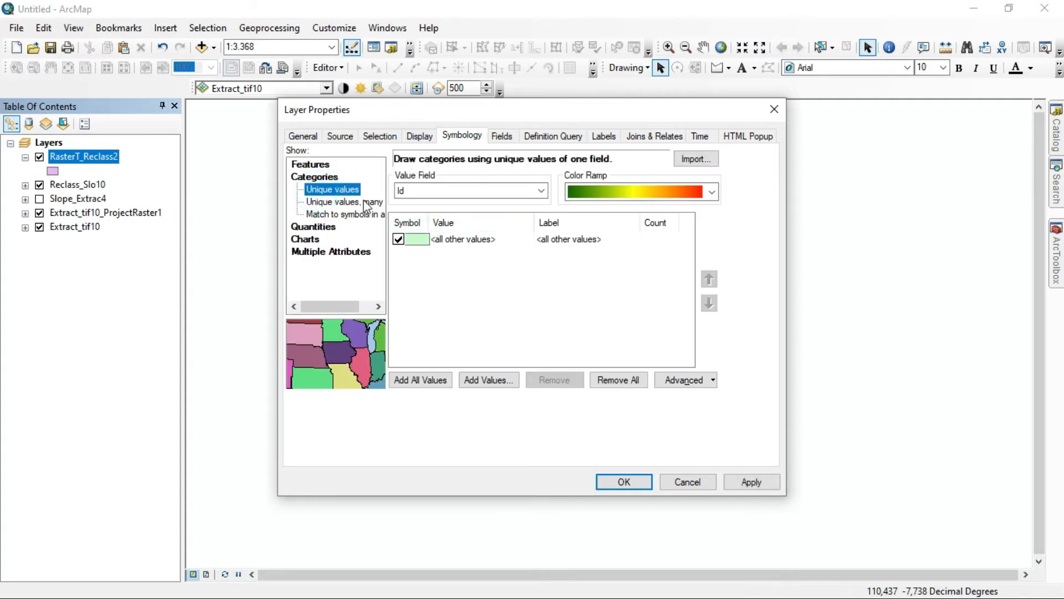
click(427, 190)
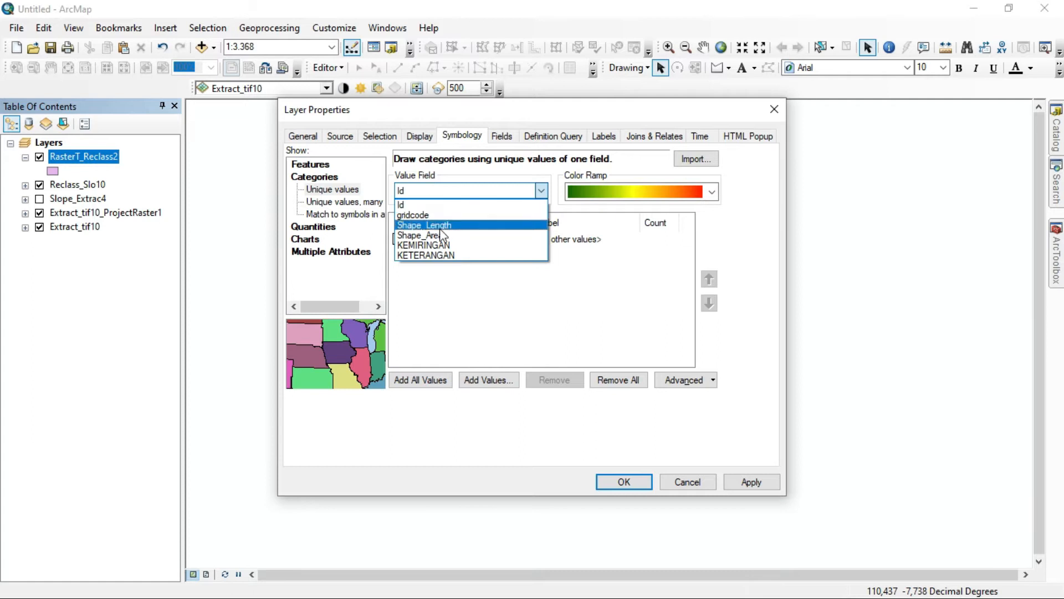
click(453, 256)
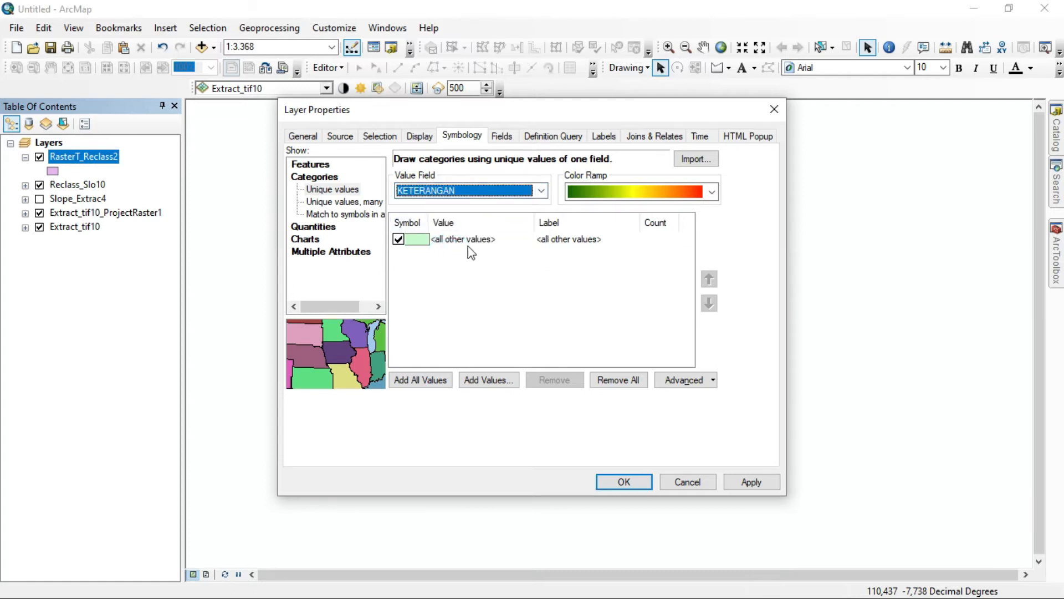
click(419, 383)
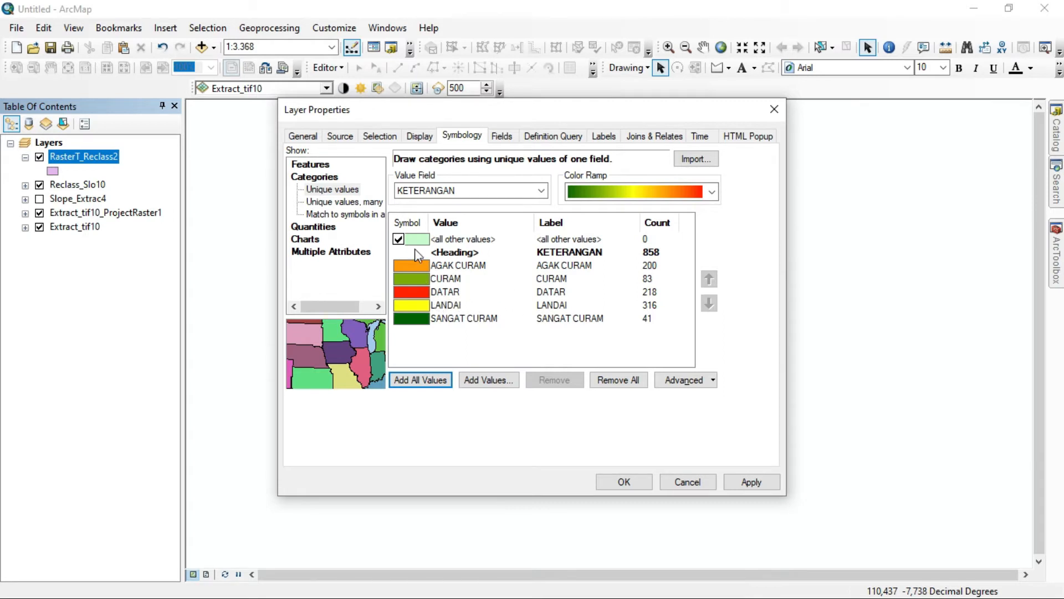
Step: Reorder the KETERANGAN classes from flattest to steepest: DATAR, LANDAI, AGAK CURAM, CURAM, SANGAT CURAM
click(453, 292)
click(708, 279)
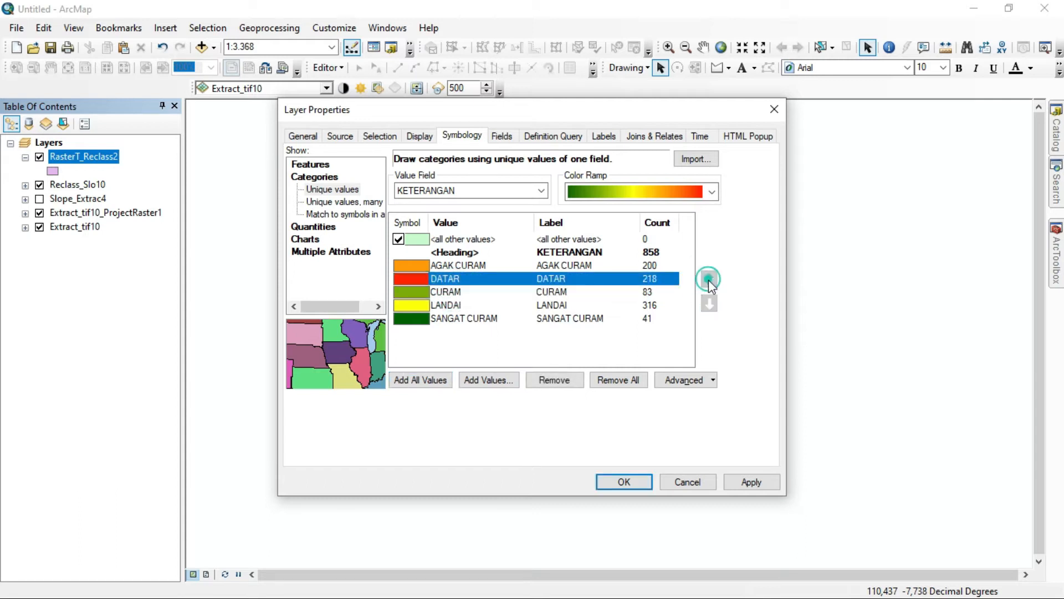
click(709, 279)
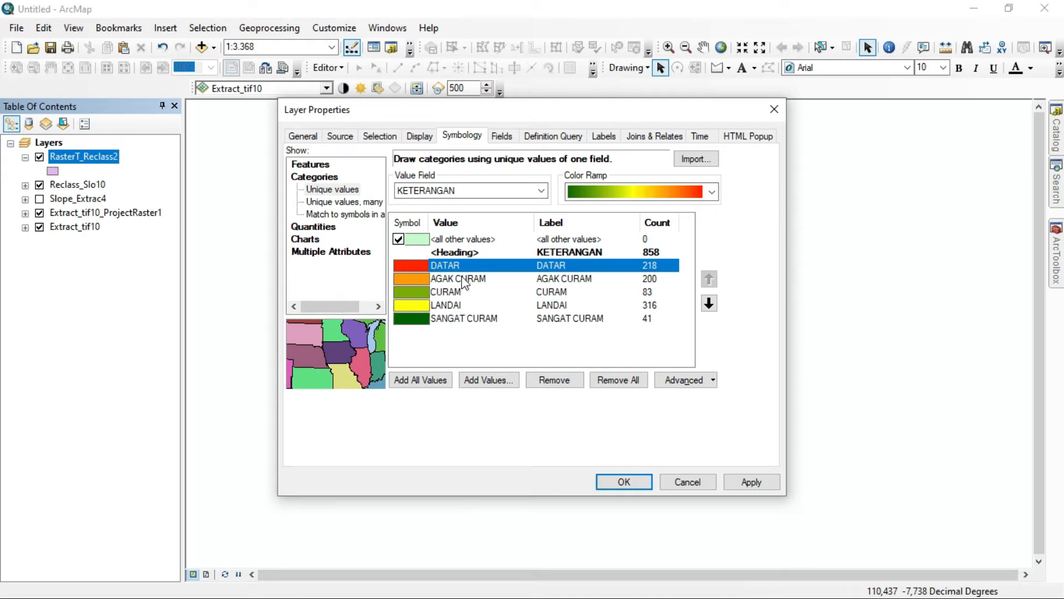
click(464, 306)
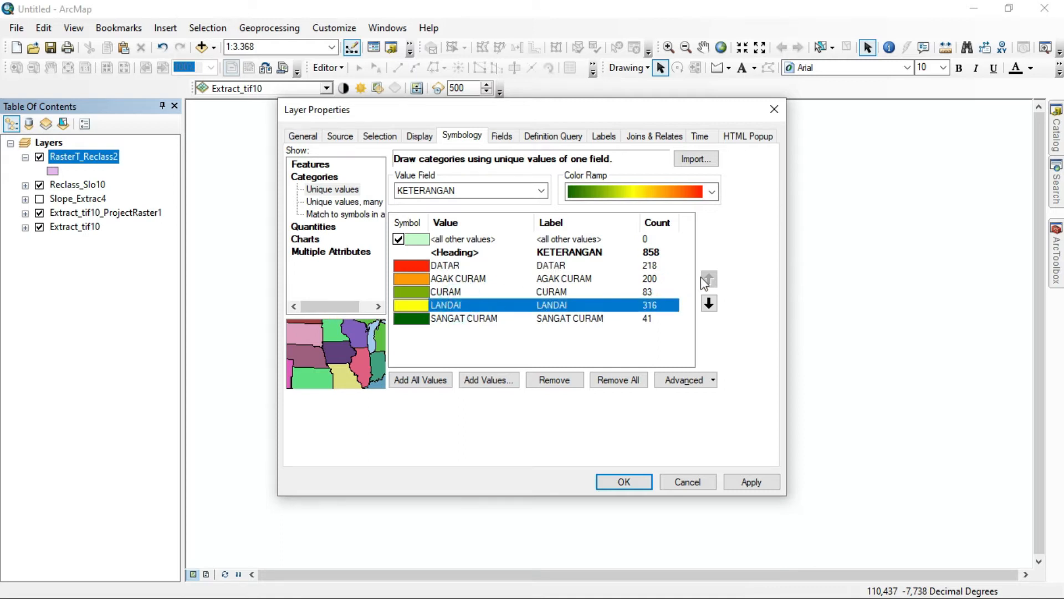
click(454, 290)
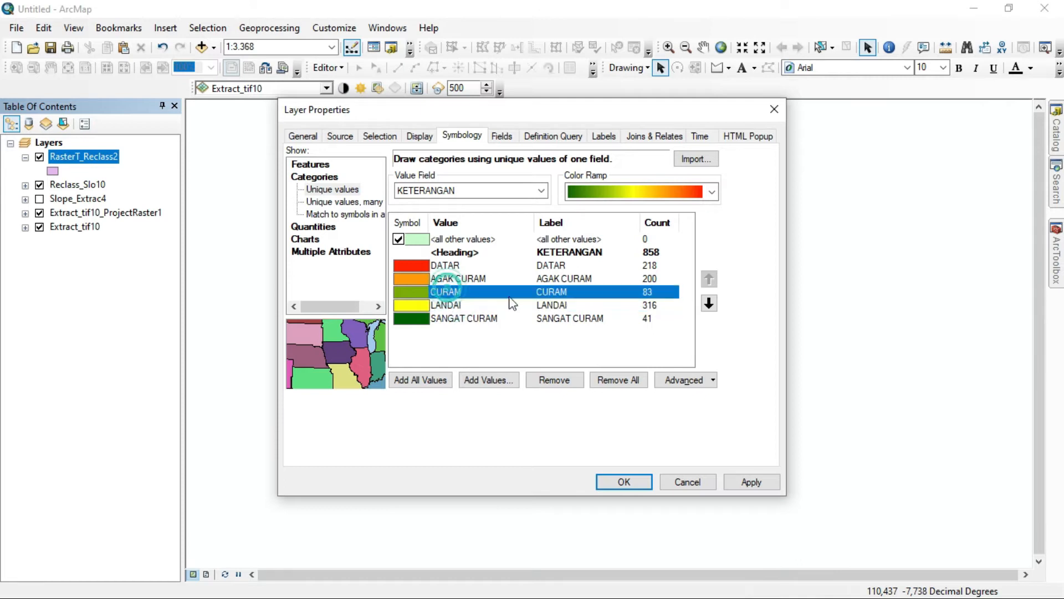
click(710, 302)
click(455, 291)
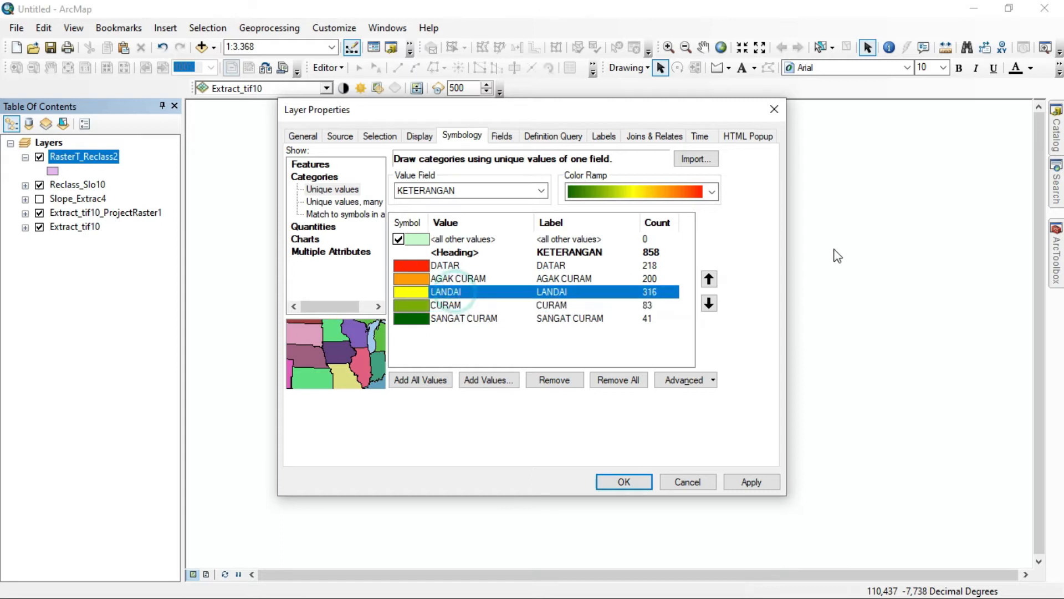
click(709, 279)
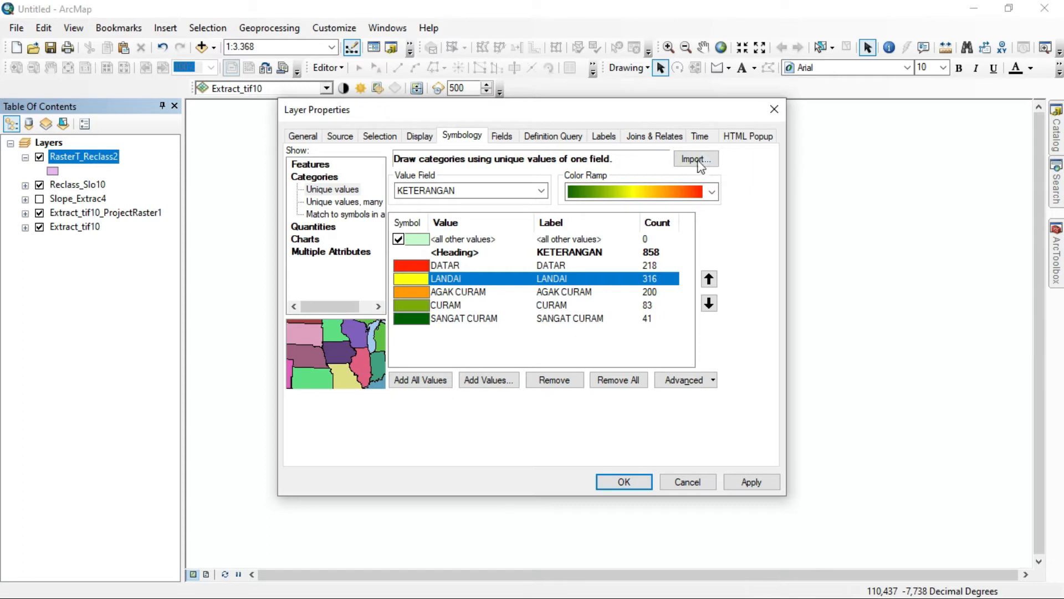
Step: Apply the green-yellow-red color ramp to the LANDAI and AGAK CURAM classes individually
click(663, 194)
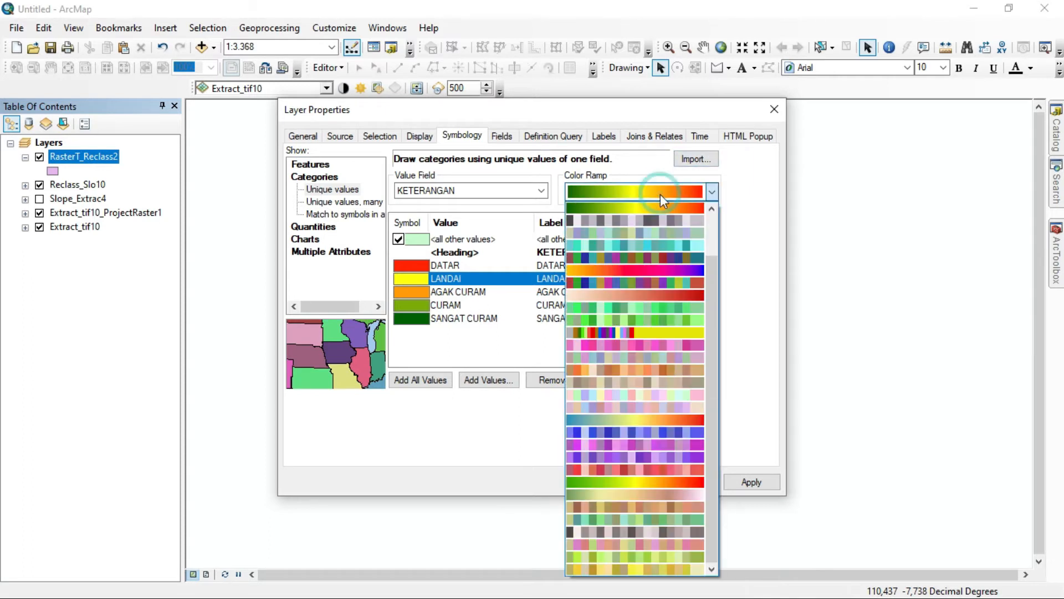
click(657, 205)
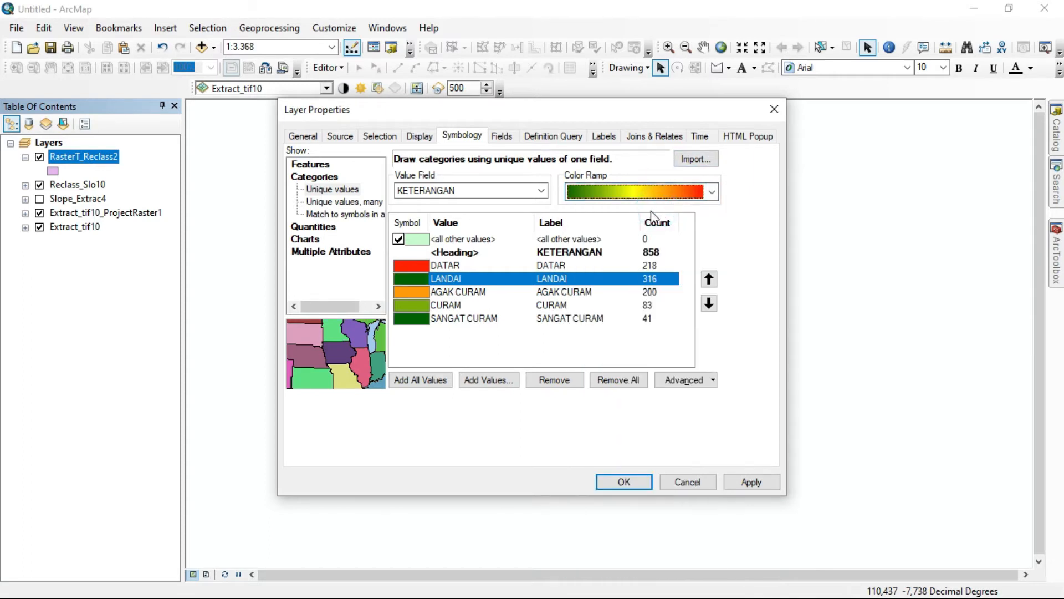
click(534, 267)
click(530, 292)
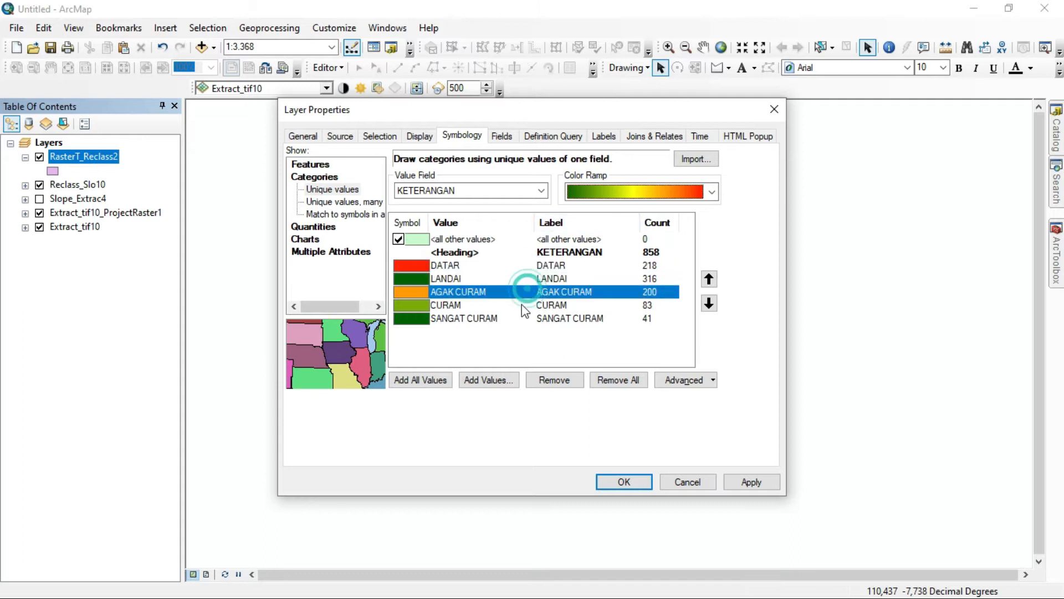
click(589, 193)
click(610, 214)
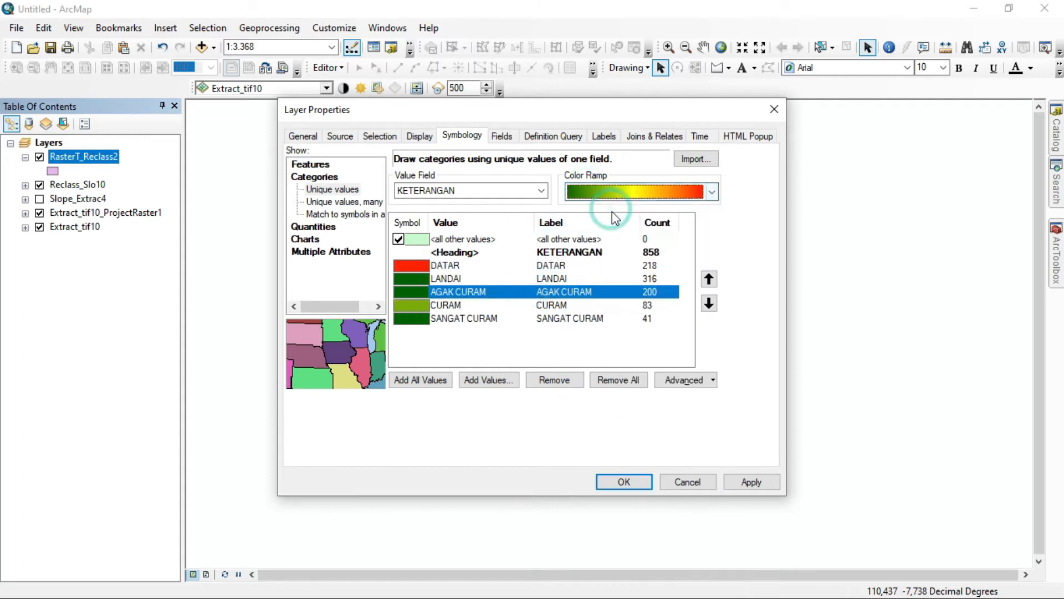
Step: Try recoloring the AGAK CURAM and DATAR classes individually with the green-yellow-red ramp, and DATAR also with the turquoise ramp
click(649, 195)
click(637, 200)
click(524, 265)
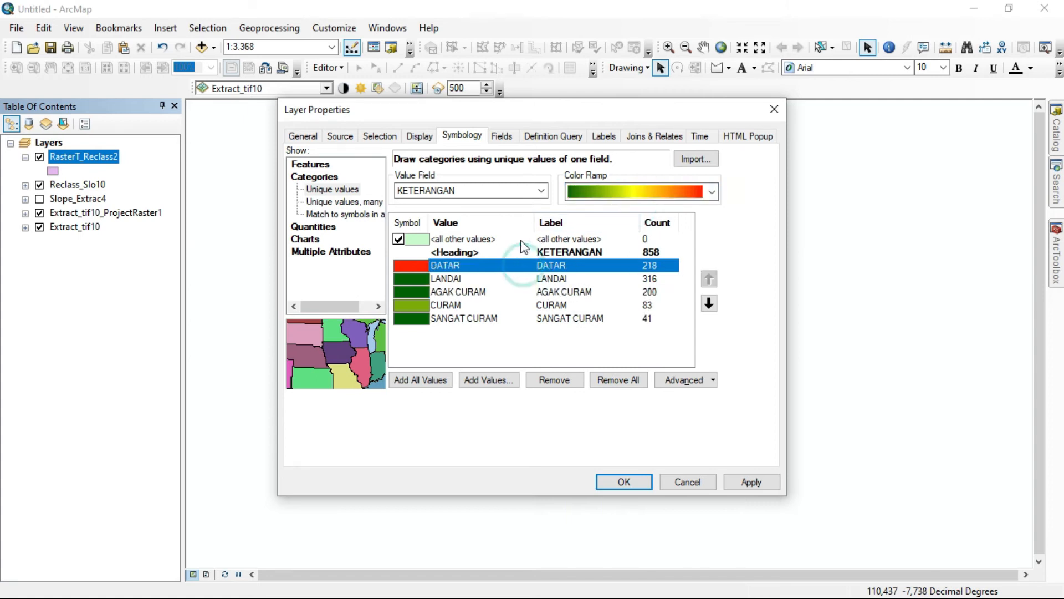
click(632, 195)
click(636, 212)
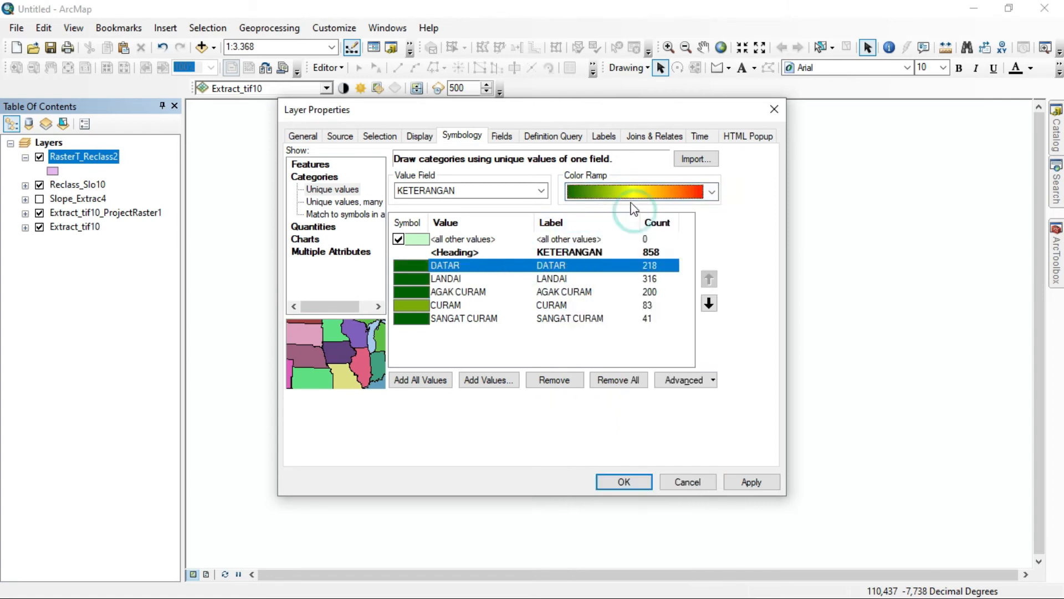
click(635, 192)
click(624, 239)
drag(522, 320, 504, 277)
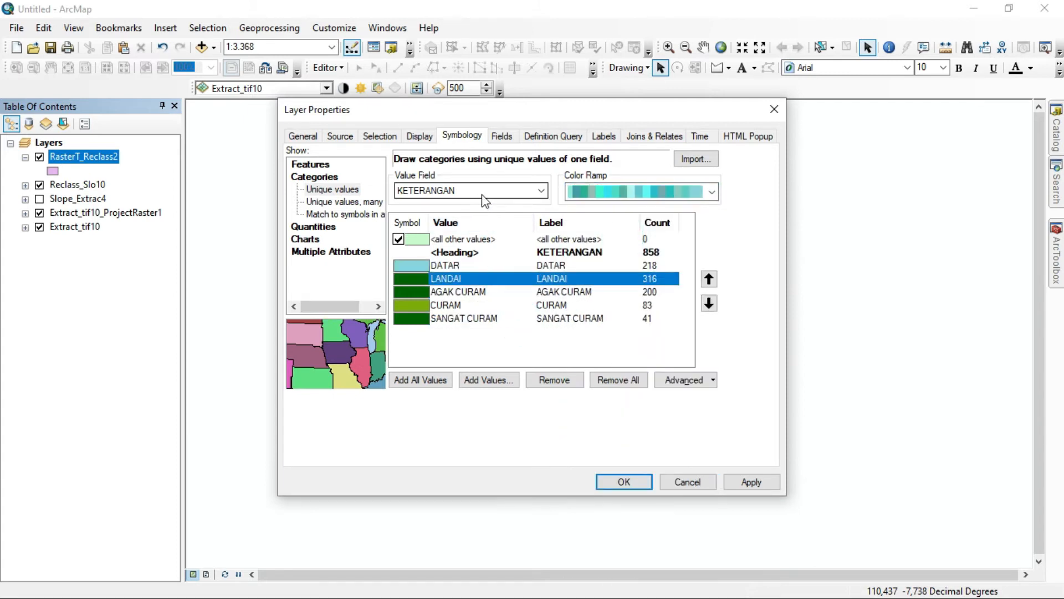
Step: Apply the green-yellow-red color ramp across all KETERANGAN classes at once, with no single class selected
click(538, 336)
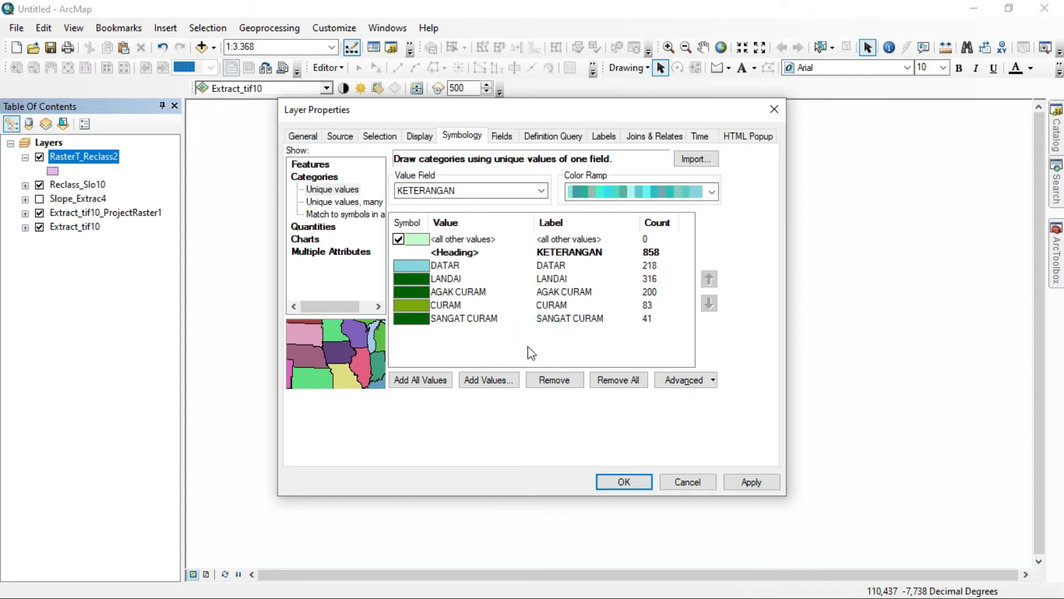
click(597, 193)
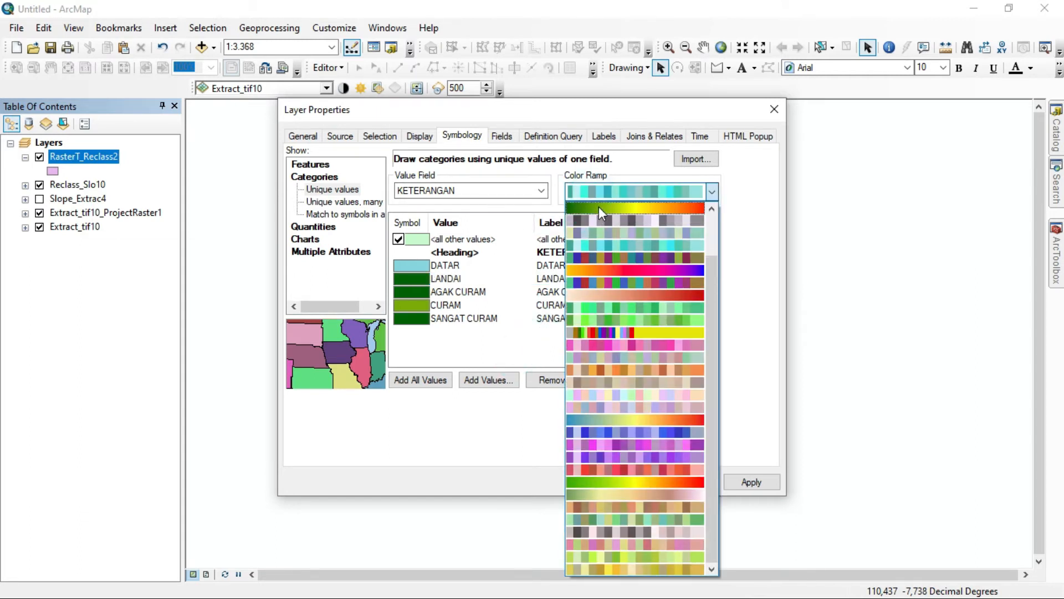
click(598, 205)
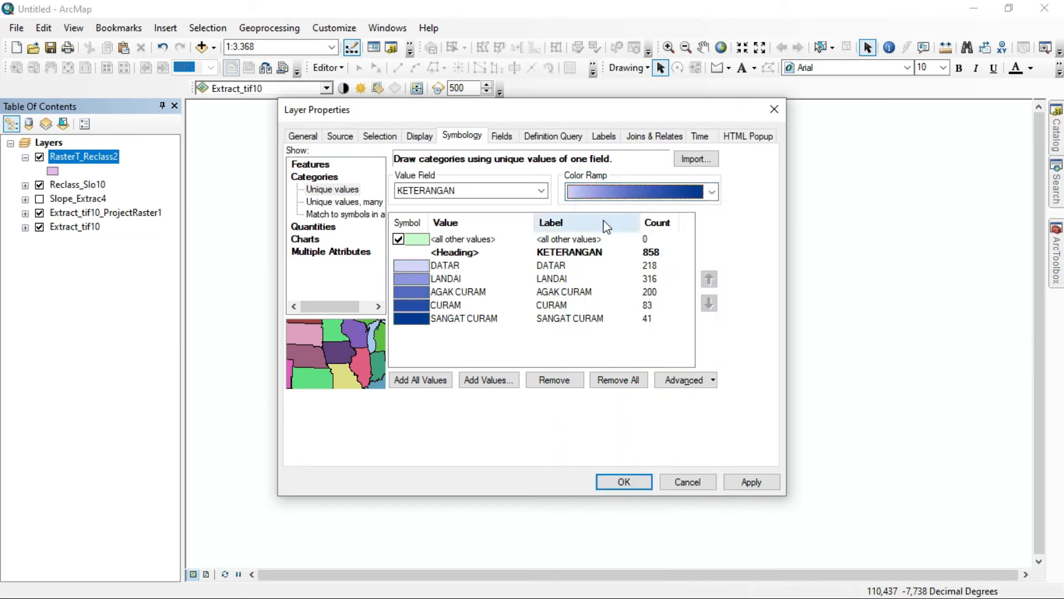
click(604, 196)
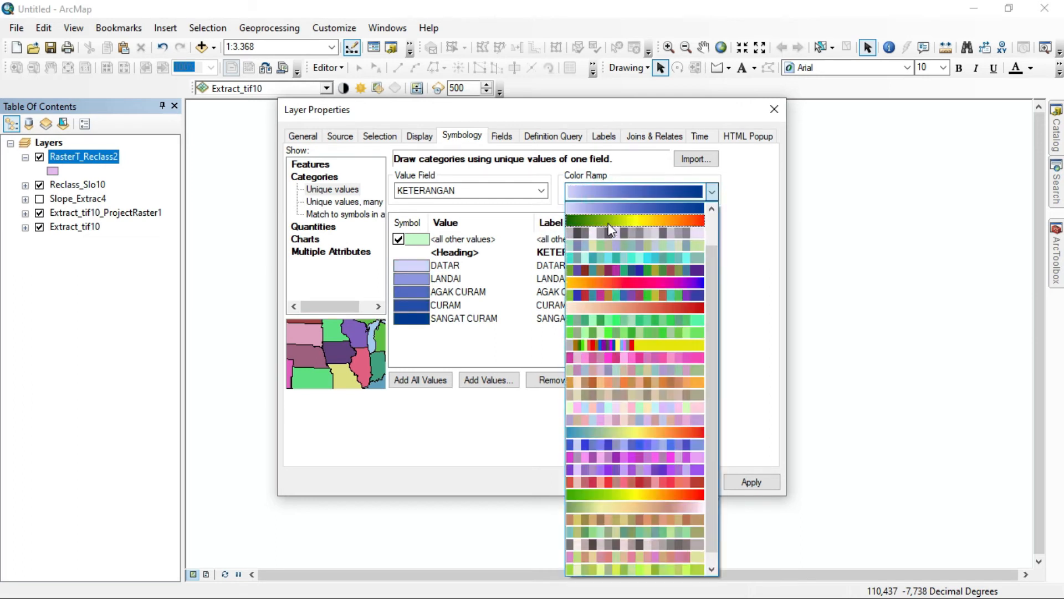
click(609, 227)
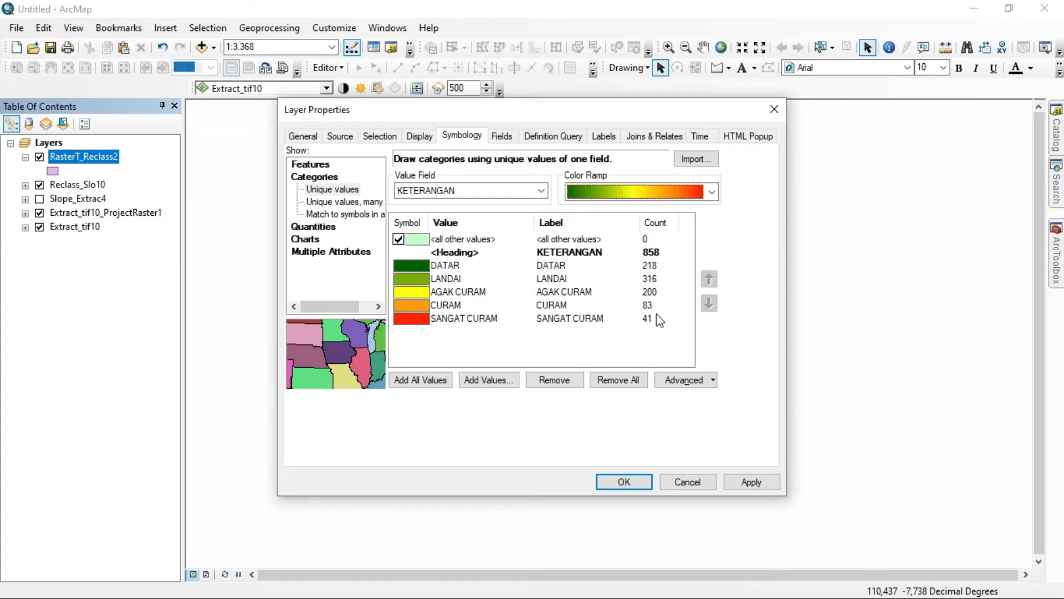
Step: Set the RasterT_Reclass2 layer's transparency to 30% and apply the layer properties
click(420, 137)
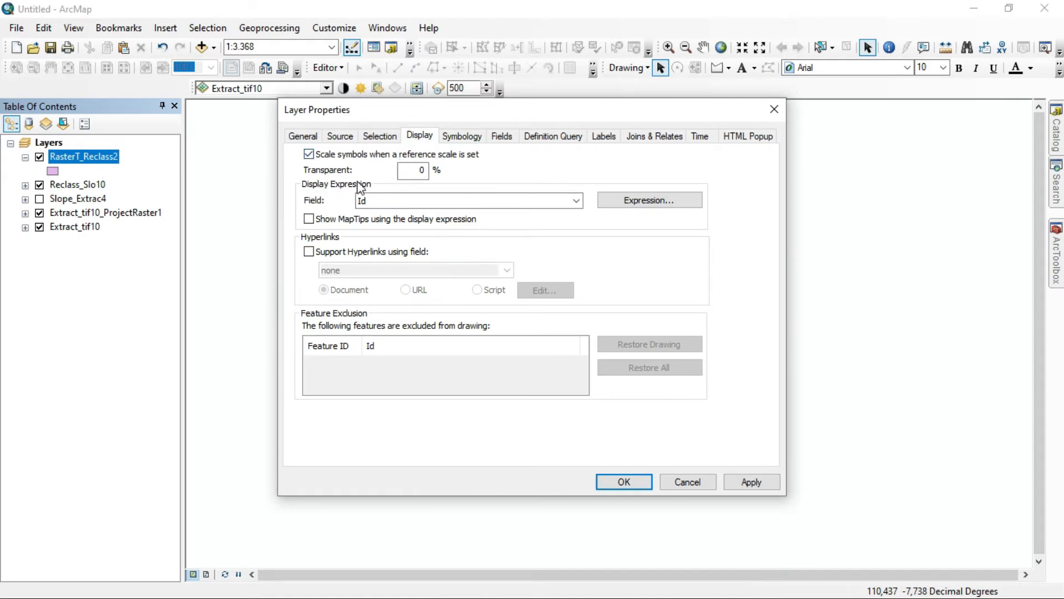
click(414, 169)
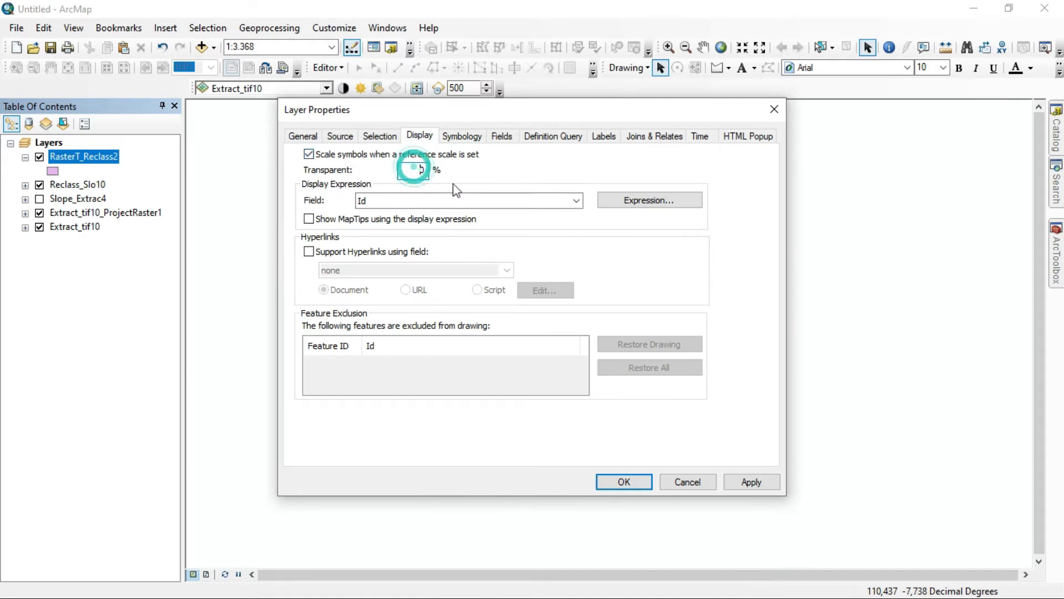
text(3)
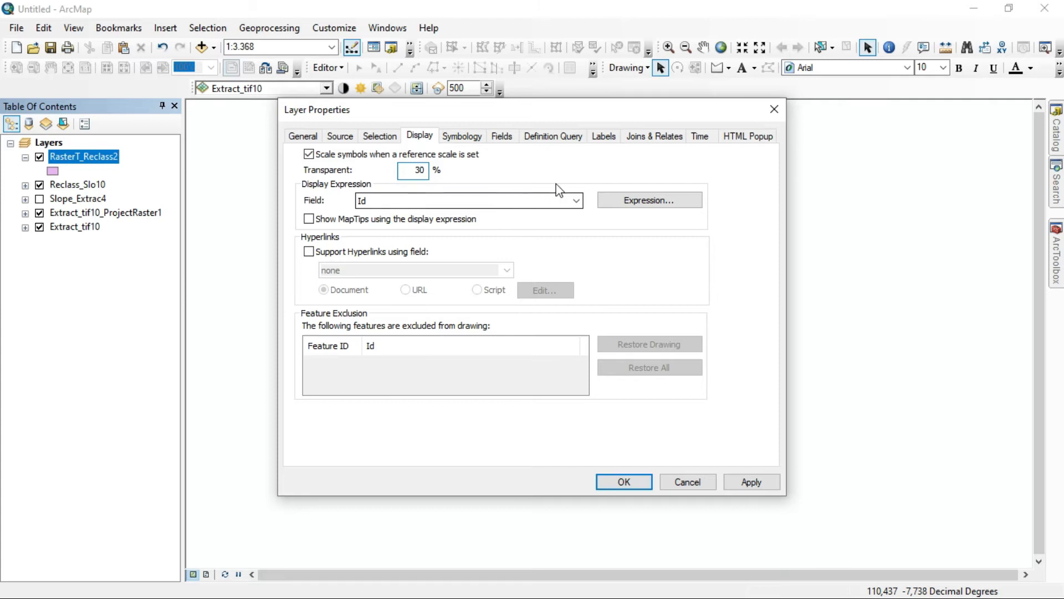
click(625, 481)
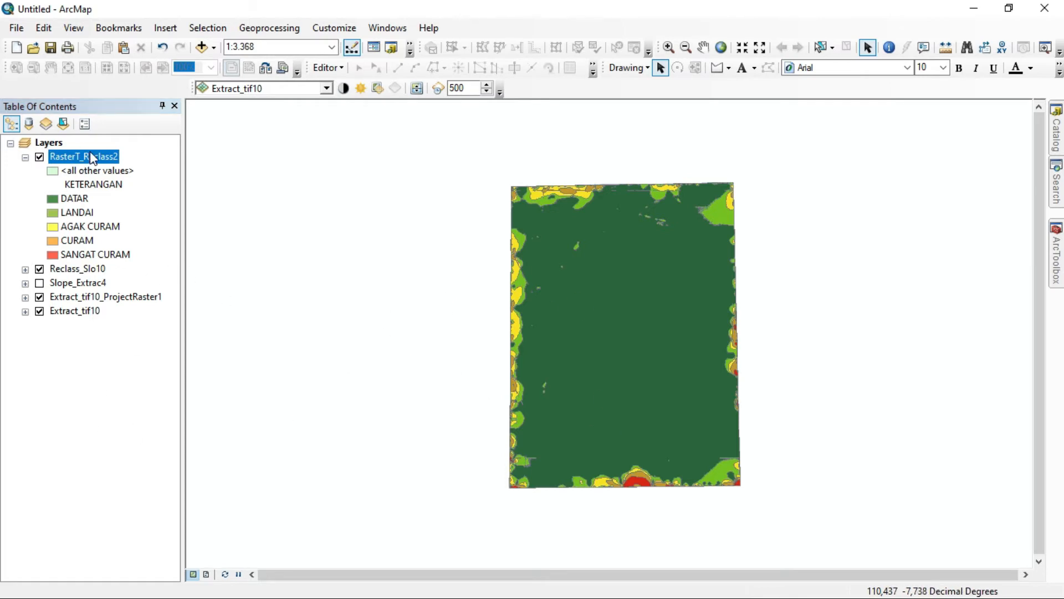
Step: Set the data frame's coordinate system to WGS 1984 UTM Zone 49S from the favorites
click(55, 146)
right_click(55, 145)
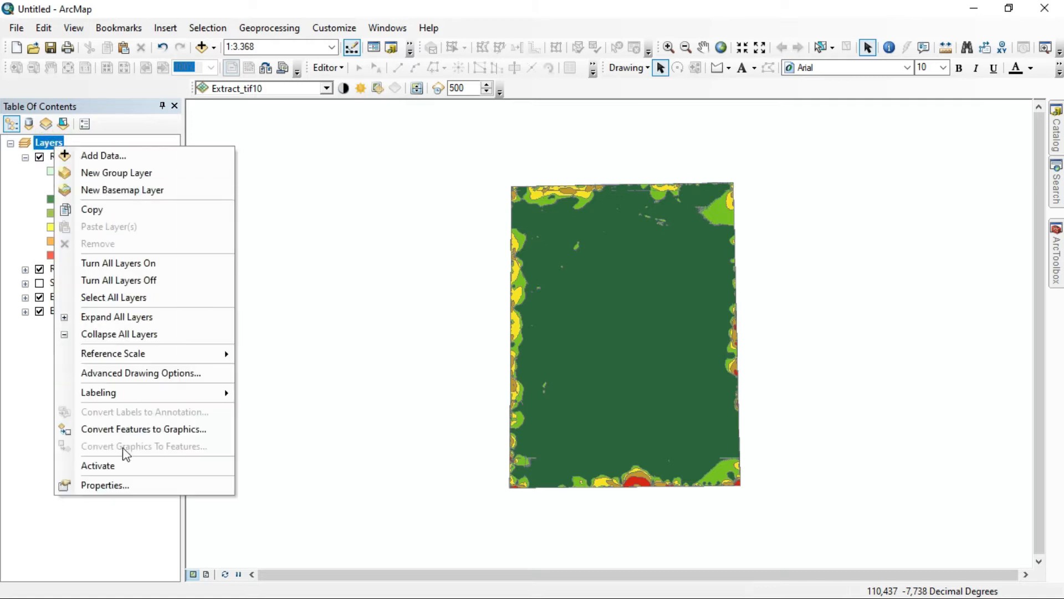
click(123, 486)
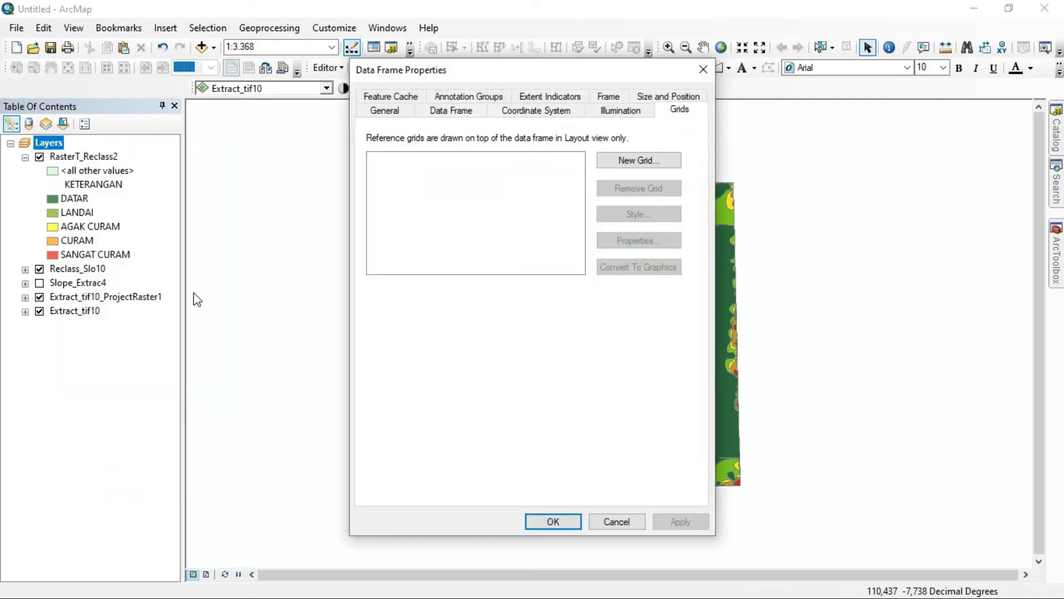
click(511, 109)
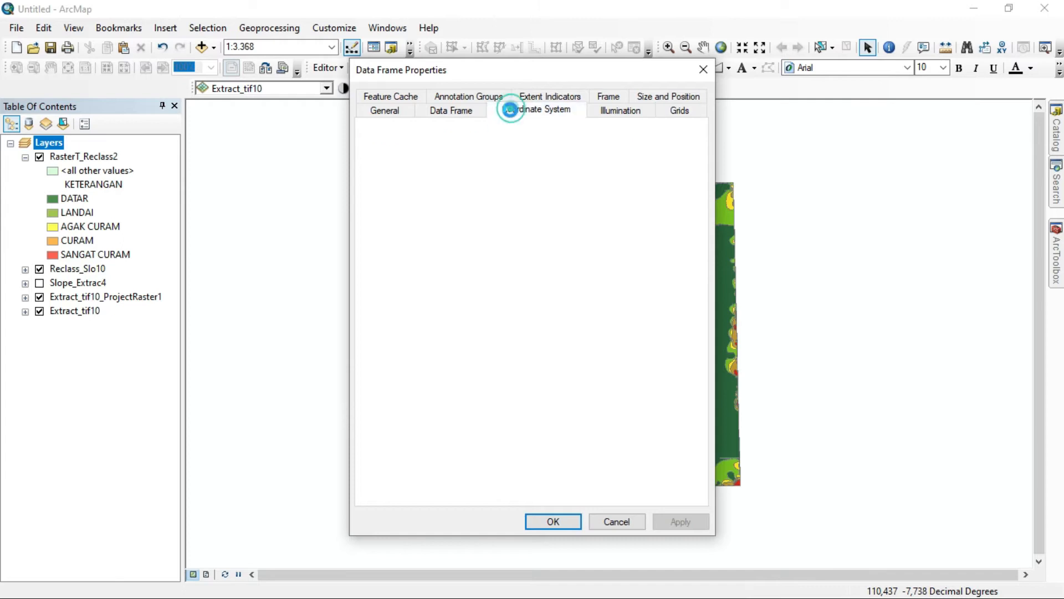
scroll(527, 203, up, 3)
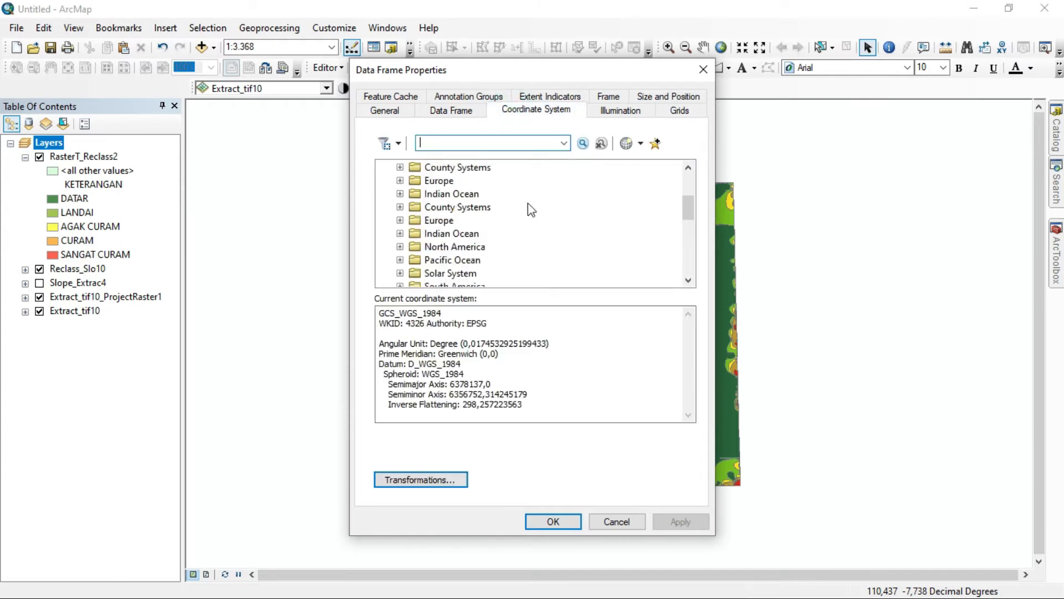
scroll(528, 203, up, 3)
click(384, 167)
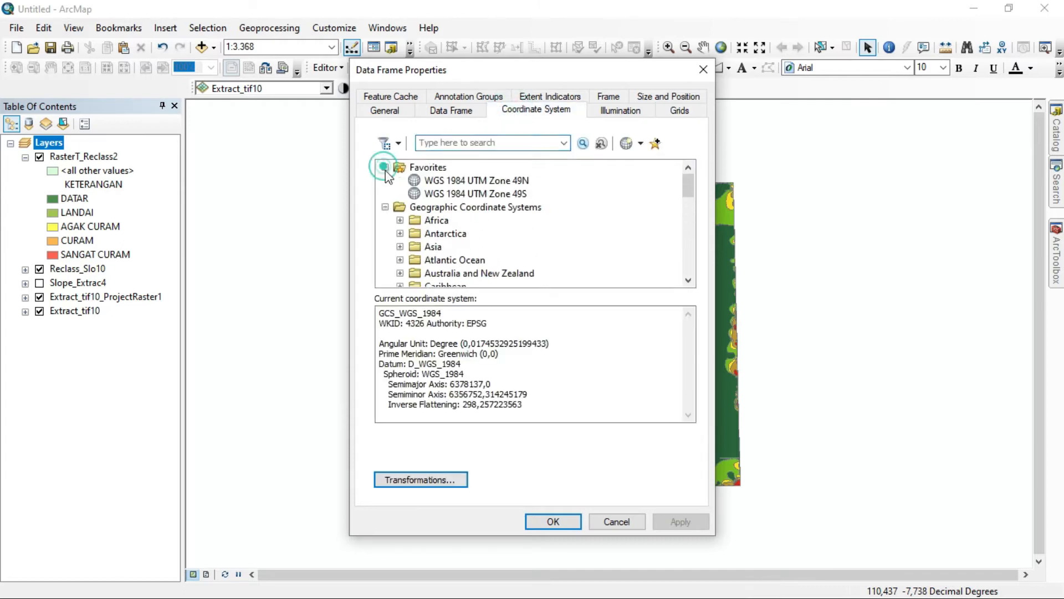
click(471, 193)
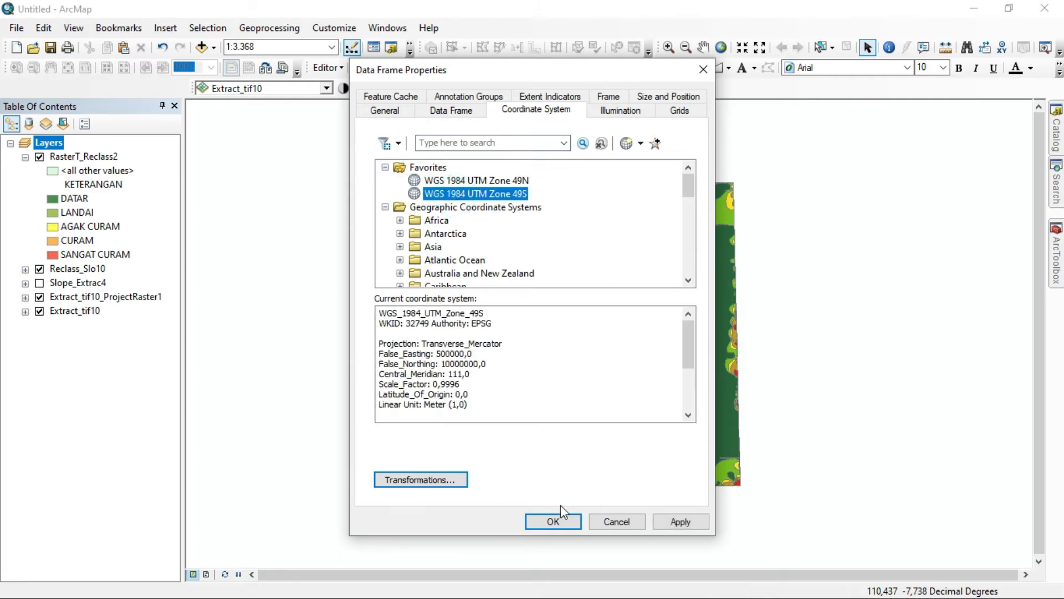
click(555, 521)
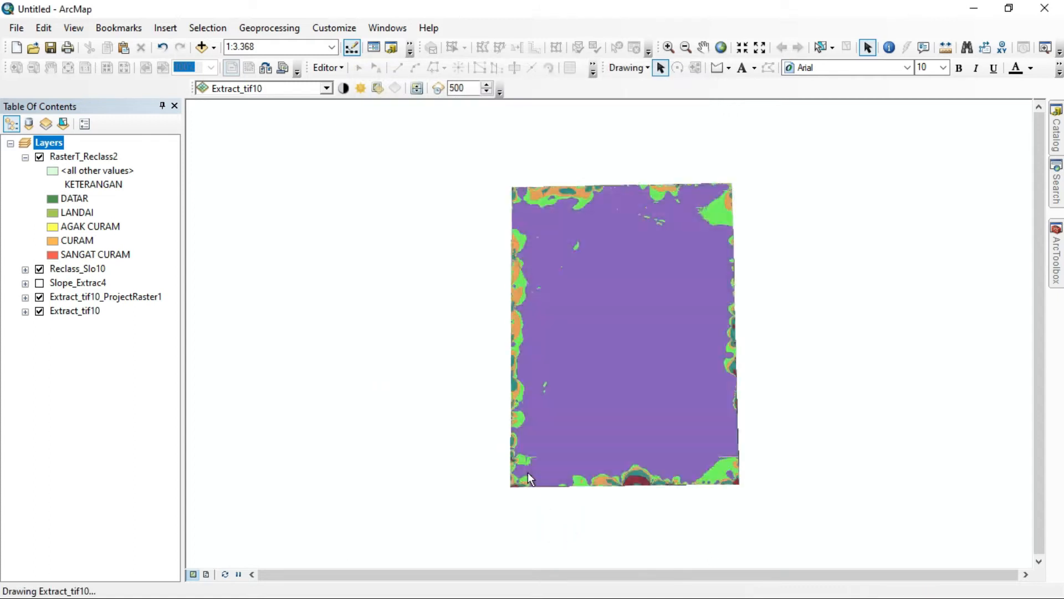
Step: Add a Double field named LUAS to the RasterT_Reclass2 attribute table
click(93, 151)
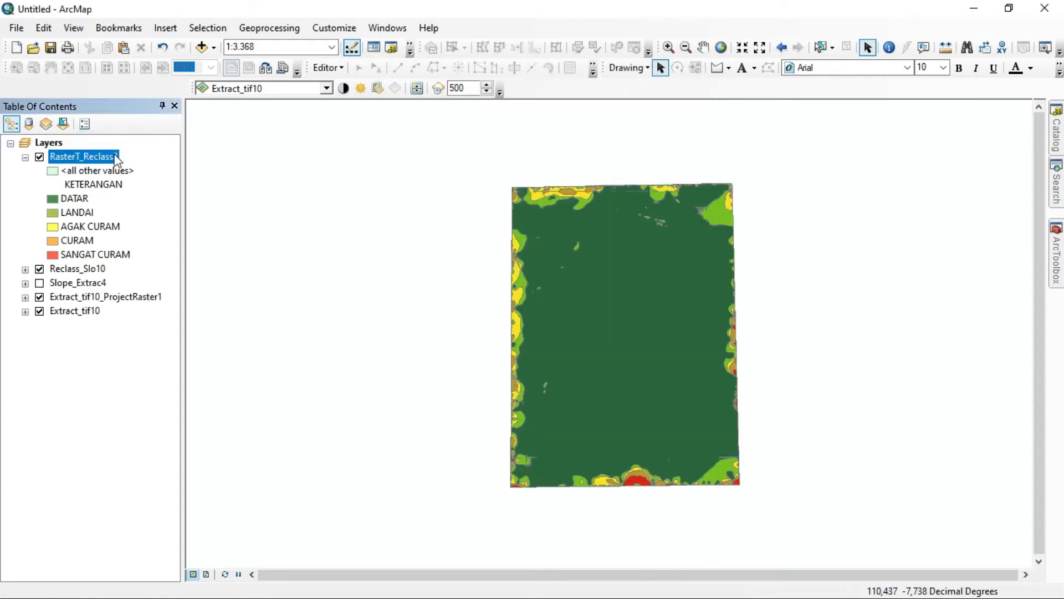
right_click(112, 155)
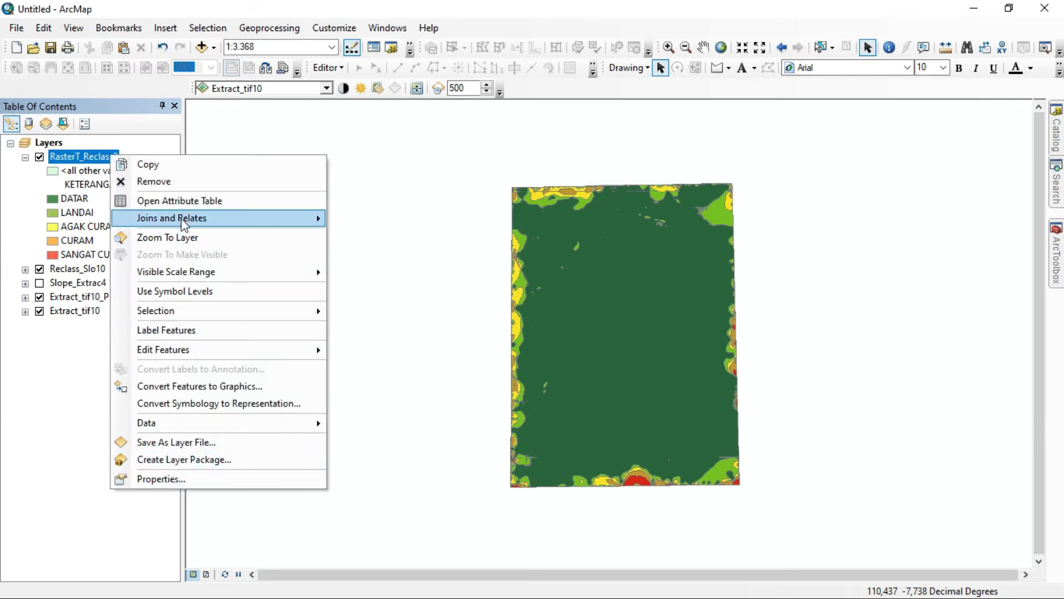
click(176, 201)
click(226, 132)
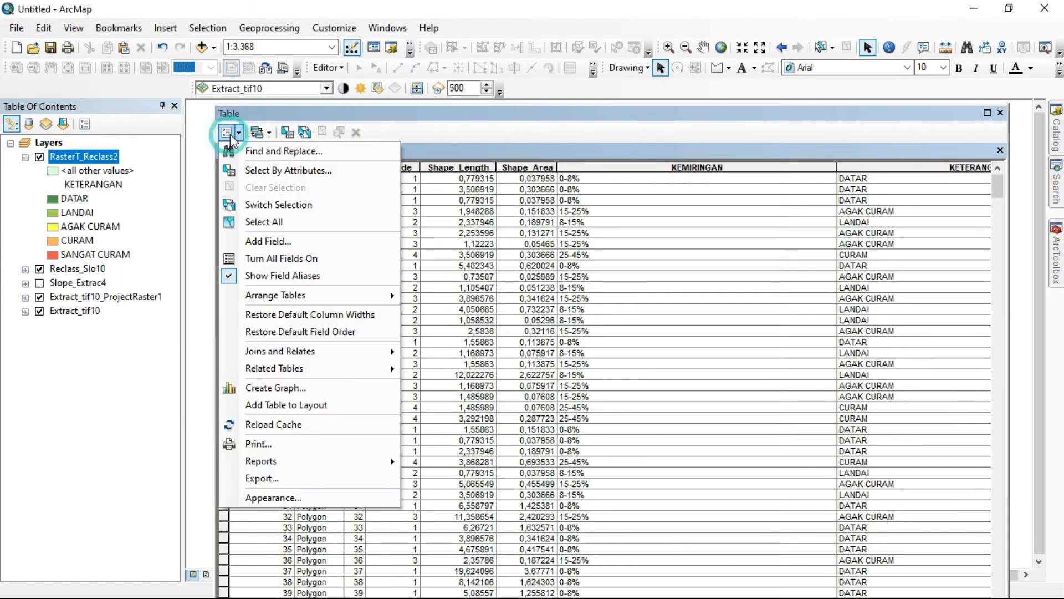
click(264, 240)
text(LUAS)
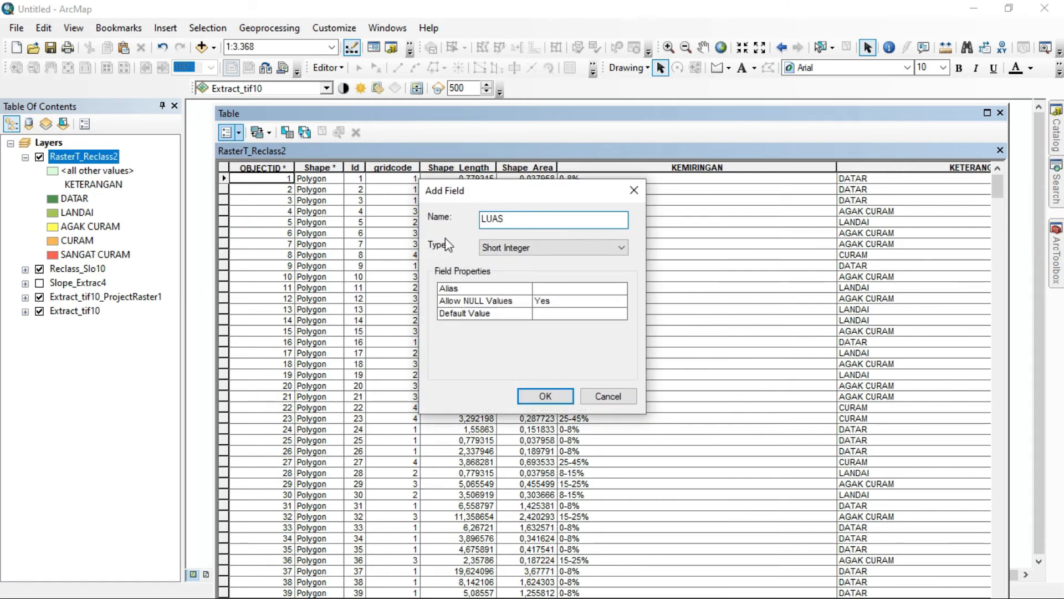
click(515, 248)
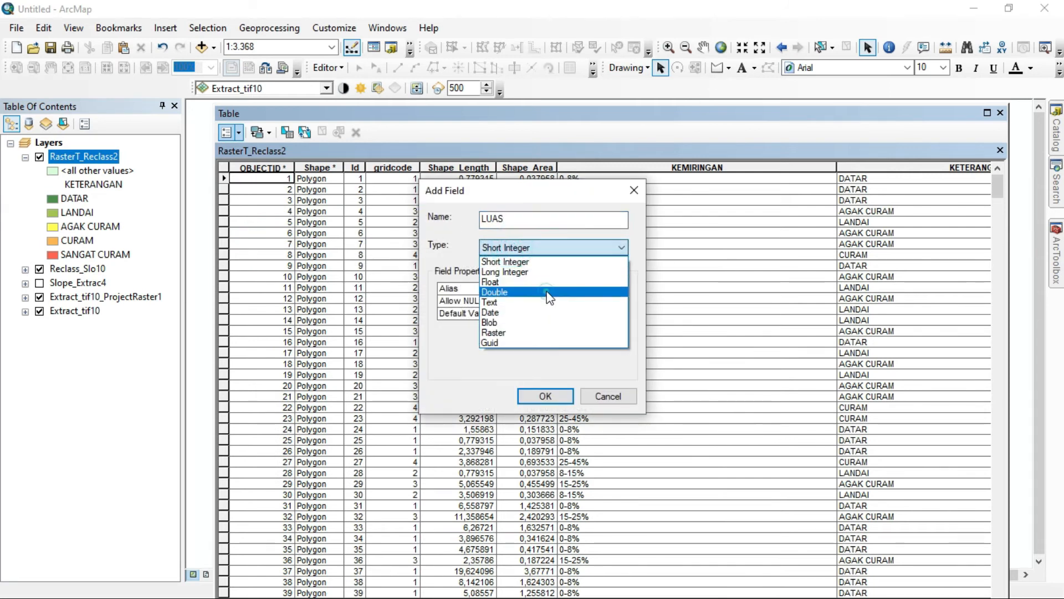
click(549, 292)
click(545, 395)
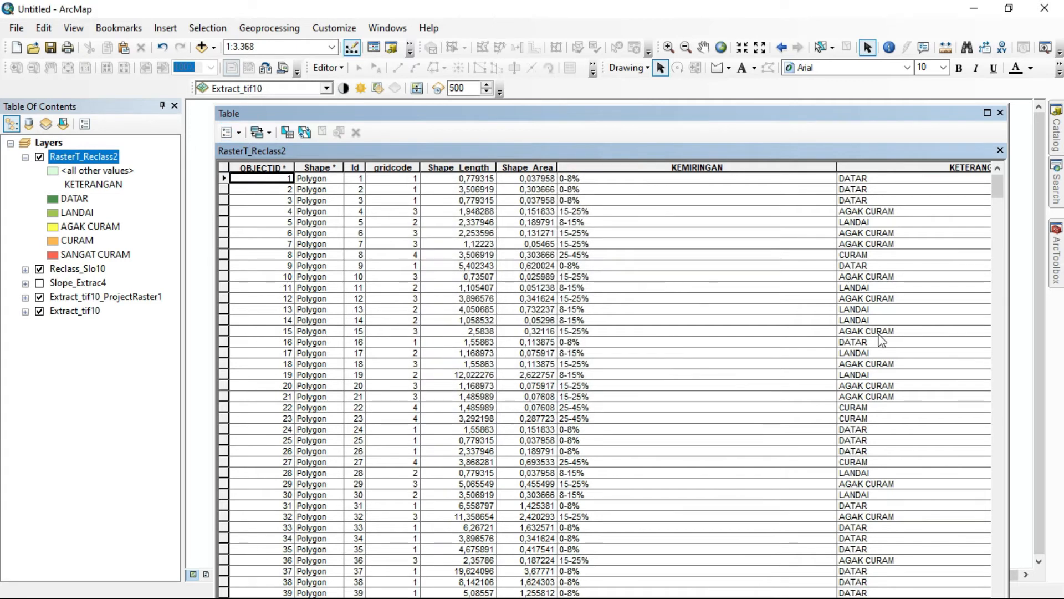
Step: Calculate the polygon areas in hectares into the LUAS field and close the attribute table
click(907, 167)
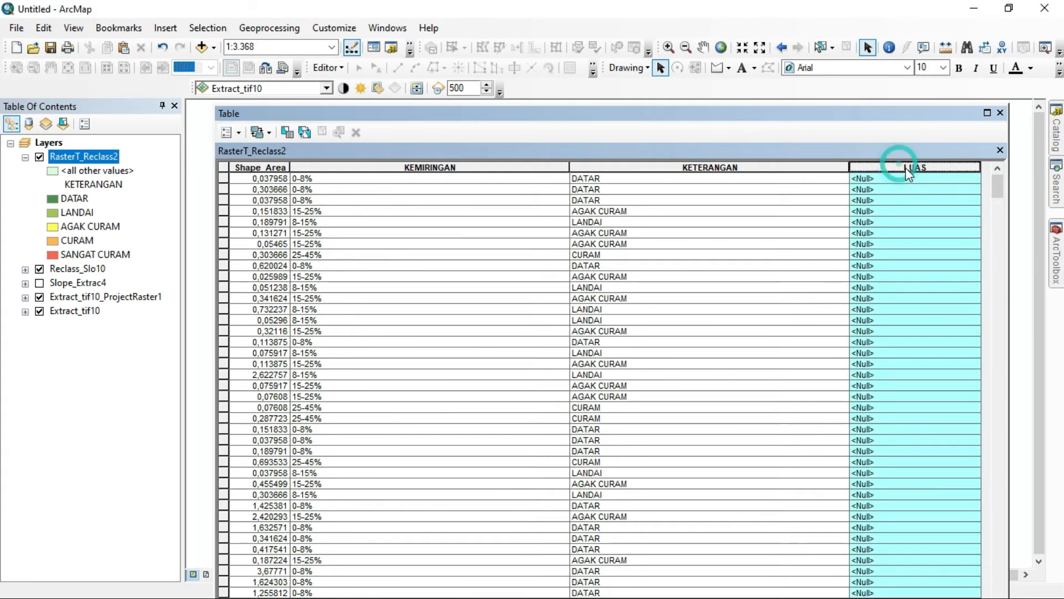
right_click(908, 168)
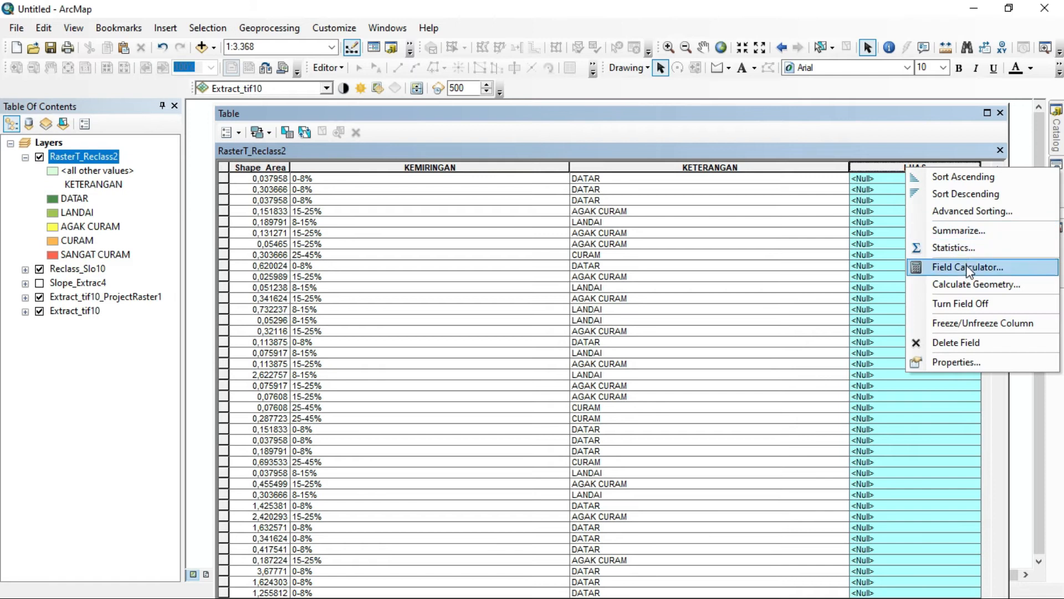
click(971, 284)
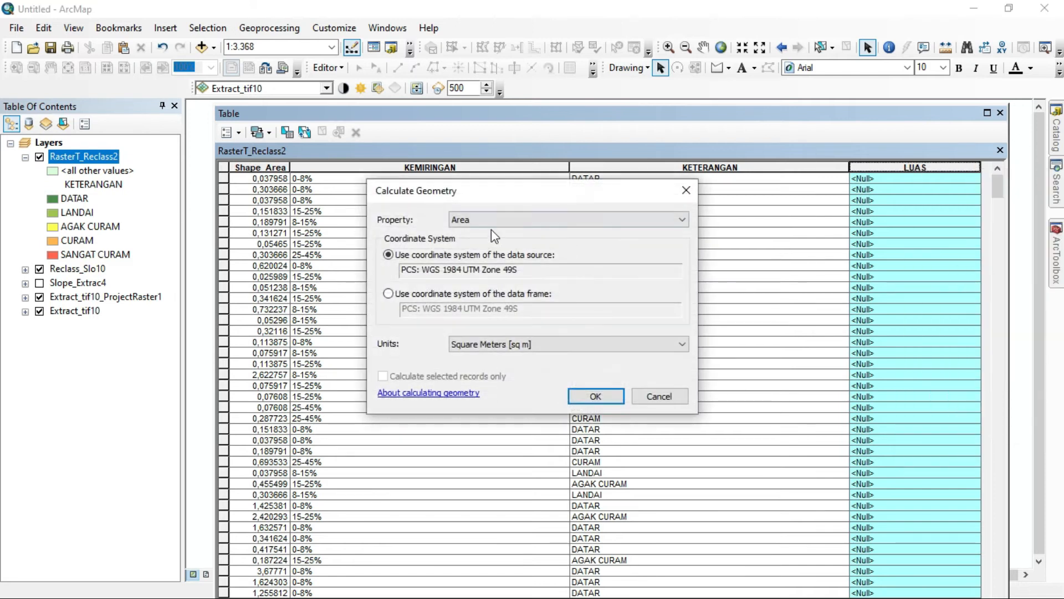
click(477, 345)
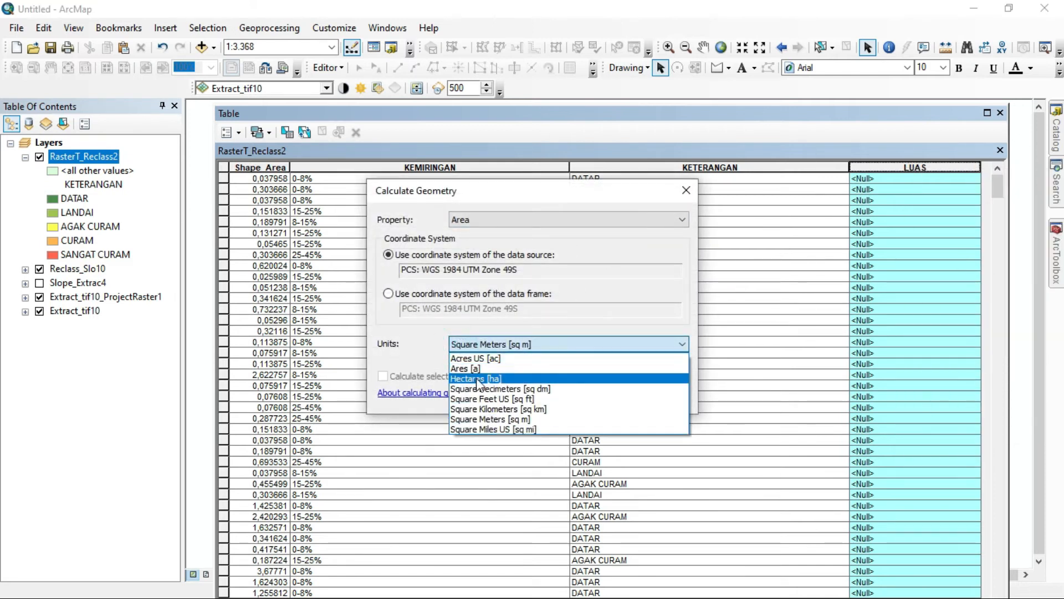
click(476, 379)
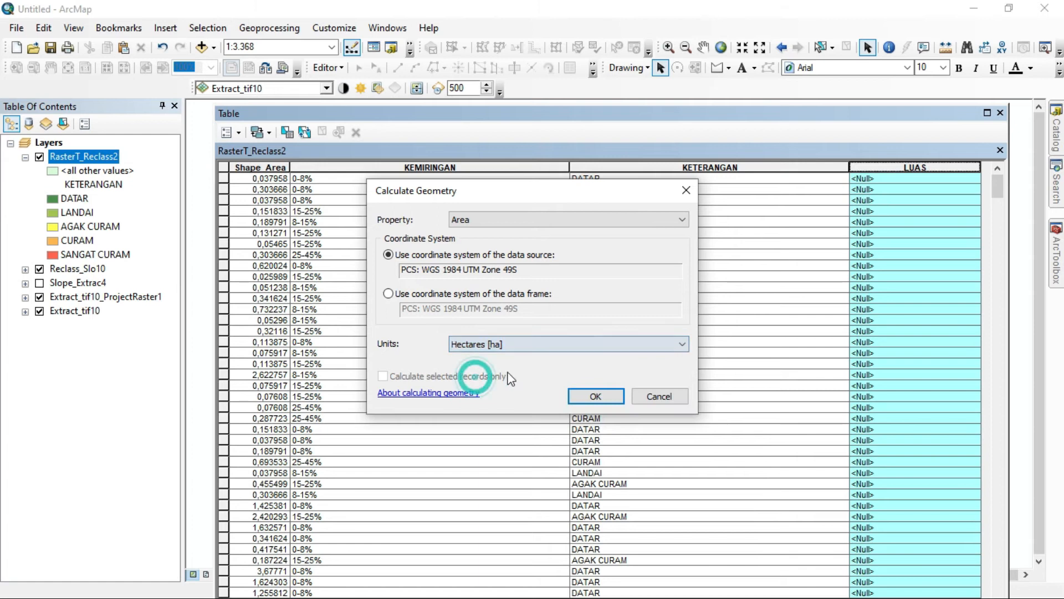
click(600, 398)
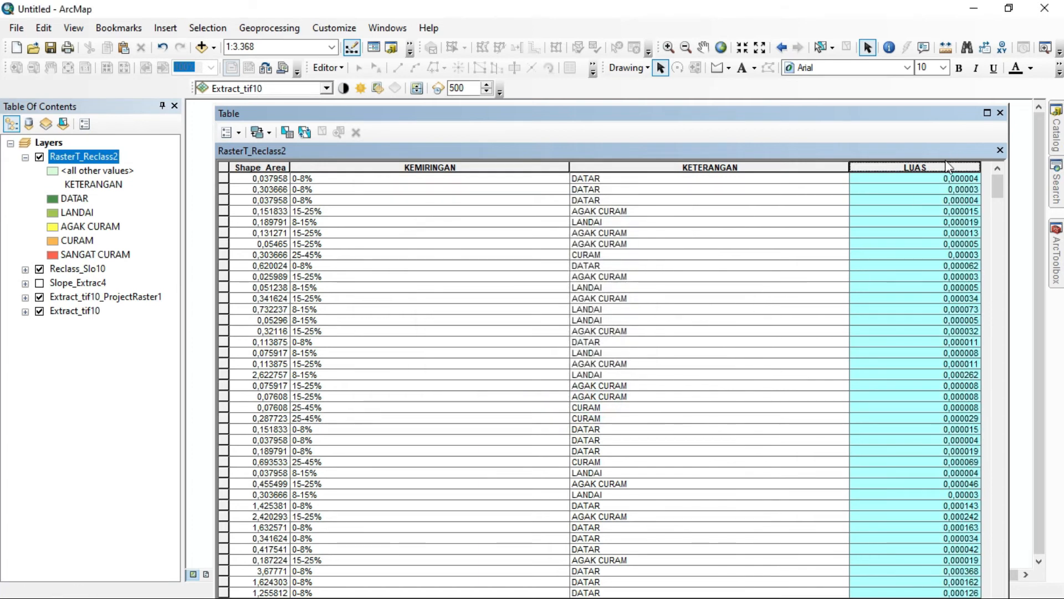
click(1001, 114)
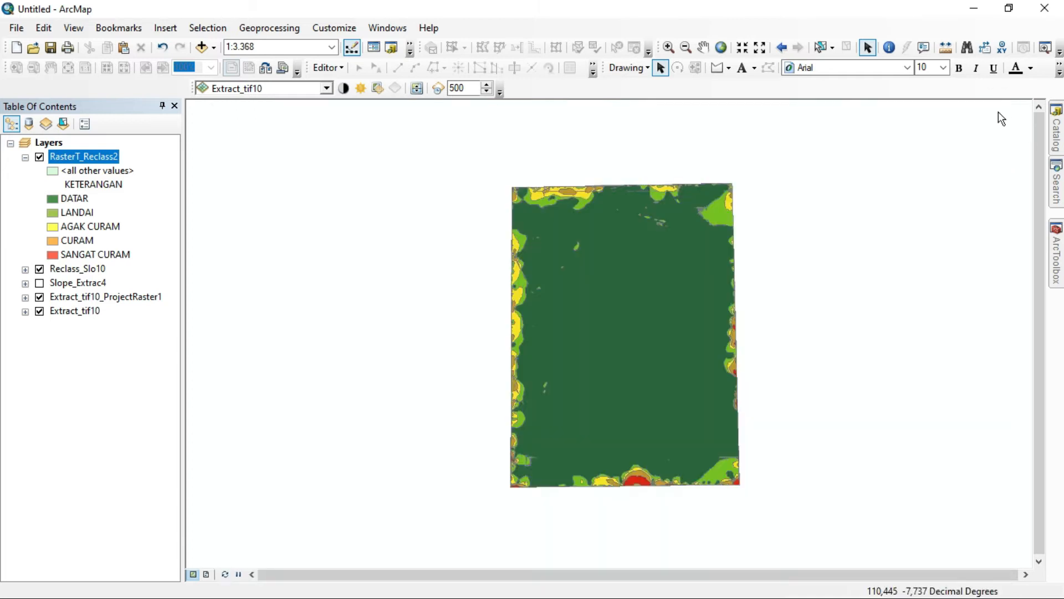
Step: Save the map document as Peta Kelas Lereng_Wedomartani in the Peta wedomartani folder
click(24, 27)
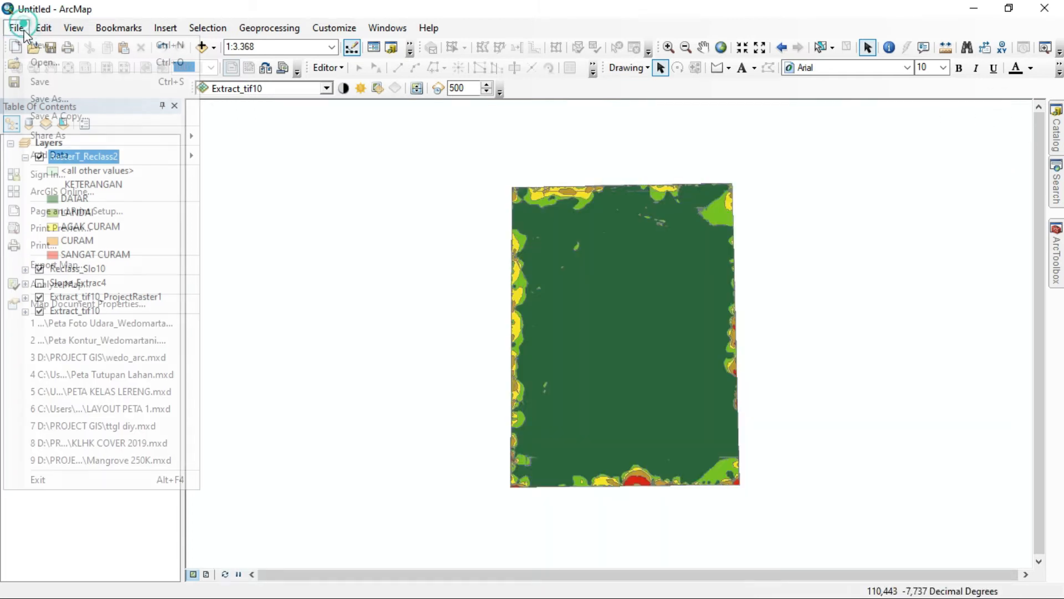
click(49, 81)
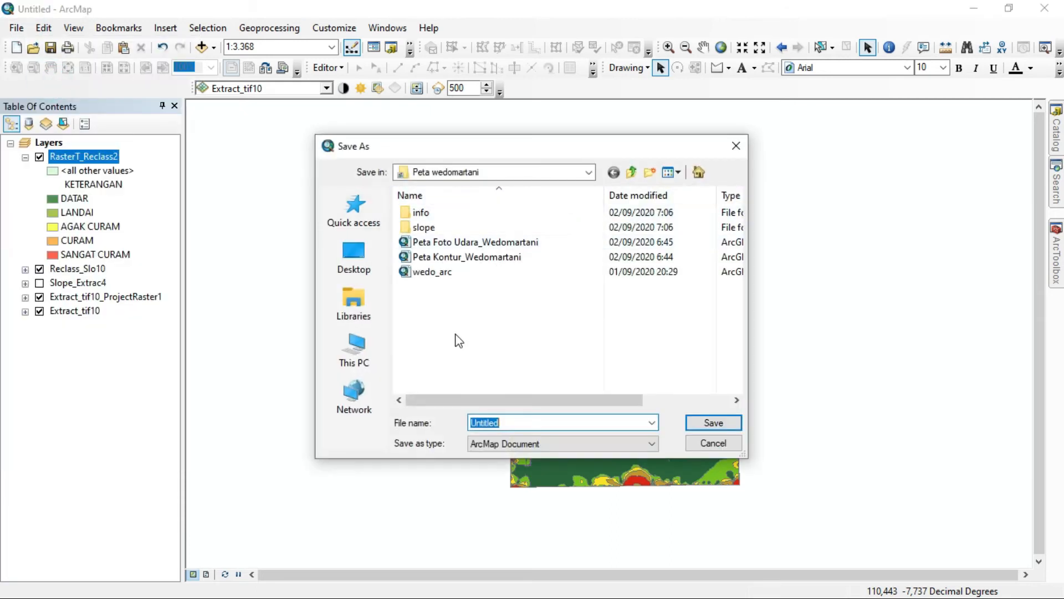
text(pETA)
key(BackSpace)
key(BackSpace)
key(BackSpace)
key(BackSpace)
text(P)
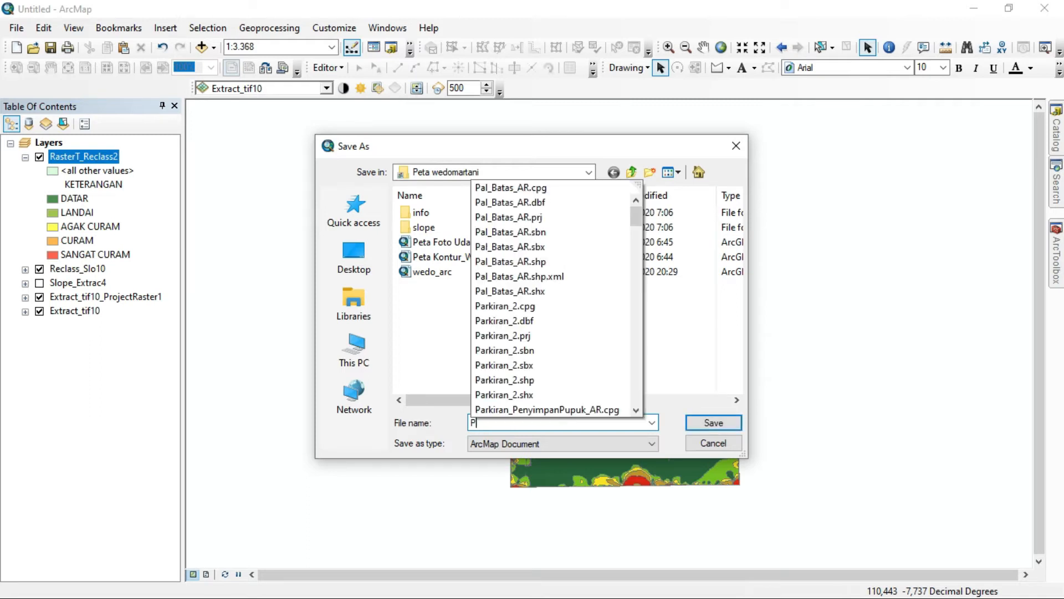
text(eta Kelas Lereng_Wedomartani)
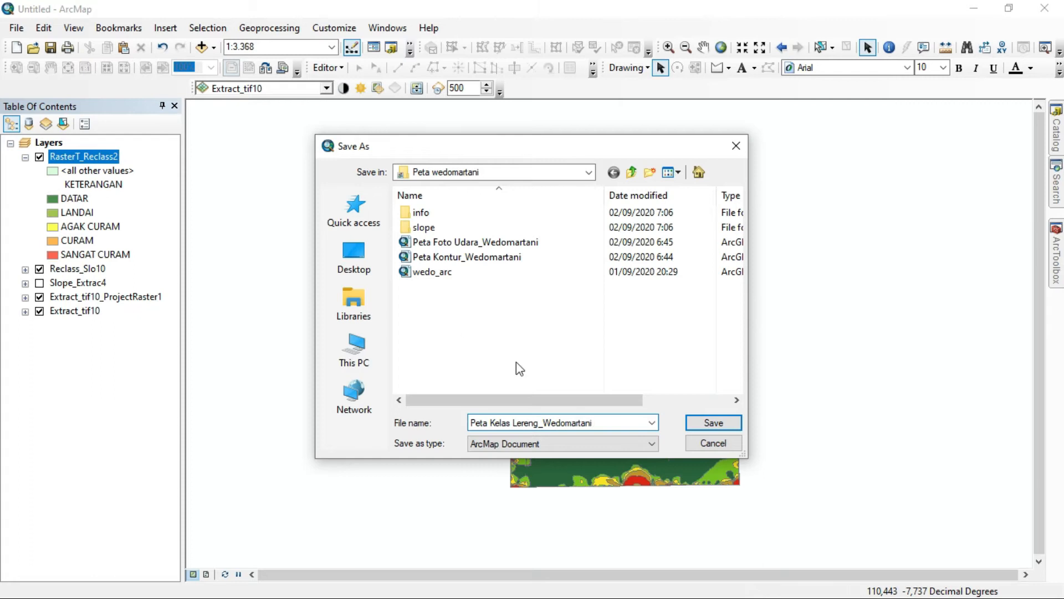
click(715, 423)
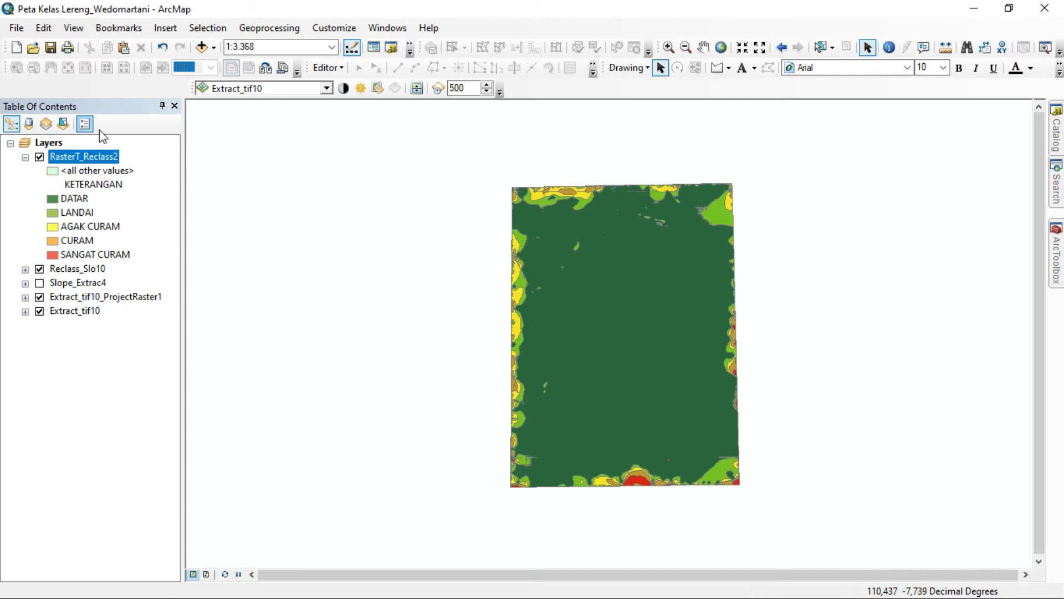
Step: Add the ORTHOMOZAIC_WEDOMARTANI.tif raster from the Peta wedomartani folder to the data frame and inspect it beneath the slope polygons
right_click(62, 143)
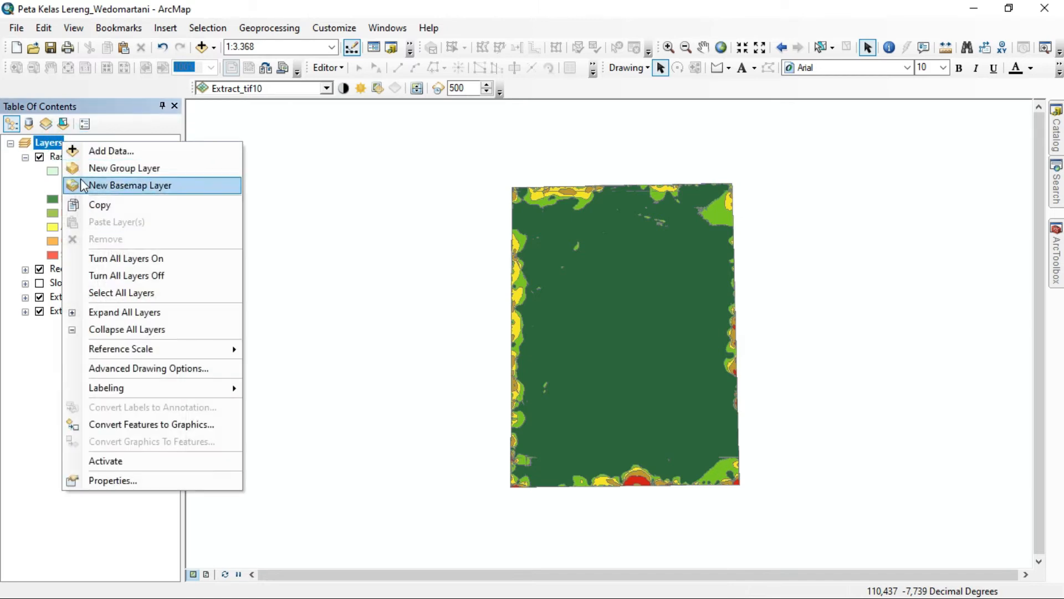
click(126, 152)
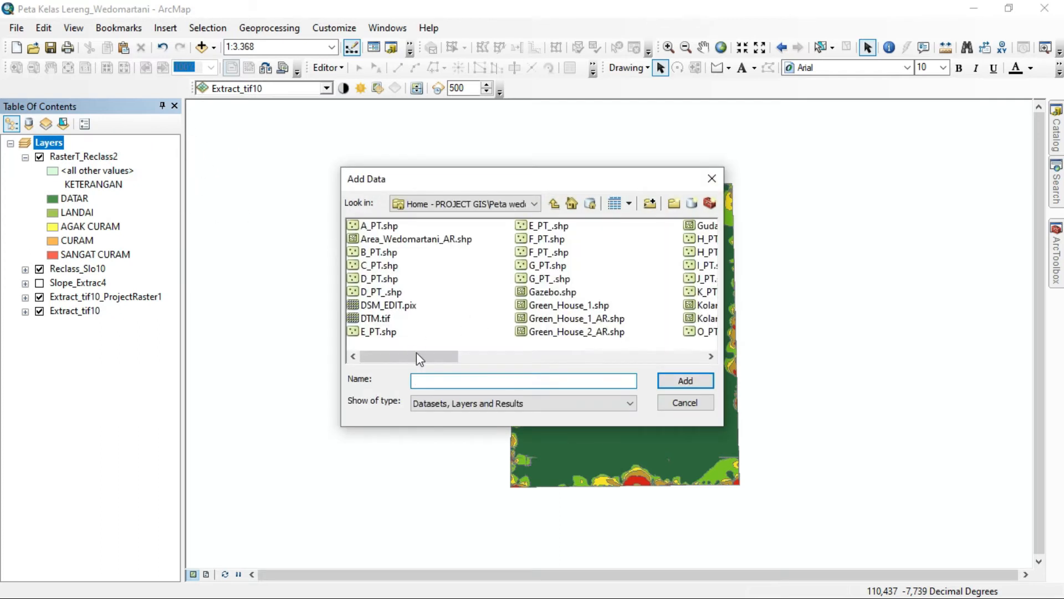
drag(436, 354, 556, 369)
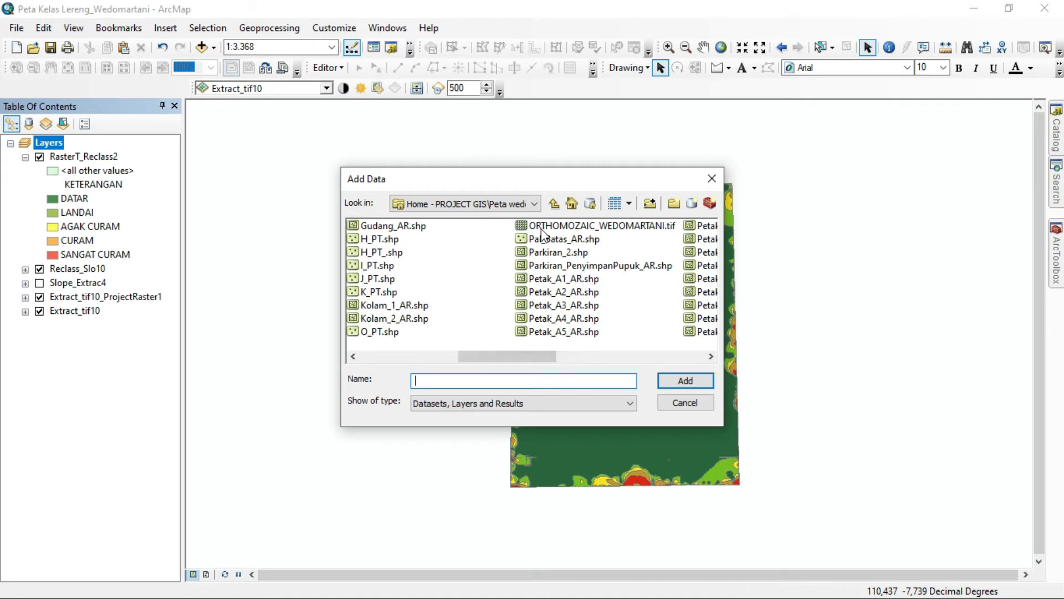
click(542, 228)
click(686, 381)
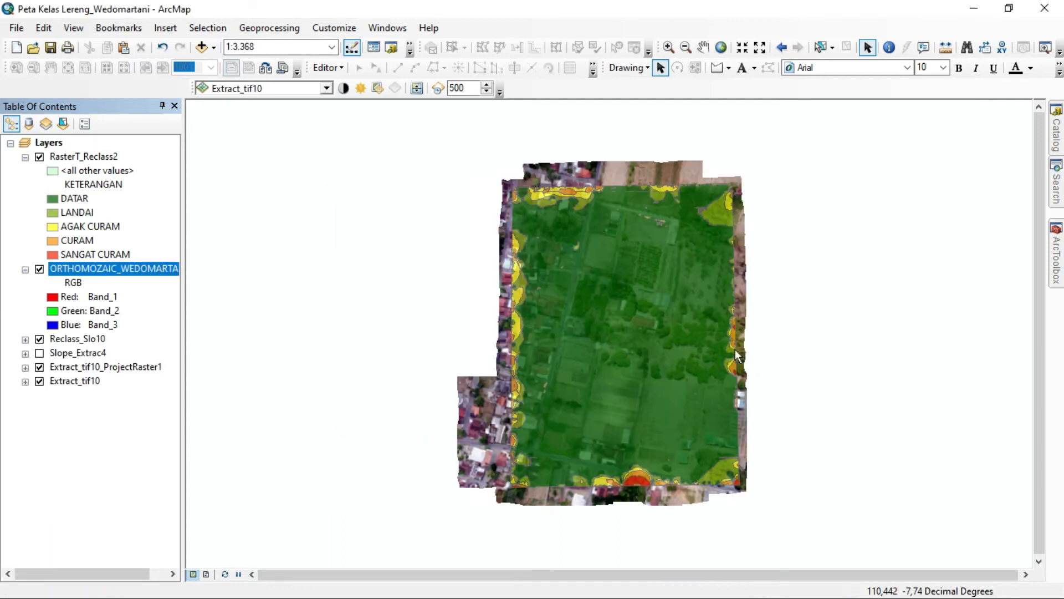
scroll(723, 337, up, 2)
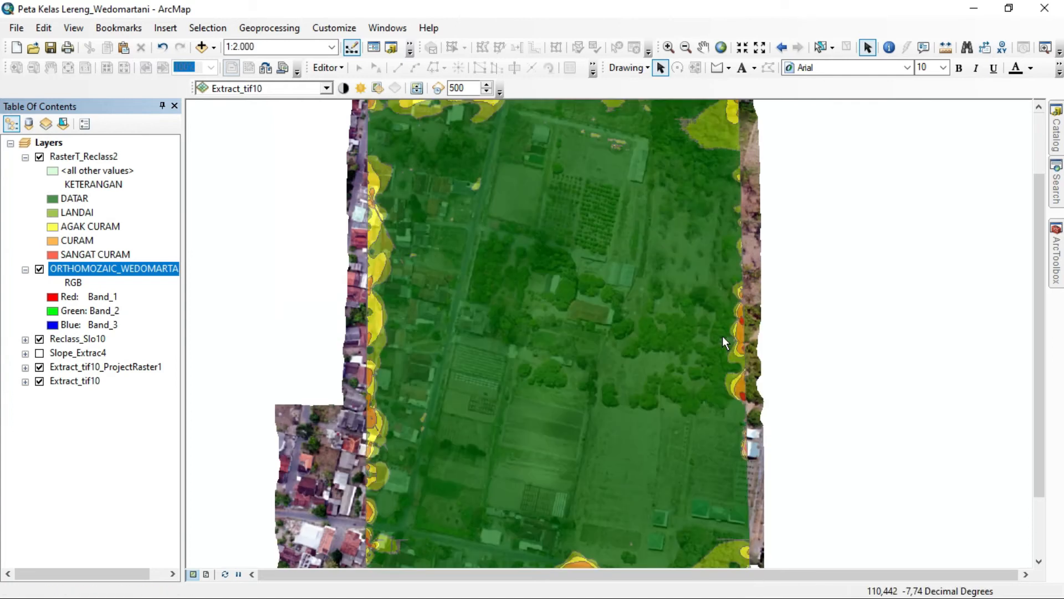
scroll(723, 336, down, 2)
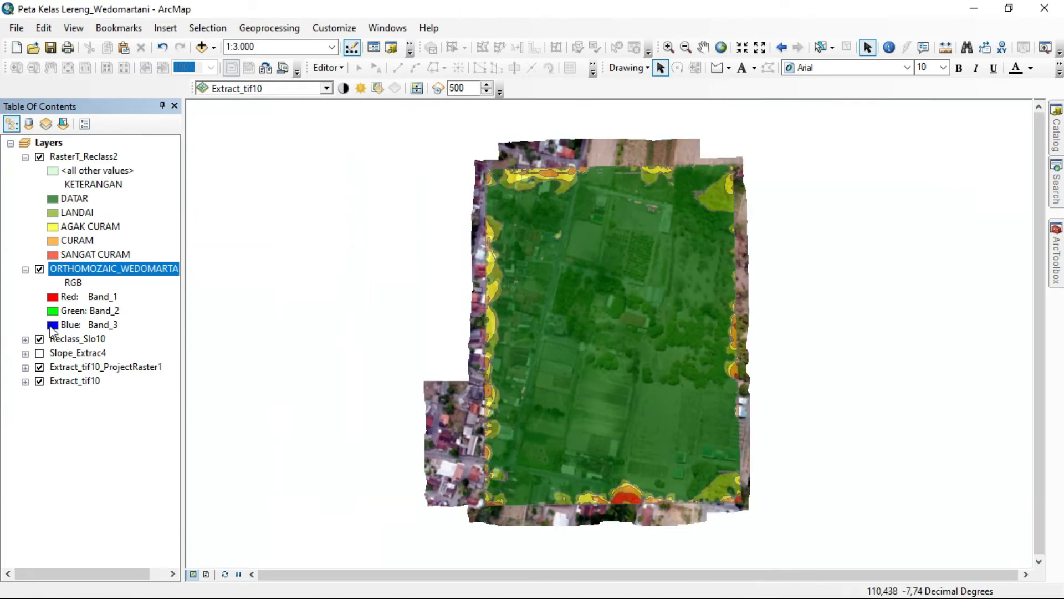
click(53, 145)
right_click(52, 145)
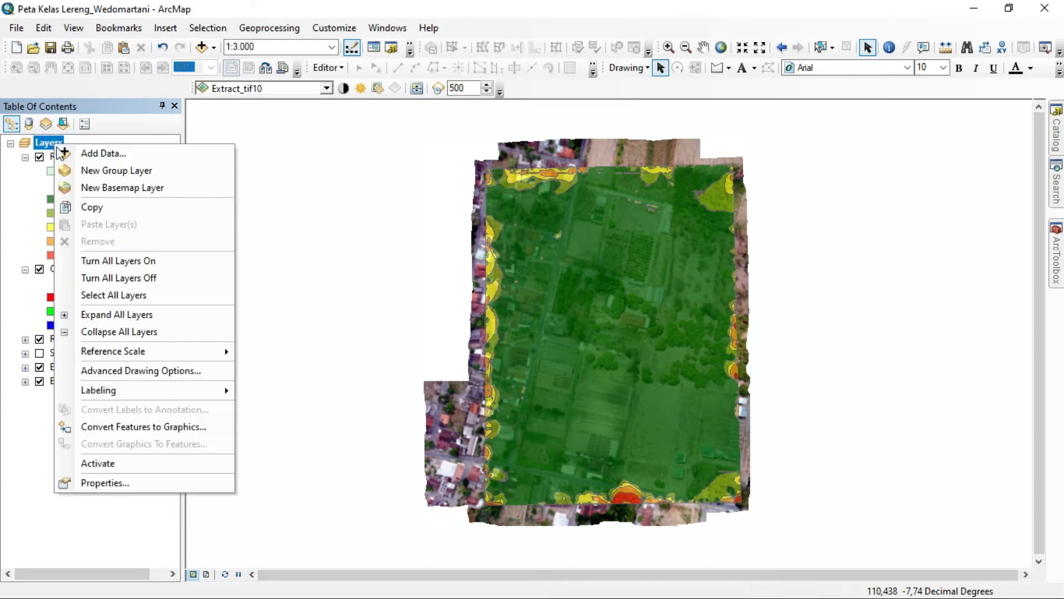
click(83, 153)
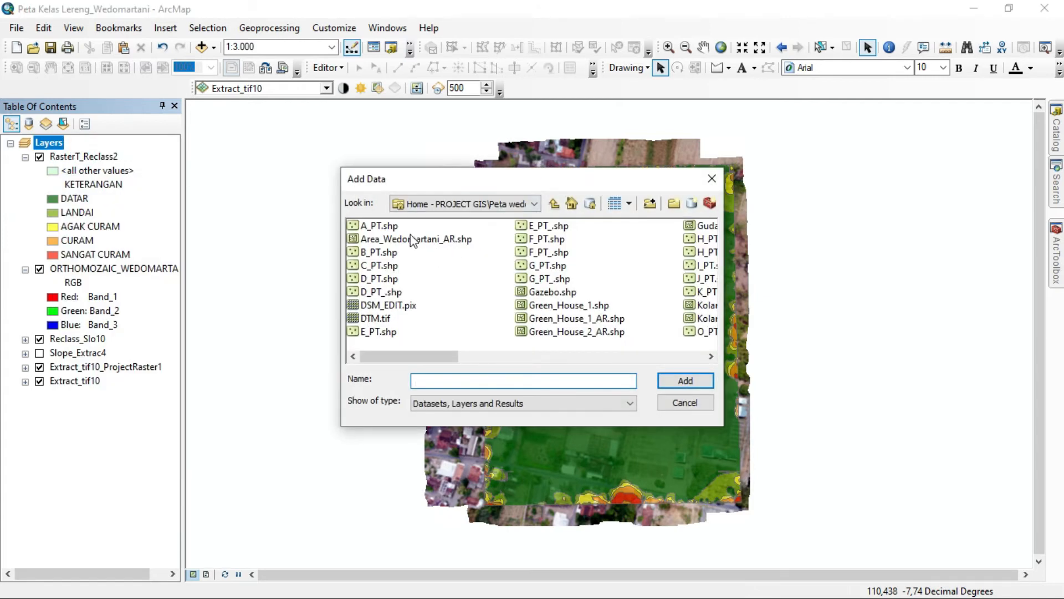
click(425, 244)
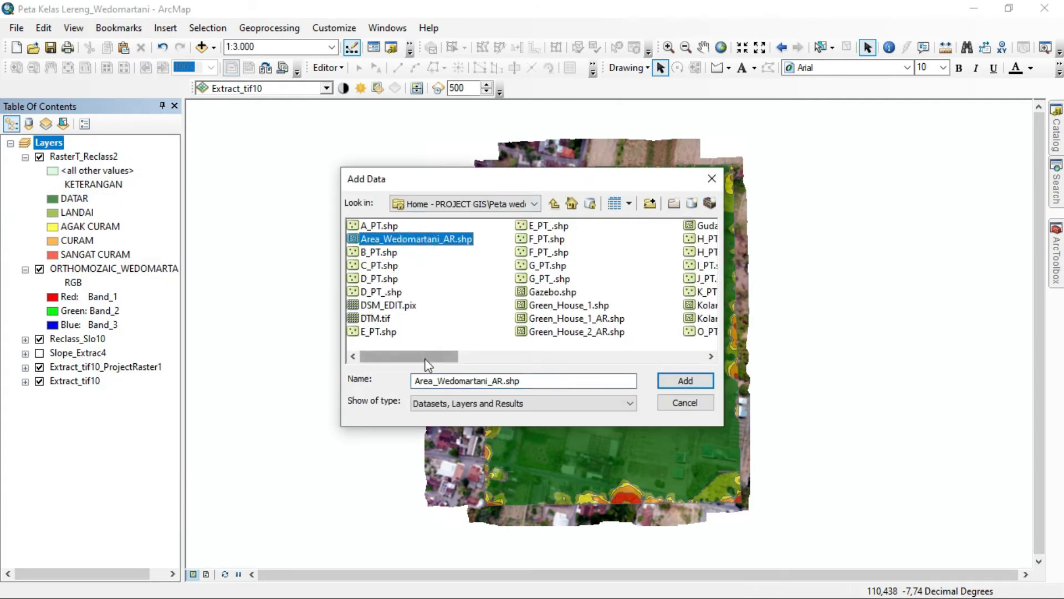
drag(425, 357, 455, 362)
click(711, 178)
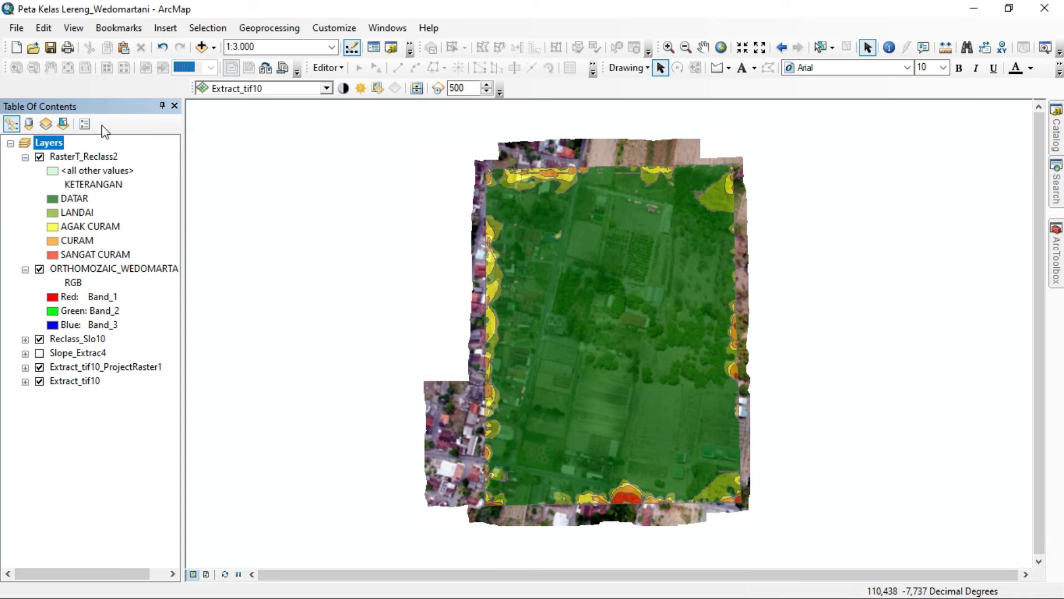
Step: Add the Area_Wedomartani_AR.shp shapefile from the project folder to the data frame
right_click(44, 141)
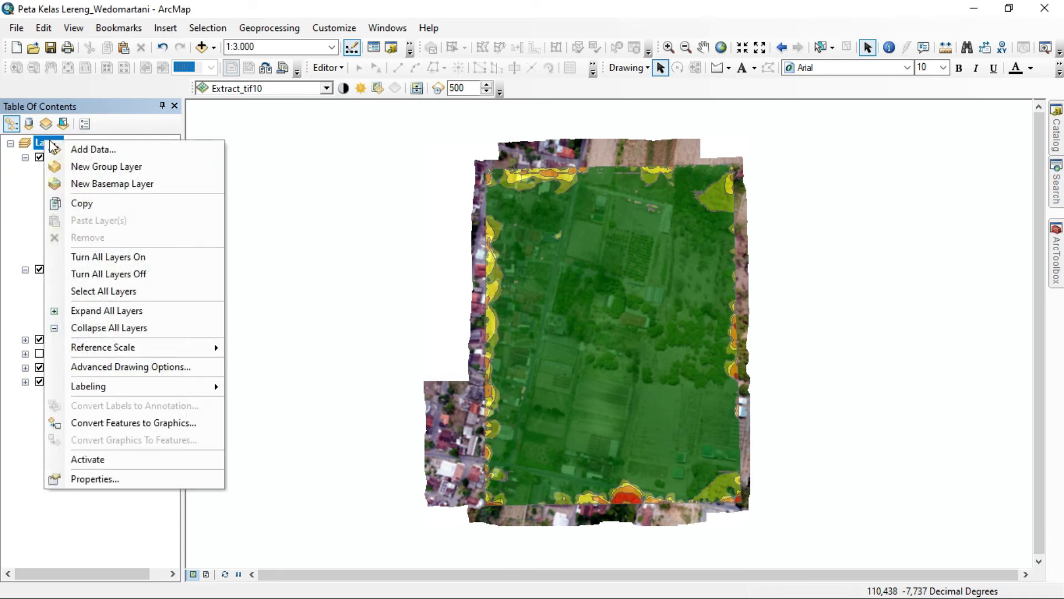
click(97, 151)
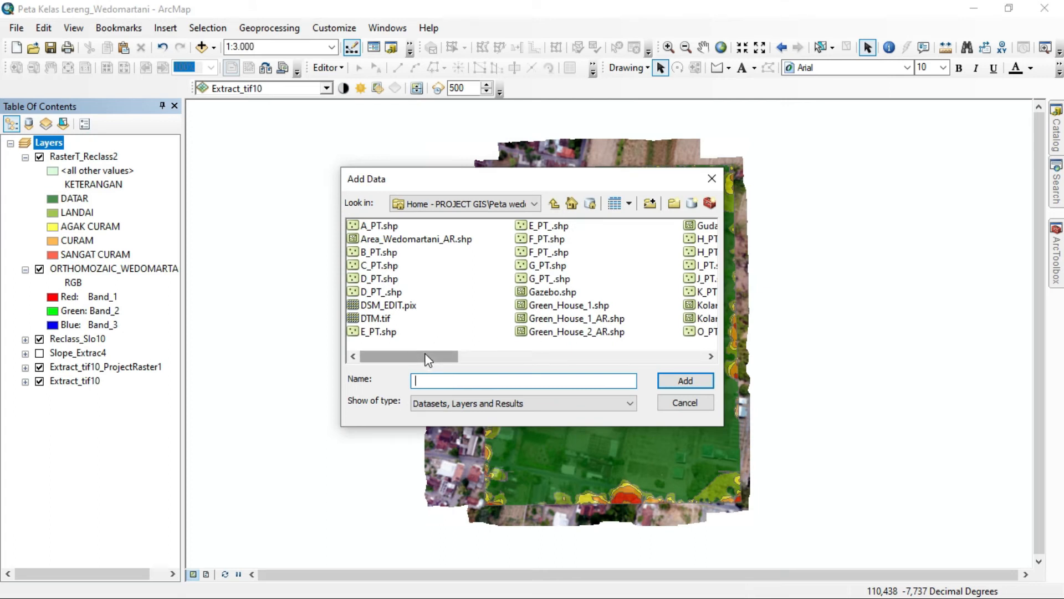
click(415, 238)
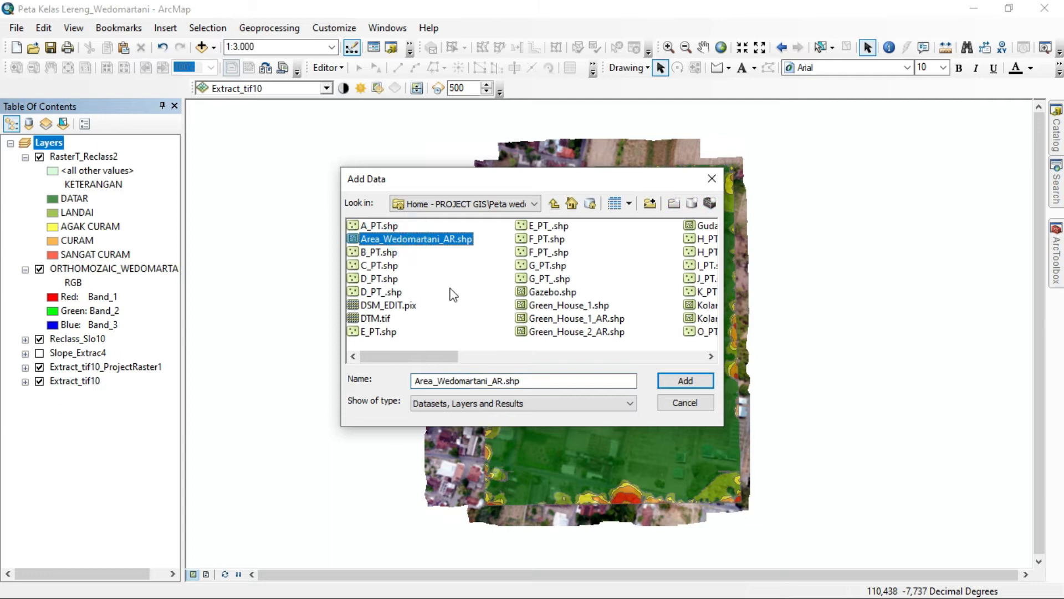
click(665, 380)
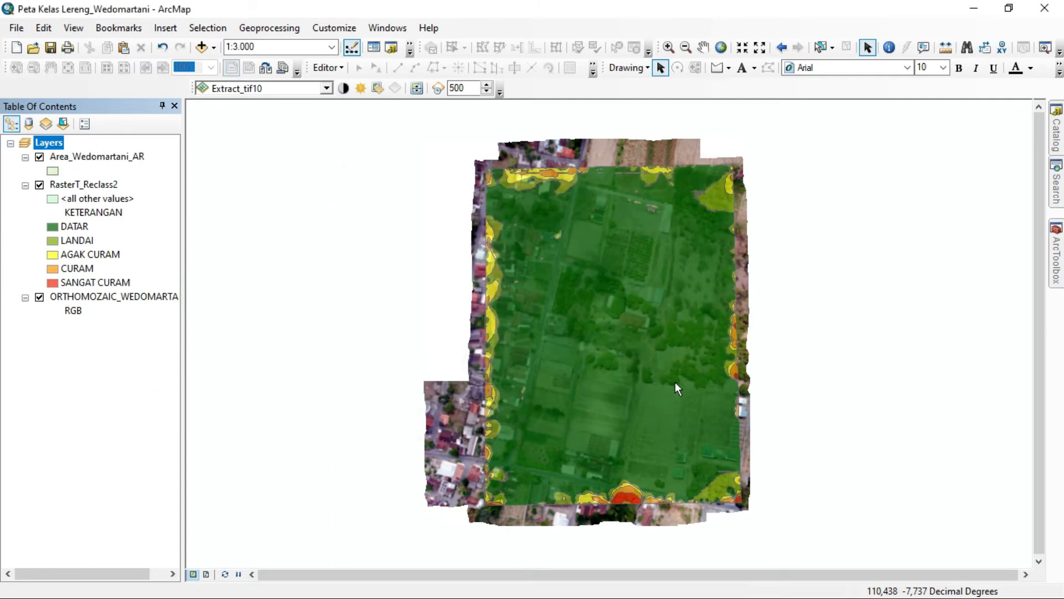
Step: Symbolize the Area_Wedomartani_AR layer as Hollow with a dark blue outline of width 2
double_click(53, 171)
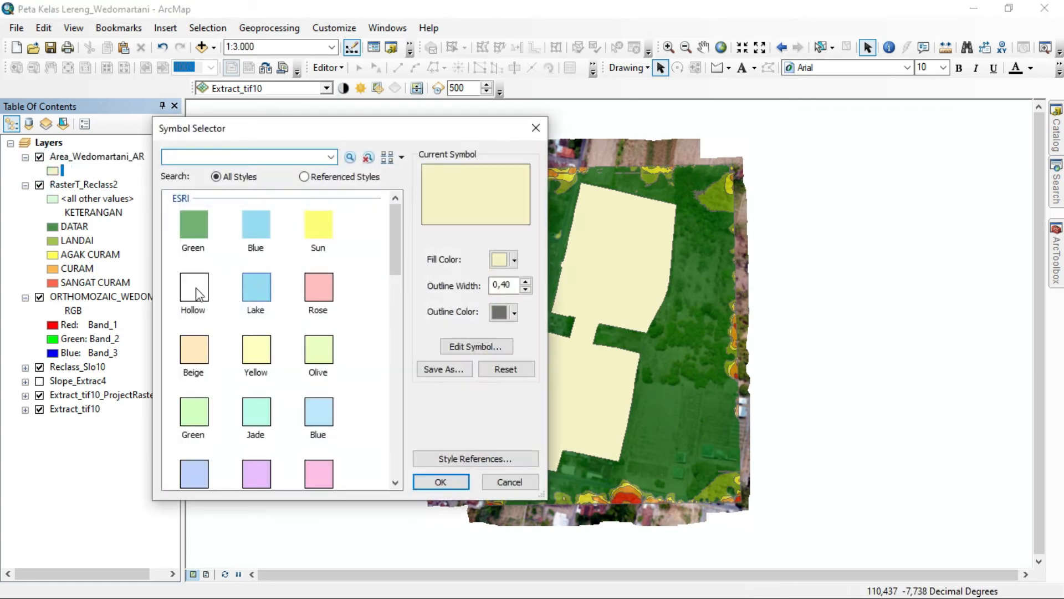
click(198, 294)
click(525, 281)
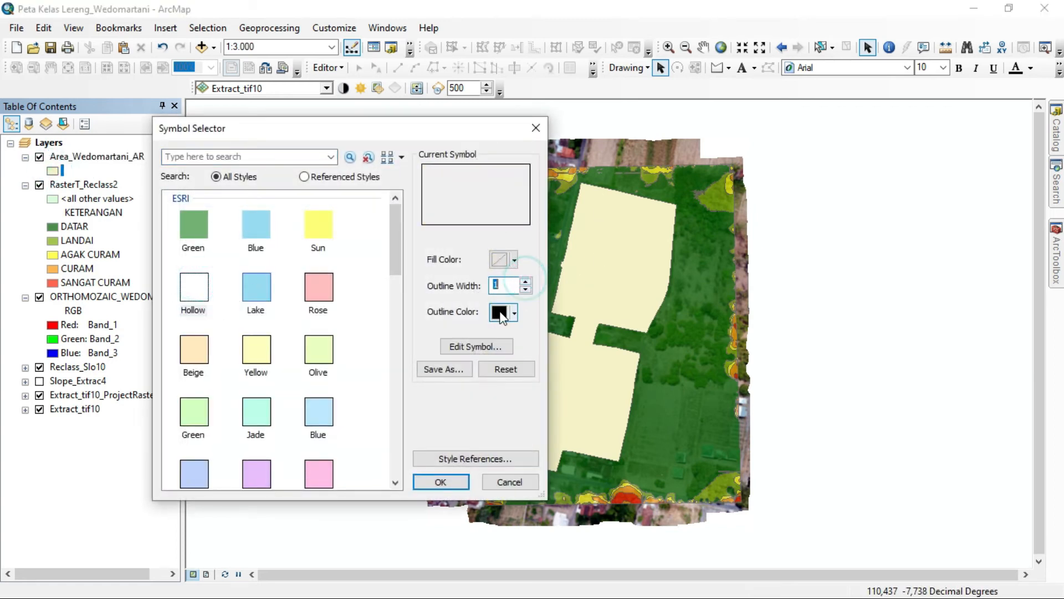
click(525, 281)
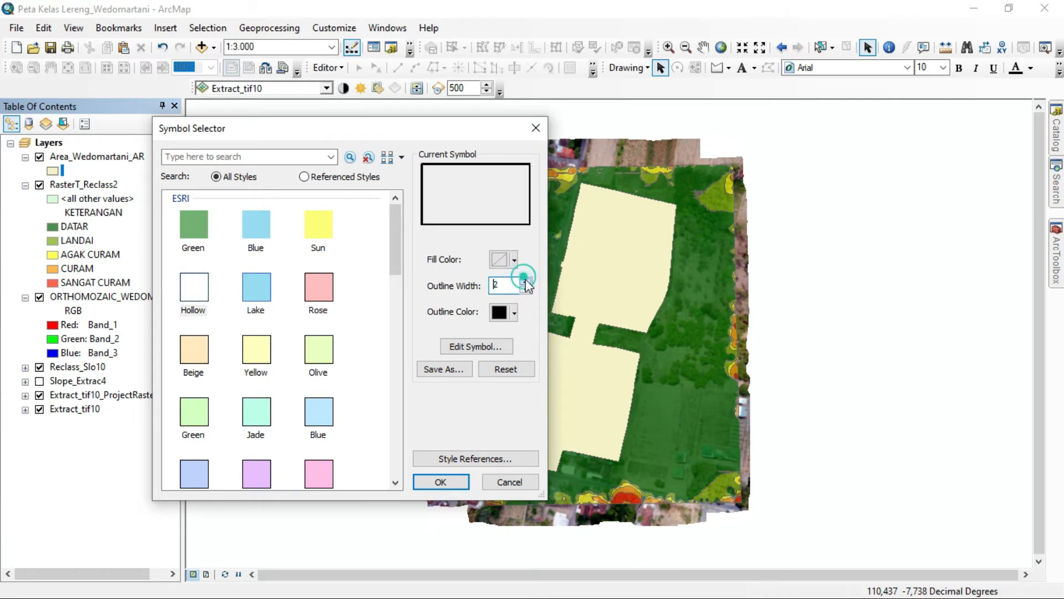
click(514, 313)
click(623, 381)
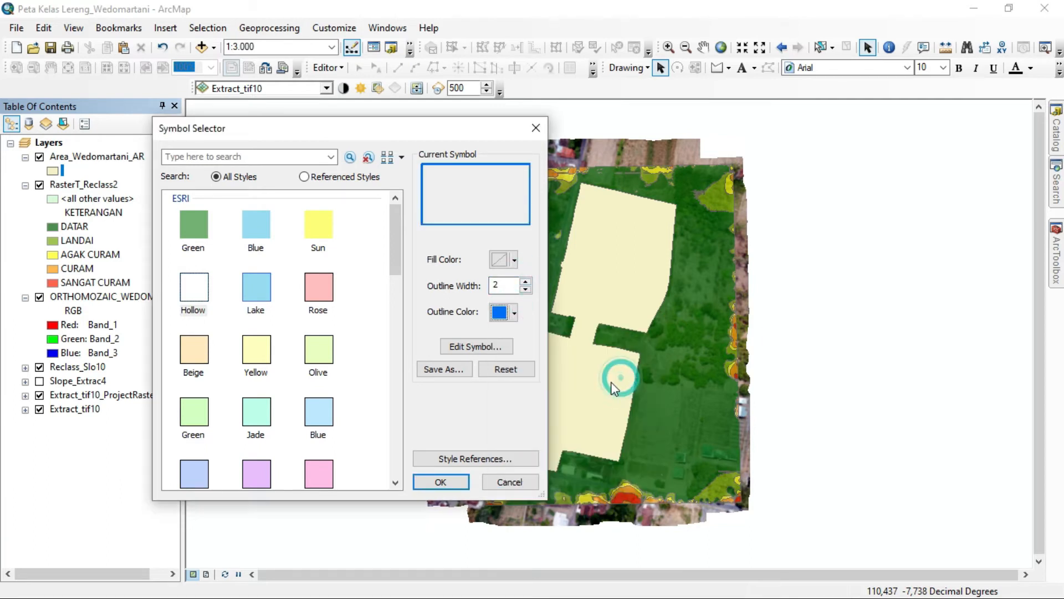
click(514, 313)
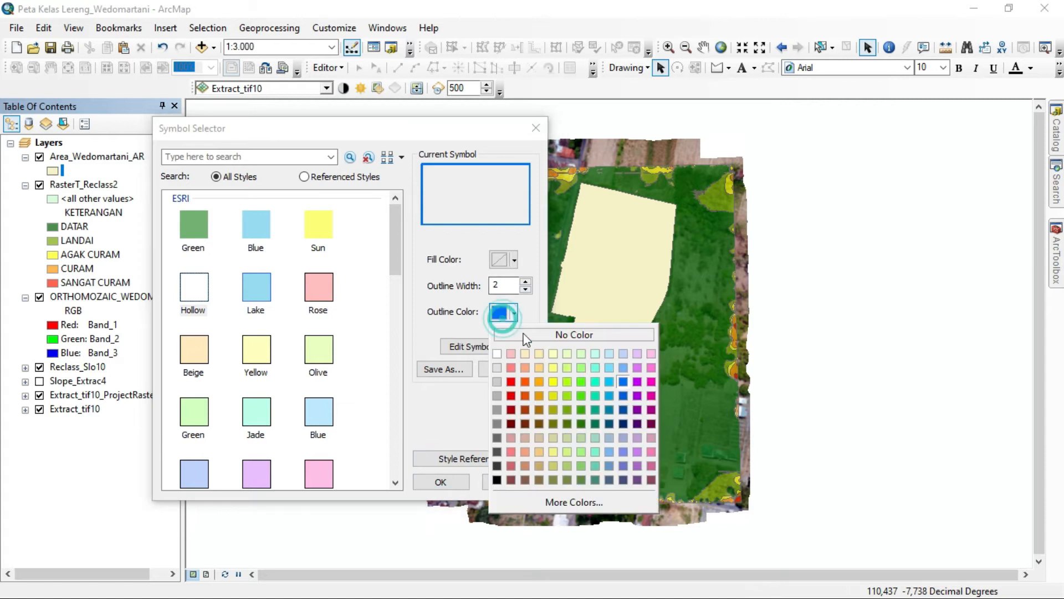
click(620, 392)
click(453, 482)
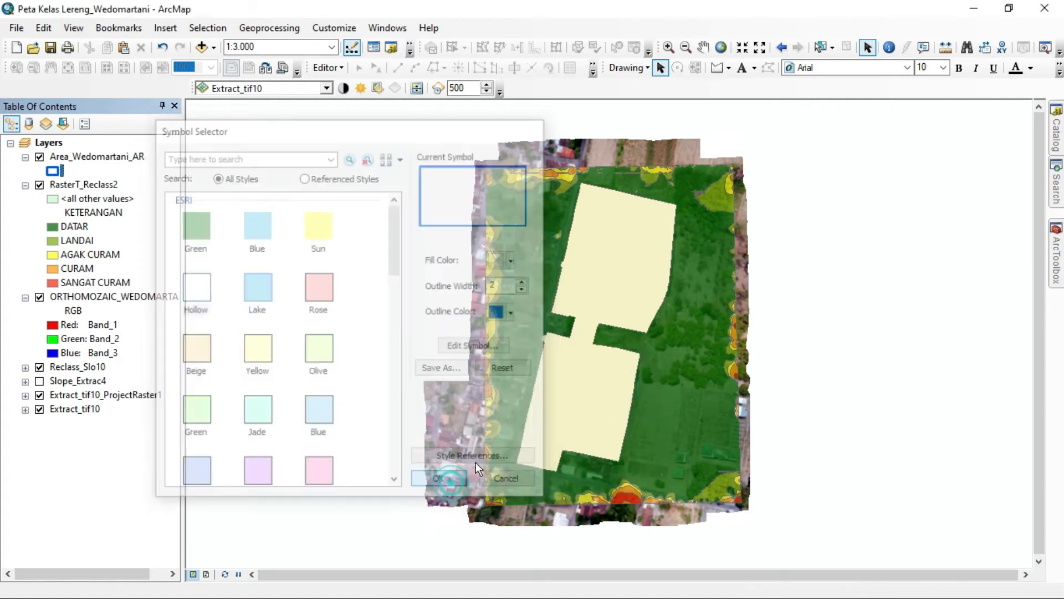
scroll(783, 299, down, 1)
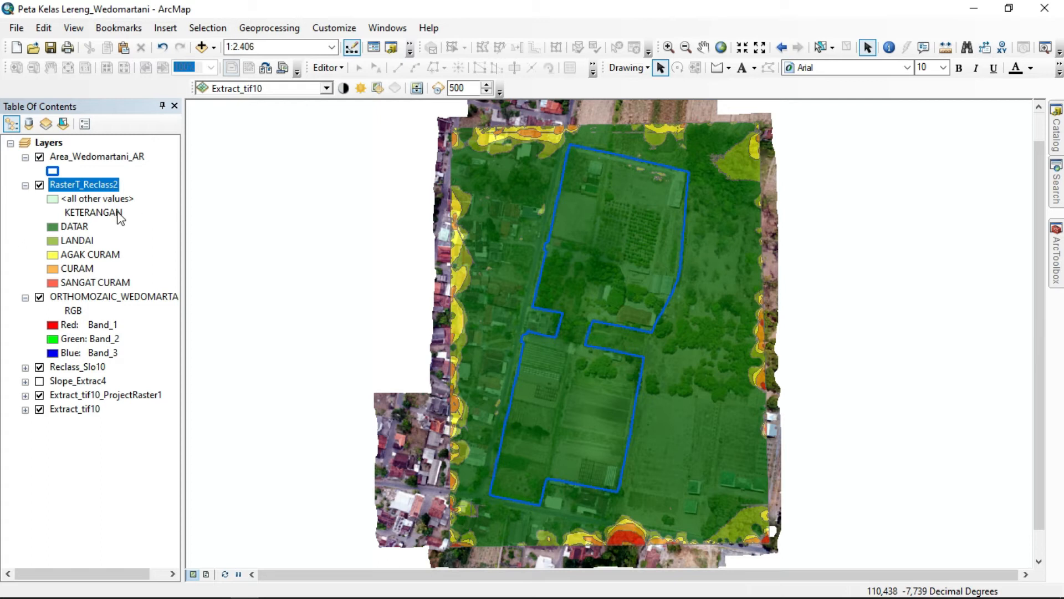
Step: Export all RasterT_Reclass2 features to Kelasa_Lereng_AR.shp in the Peta wedomartani folder, using the layer's source coordinate system, without adding the result to the map
right_click(100, 182)
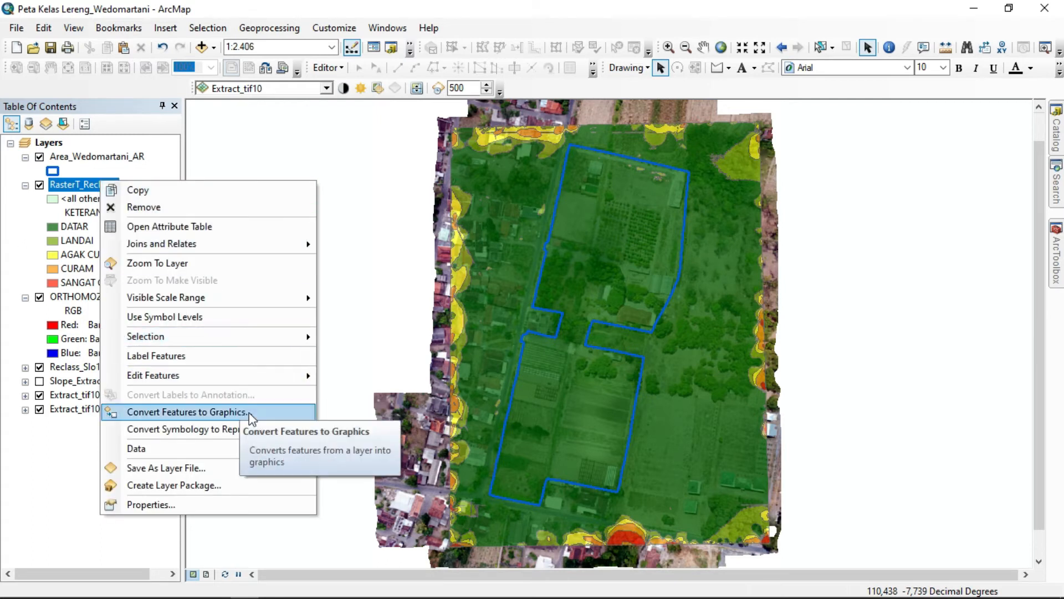
mouse_move(294, 456)
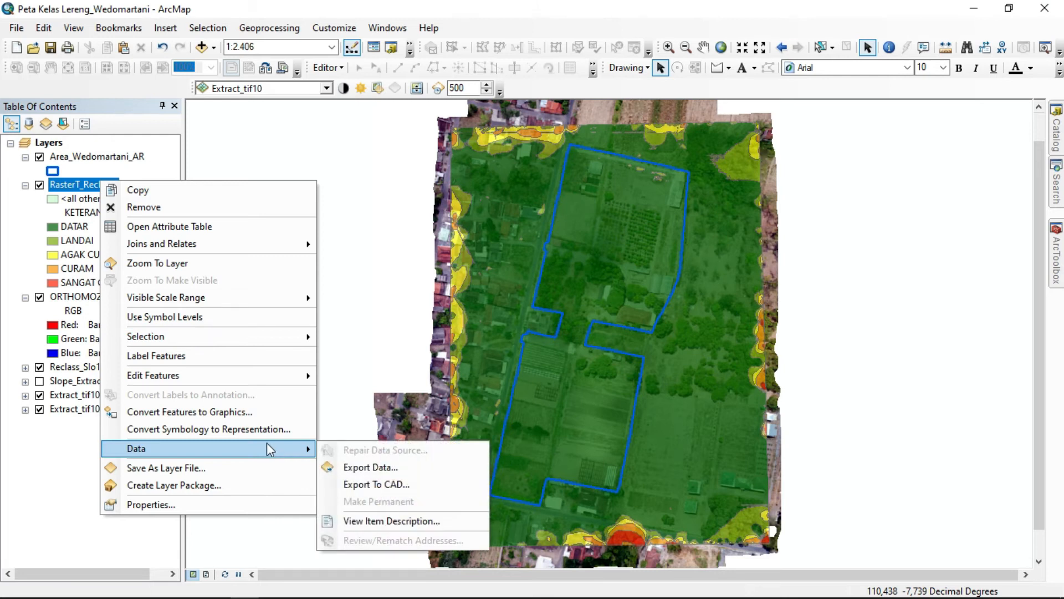
click(335, 469)
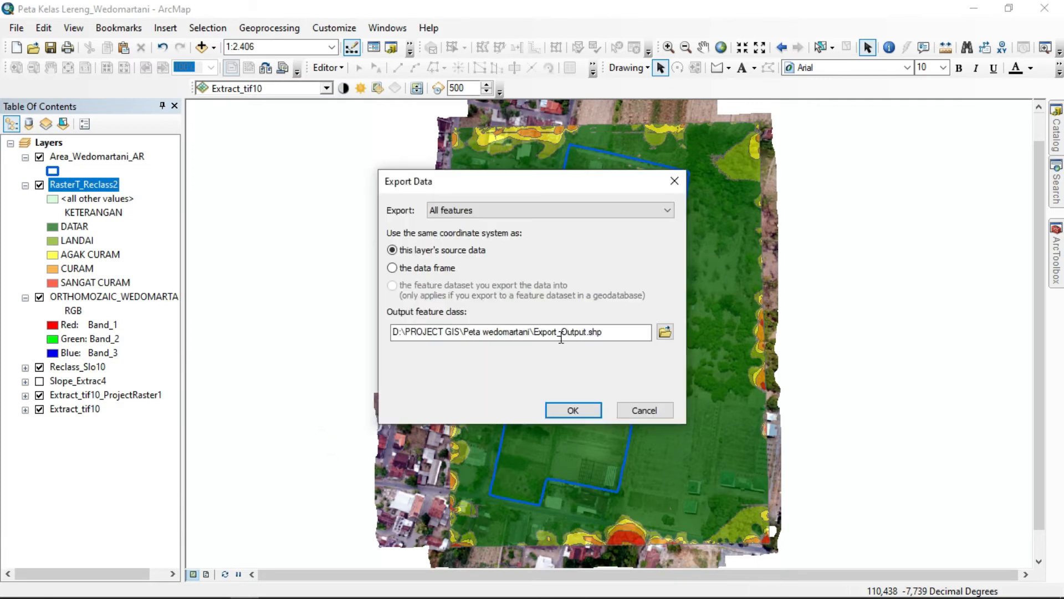
click(665, 332)
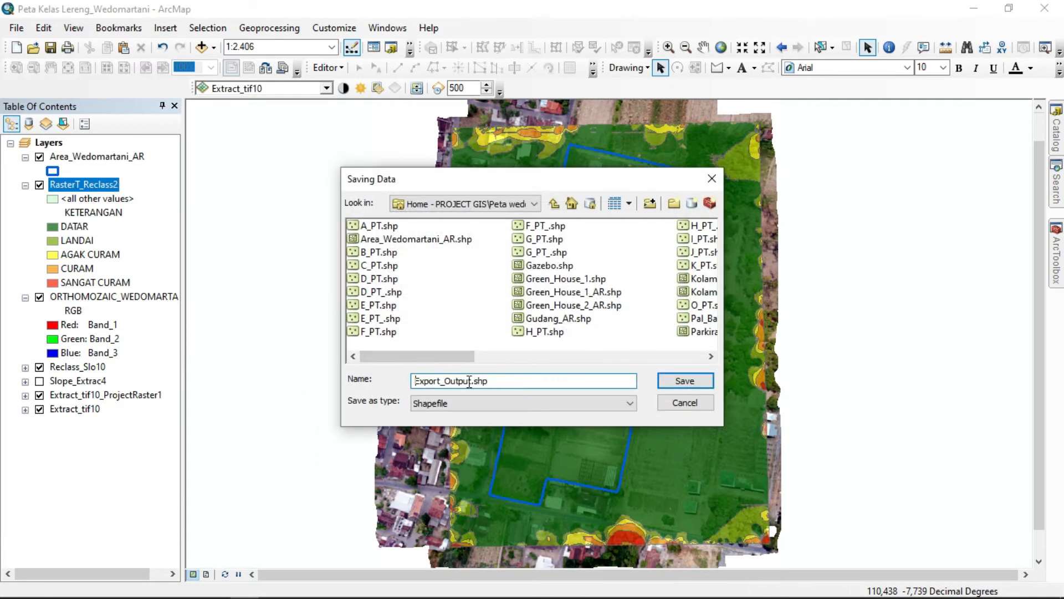
drag(471, 381, 414, 381)
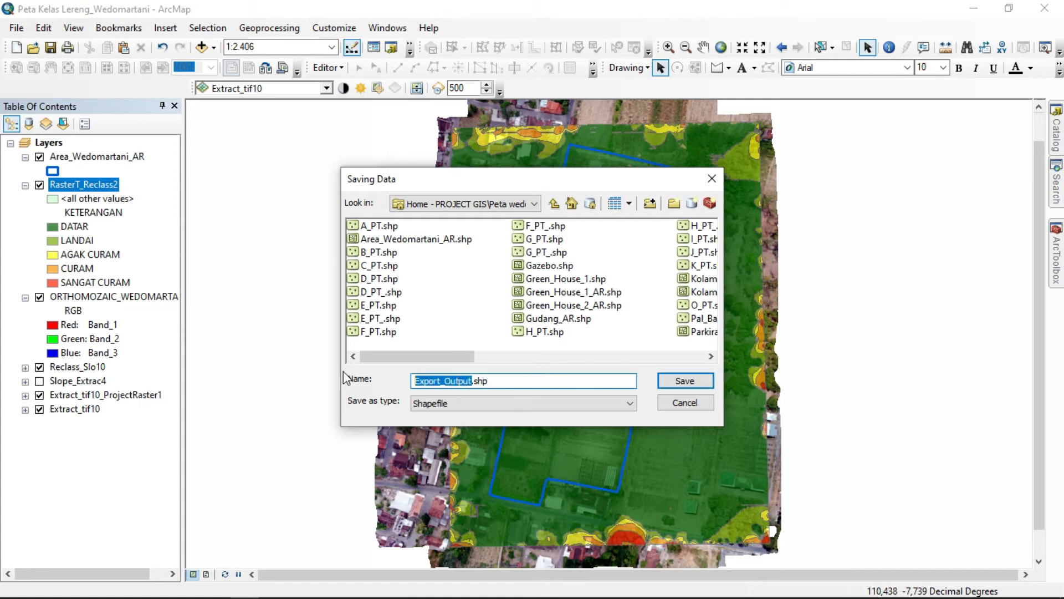
text(K)
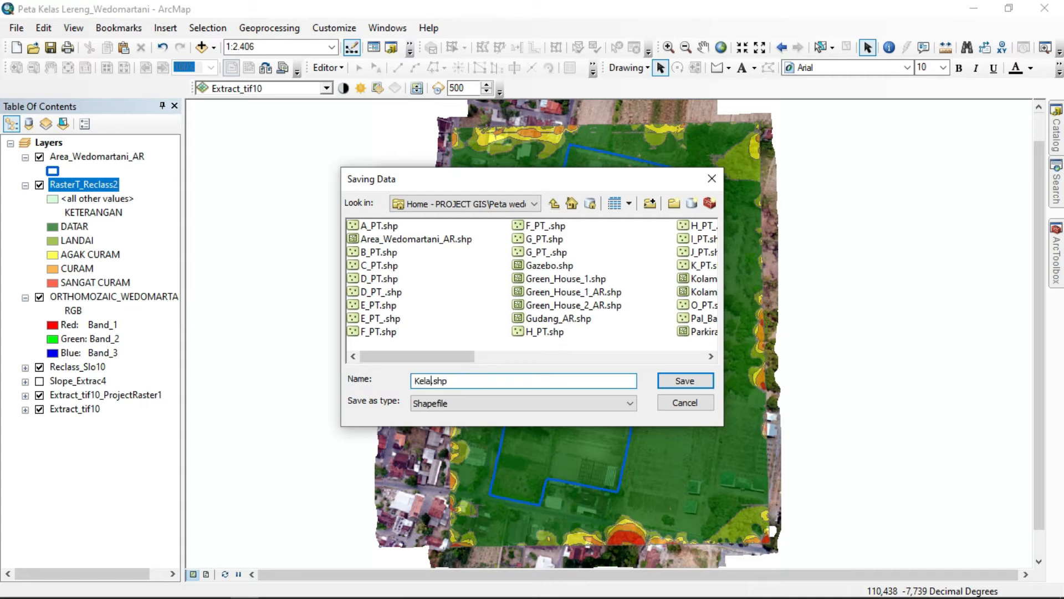
text(elasa-l)
key(BackSpace)
text(Lereng)
click(444, 380)
key(BackSpace)
text(__AR)
click(686, 382)
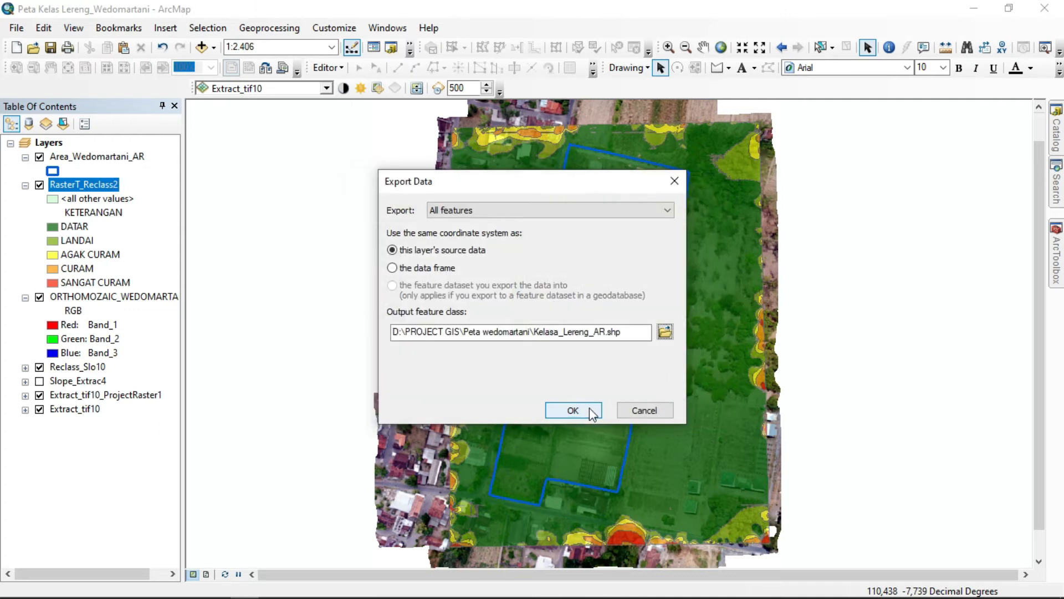
click(590, 408)
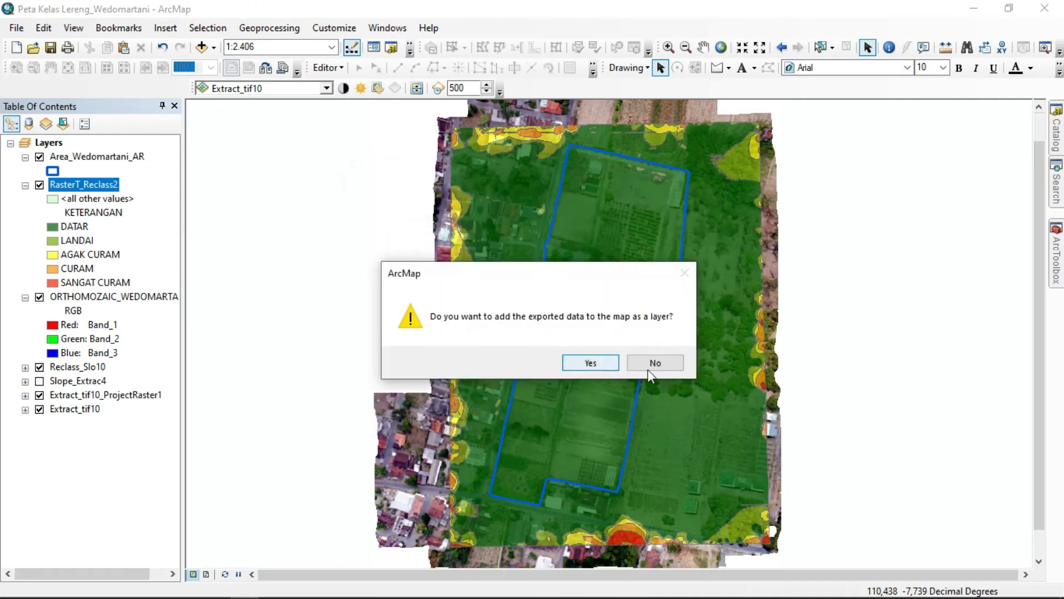
click(648, 369)
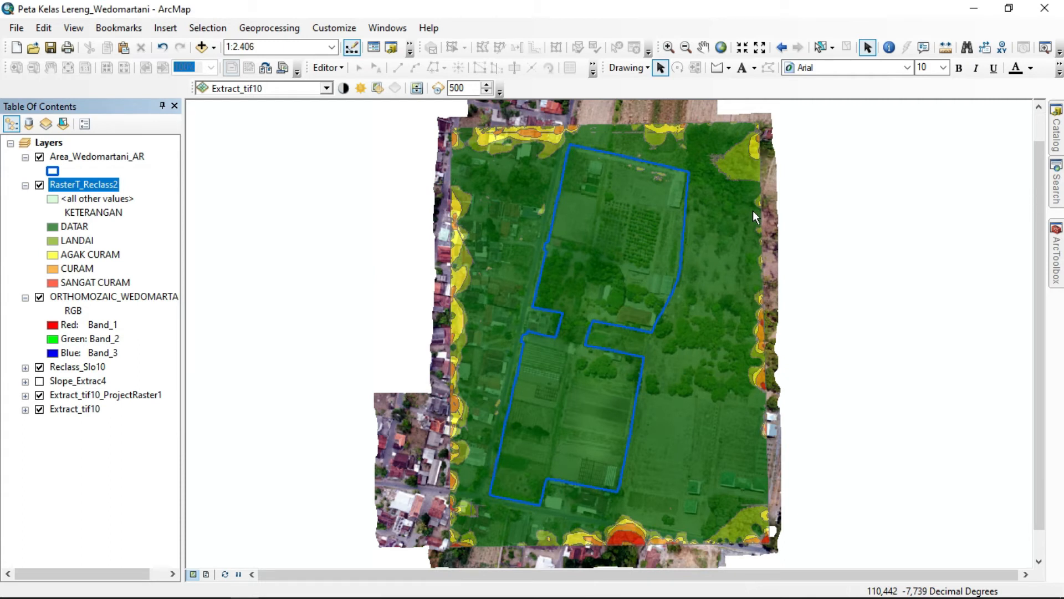
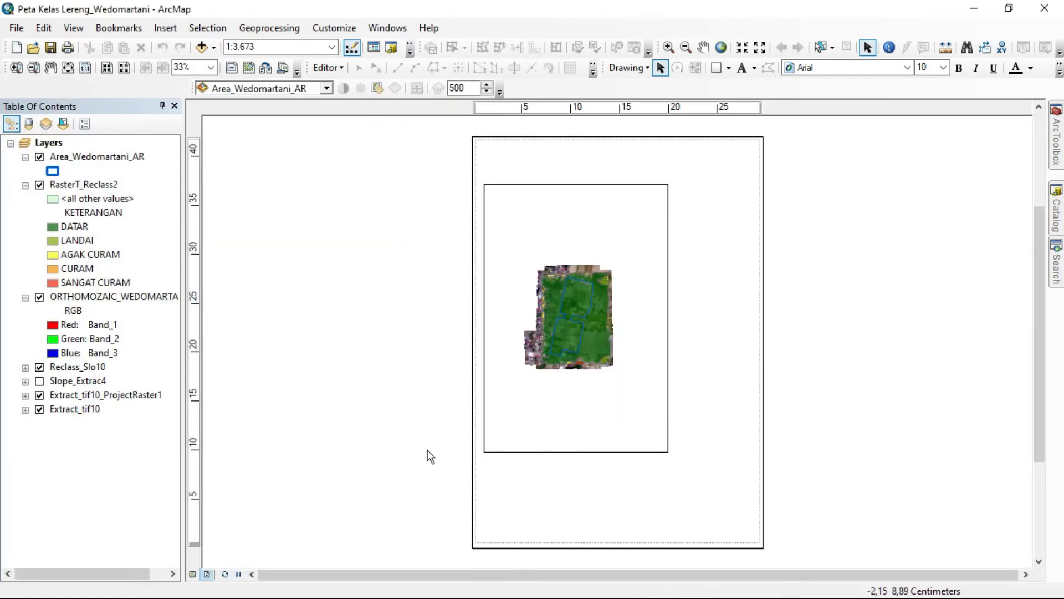
Step: Start a second ArcMap window and open the existing Peta Foto Udara_Wedomartani map in it
key(super)
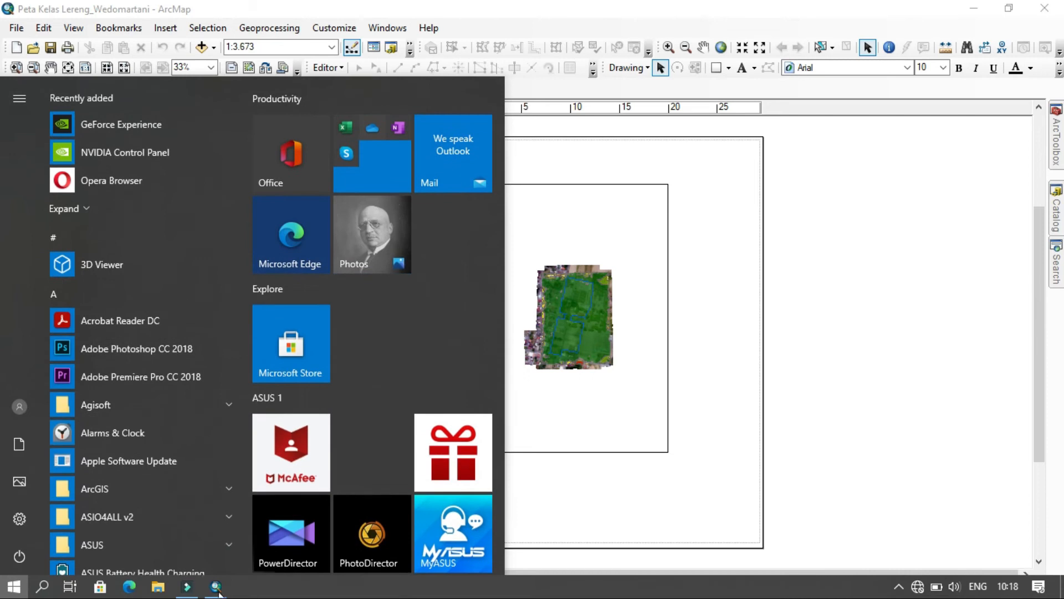
mouse_move(215, 586)
click(256, 507)
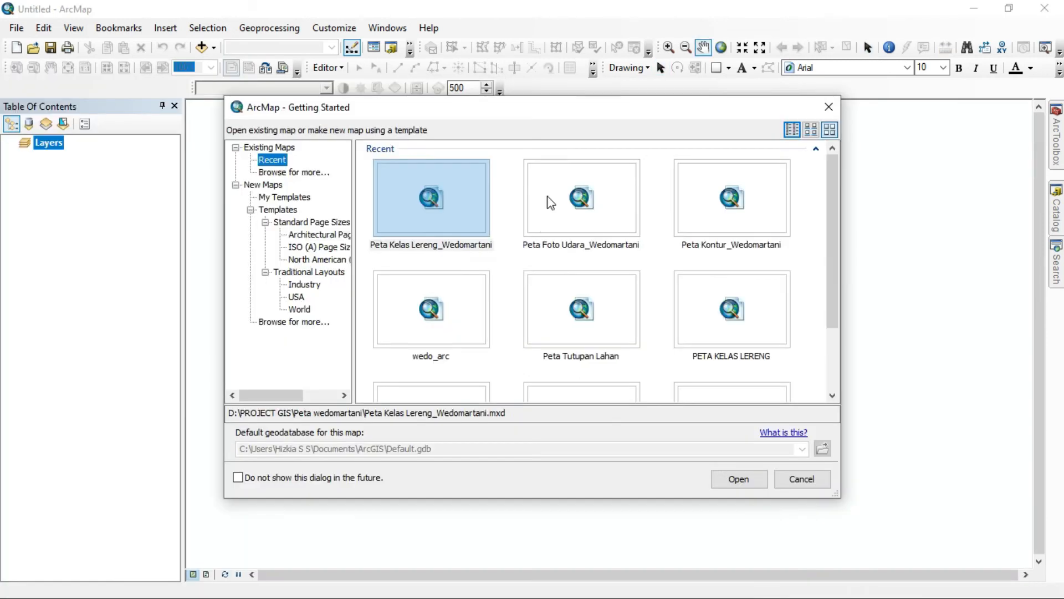
double_click(549, 202)
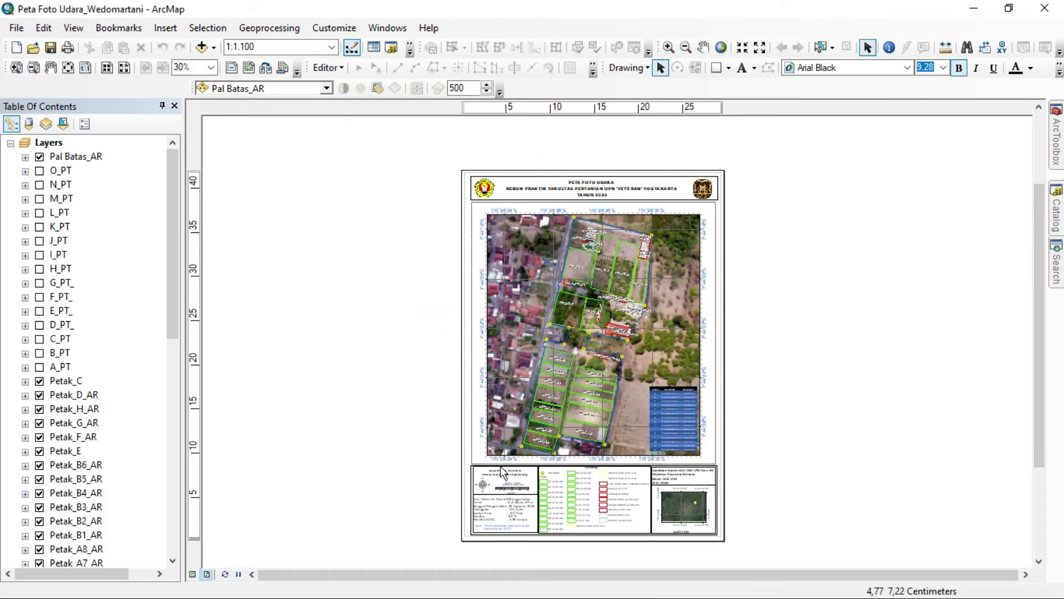
Step: Copy the title header with its frame and both logos from the Peta Foto Udara_Wedomartani layout into the Peta Kelas Lereng_Wedomartani layout
drag(455, 160, 747, 202)
key(super)
mouse_move(221, 589)
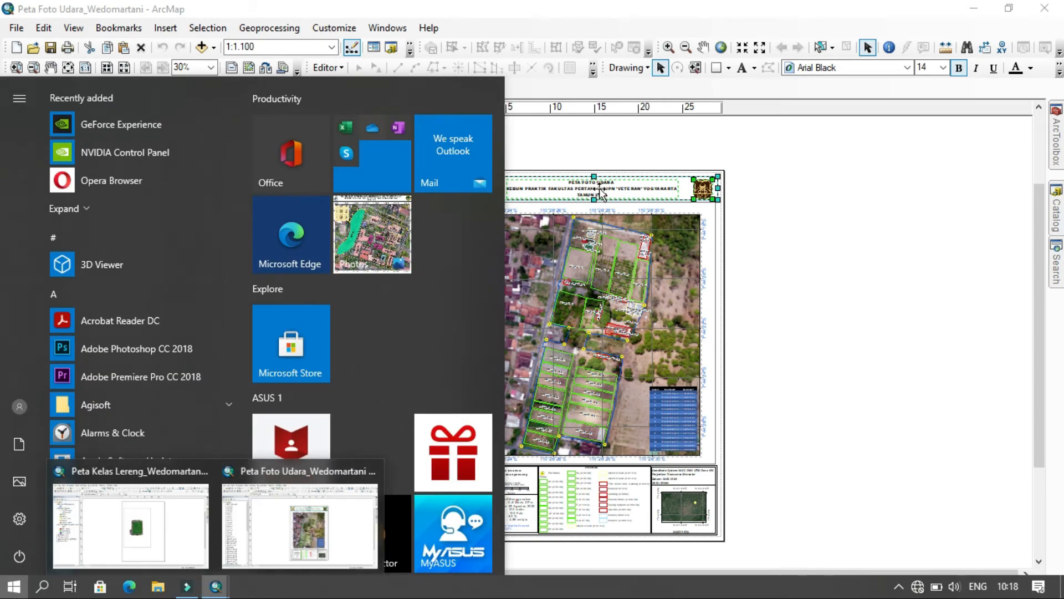
click(145, 524)
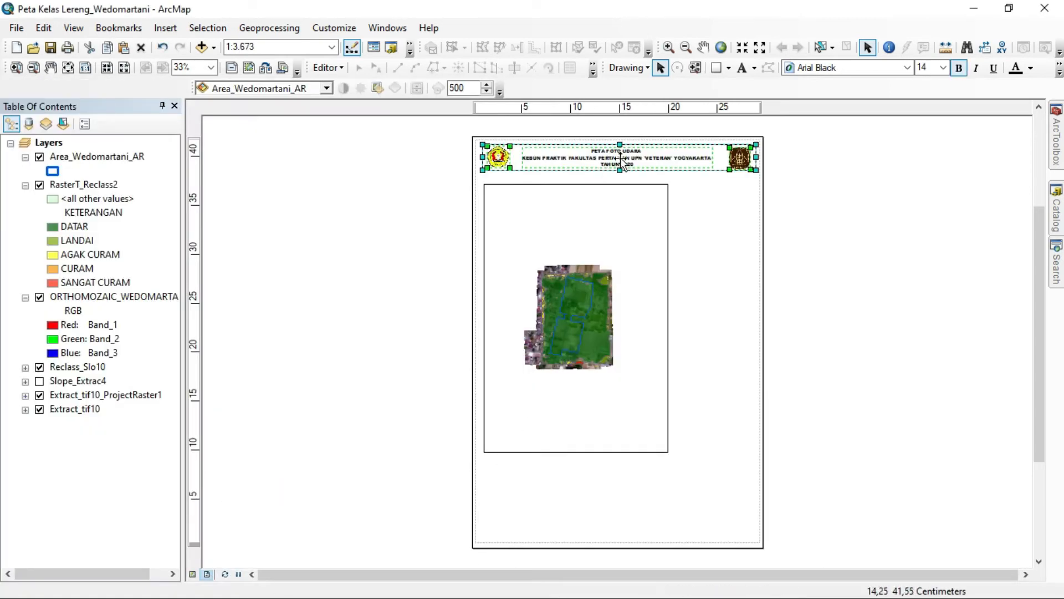
Step: Change the first line of the pasted layout title to PETA KELAS LERENG
double_click(620, 157)
click(497, 222)
key(BackSpace)
key(BackSpace)
key(BackSpace)
key(BackSpace)
key(BackSpace)
key(BackSpace)
key(BackSpace)
key(BackSpace)
key(BackSpace)
key(BackSpace)
text(KELAS LERENG)
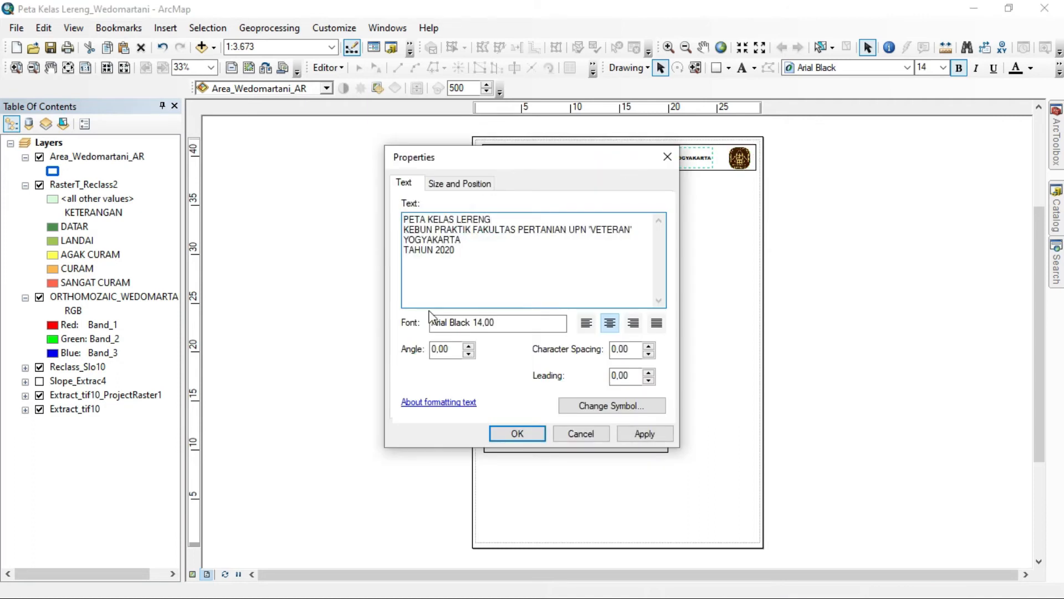
click(517, 434)
Step: Copy the whole information block below the map, including the inset map, from Peta Foto Udara_Wedomartani into the Peta Kelas Lereng_Wedomartani layout
key(super)
mouse_move(221, 588)
click(299, 527)
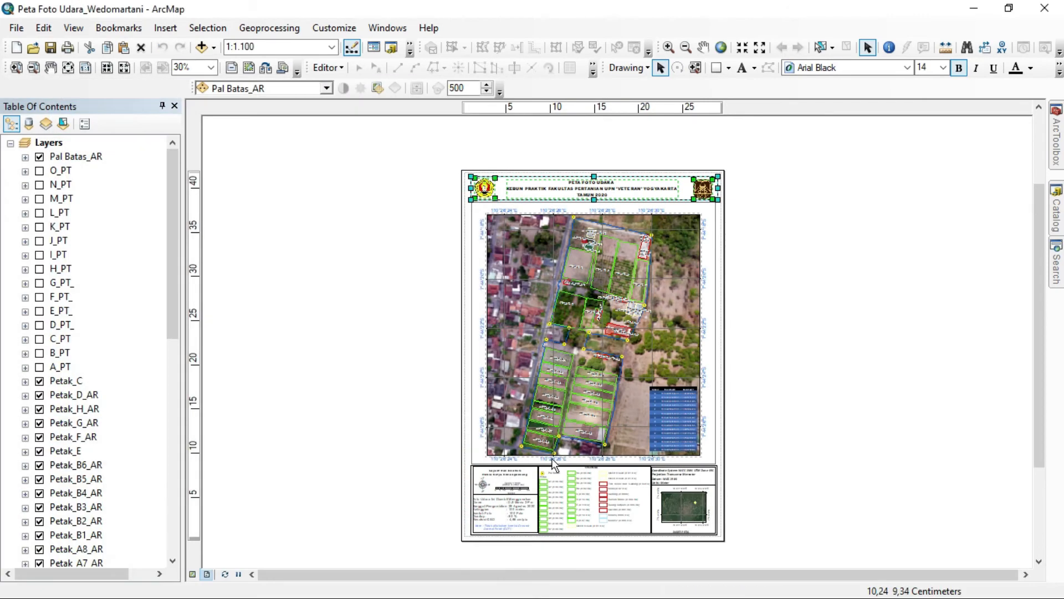
drag(745, 545, 462, 458)
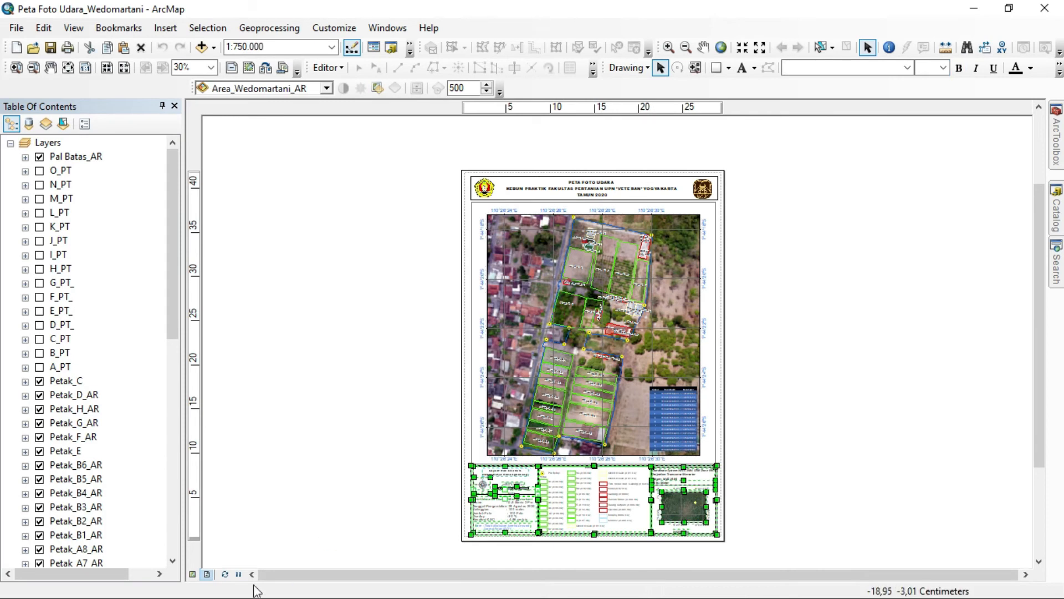
key(alt+Tab)
key(ctrl+v)
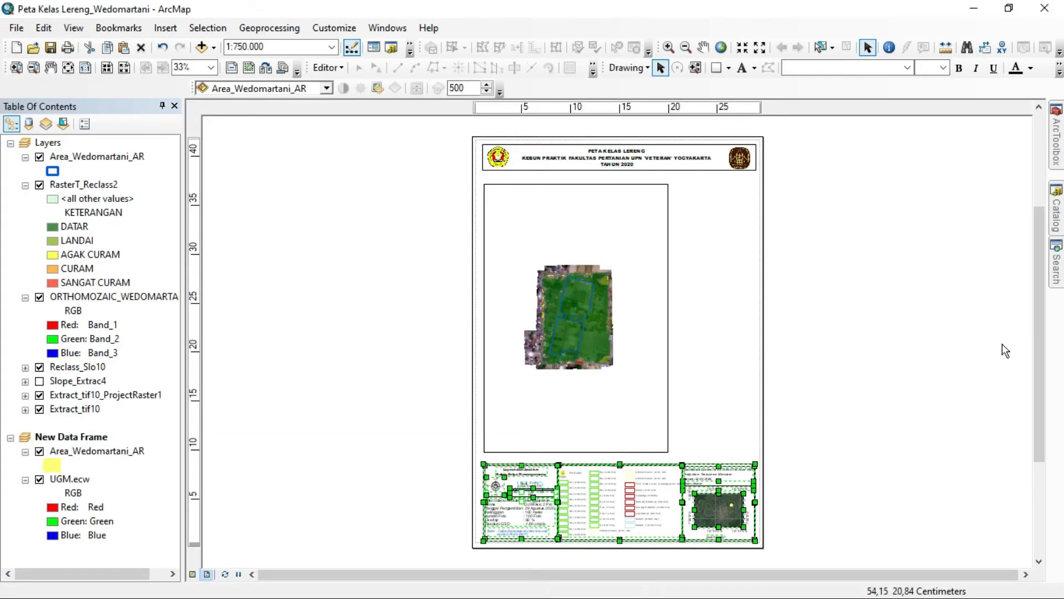
Step: Delete the old plot and building legend from the middle box of the pasted information block
click(911, 427)
scroll(910, 427, down, 1)
drag(654, 573, 571, 574)
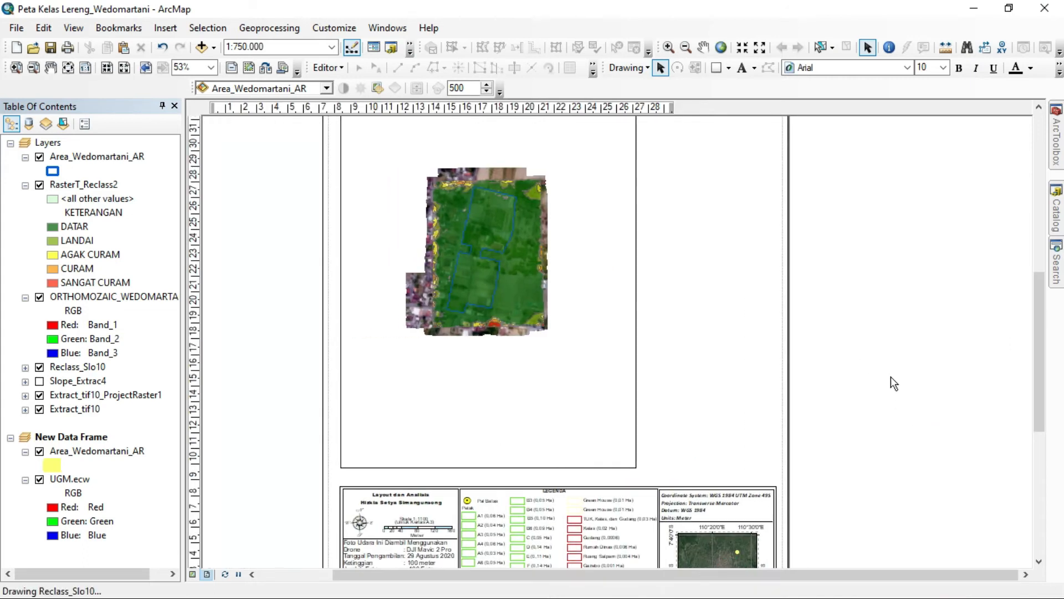
scroll(891, 375, down, 1)
drag(832, 463, 930, 267)
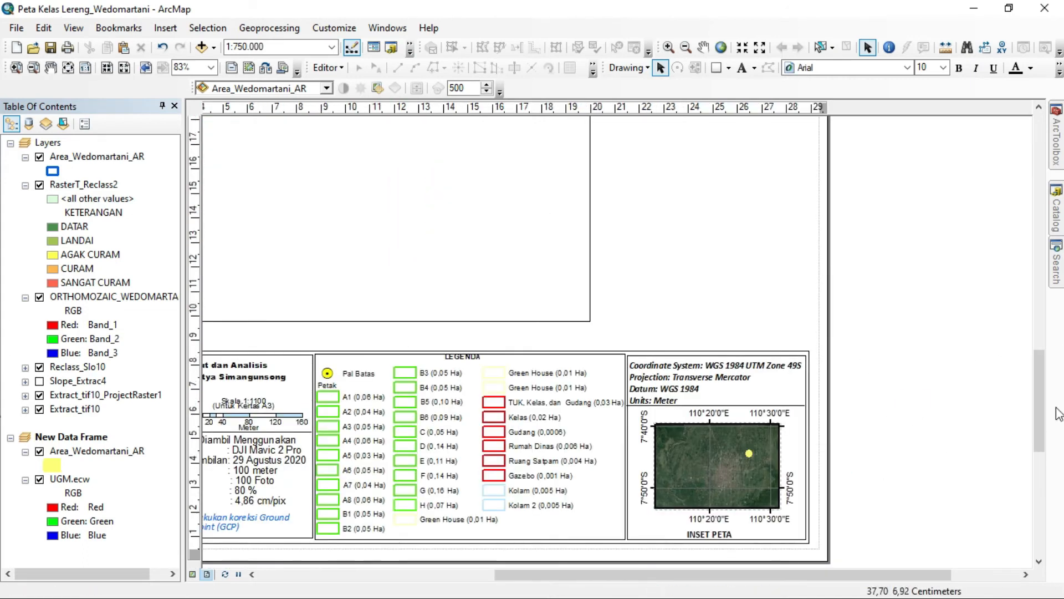
drag(1041, 409, 1040, 437)
drag(560, 575, 495, 574)
drag(457, 452, 683, 250)
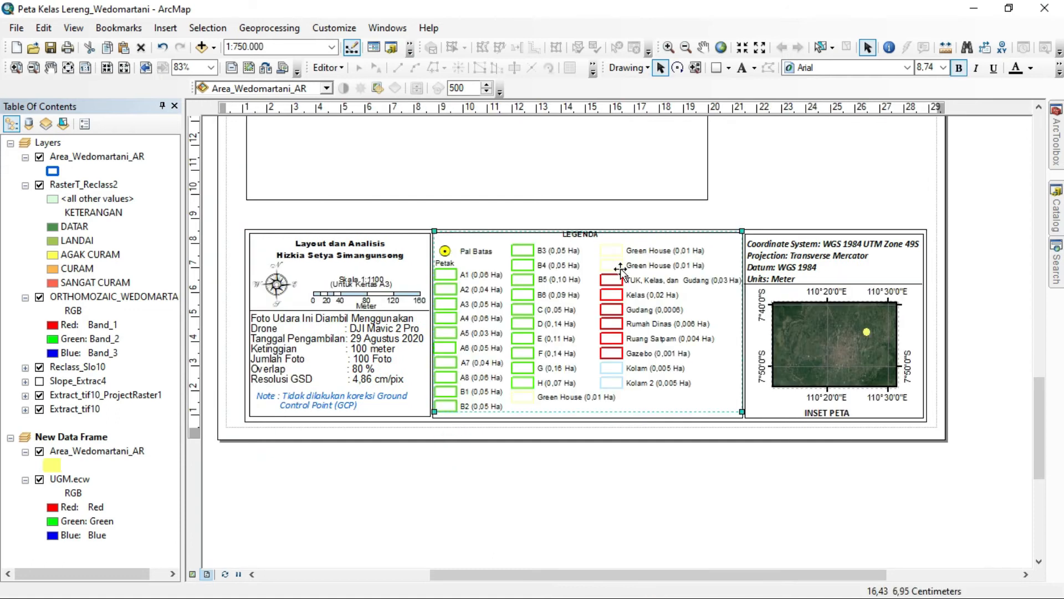
key(Delete)
click(165, 27)
click(209, 147)
click(745, 138)
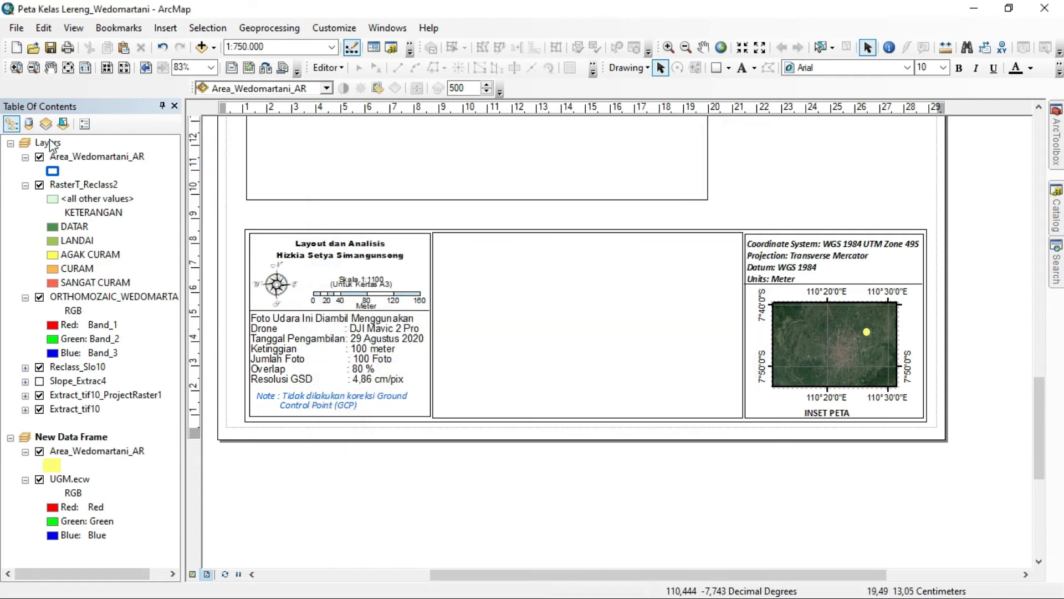
Step: Activate the Layers data frame and insert a legend titled LEGENDA that contains only the RasterT_Reclass2 layer
right_click(48, 143)
click(97, 461)
click(166, 28)
click(186, 136)
click(491, 320)
double_click(420, 220)
click(666, 449)
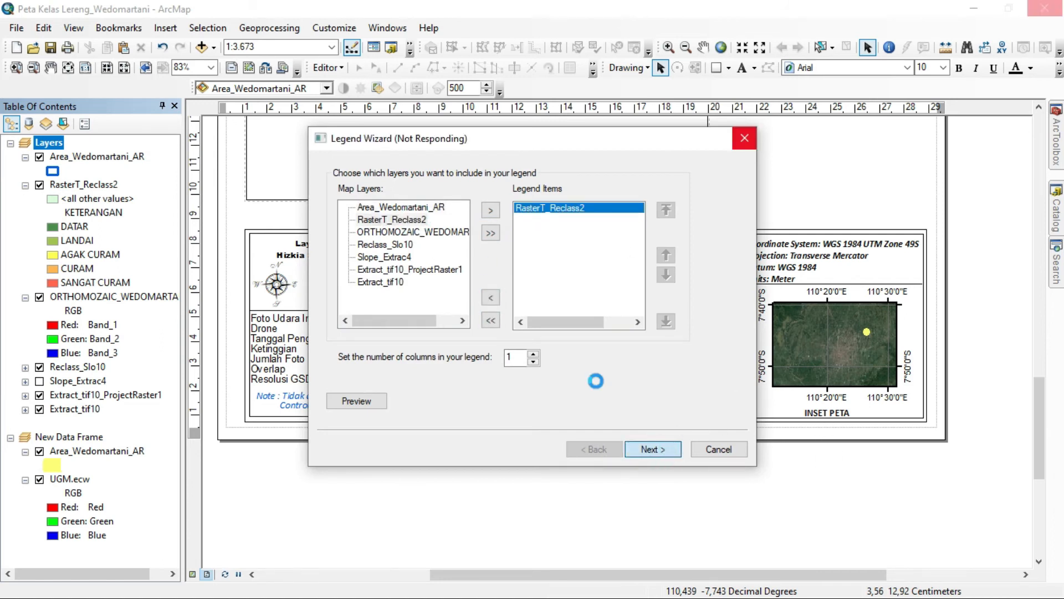
text(L)
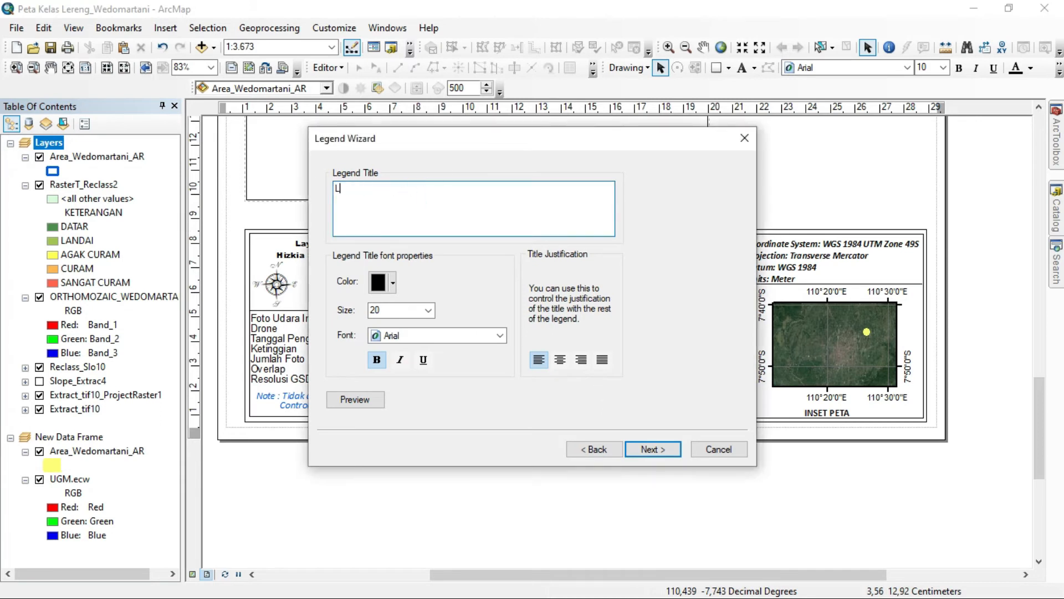
click(649, 449)
click(649, 449)
click(648, 449)
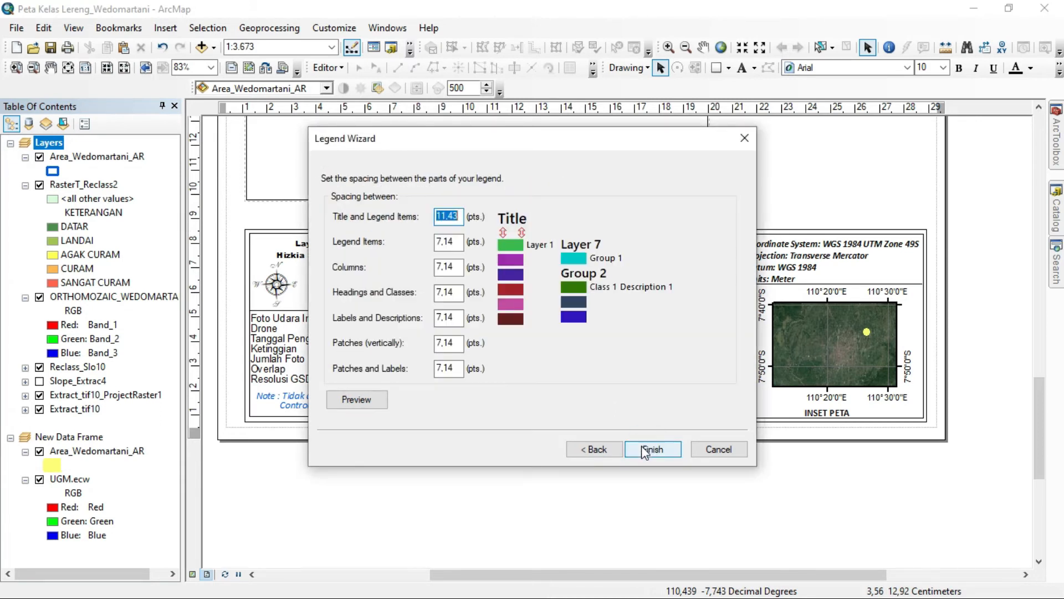
click(668, 453)
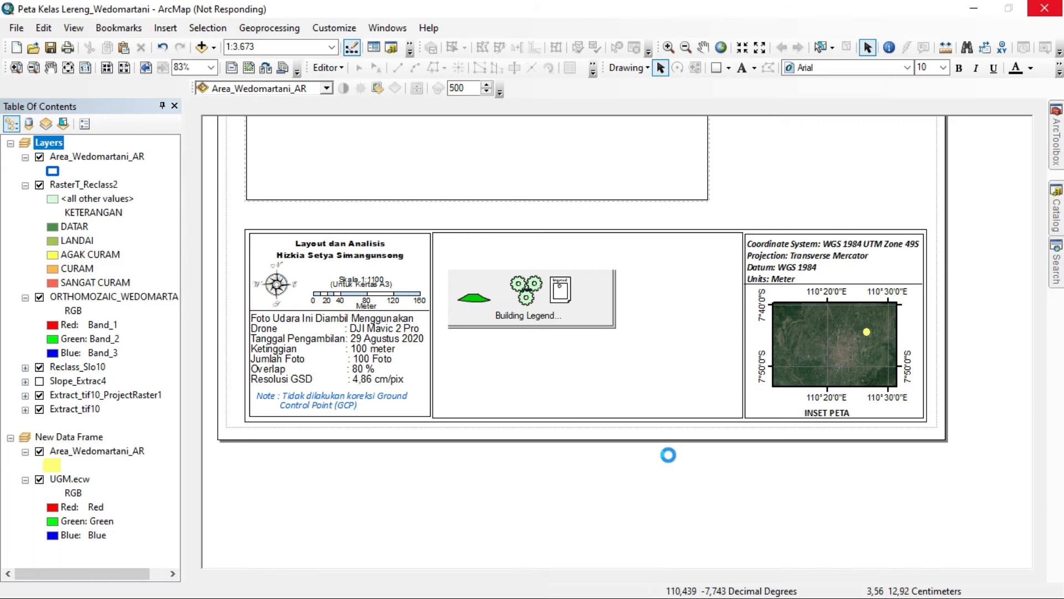
Step: Shrink the new legend into the upper-left part of the empty middle box and convert it to ungrouped graphics
drag(652, 398, 591, 306)
drag(545, 218, 480, 271)
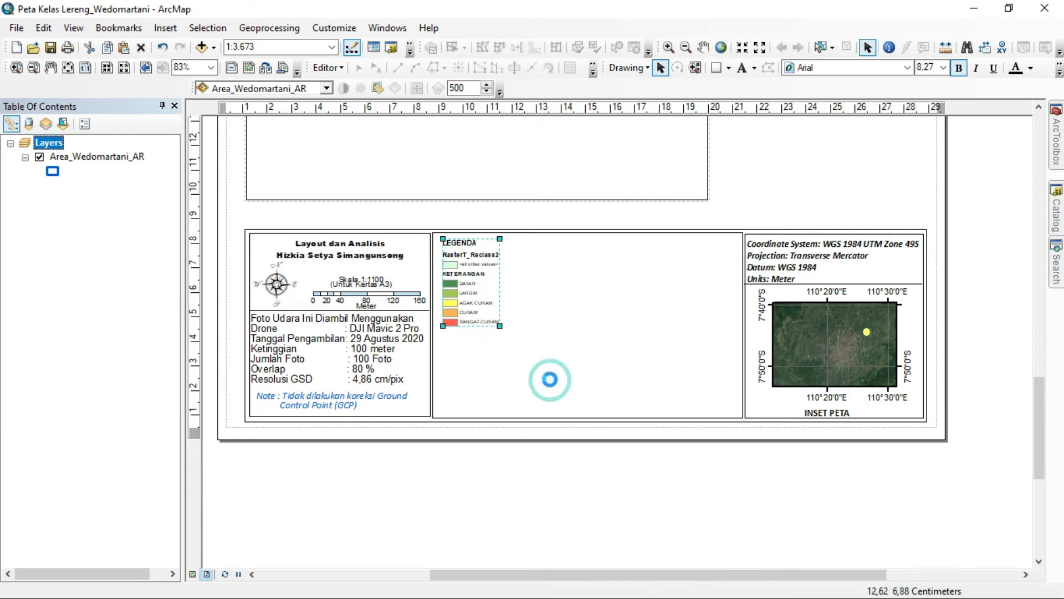
right_click(475, 273)
click(537, 407)
click(541, 387)
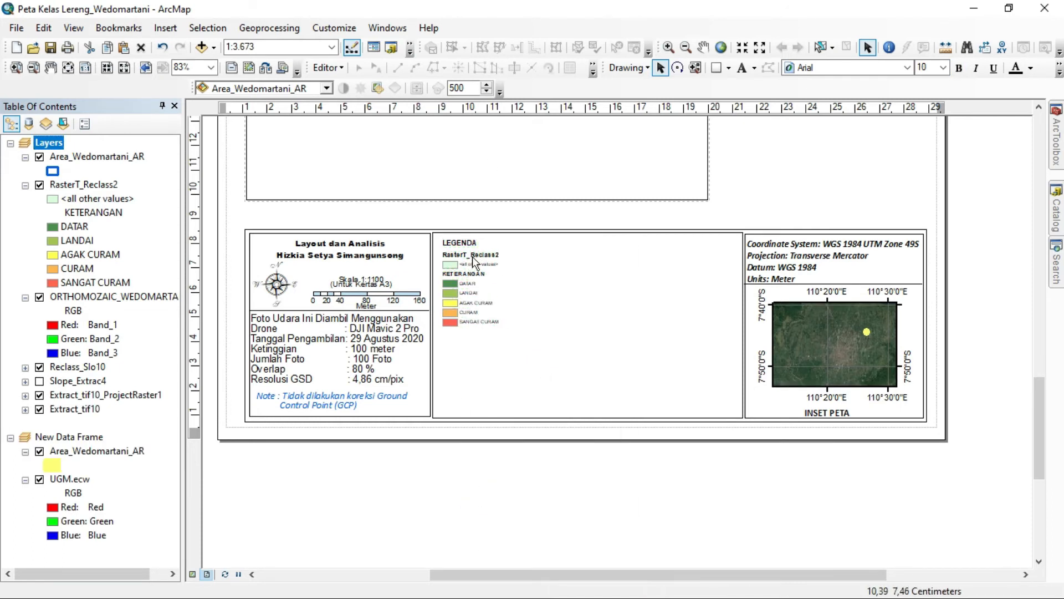
Step: Delete the RasterT_Reclass2 heading, the <all other values> entry with its patch, and the KETERANGAN heading from the legend graphics
shift+click(478, 266)
shift+click(472, 273)
key(Delete)
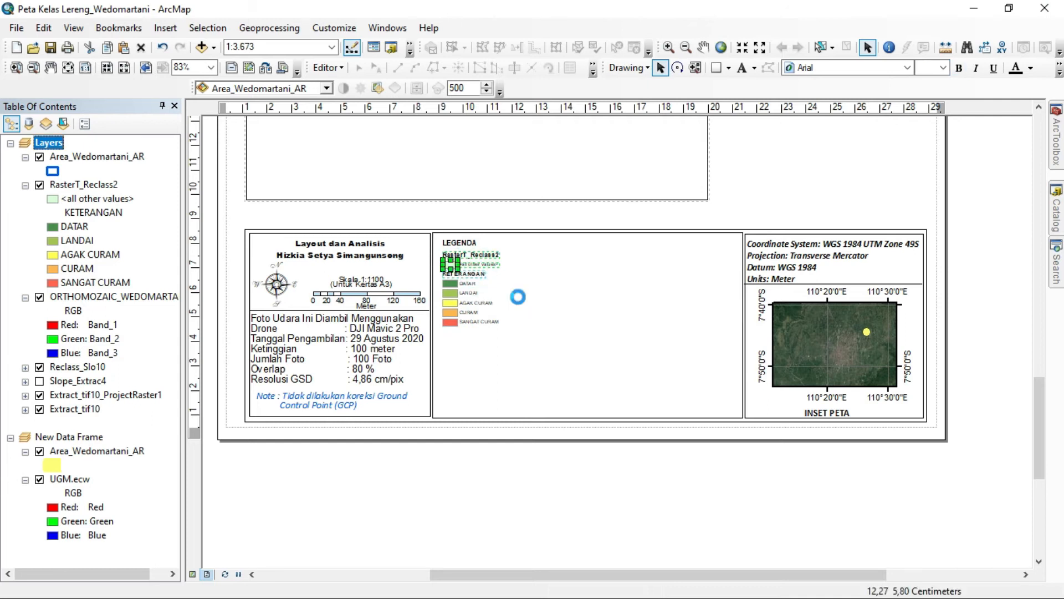
click(538, 472)
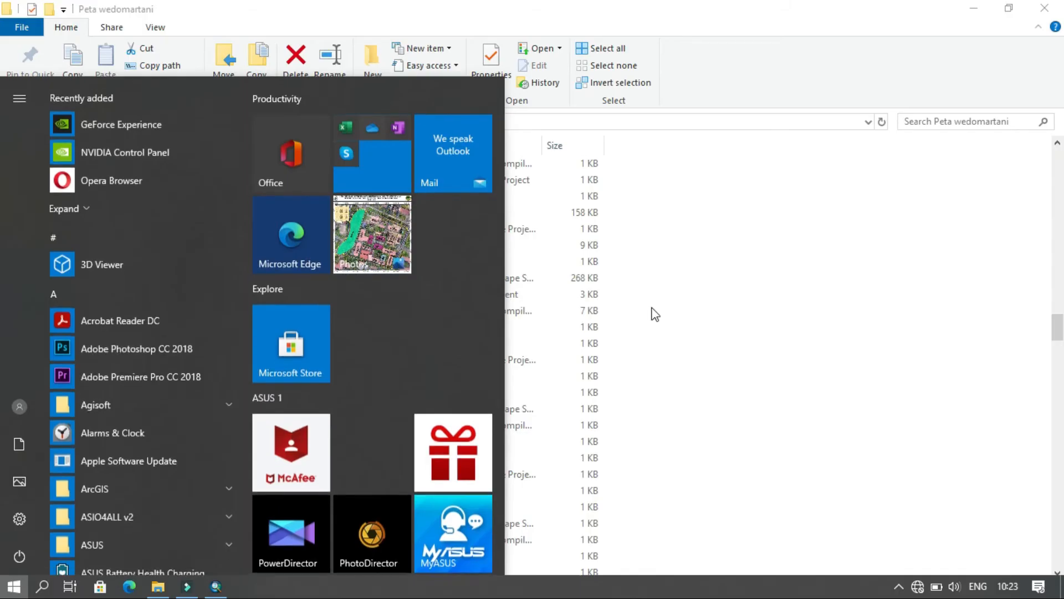
Step: Switch to Excel, create a blank workbook in a reduced window, and return to the Peta wedomartani folder
click(657, 311)
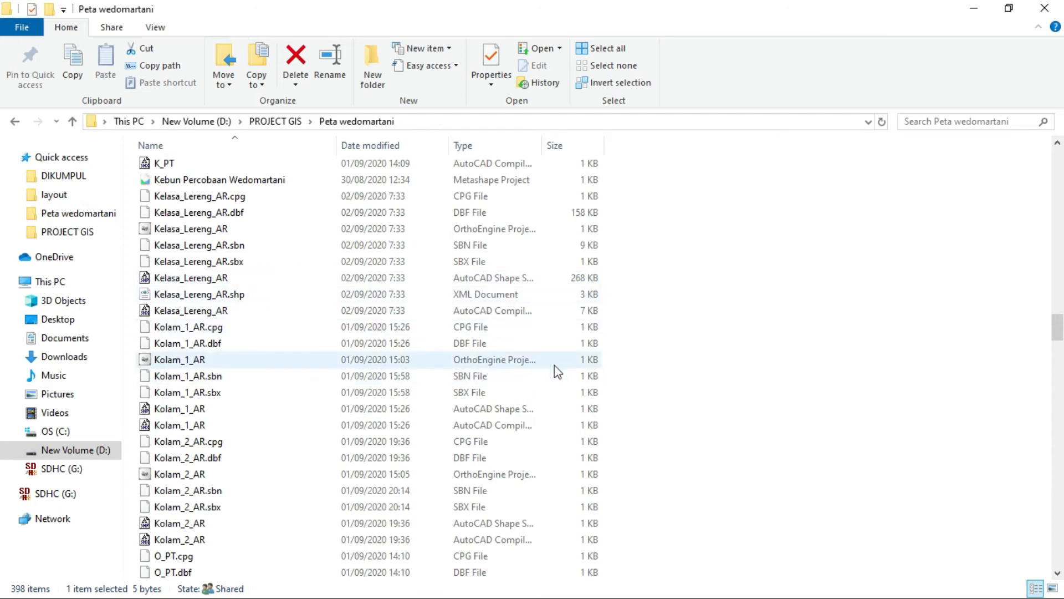
key(super)
text(Ex)
key(Return)
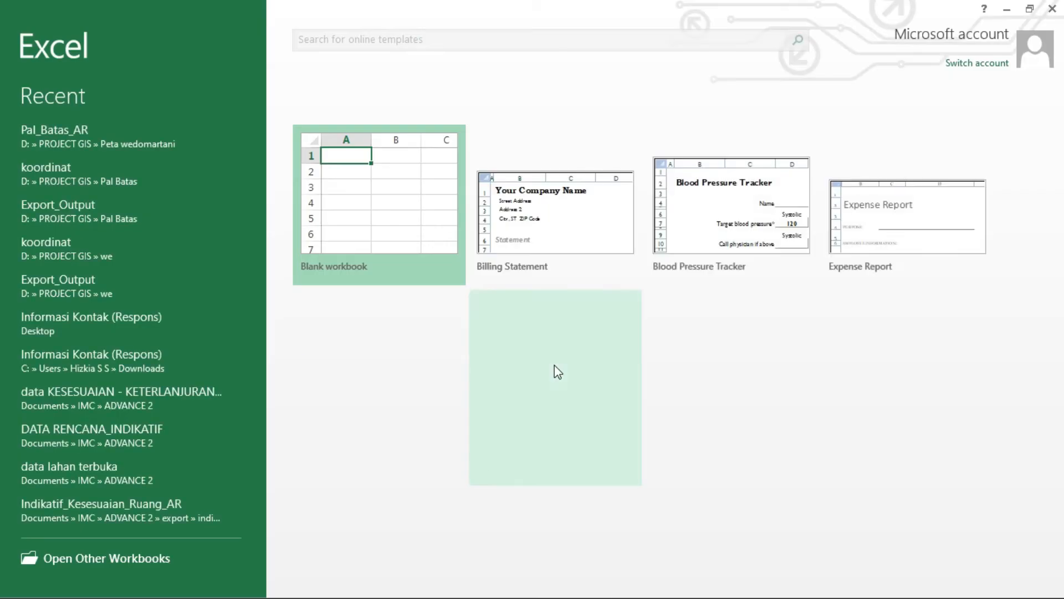
click(404, 192)
click(1026, 8)
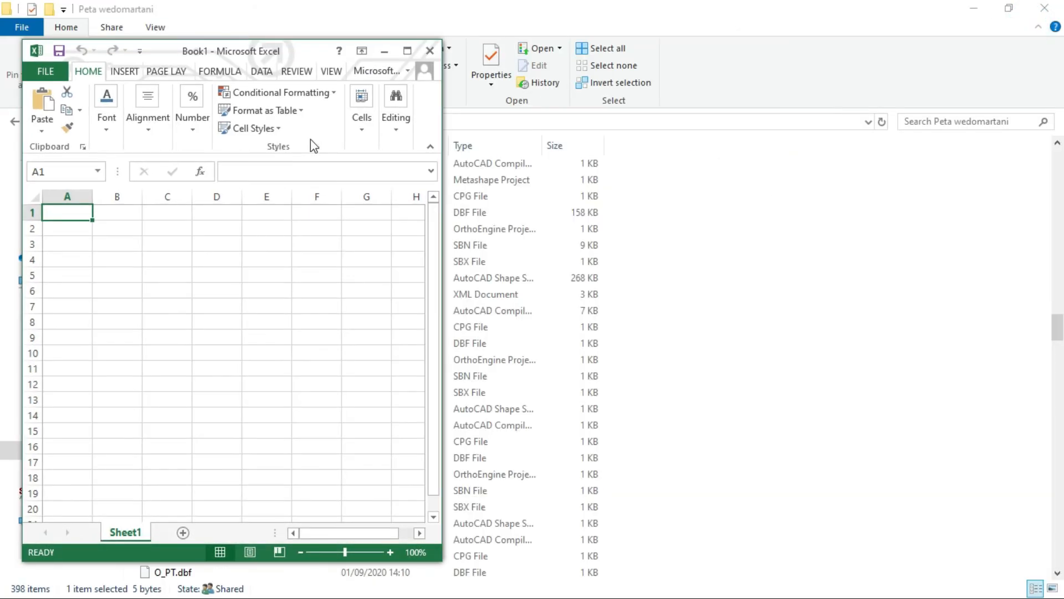
click(907, 220)
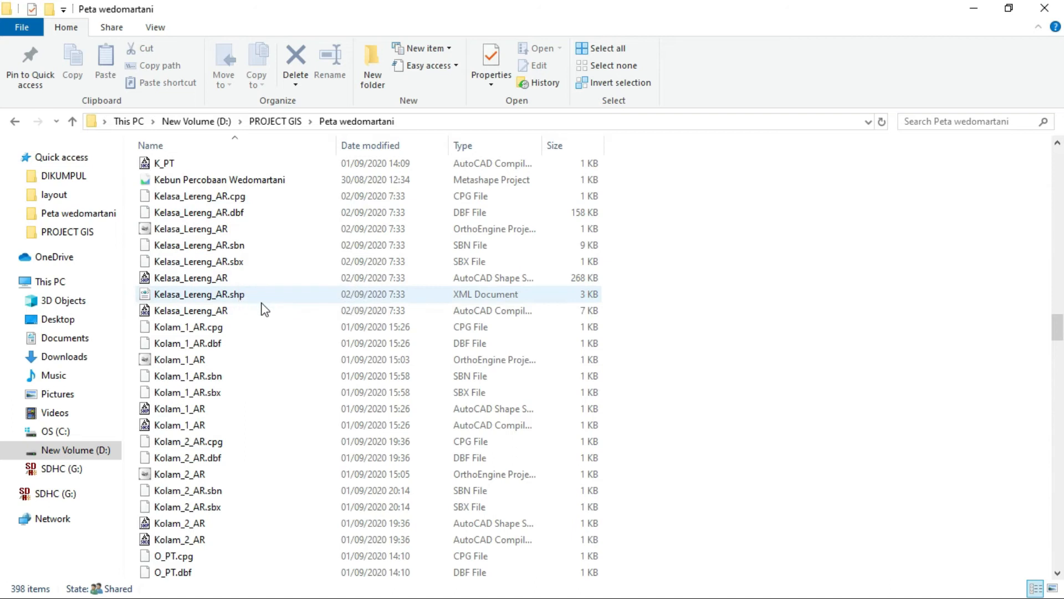
Step: Open Kelasa_Lereng_AR.dbf from the Peta wedomartani folder in Excel and look through its records
drag(216, 212, 515, 213)
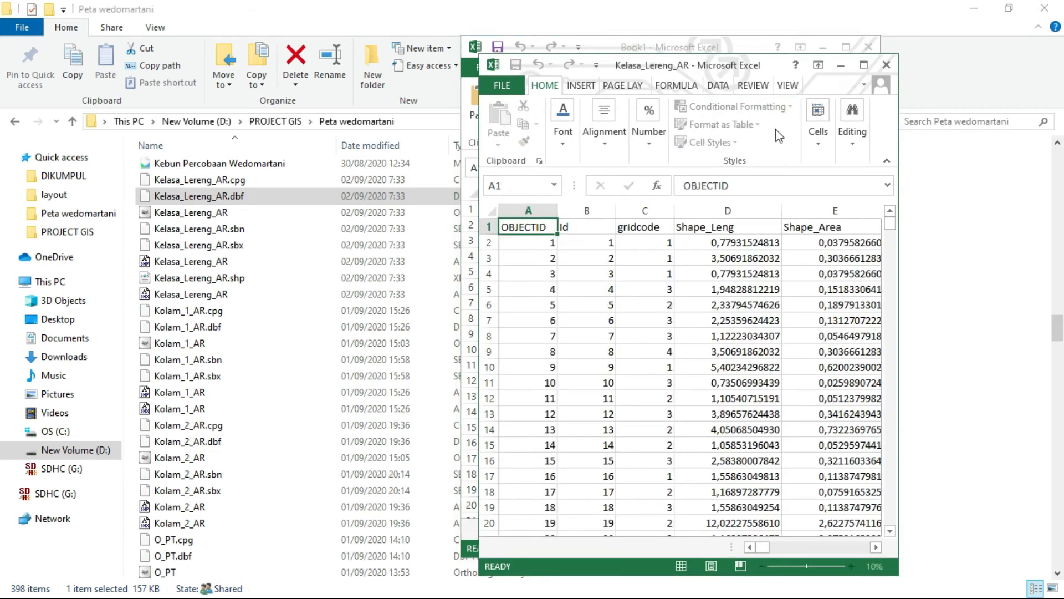
click(864, 64)
scroll(350, 239, down, 3)
scroll(350, 239, up, 3)
scroll(391, 255, down, 16)
scroll(361, 244, down, 9)
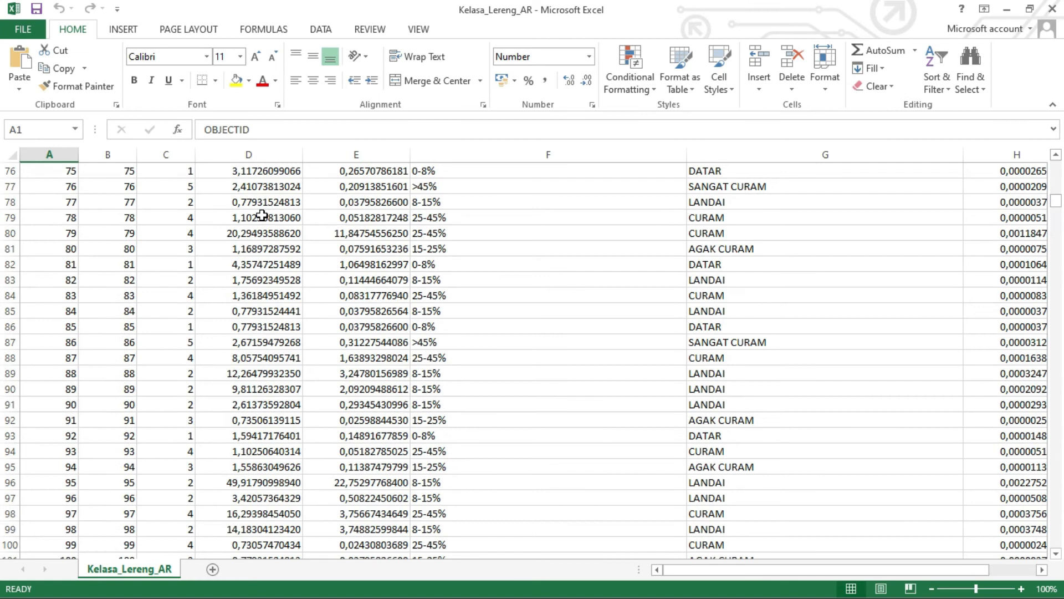
Step: Create a PivotTable of the whole Kelasa_Lereng_AR table on a new worksheet, summing LUAS by KETERANGAN
key(ctrl+shift+End)
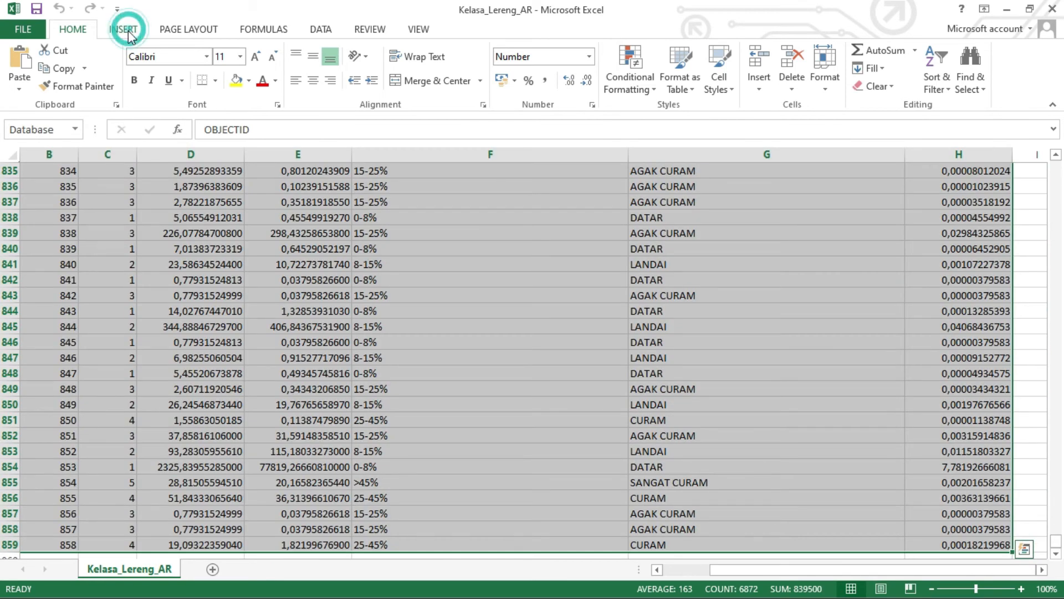
click(123, 29)
click(22, 58)
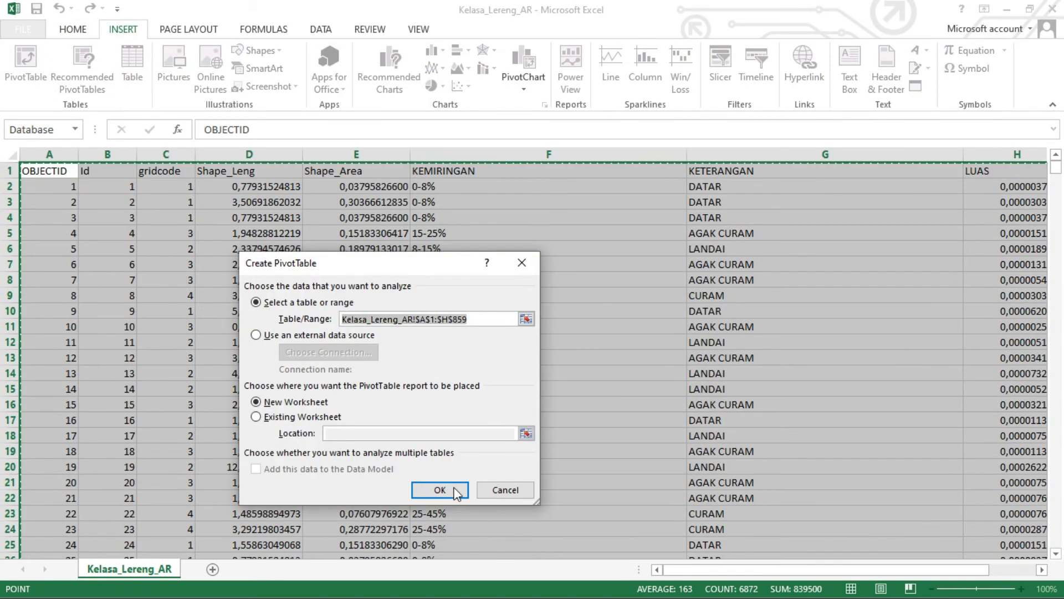
click(428, 492)
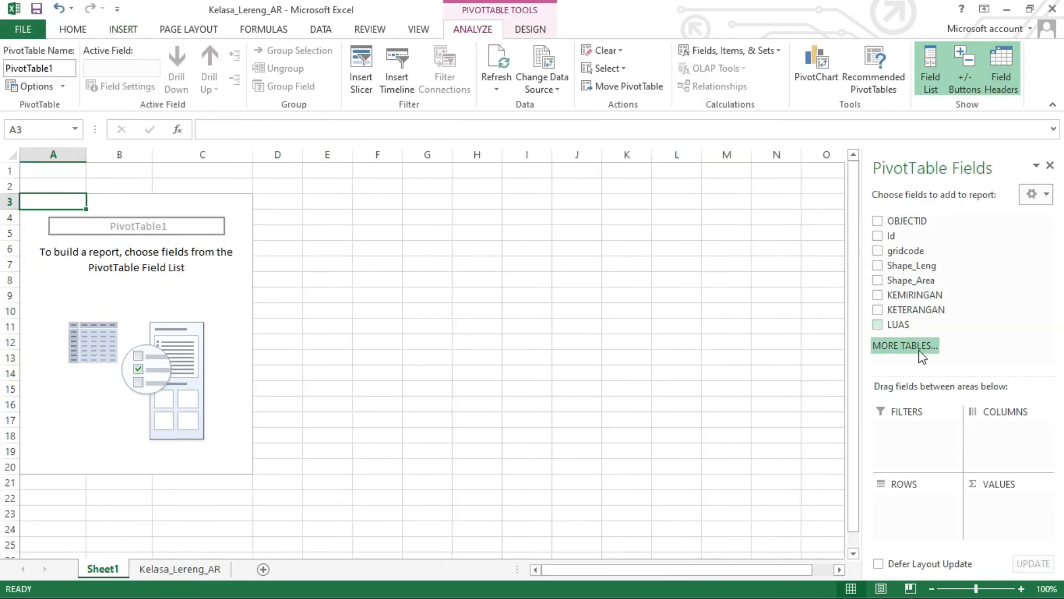
click(877, 310)
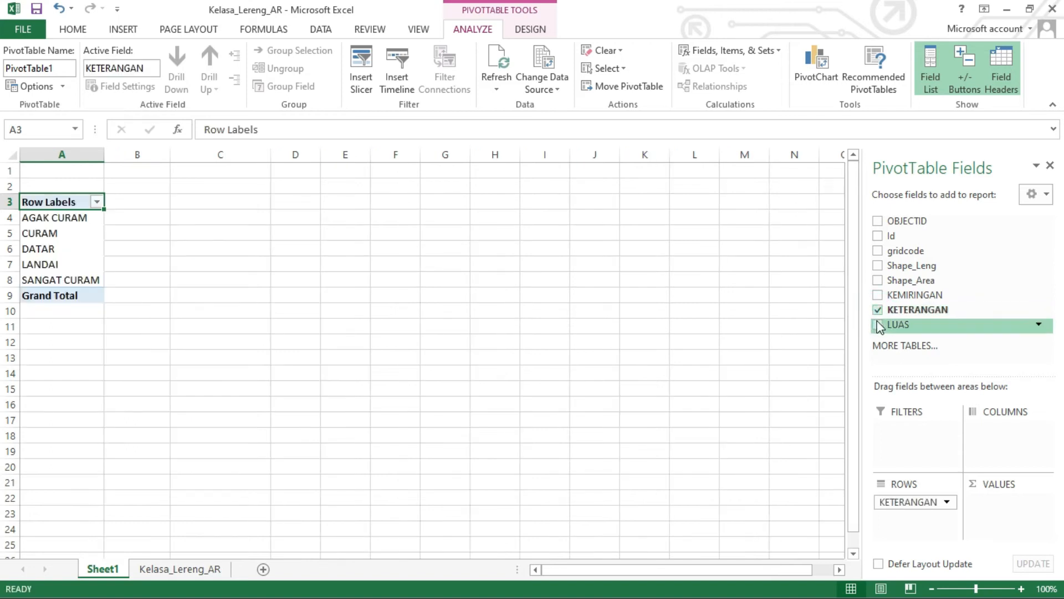
click(877, 325)
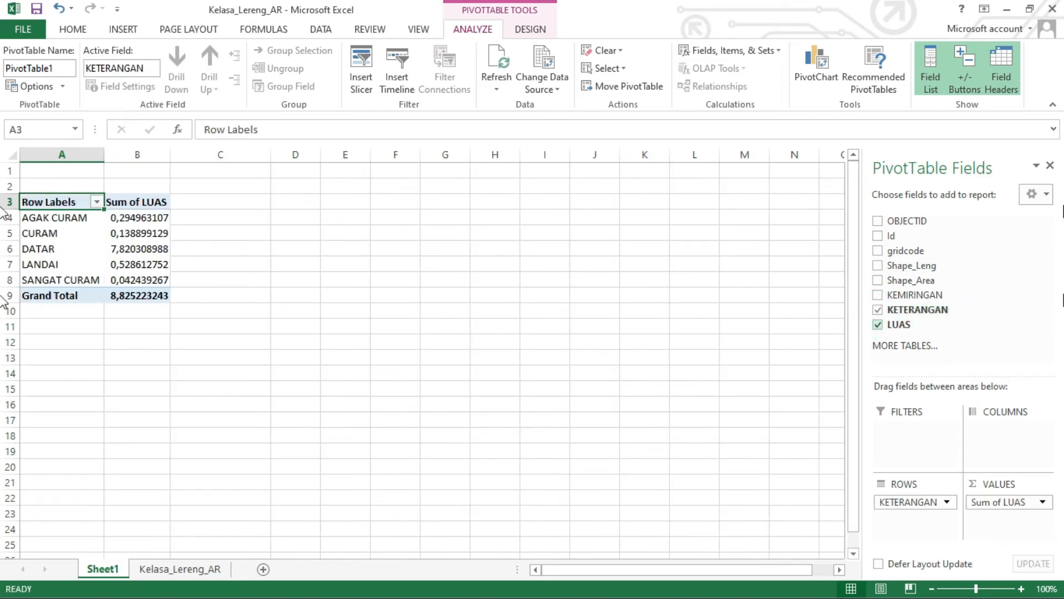
Step: Close the PivotTable field list and move the PivotTable to cell C3
click(1050, 166)
key(ctrl+a)
key(ctrl+x)
click(240, 202)
key(Return)
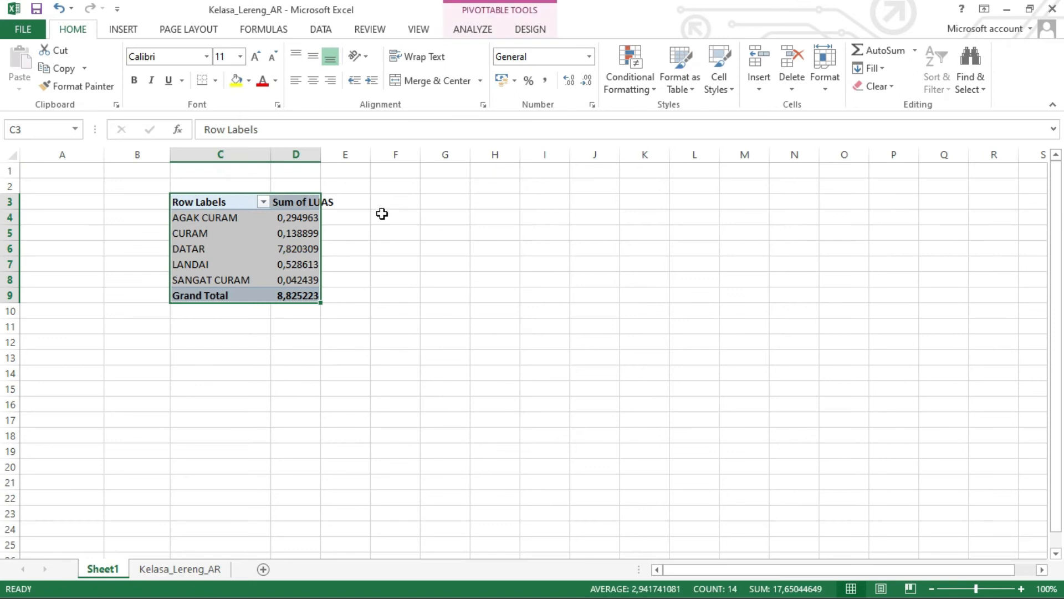
Step: Copy the PivotTable and paste it as plain values starting at cell F3
right_click(221, 205)
click(274, 221)
click(413, 201)
right_click(413, 202)
click(475, 273)
key(Escape)
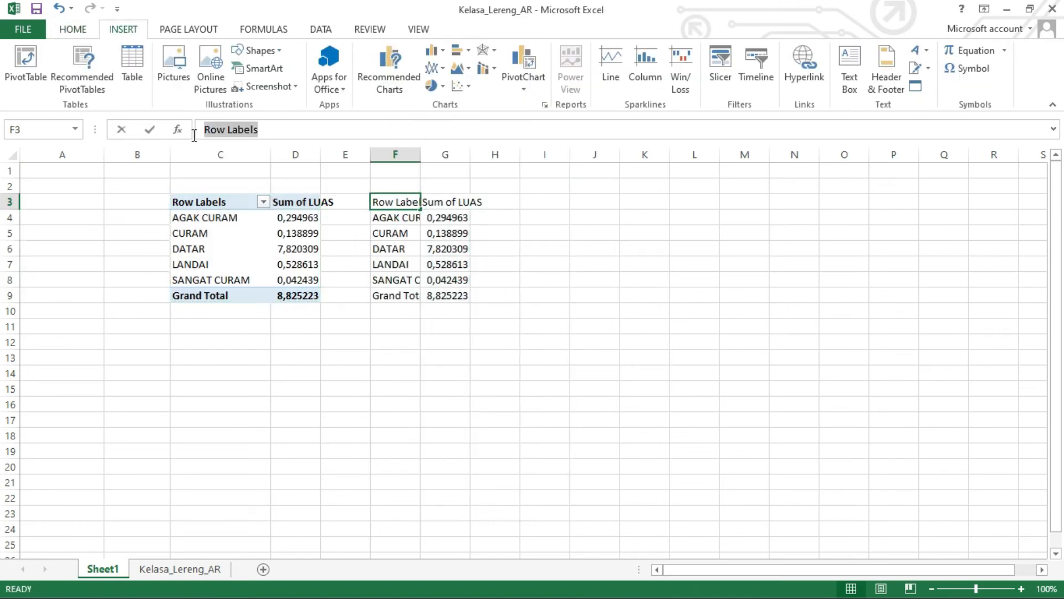
Step: Rename the pasted table's headers in F3 and G3 as "Kelas Lereng" and "Luas"
text(k)
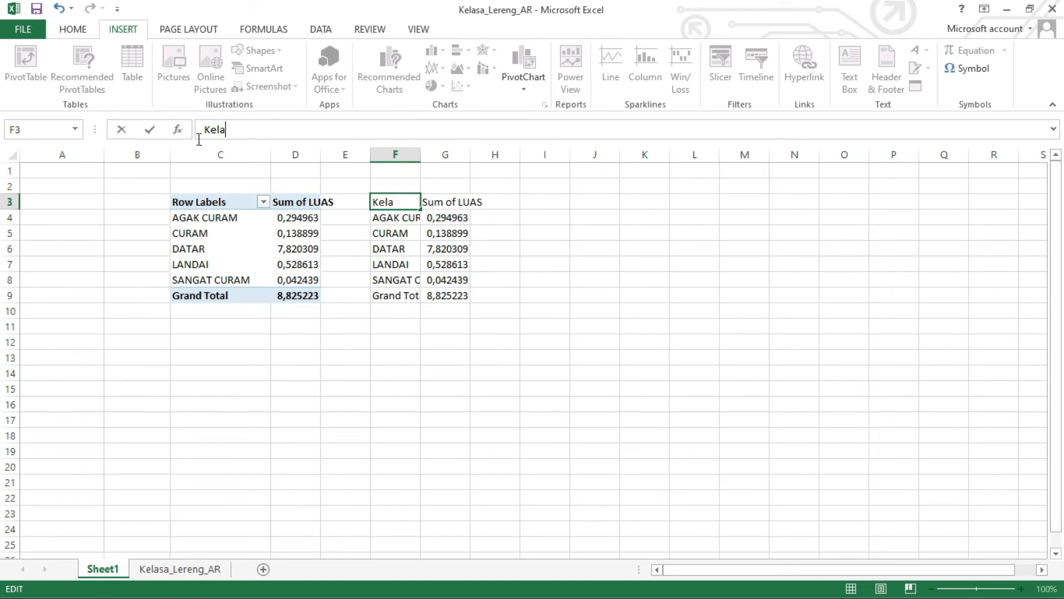
text(elas Lereng)
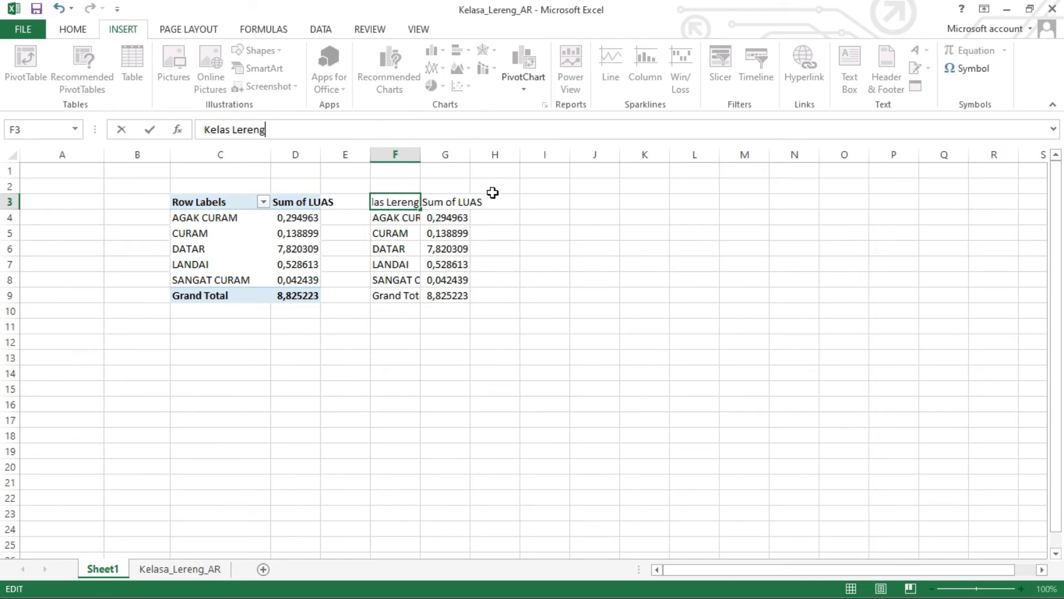
click(461, 203)
triple_click(207, 129)
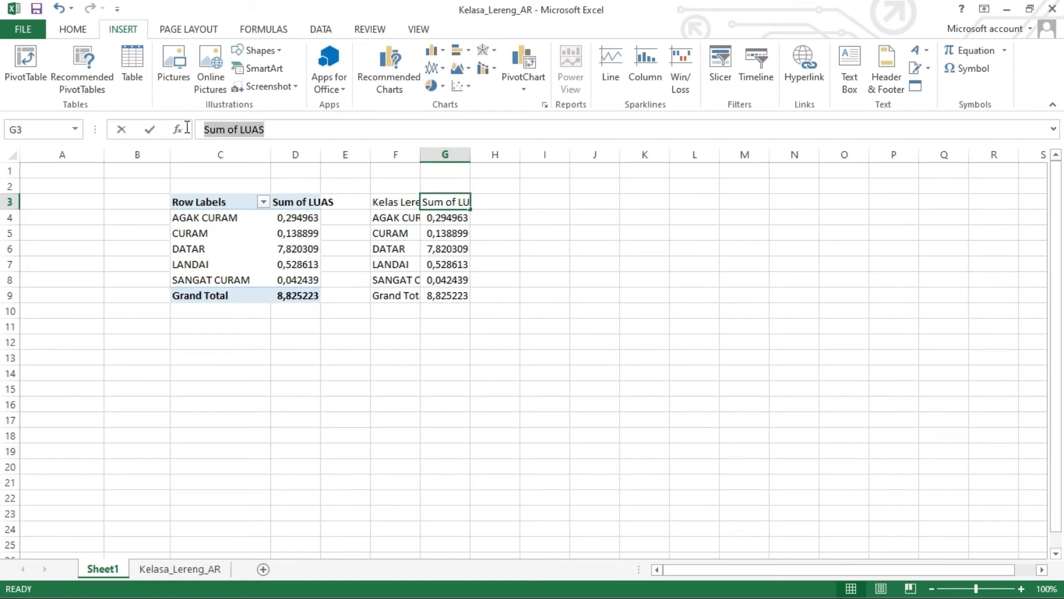
text(Luas)
key(Return)
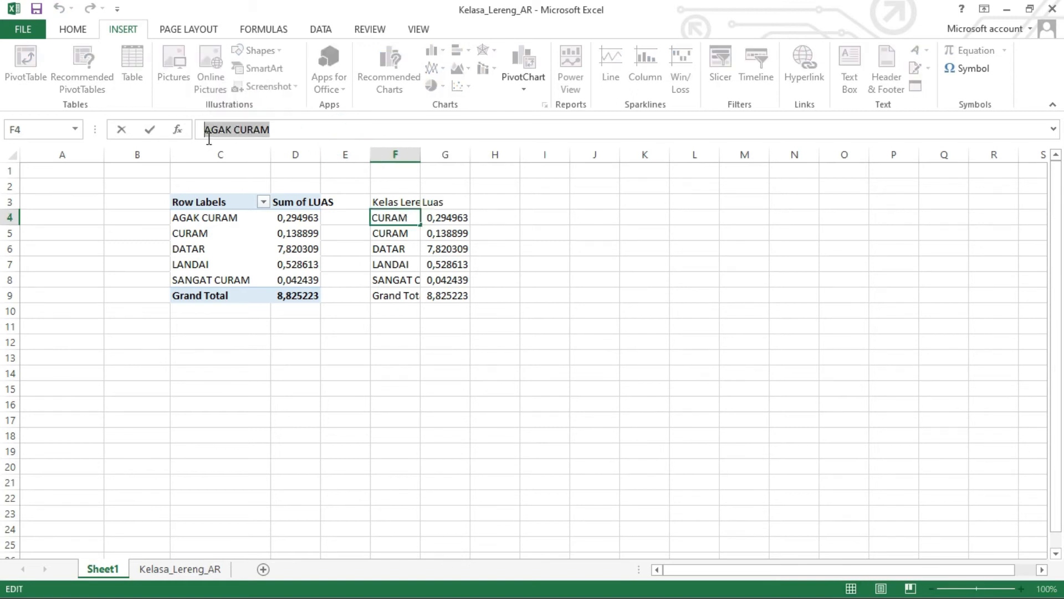
text(A)
key(ctrl+z)
click(593, 233)
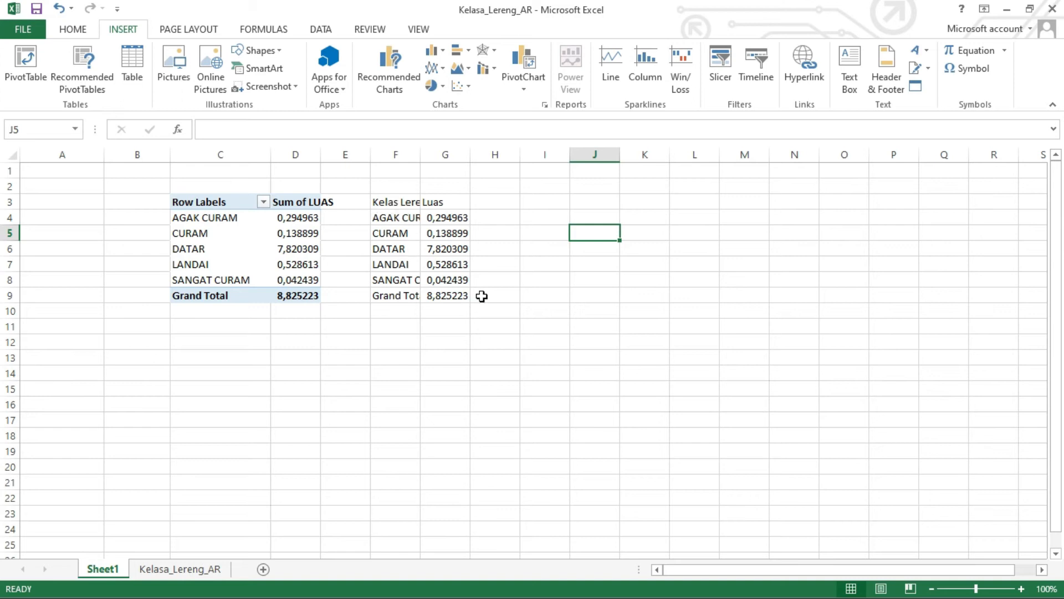
Step: Move the header cells F3:G3 of the pasted table to I3:J3
drag(391, 202, 444, 202)
key(ctrl+x)
click(557, 203)
key(ctrl+v)
Step: Move the DATAR and LANDAI rows with their areas to I4:J5 and retype their names as "Datar" and "Landai"
drag(399, 248, 444, 264)
key(ctrl+x)
click(549, 217)
key(ctrl+v)
double_click(220, 129)
text(Datar)
key(ctrl+x)
click(539, 229)
key(ctrl+v)
double_click(221, 129)
text(Land)
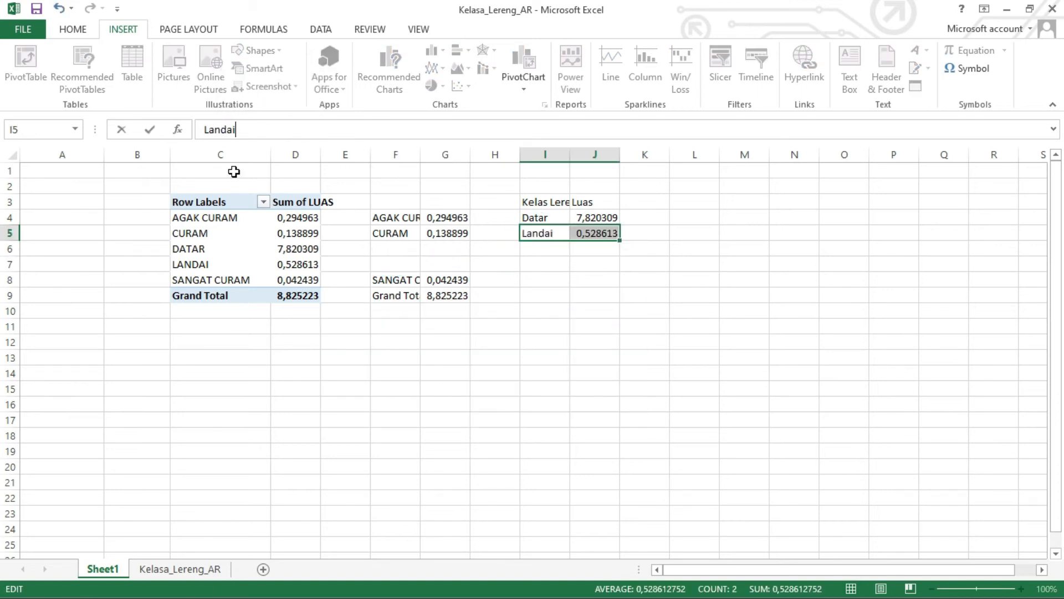
Step: Move the AGAK CURAM row to I6:J6 and retype its name as "Agak Curam"
drag(391, 218, 444, 218)
key(ctrl+x)
click(546, 248)
key(ctrl+v)
drag(290, 127, 214, 133)
text(gak Curam)
Step: Move the CURAM row to I7:J7 and retype its name as "Curam"
drag(391, 233, 443, 233)
key(ctrl+x)
drag(540, 279, 596, 280)
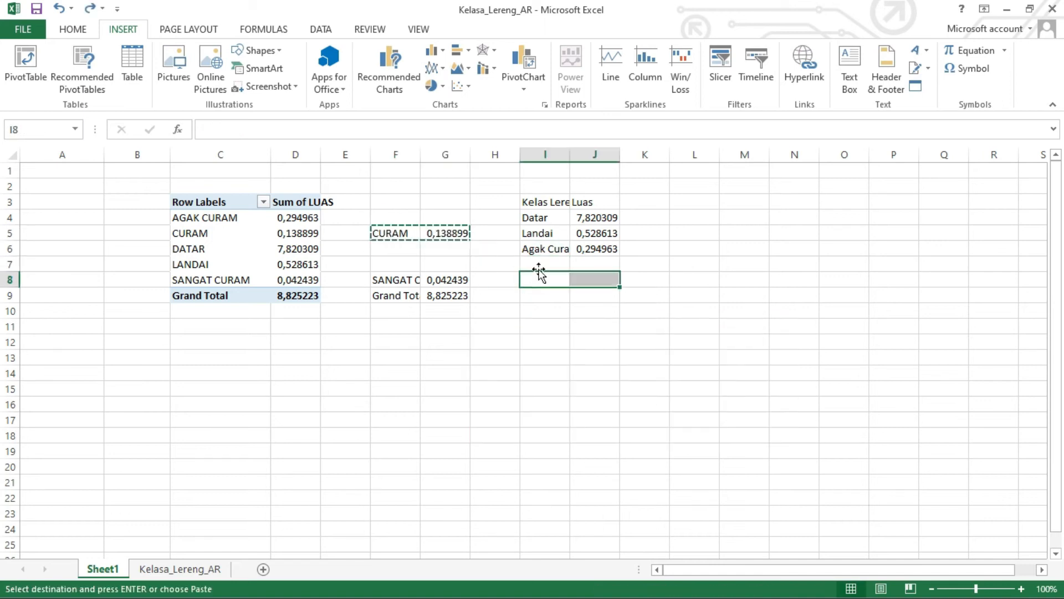
click(541, 268)
key(ctrl+v)
drag(205, 129, 325, 123)
text(Curam)
Step: Move the SANGAT CURAM and Grand Total rows to I8:J9 and retype the class name as "Sangat Curam"
drag(391, 280, 444, 295)
key(ctrl+x)
click(542, 283)
key(ctrl+v)
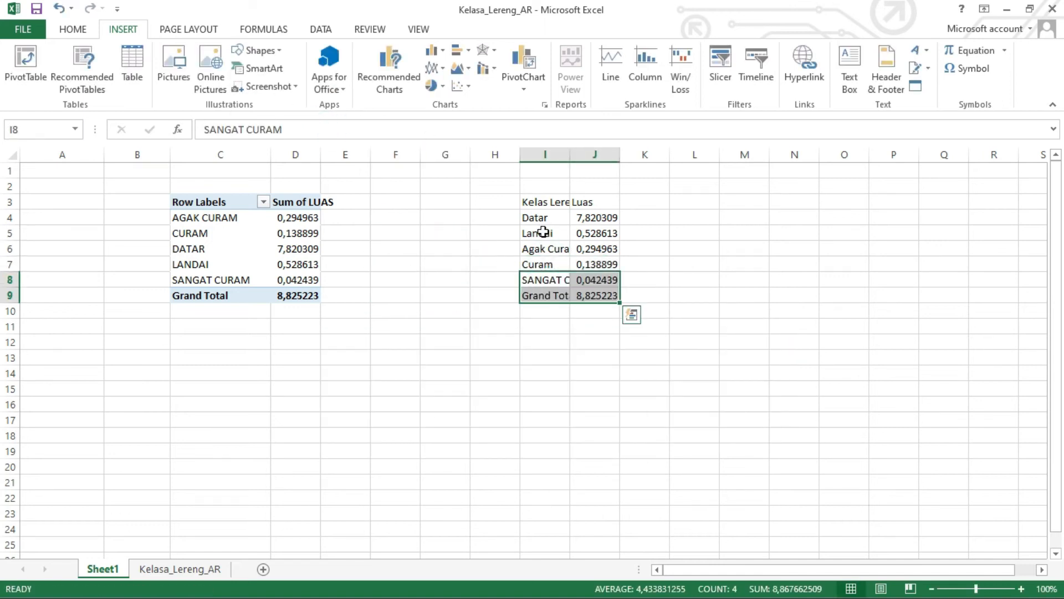
click(542, 279)
drag(283, 129, 202, 131)
text(Sangat Curam)
click(579, 173)
Step: Widen columns I and J and add a "No." column in H3:H8 numbering the classes 1 to 5
drag(570, 154, 588, 155)
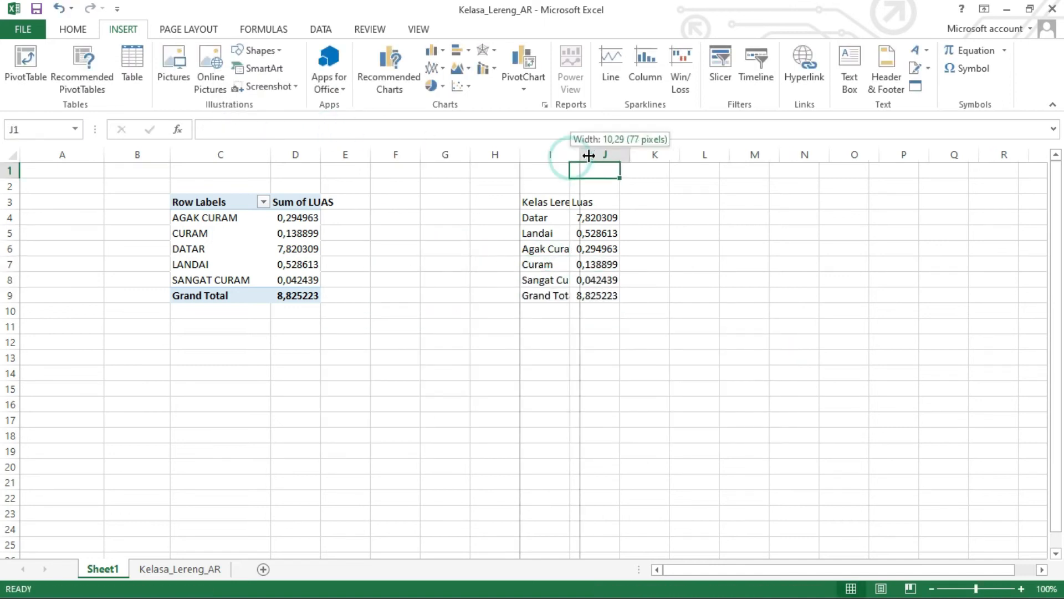
drag(656, 155, 664, 154)
click(495, 201)
text(No. 1 2 3 4)
click(490, 249)
click(513, 280)
text(5)
Step: Change the J3 header to "Luas Area (Ha)" and add a "%" header in K3
click(610, 201)
click(276, 133)
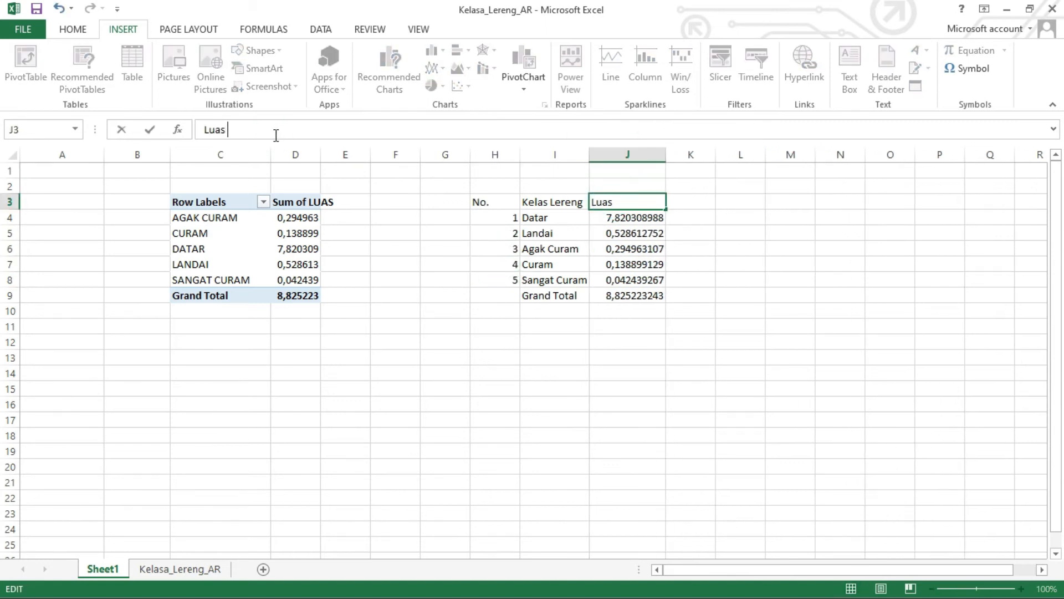
text(Area (Ha))
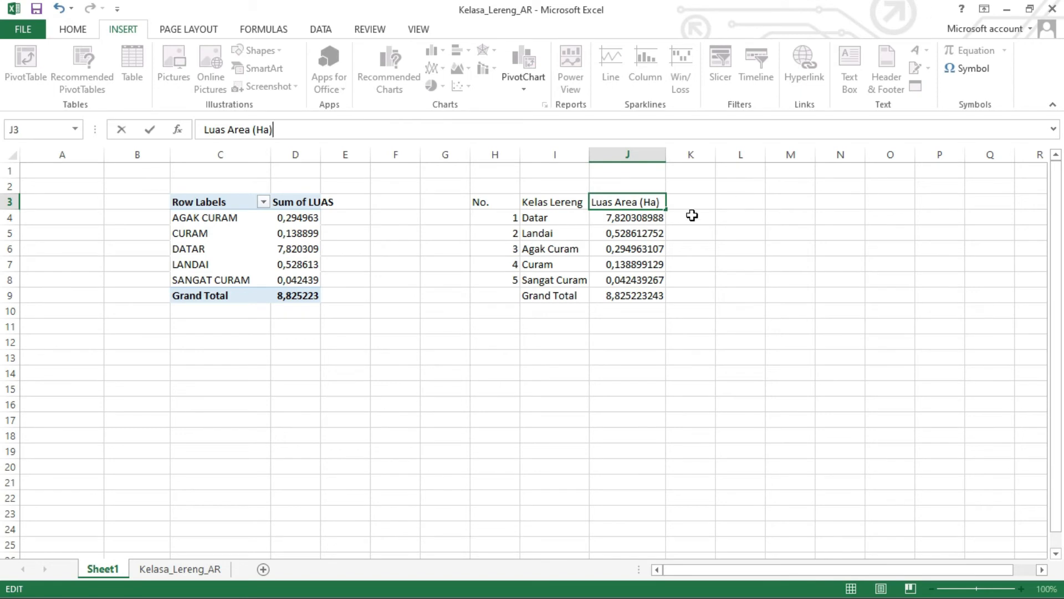
click(691, 203)
text(%)
key(Return)
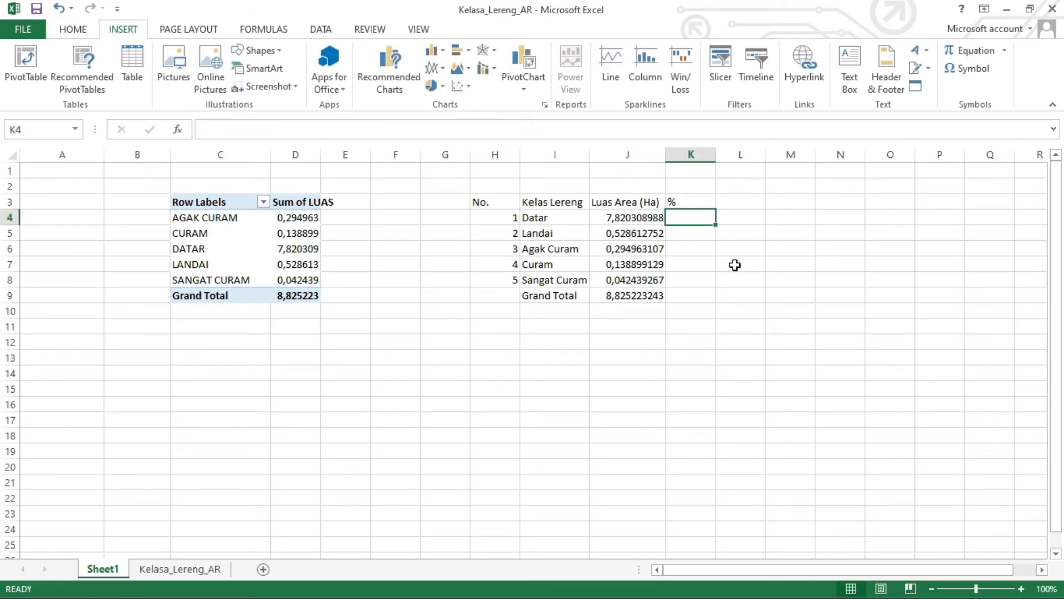
click(755, 245)
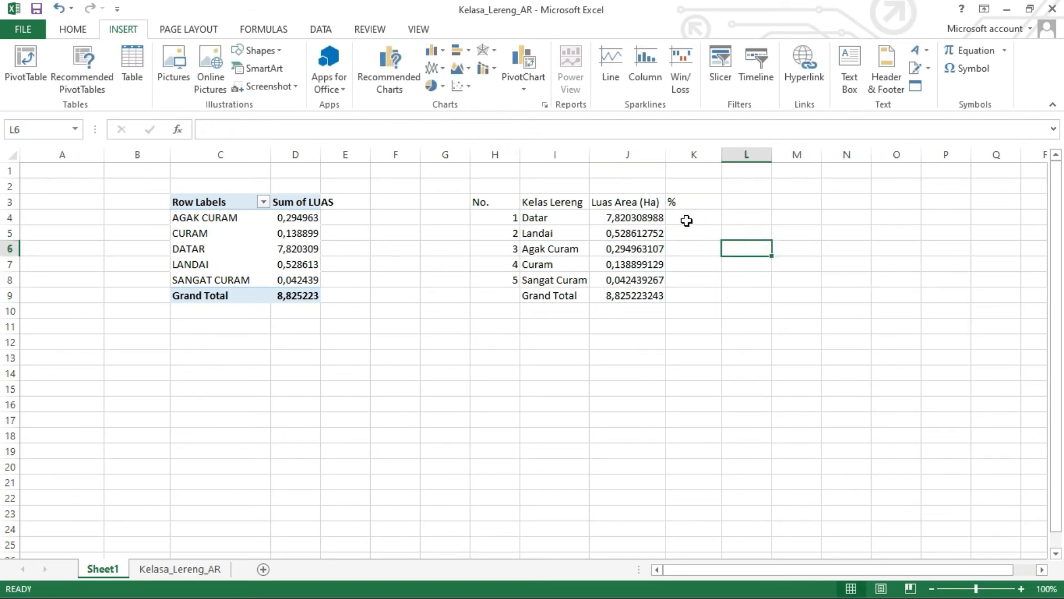
Step: Enter the percentage formula =(J4/$J$9)*100 in K4, with the grand total as an absolute reference
click(687, 220)
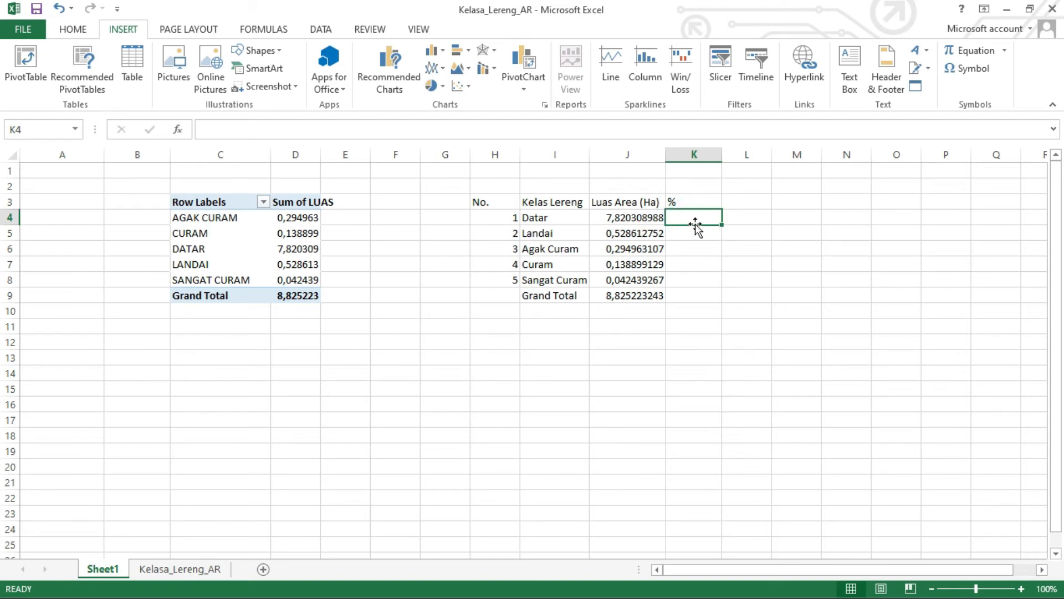
text(=)
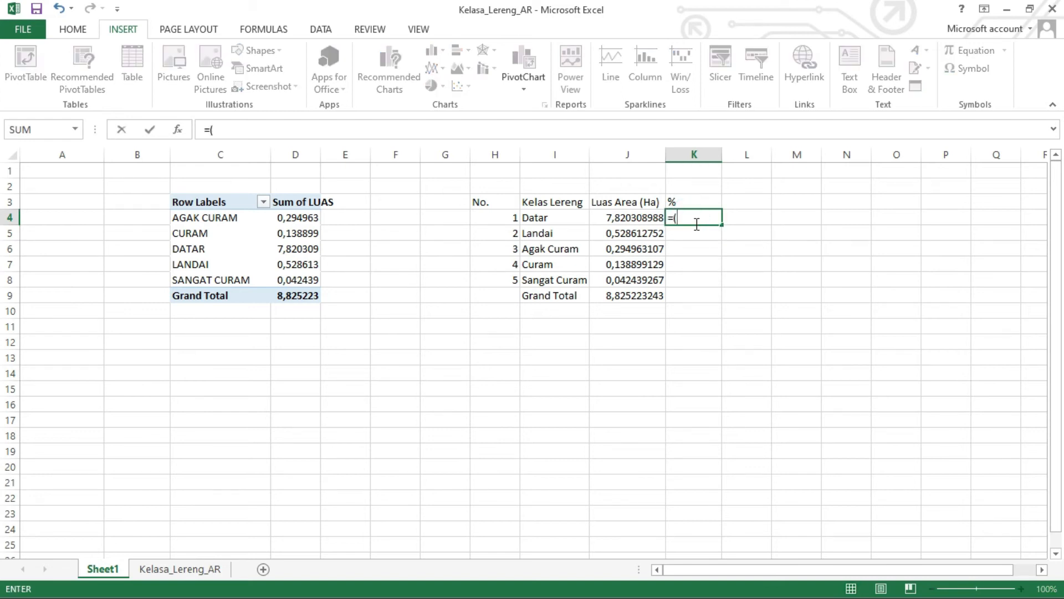
text(()
click(639, 218)
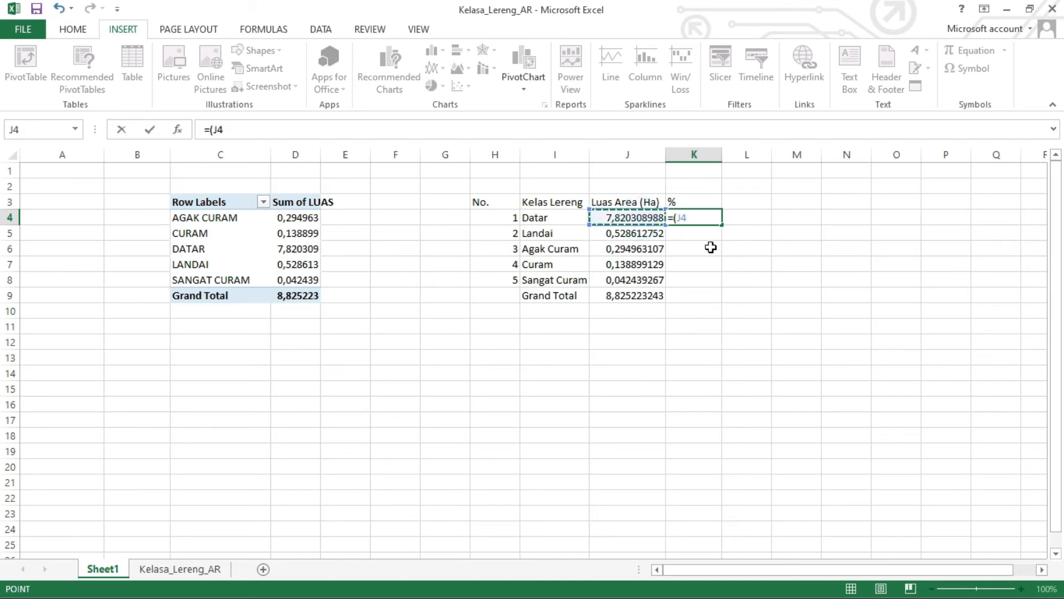
text(/)
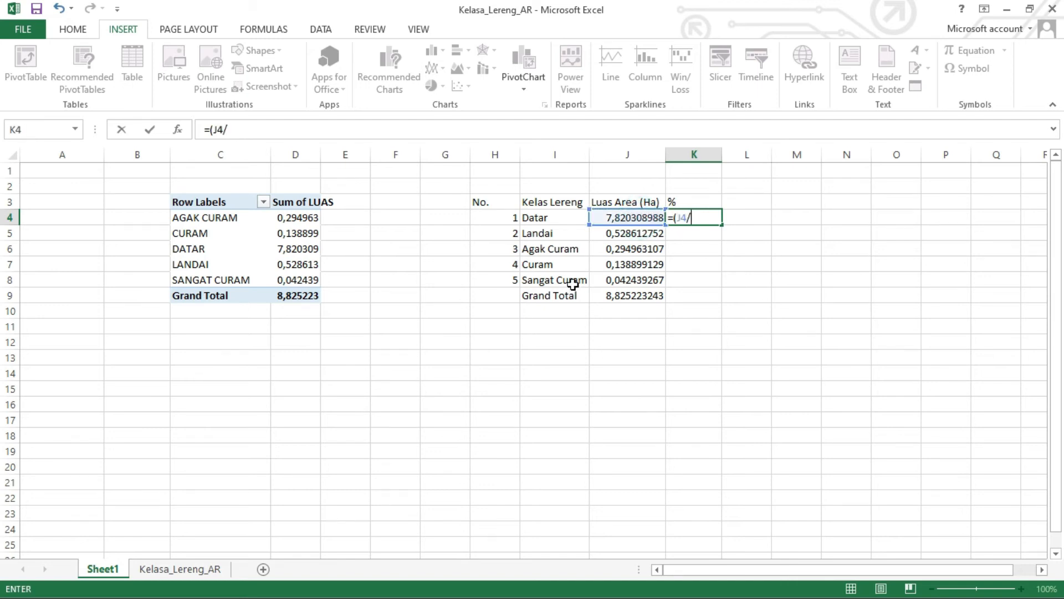
click(618, 301)
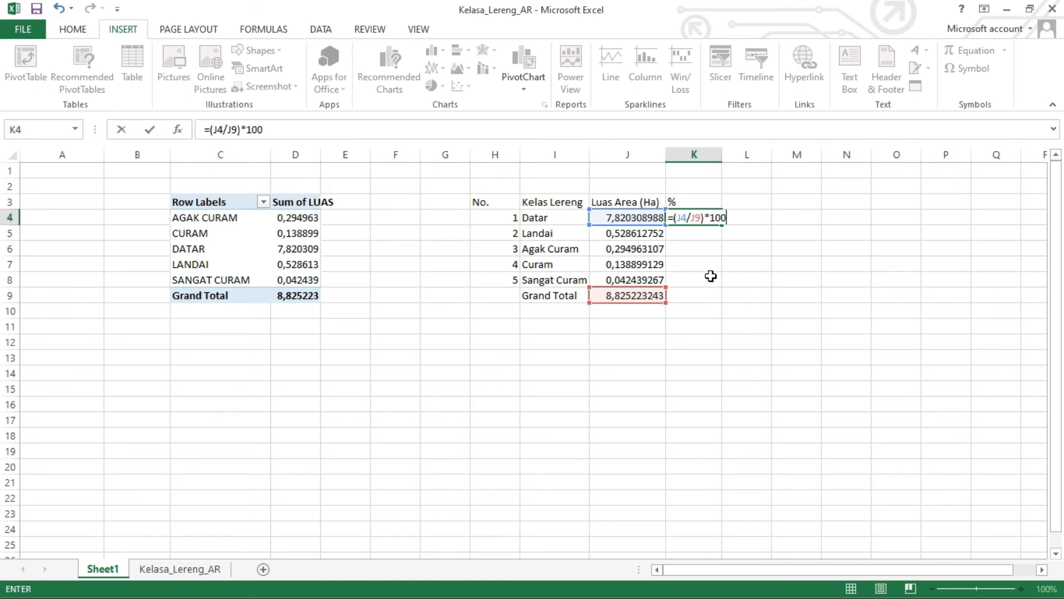
click(695, 217)
text($J$)
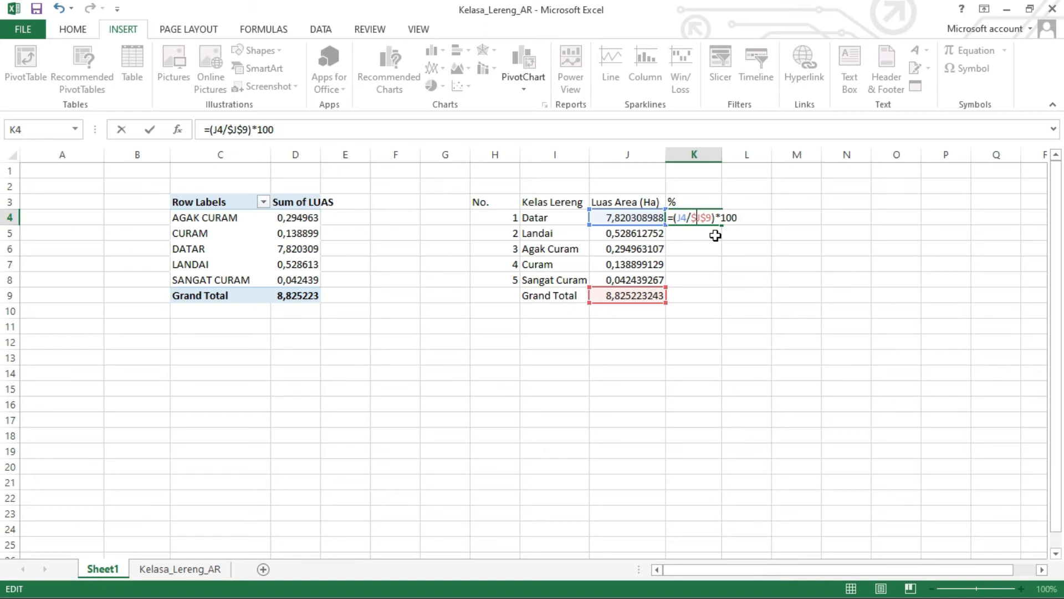
key(Return)
Step: Fill the percentage formula from K4 down to K9
click(714, 219)
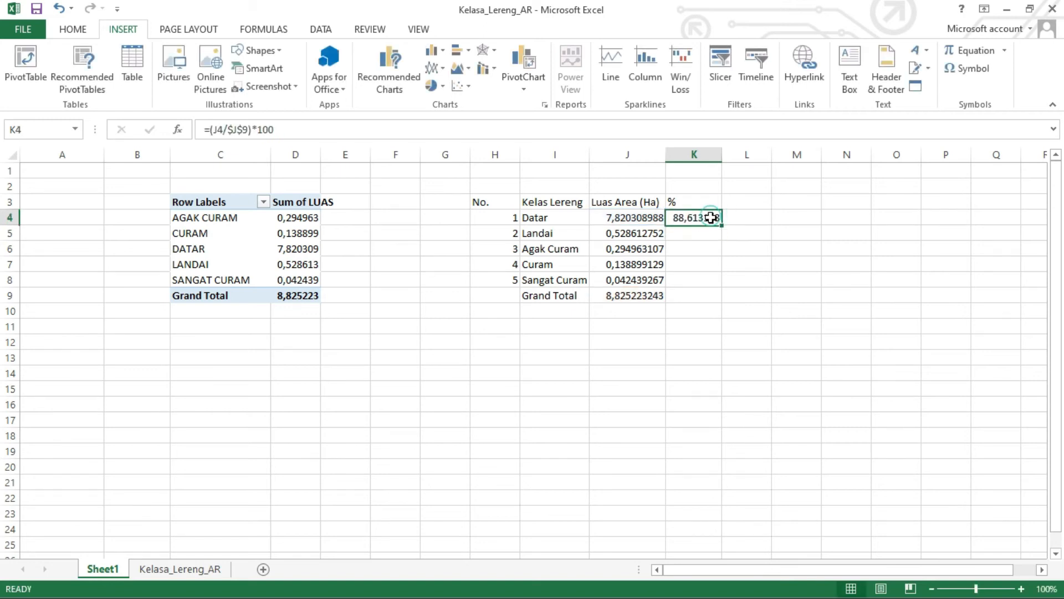
drag(721, 224, 708, 298)
click(792, 292)
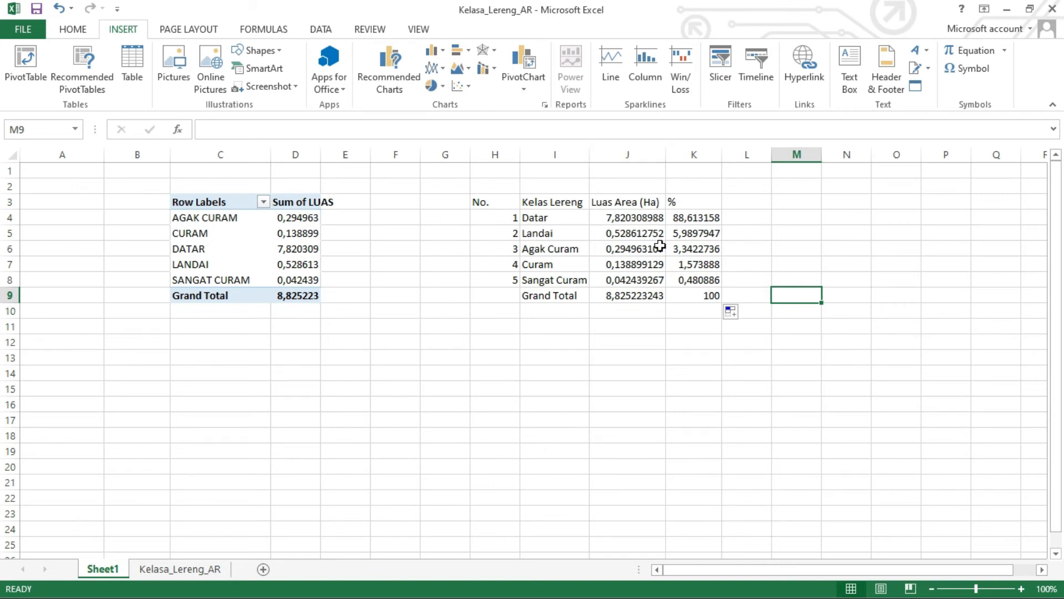
Step: Round the Datar and Landai areas in J4 and J5 to 7,82 and 0,53
click(638, 221)
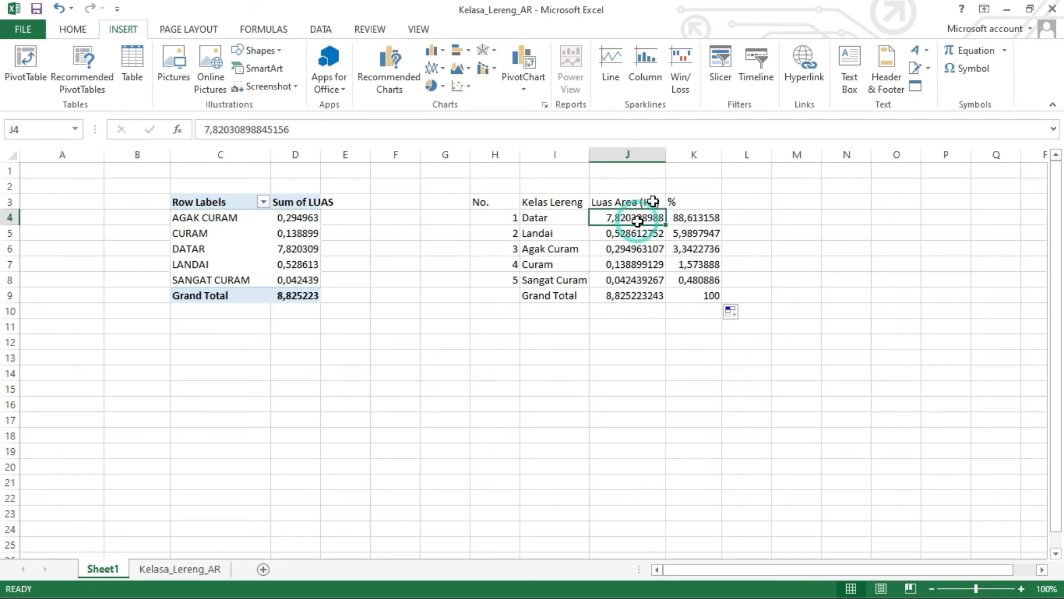
click(595, 137)
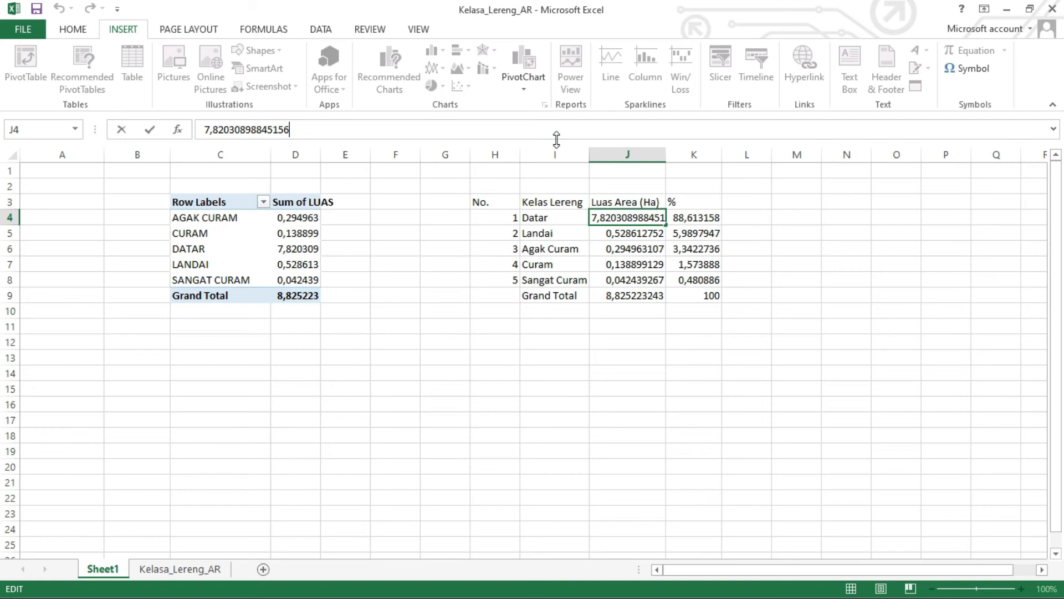
key(BackSpace)
key(BackSpace)
key(BackSpace)
key(BackSpace)
key(BackSpace)
key(BackSpace)
key(BackSpace)
key(BackSpace)
key(BackSpace)
click(627, 234)
drag(346, 127, 218, 131)
text(3)
Step: Round the Agak Curam and Curam areas in J6 and J7 to 0,29 and 0,14
click(643, 249)
drag(296, 129, 227, 130)
key(BackSpace)
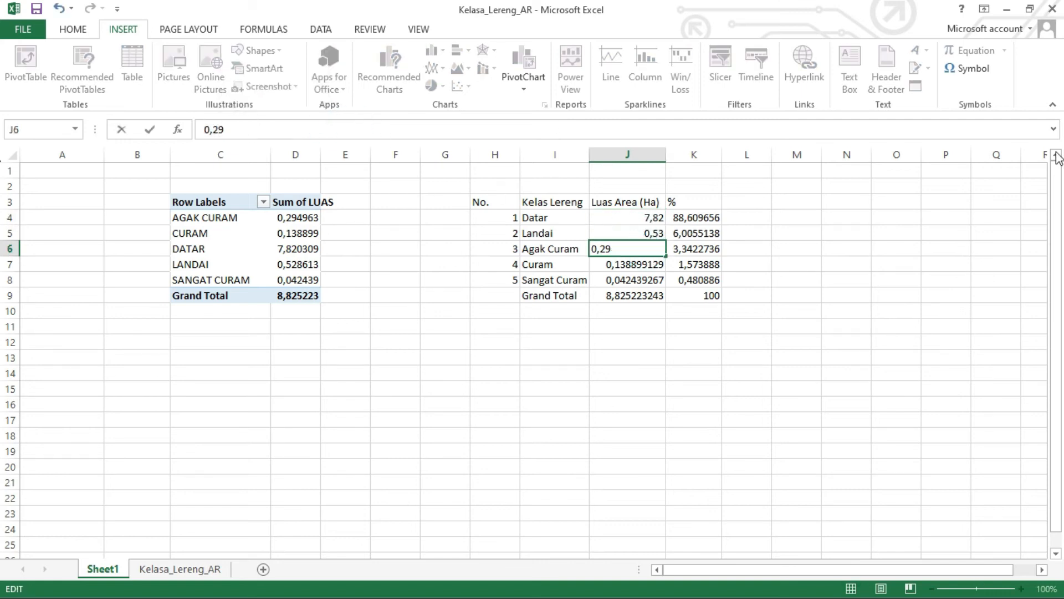
key(Return)
drag(297, 129, 230, 132)
text(4)
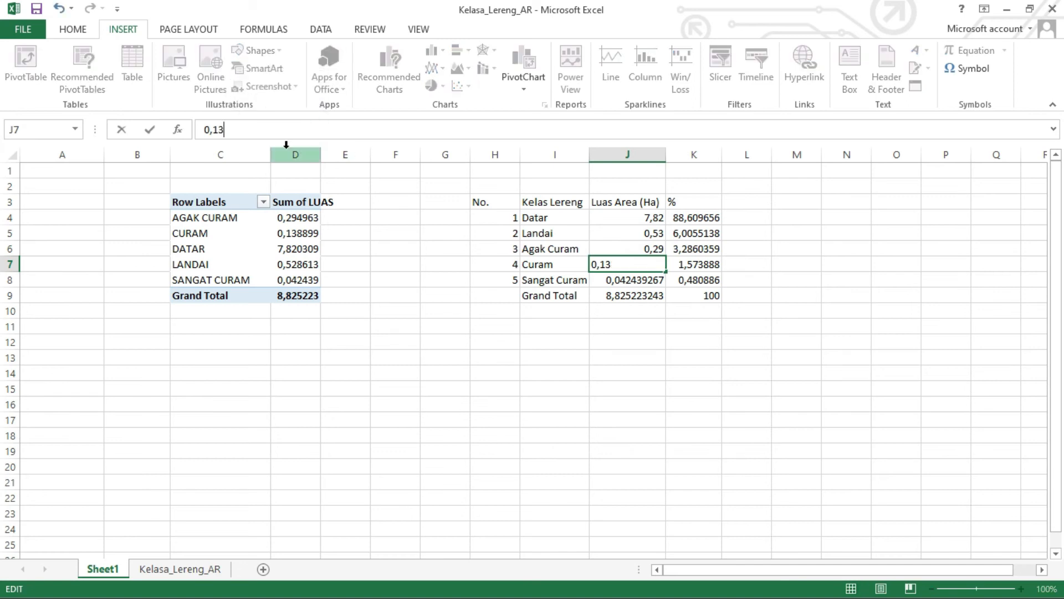
Step: Shorten the Sangat Curam area in J8 to 0,04 and the grand total in J9 to 8,82
click(626, 280)
drag(300, 129, 286, 165)
key(BackSpace)
key(Return)
key(BackSpace)
key(BackSpace)
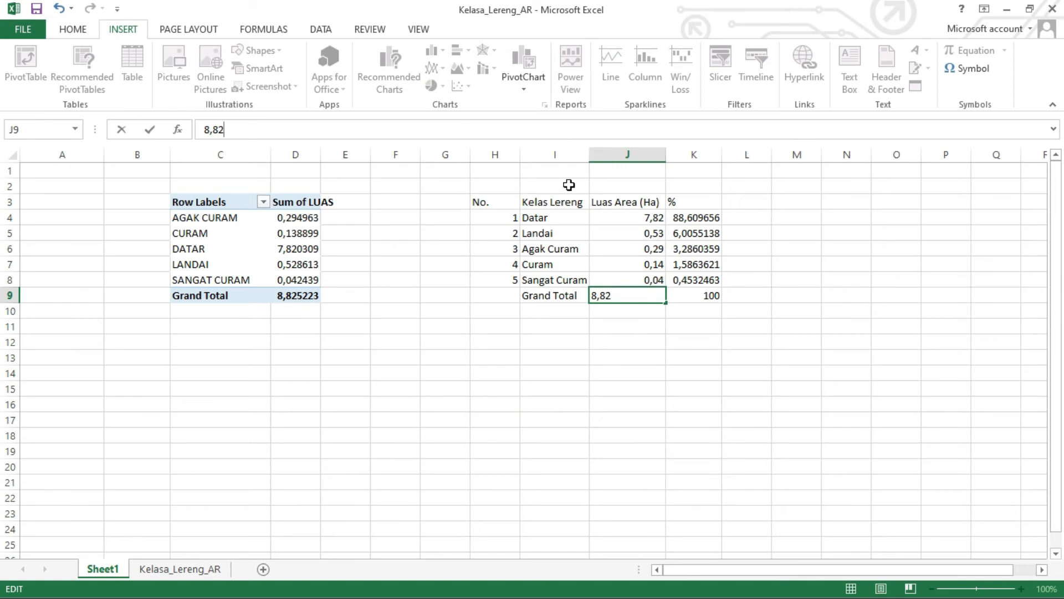
click(753, 318)
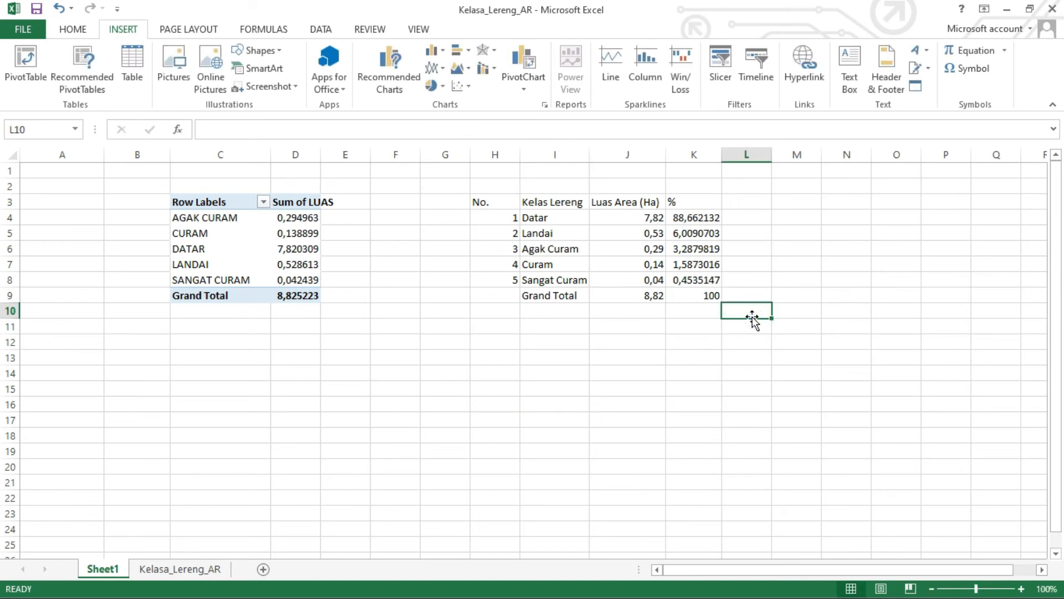
Step: Check the percentage formula in K4 against the rounded areas
click(707, 217)
click(806, 232)
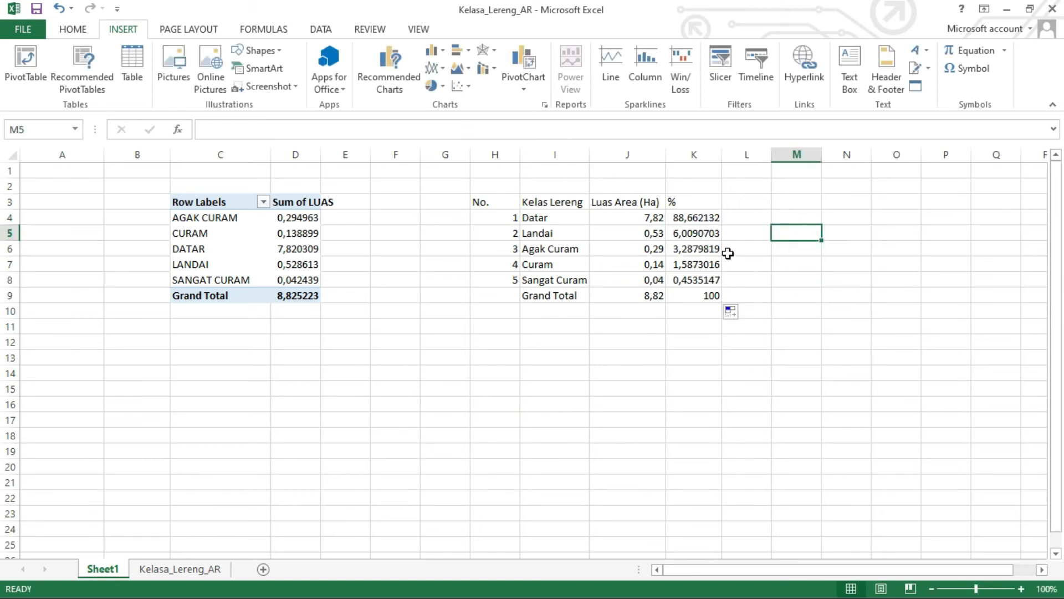
click(719, 218)
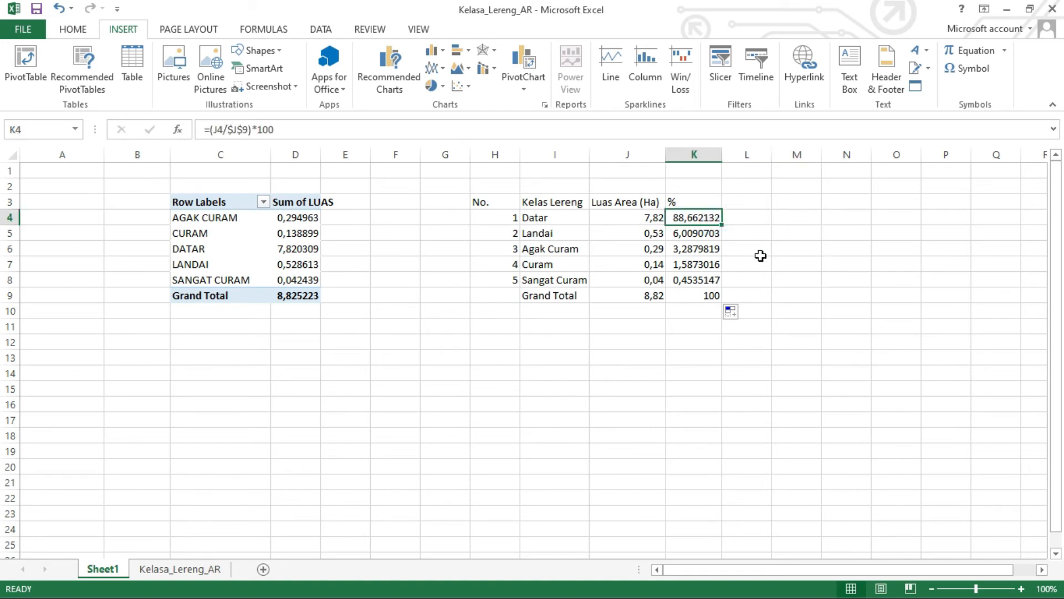
click(760, 251)
Step: Copy the whole table H3:K9 and paste it as plain values starting at H11
drag(487, 202, 696, 295)
right_click(670, 242)
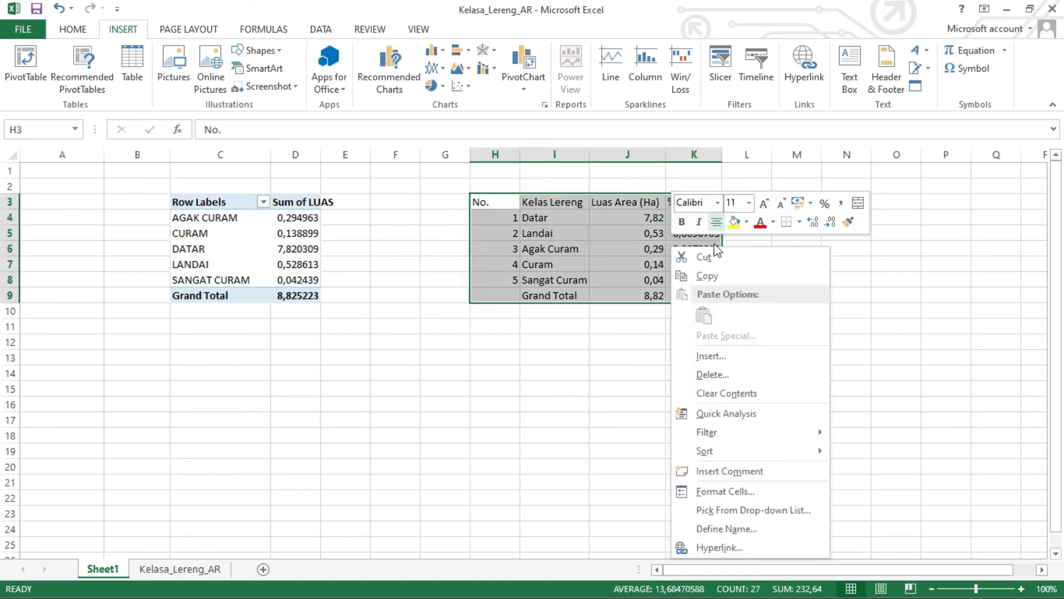
click(689, 276)
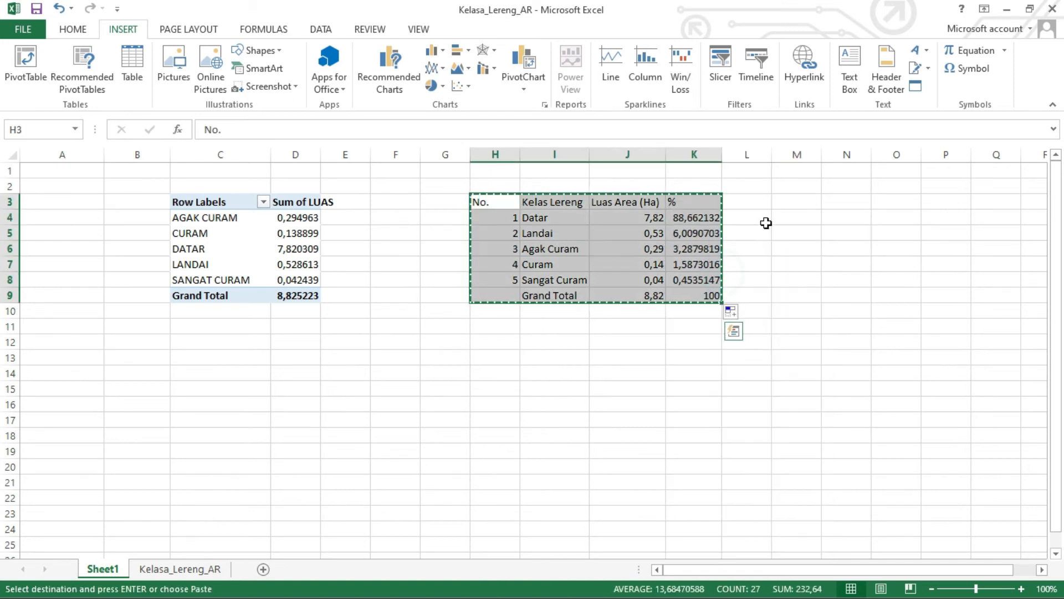
click(483, 328)
right_click(486, 328)
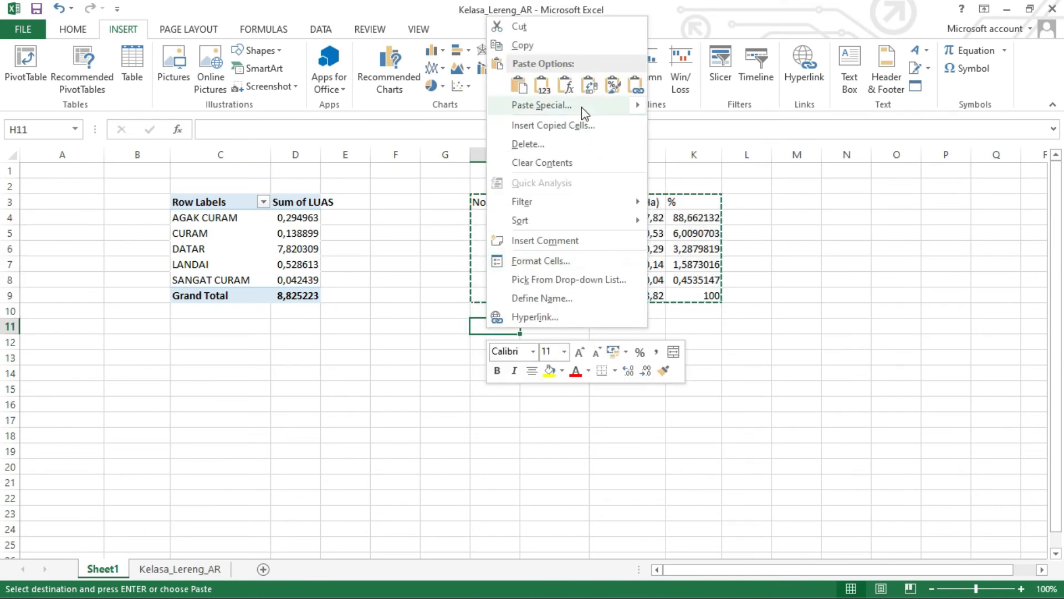
click(551, 85)
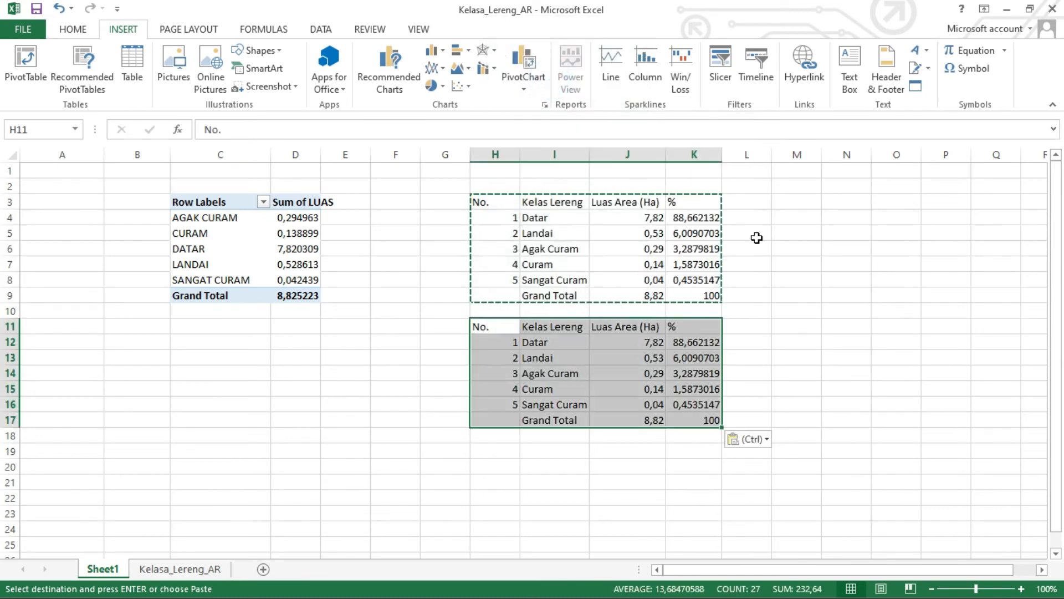
Step: Shorten the Datar and Landai percentages in K12 and K13 to 88,66 and 6,00
click(693, 341)
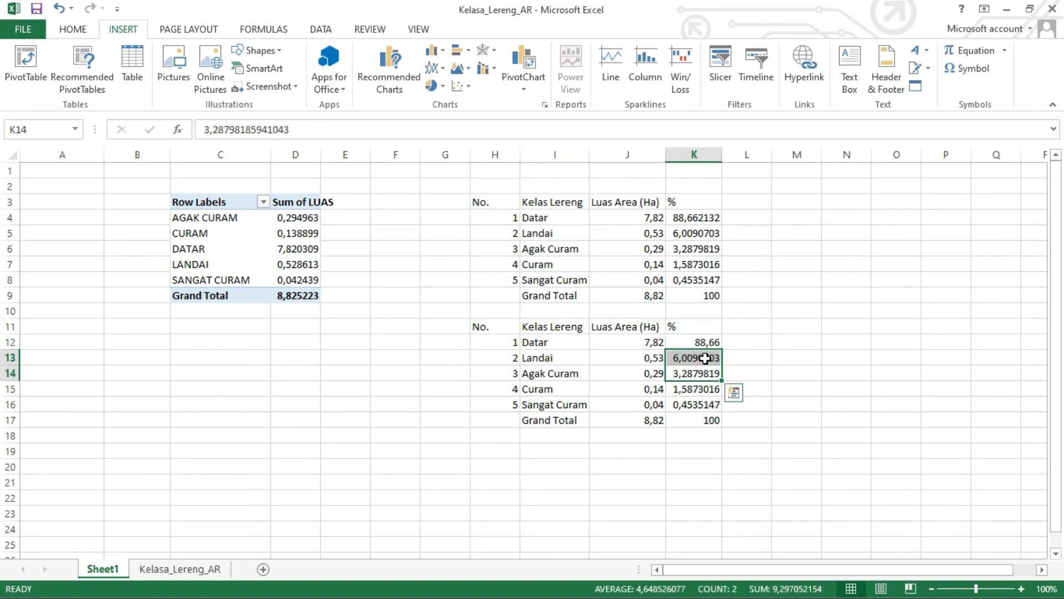
click(703, 359)
drag(301, 129, 216, 136)
key(BackSpace)
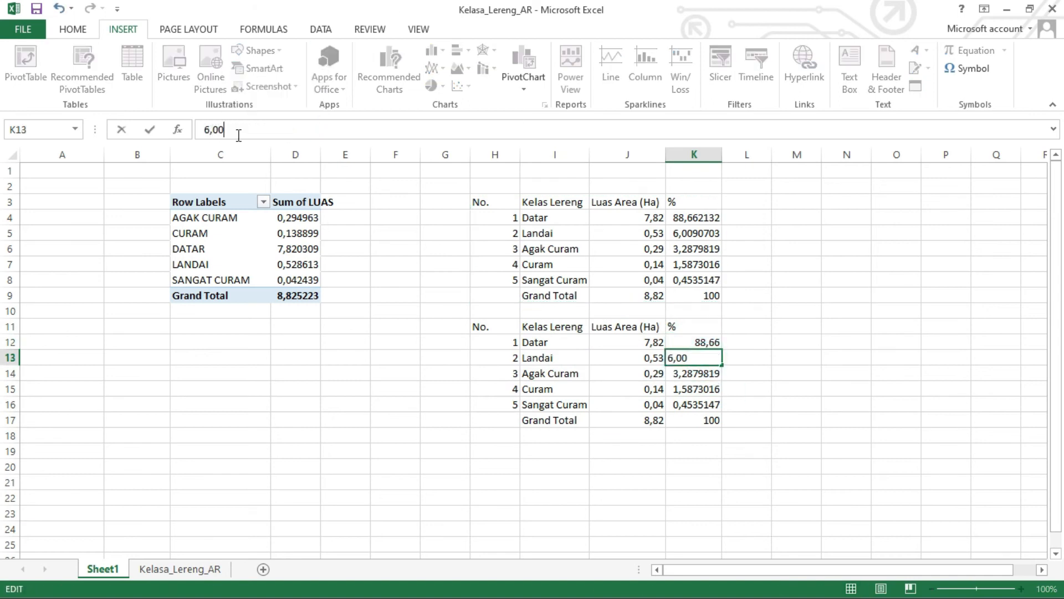
key(Return)
Step: Round the percentages in K14, K15 and K16 to 3,29, 1,59 and 0,45
drag(289, 129, 218, 133)
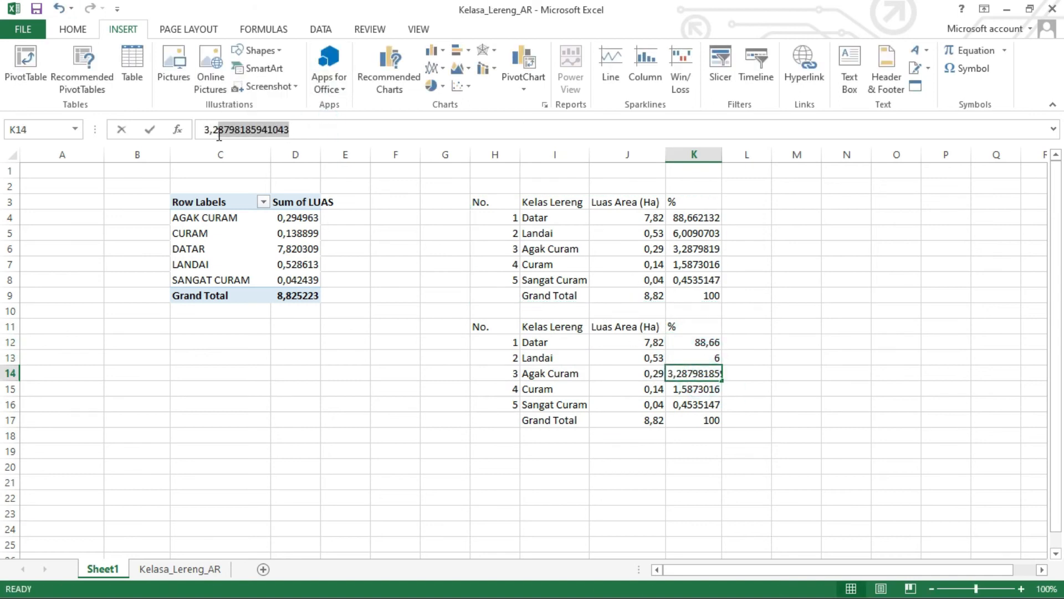
text(9)
click(714, 396)
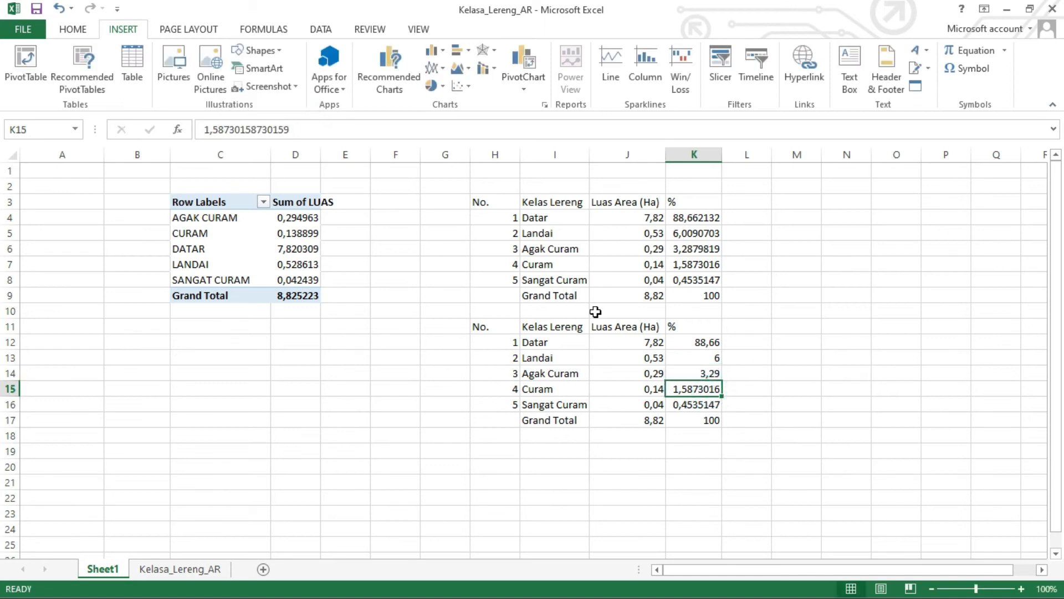
text(9)
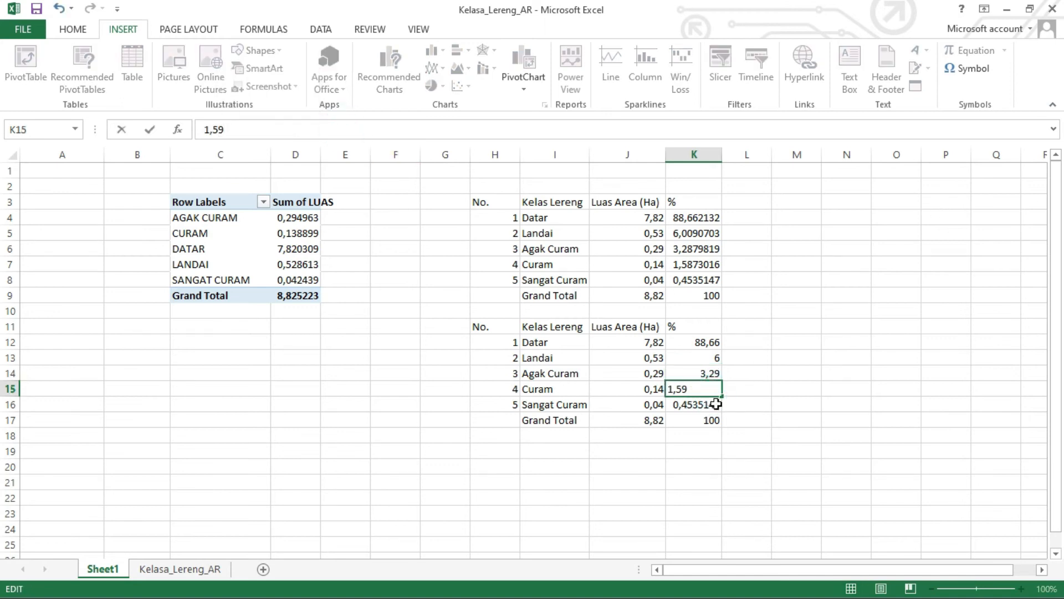
click(716, 404)
drag(319, 125, 256, 117)
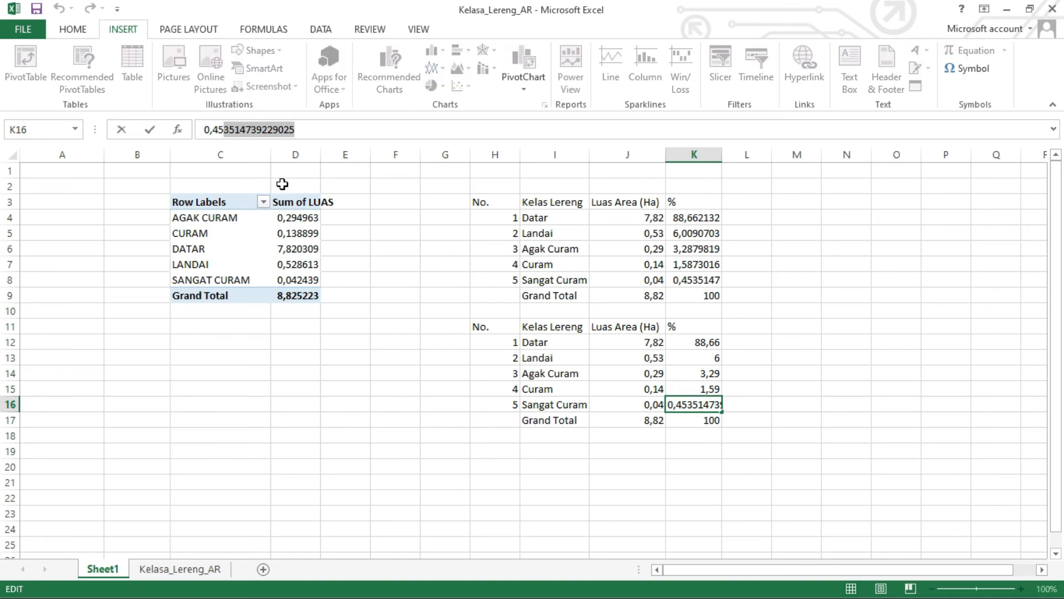
key(BackSpace)
click(695, 327)
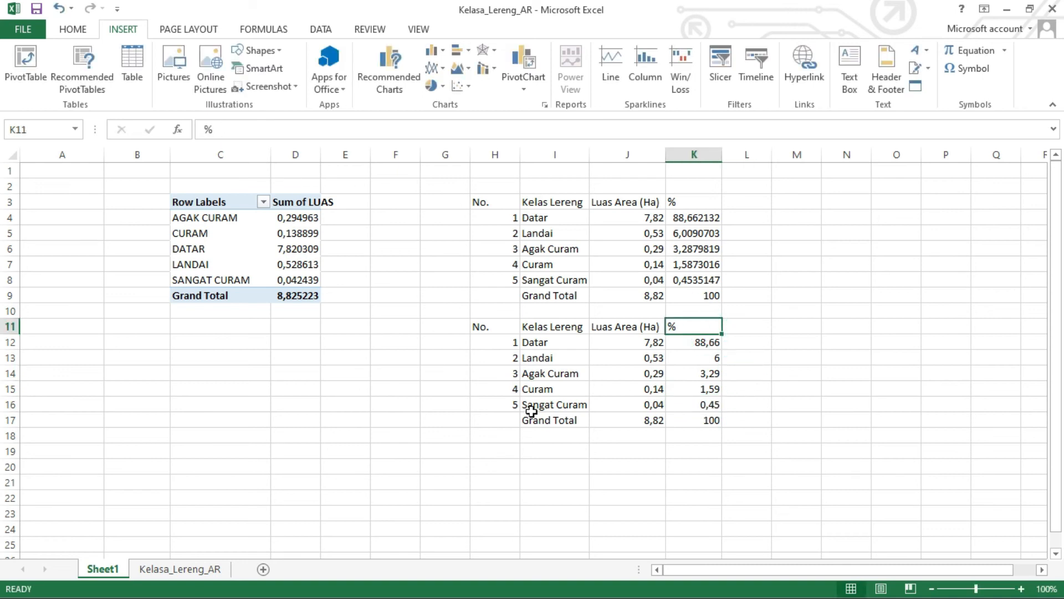
Step: Centre the contents of the table H11:K17 and rename the Grand Total label in I17 as Total
click(804, 469)
drag(497, 327, 684, 421)
click(73, 30)
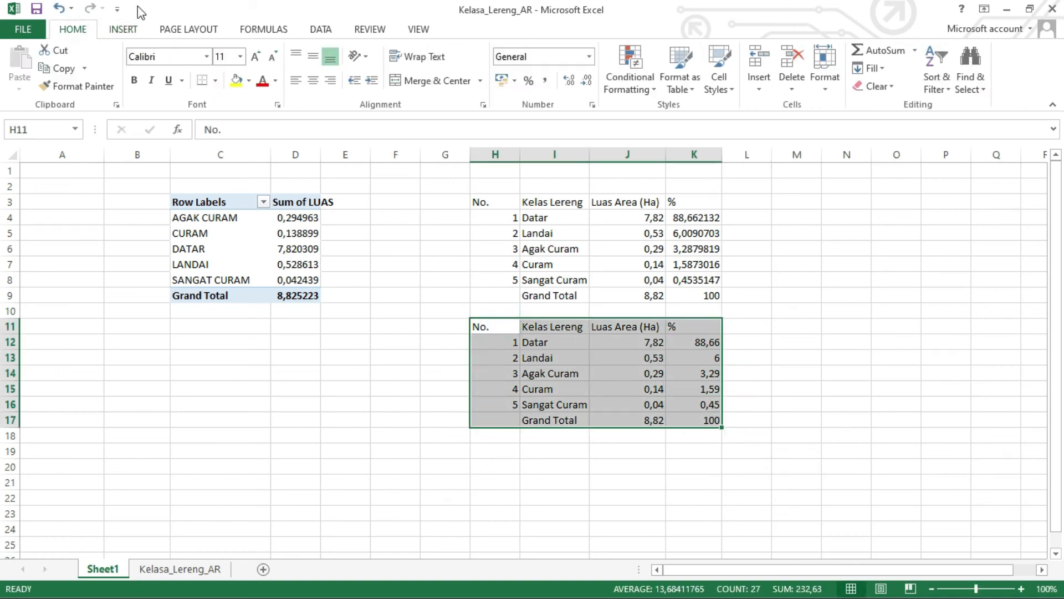
click(314, 80)
click(556, 427)
text(Total)
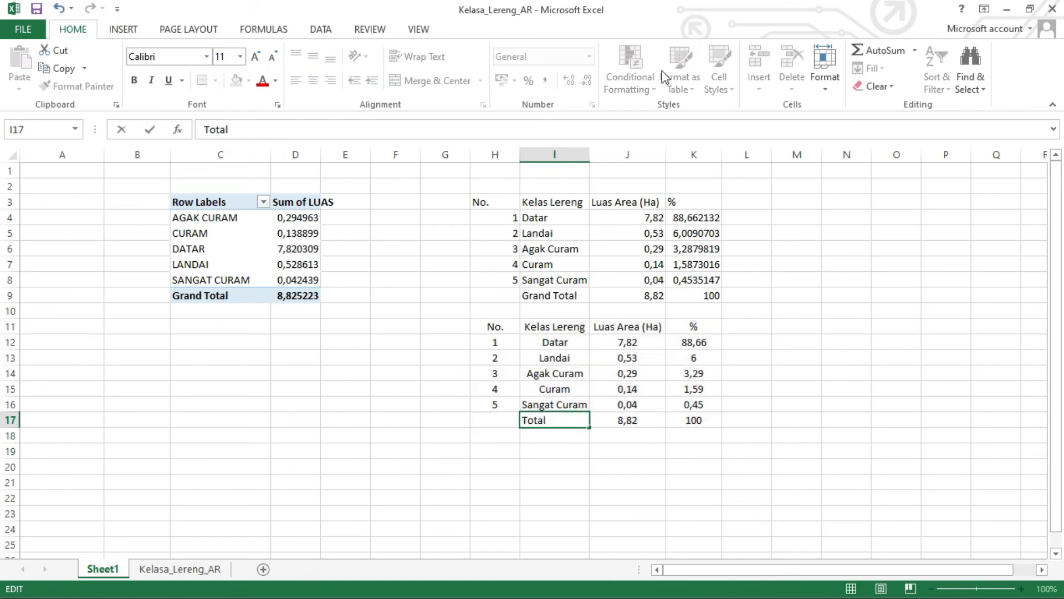
click(829, 311)
Step: Narrow the percentage column K slightly
click(716, 331)
drag(722, 160, 715, 160)
click(742, 330)
drag(496, 328, 690, 420)
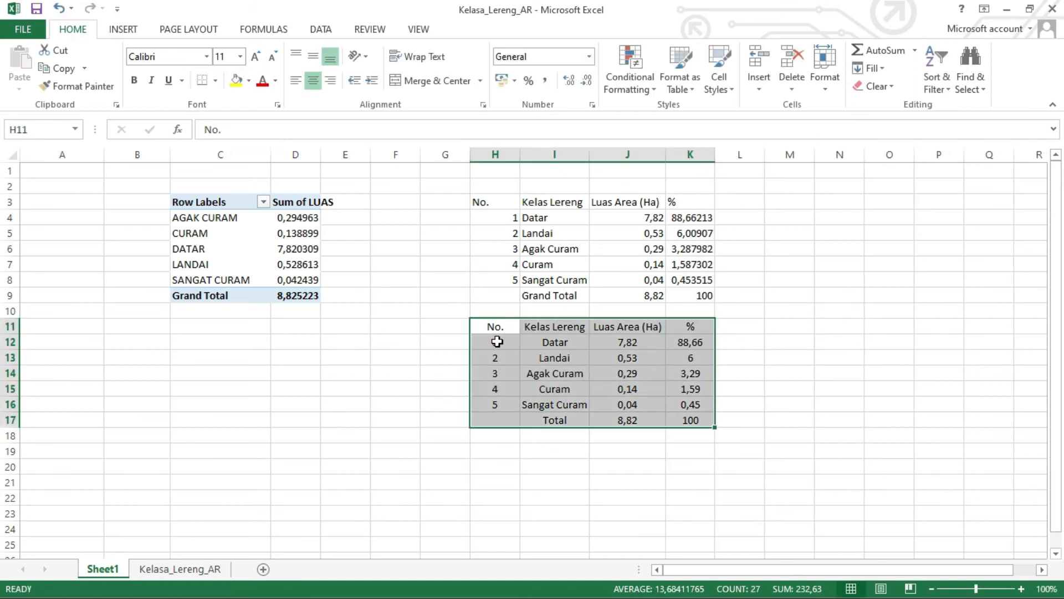
click(748, 394)
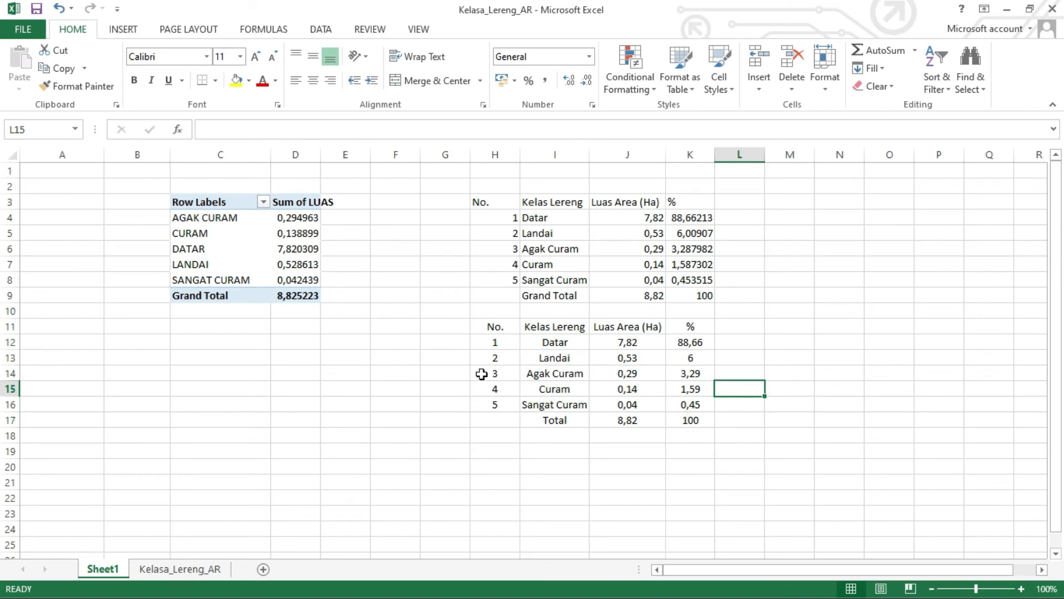
drag(492, 349, 681, 344)
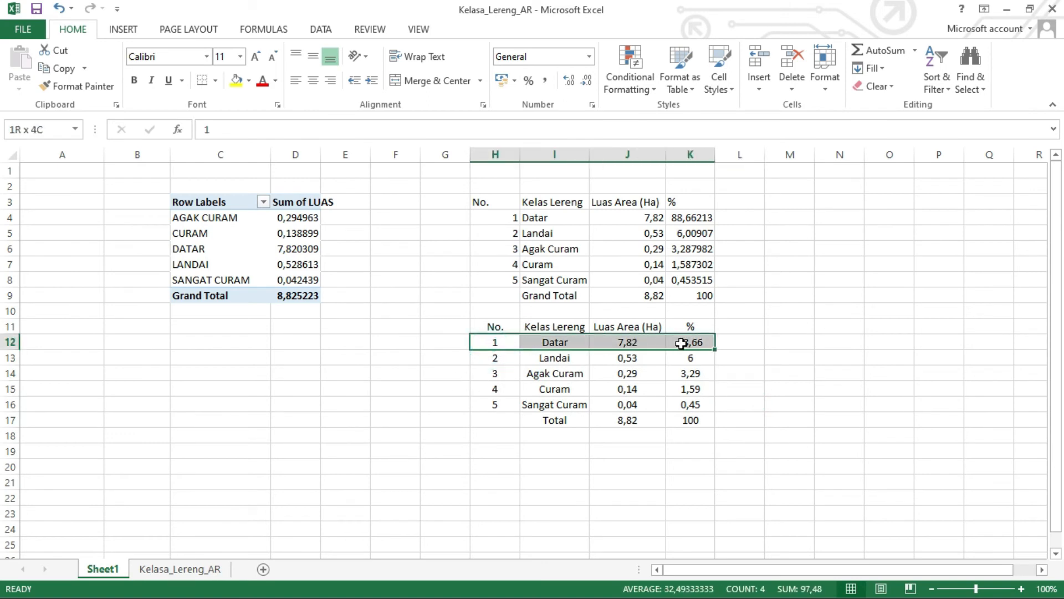
click(576, 362)
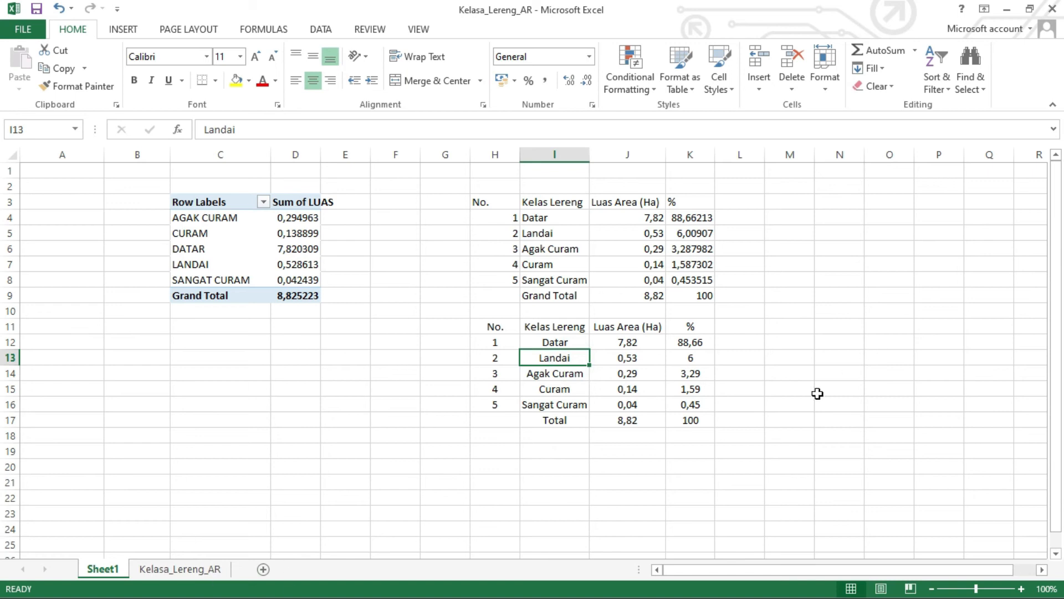
Step: Check the legend colours in the ArcMap layout, return to Excel and fill the Datar row H12:K12 with matching green
key(super)
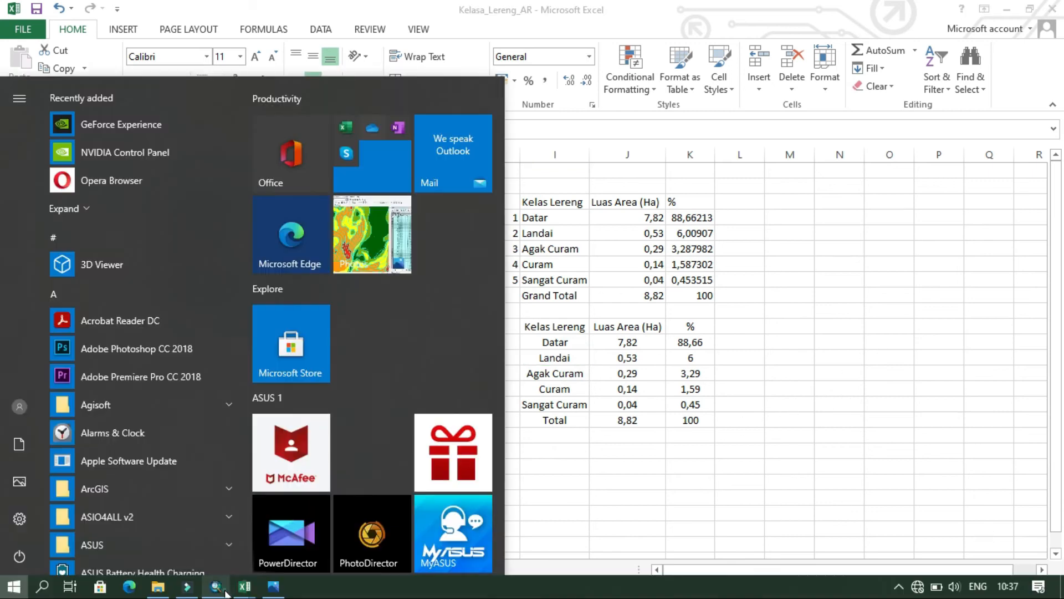
click(217, 588)
scroll(463, 264, down, 5)
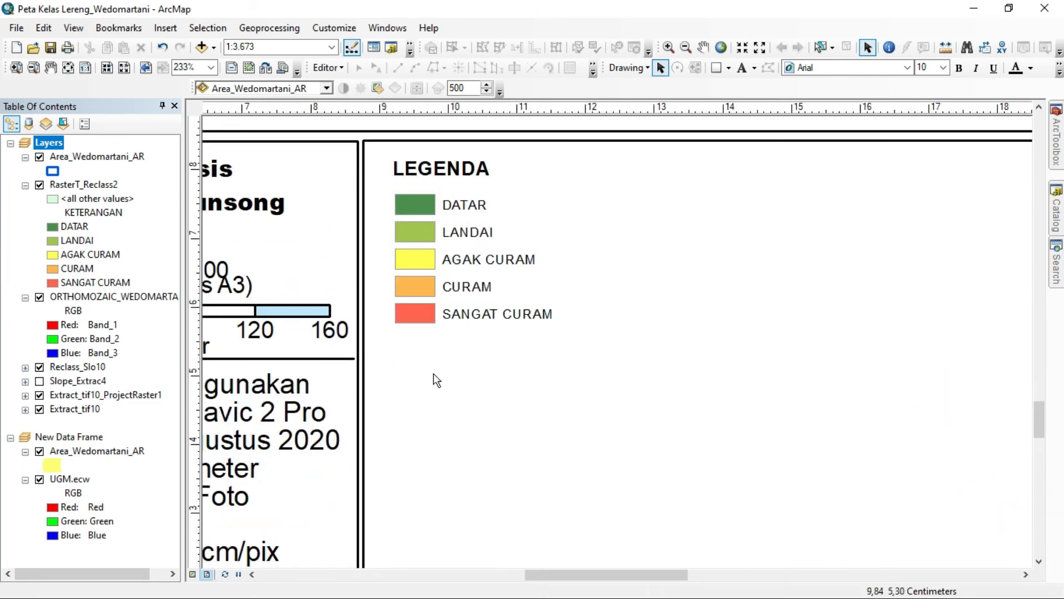
key(super)
click(281, 516)
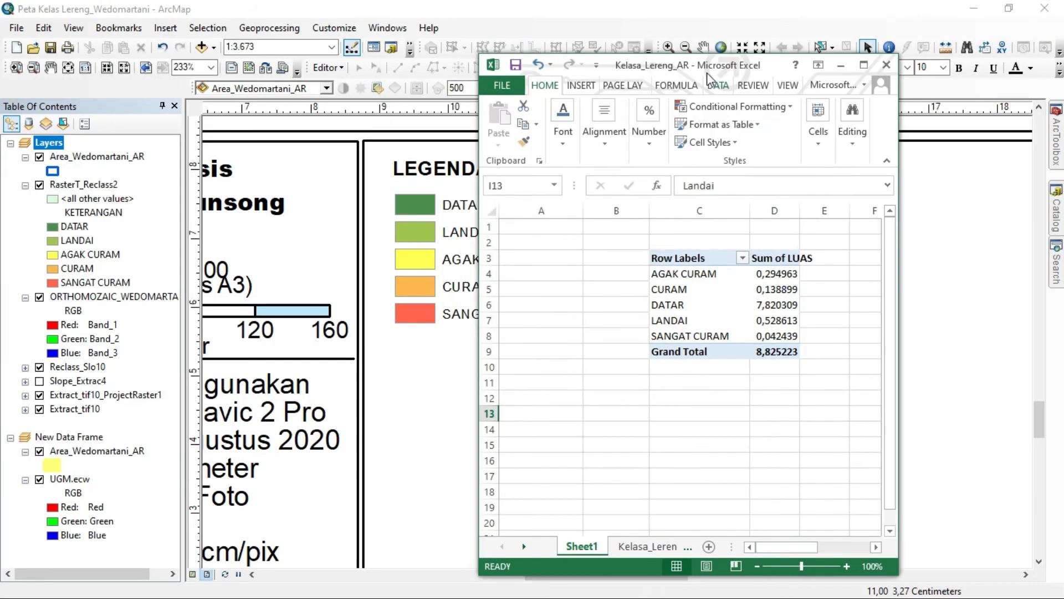
drag(701, 396, 902, 397)
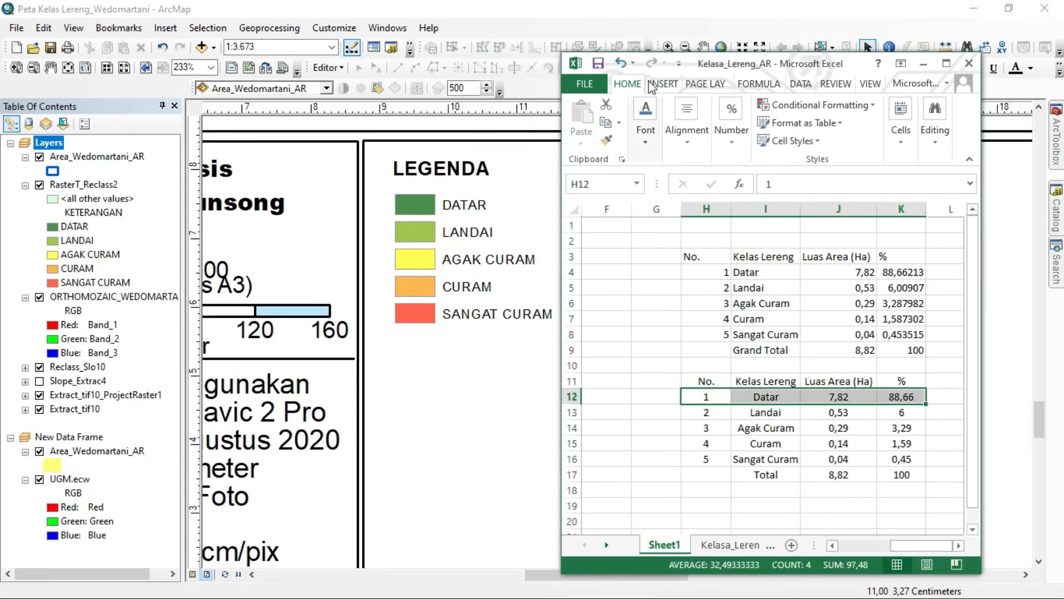
click(946, 64)
click(249, 81)
click(354, 114)
click(1033, 9)
Step: Fill the Landai row H13:K13 with a lighter green
drag(706, 413, 902, 413)
click(947, 64)
click(250, 81)
click(354, 144)
click(1033, 10)
Step: Fill the Agak Curam row H14:K14 with yellow and the Curam row H15:K15 with orange
click(946, 64)
drag(145, 373, 340, 373)
click(249, 81)
click(261, 148)
click(250, 81)
click(277, 202)
drag(144, 388, 340, 388)
click(250, 81)
click(263, 201)
Step: Compare with the ArcMap legend and fill the Sangat Curam row H16:K16 with a custom orange-red
drag(144, 404, 340, 404)
click(249, 81)
click(249, 202)
click(438, 342)
click(215, 586)
key(super)
click(244, 586)
drag(145, 404, 333, 404)
click(249, 80)
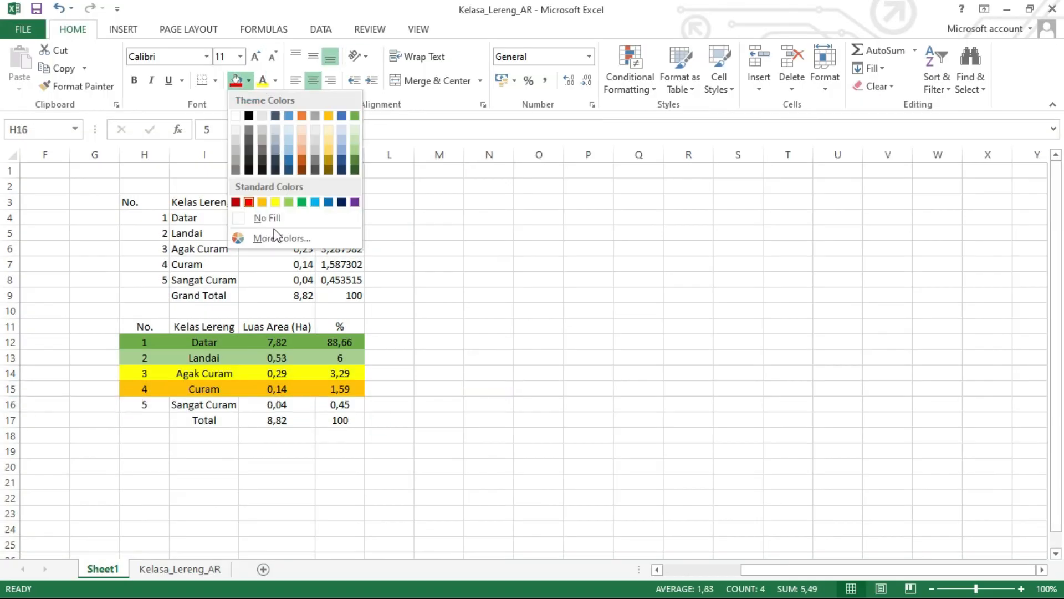
click(272, 238)
click(463, 277)
click(462, 277)
Step: Fill the header row H11:K11 and the Total row H17:K17 with light grey
drag(144, 326, 352, 324)
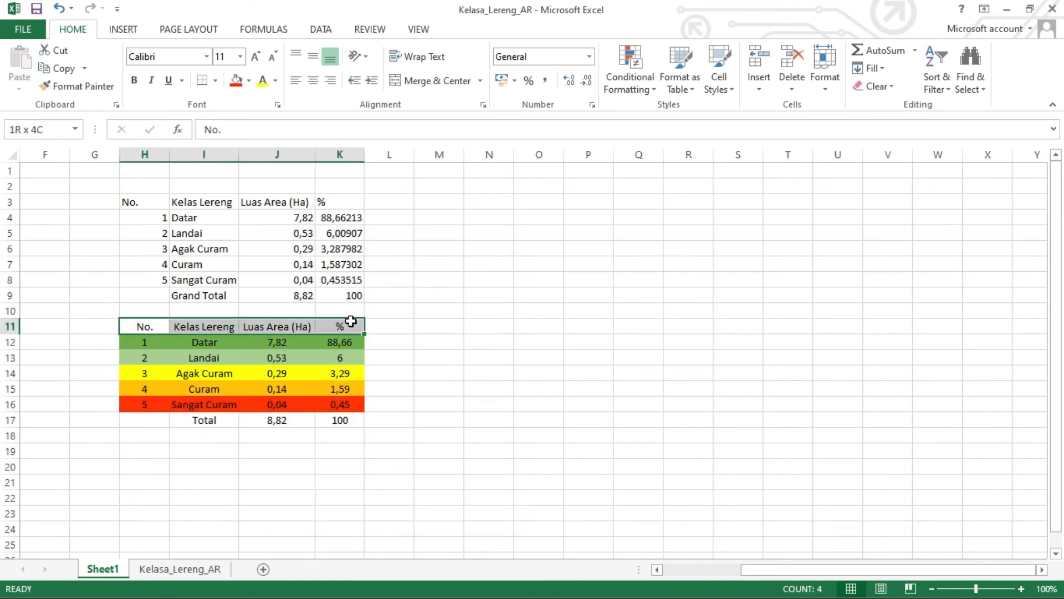
click(216, 587)
key(super)
click(245, 586)
click(249, 81)
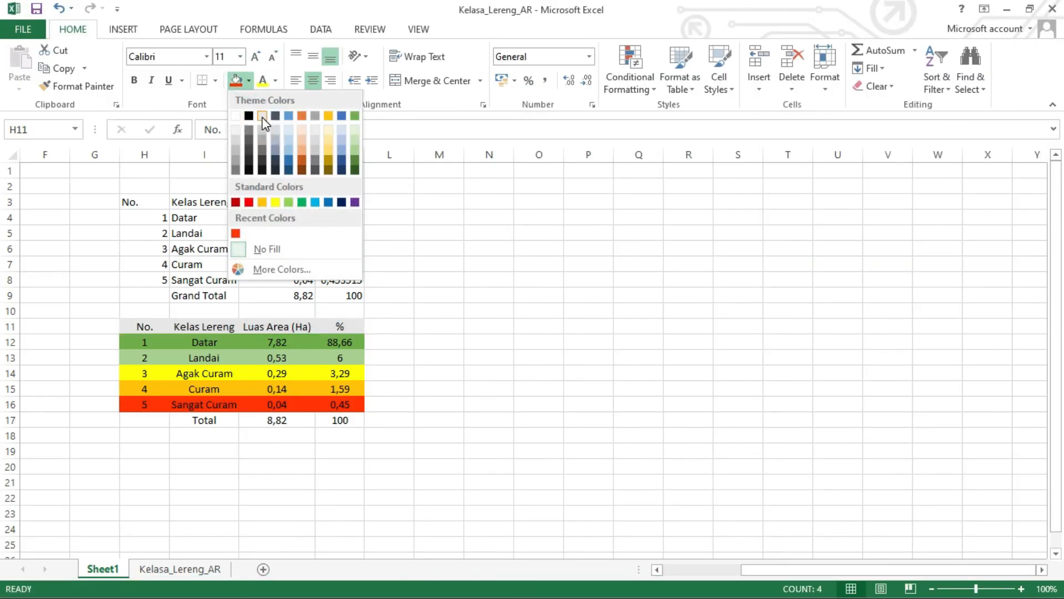
drag(144, 420, 333, 419)
click(250, 81)
click(267, 115)
click(487, 279)
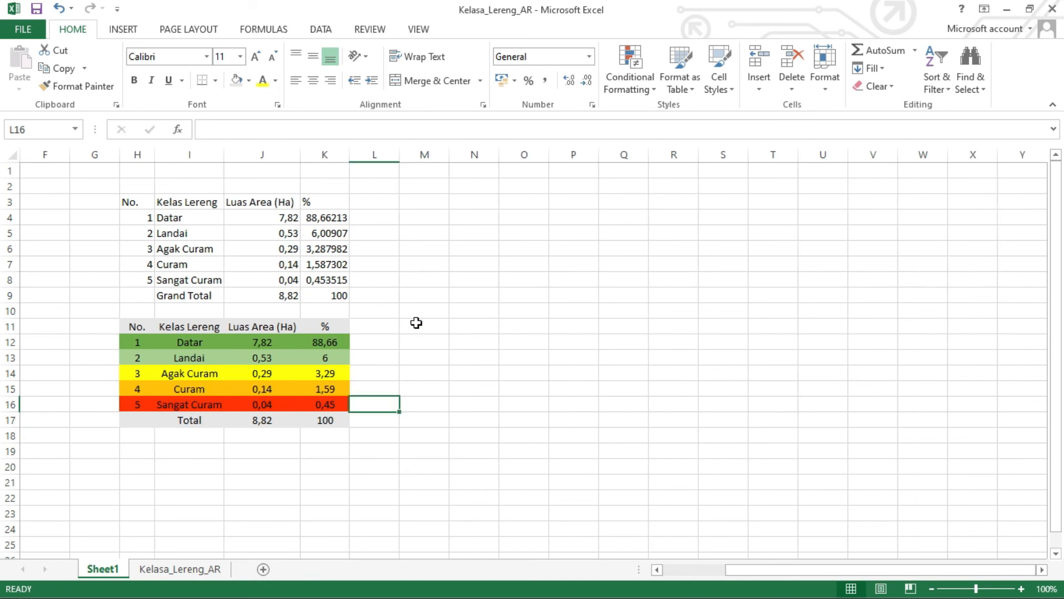
click(481, 305)
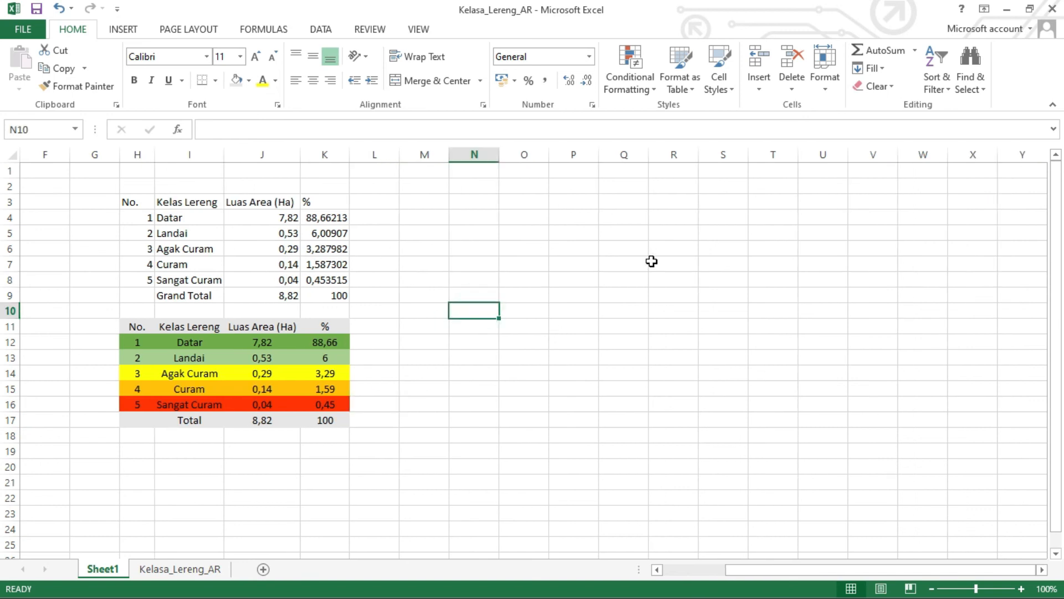
Step: Insert a 3-D pie chart of the percentages in K12:K16 and apply the layout with percentage labels and a side legend
drag(317, 341, 338, 409)
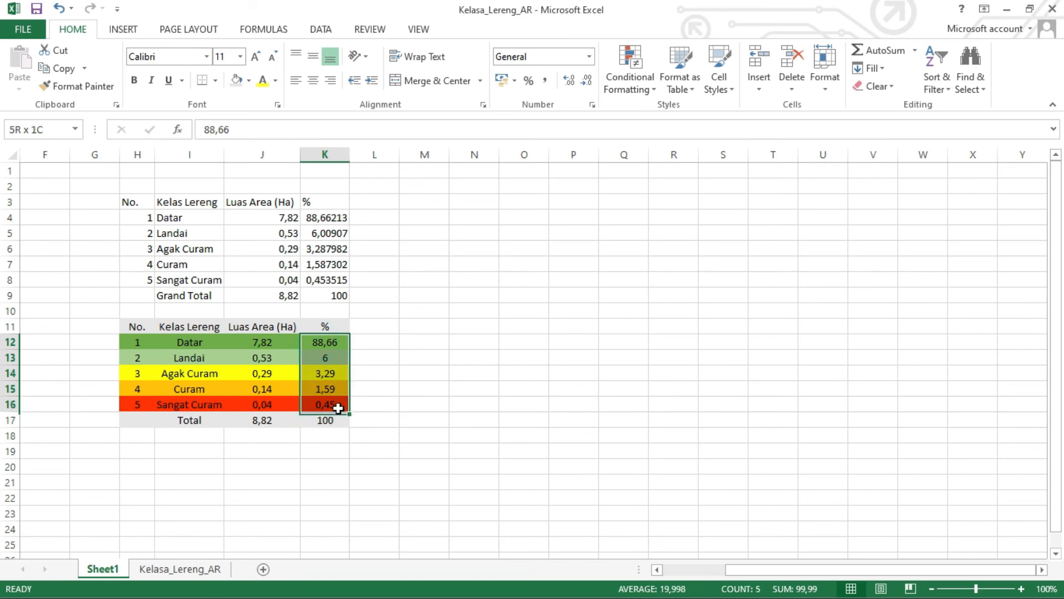
click(132, 31)
click(446, 87)
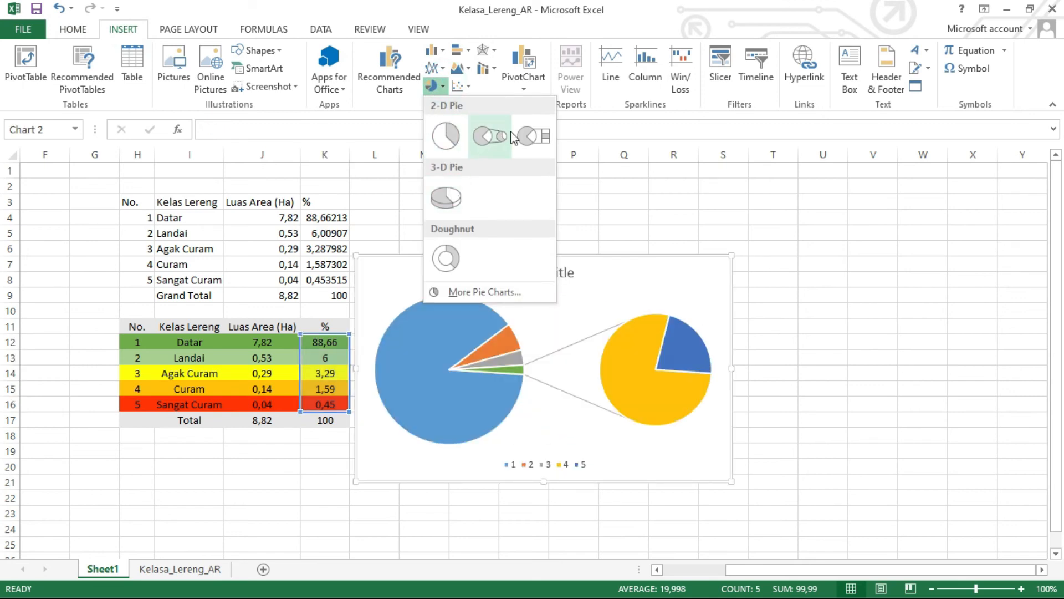
click(449, 197)
click(75, 86)
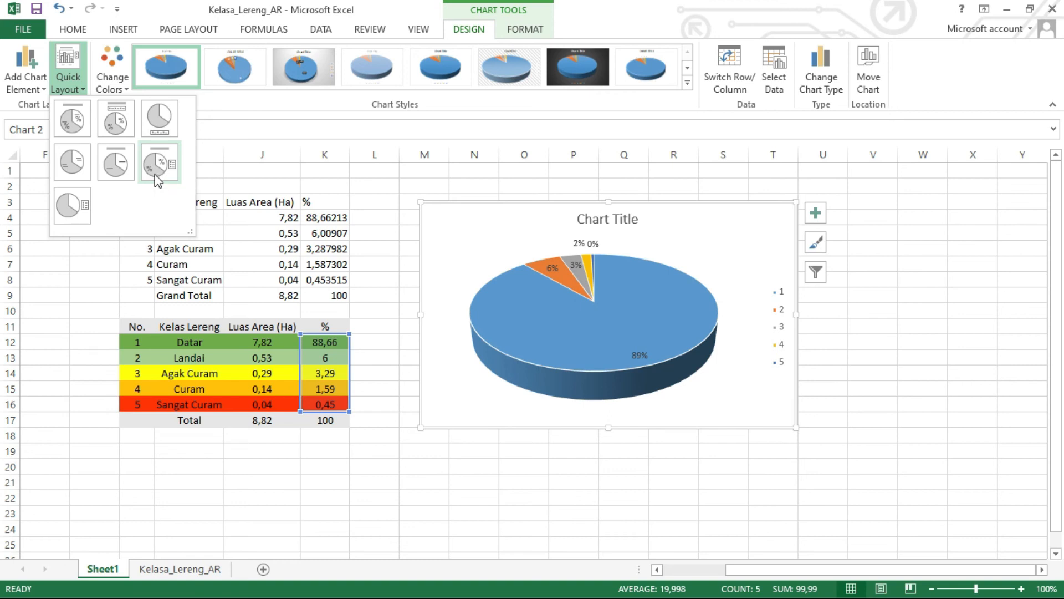
click(162, 161)
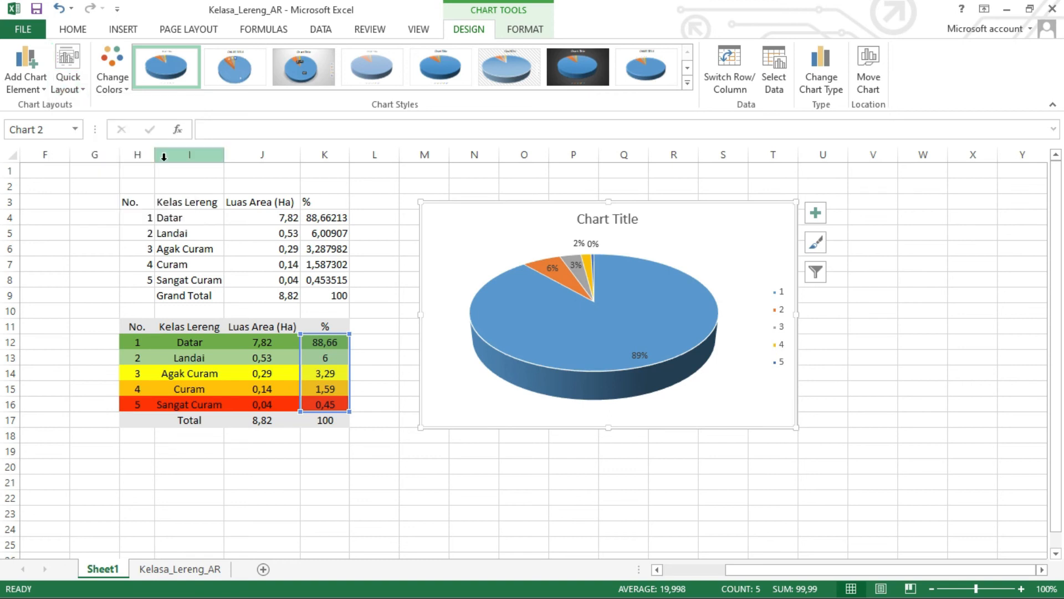
Step: Enlarge the pie chart and give its whole data series a solid green fill
drag(703, 253, 735, 238)
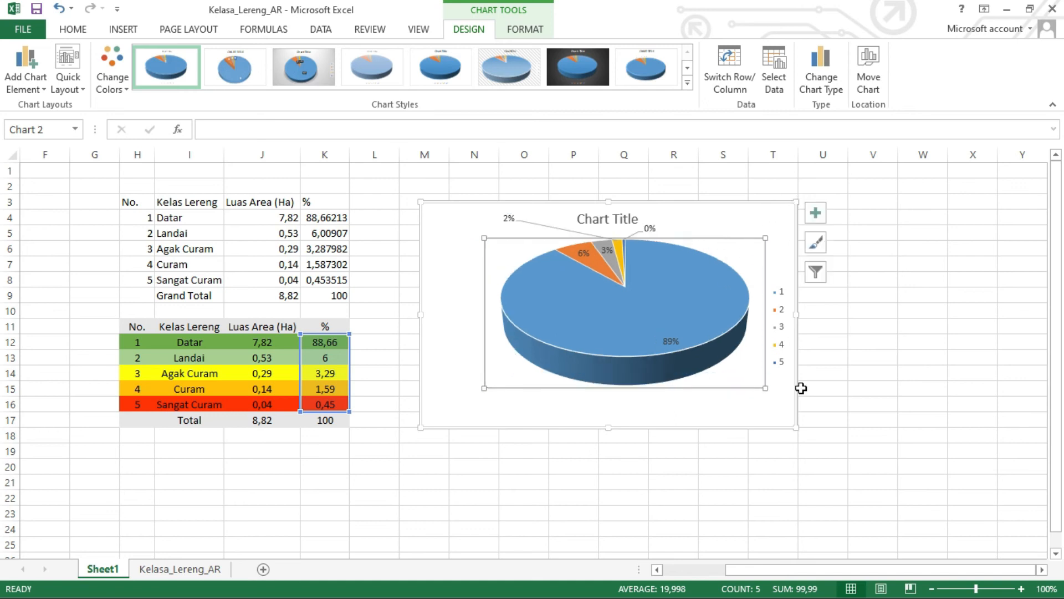
drag(797, 427, 858, 481)
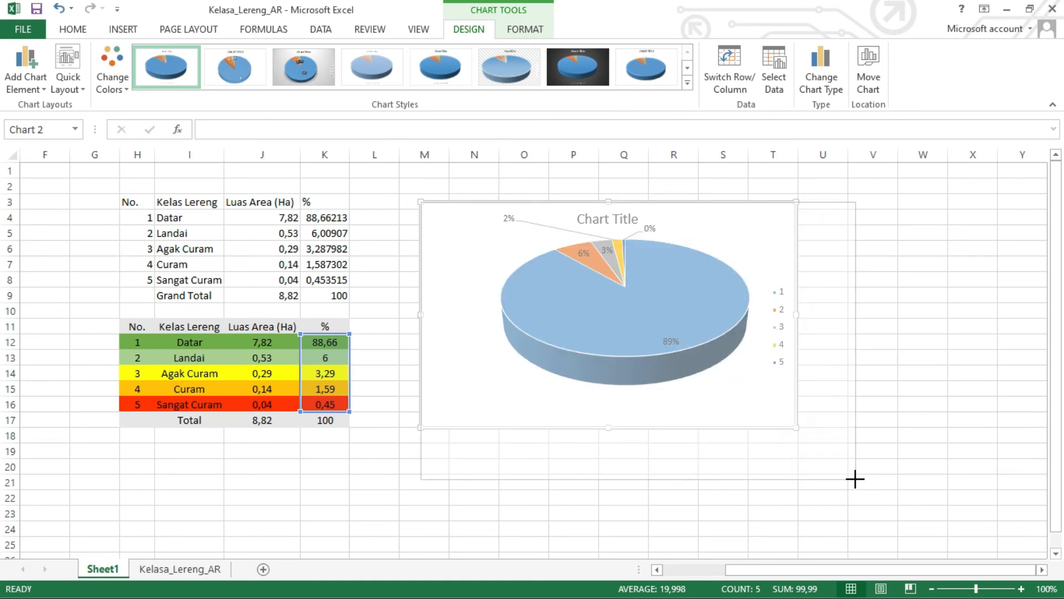
double_click(743, 327)
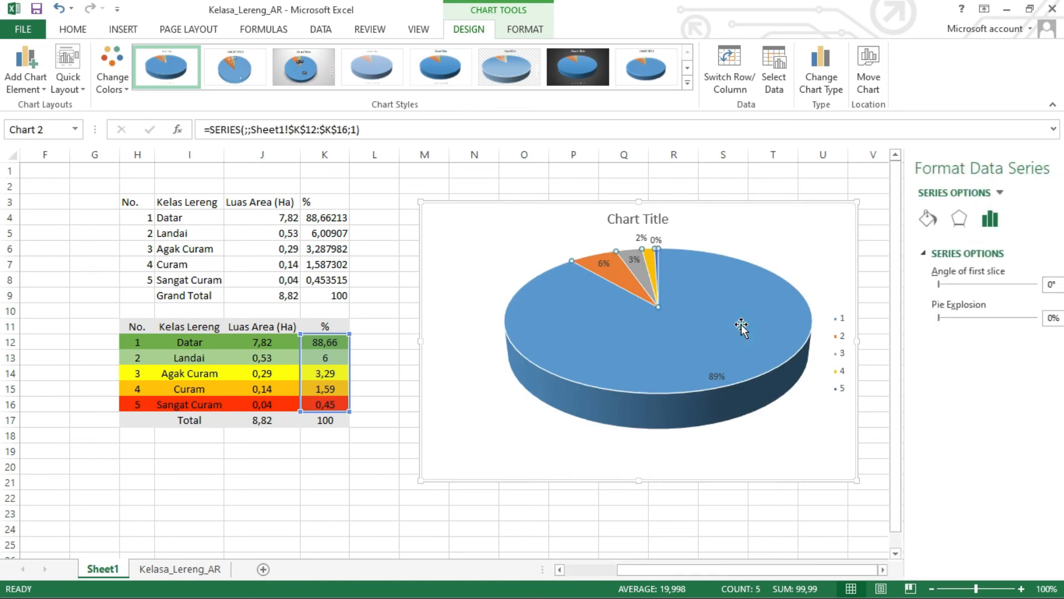
click(866, 219)
click(879, 254)
click(1025, 414)
click(1001, 558)
Step: Fill the 6% slice with light green and the 3% slice with yellow
click(620, 275)
click(696, 220)
click(622, 279)
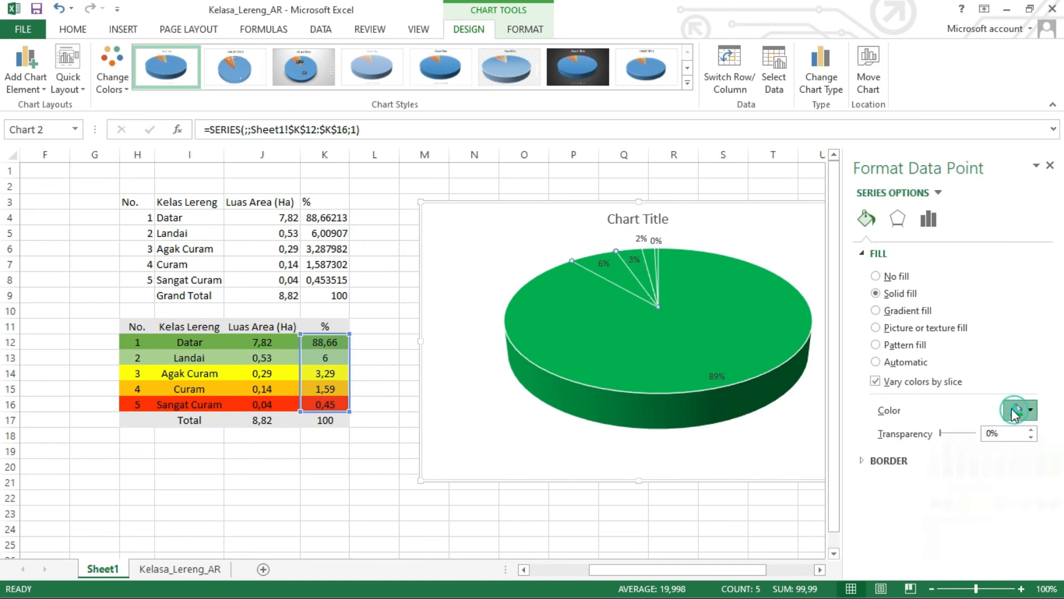
click(1015, 413)
click(987, 533)
click(632, 265)
click(1020, 410)
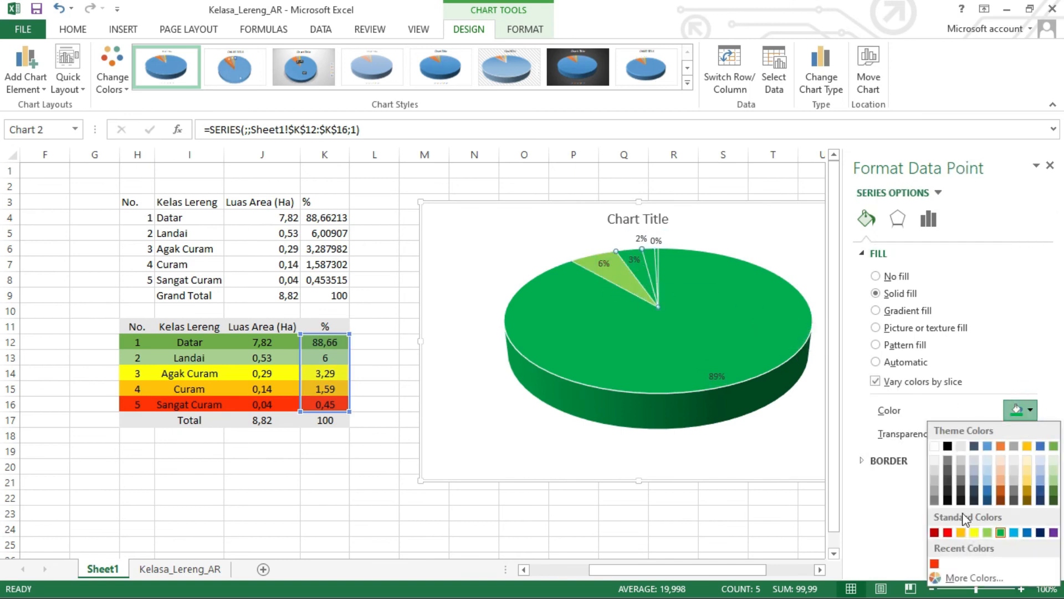
click(974, 533)
Step: Fill the 2% slice of the pie chart with orange
click(653, 261)
click(1020, 410)
click(961, 533)
click(1018, 411)
click(929, 558)
key(ctrl+z)
Step: Fill the thin 0% slice with the orange-red used for the Sangat Curam row
click(657, 259)
scroll(657, 272, down, 1)
click(1020, 410)
click(929, 559)
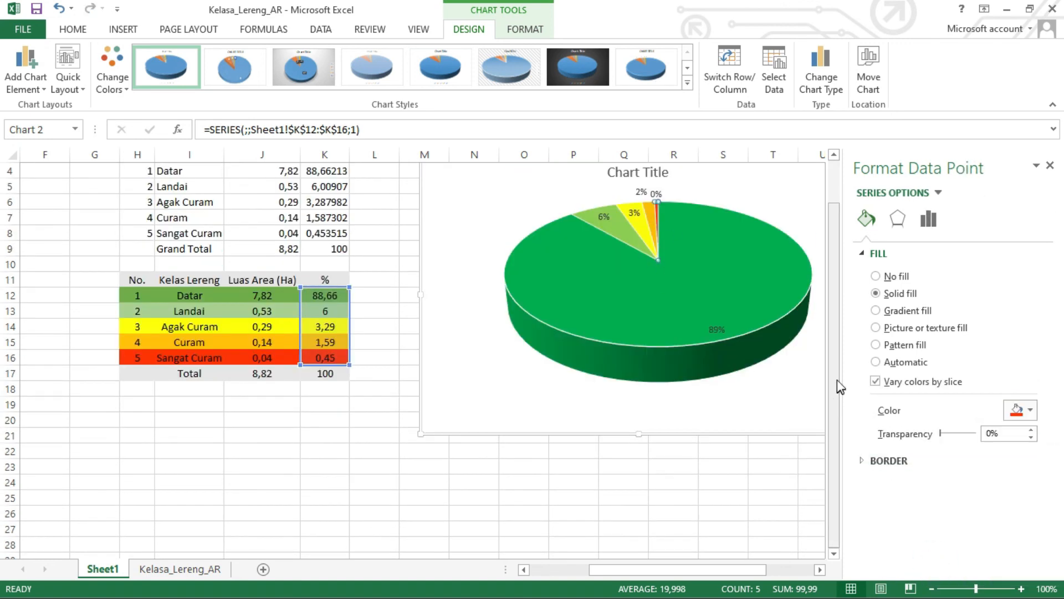
click(627, 459)
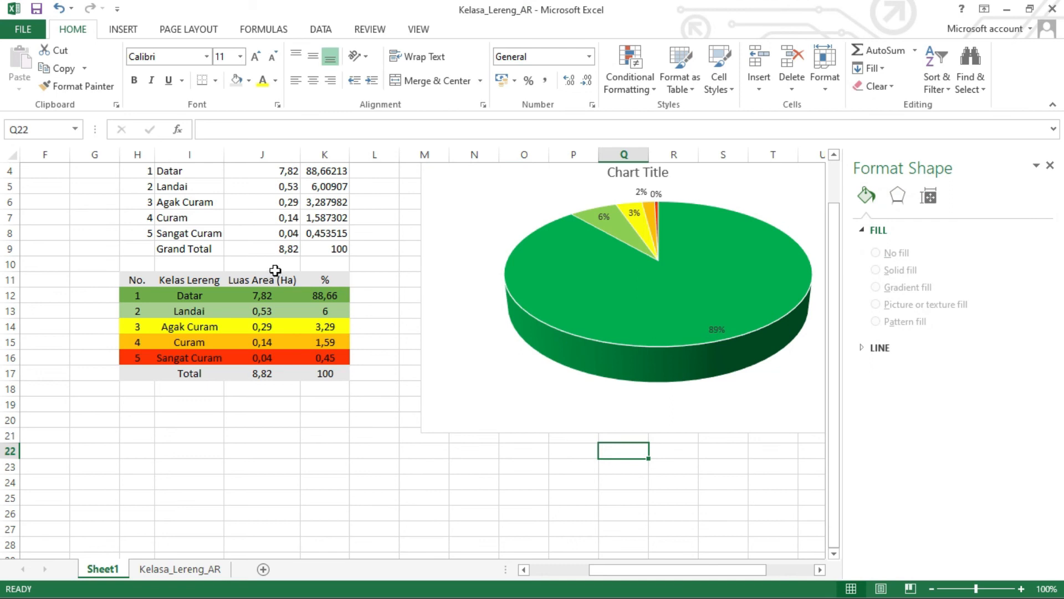
Step: Copy the coloured table H11:K17 and switch to the ArcMap layout
drag(136, 279, 336, 383)
click(320, 312)
click(251, 128)
click(404, 351)
key(ctrl+c)
key(super)
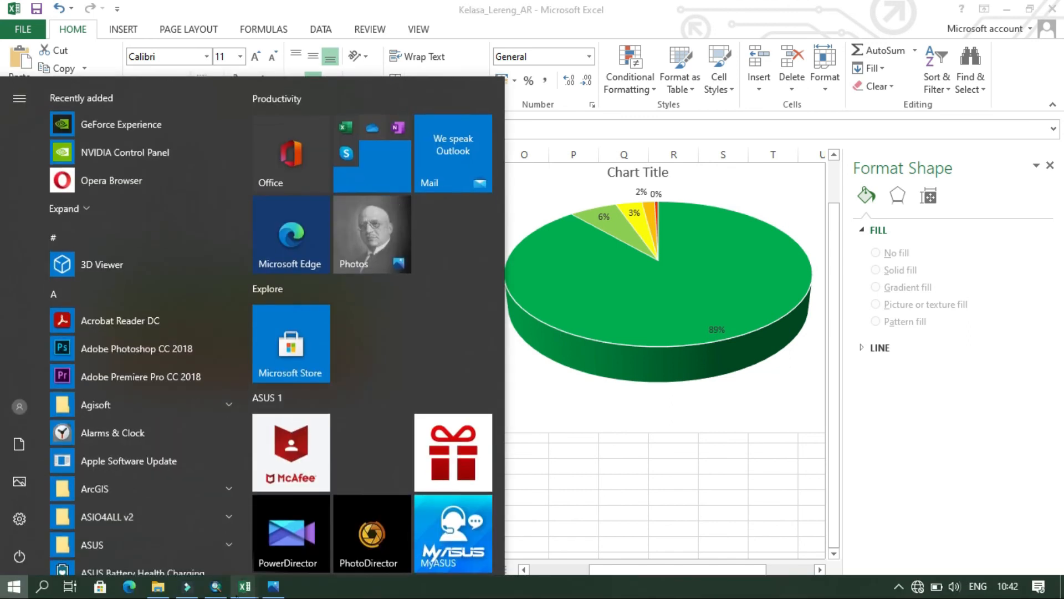
click(219, 586)
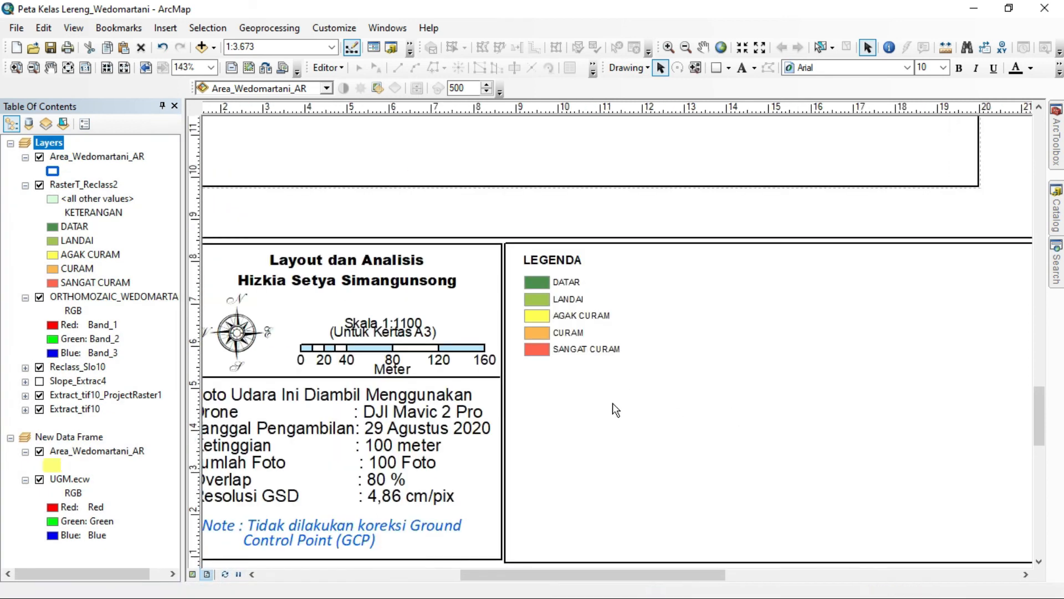
Step: Paste the coloured class table into the layout, shrink it and place it in the legend panel beneath the legend
scroll(613, 408, down, 4)
key(ctrl+v)
drag(696, 178, 703, 440)
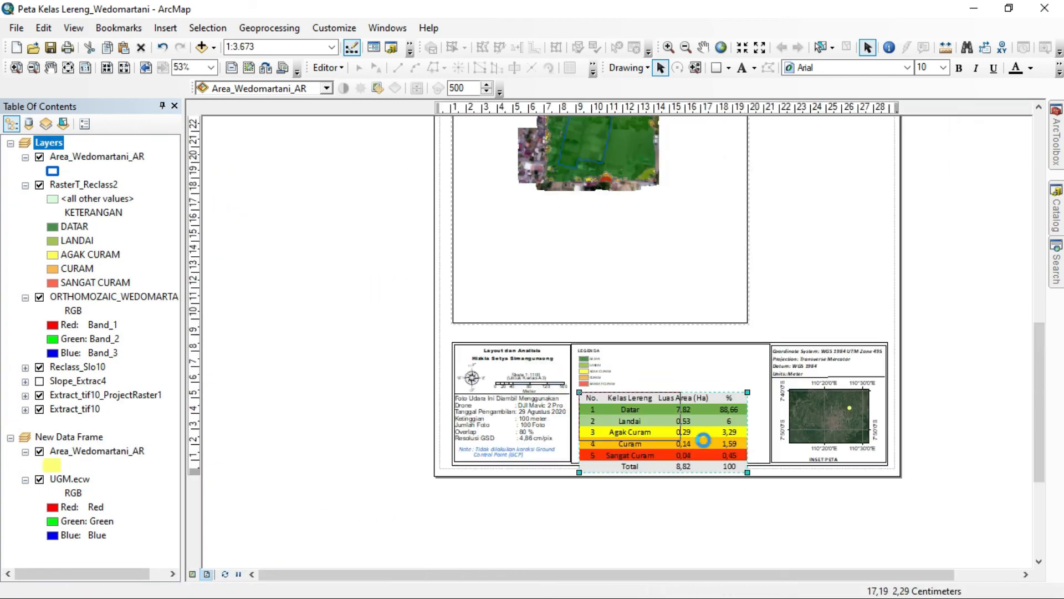
drag(644, 410, 643, 431)
drag(681, 461, 658, 451)
drag(626, 426, 638, 428)
Step: Switch to the Excel workbook and adjust the pie chart's size and position beside the coloured table
key(super)
click(250, 585)
click(285, 556)
drag(487, 214, 308, 237)
click(590, 297)
drag(679, 176, 715, 148)
click(539, 267)
click(811, 310)
drag(323, 215, 383, 297)
Step: Delete the pie chart's title and legend and shrink the chart frame
click(563, 236)
click(560, 242)
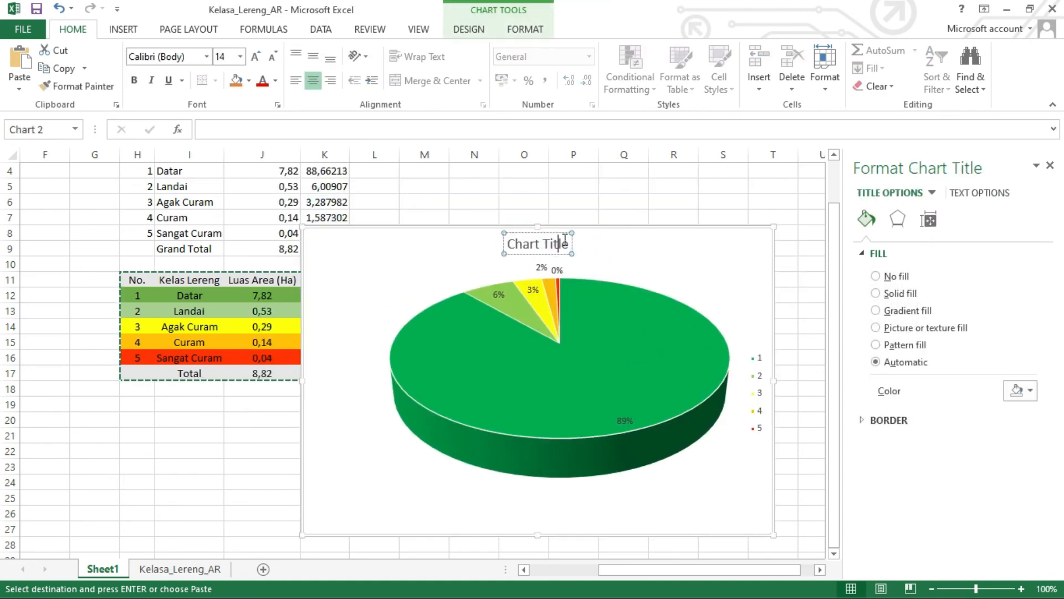
triple_click(565, 241)
key(Delete)
click(724, 217)
drag(757, 366, 755, 334)
key(Delete)
drag(774, 226, 727, 263)
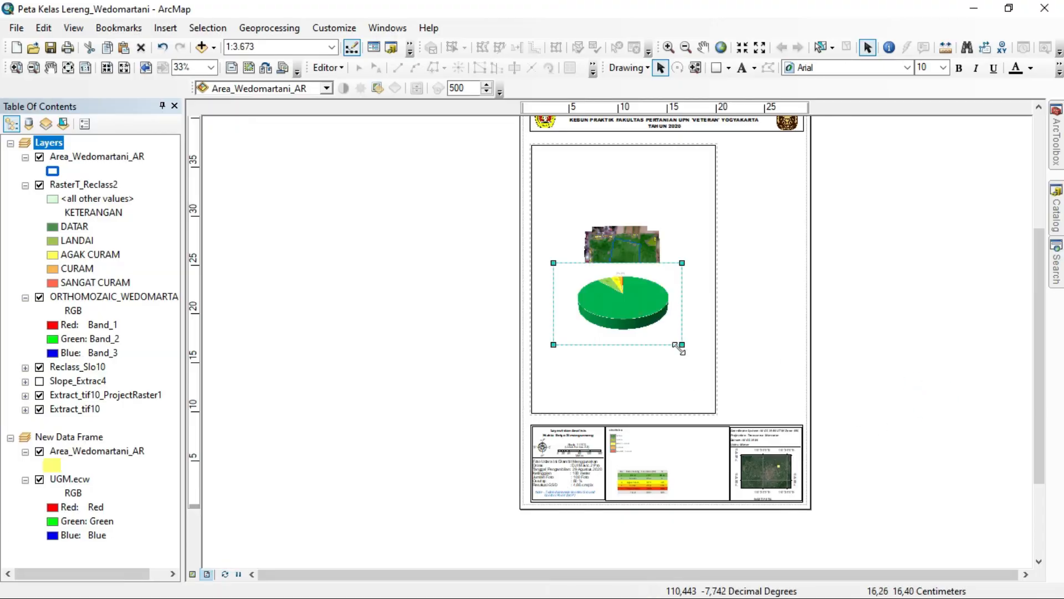
Step: Shrink the pie chart pasted in the ArcMap layout and place it beside the legend in the lower panel
drag(682, 345, 628, 309)
drag(597, 284, 690, 454)
scroll(706, 459, up, 4)
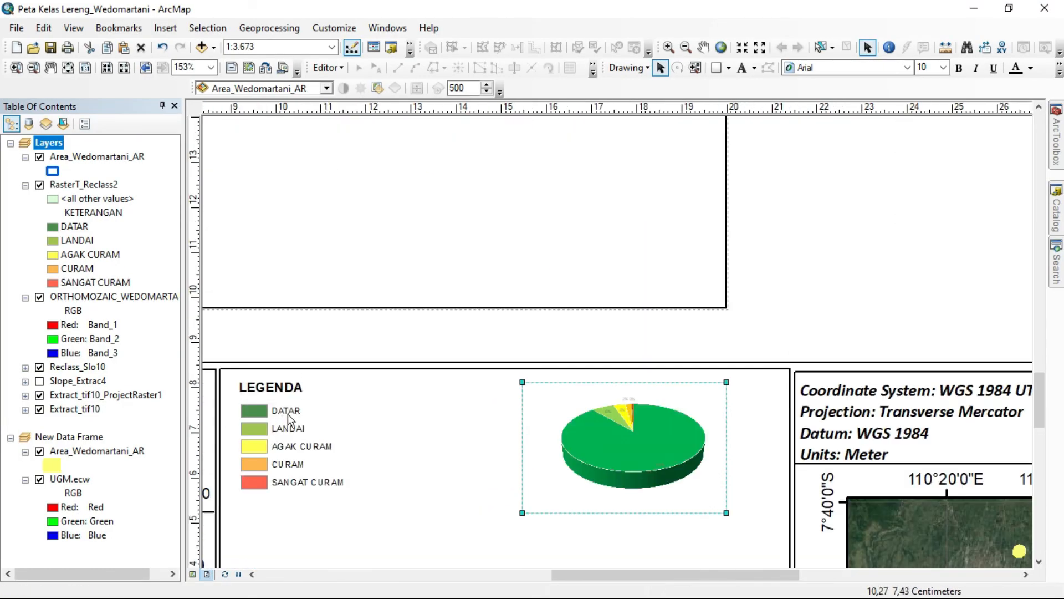
Step: Change the first two legend labels to "Datar (0-8%)" and "Landai (8-15%)"
double_click(288, 411)
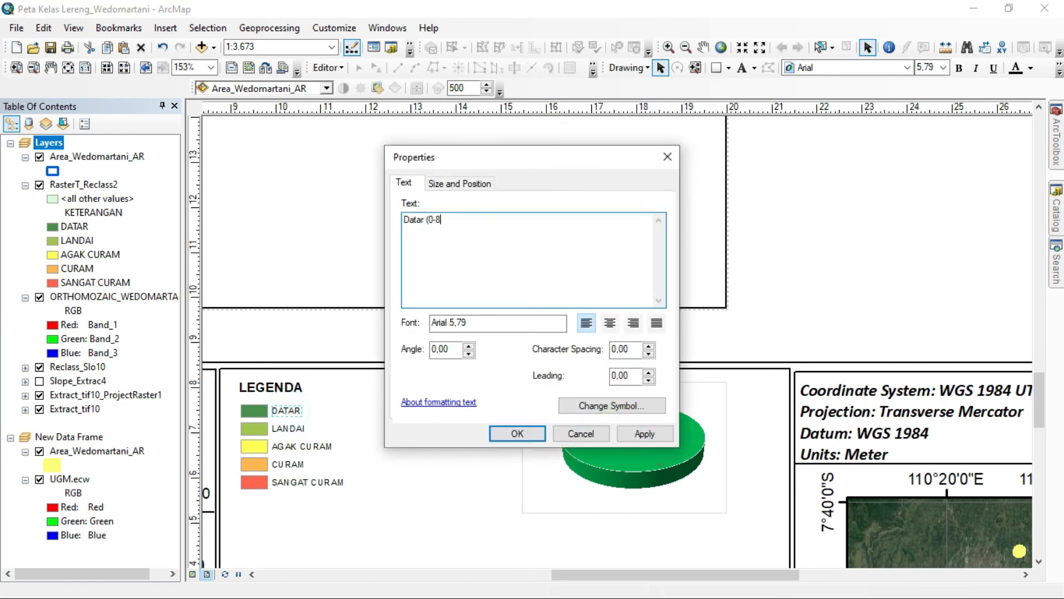
click(533, 433)
double_click(287, 428)
click(461, 227)
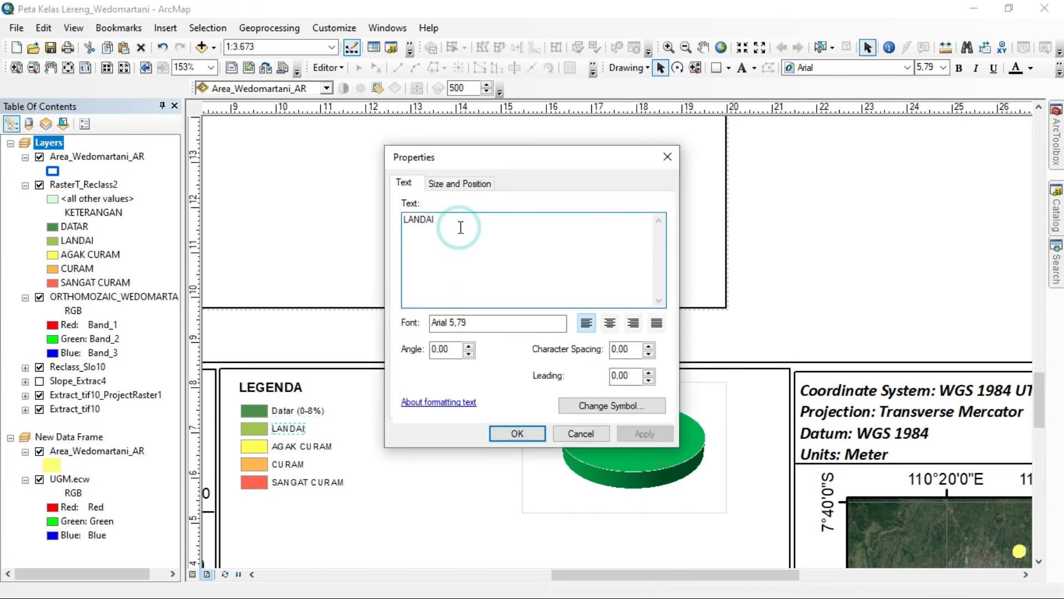
text(Landai (8-15%))
click(518, 433)
Step: Change the yellow and orange legend labels to "Agak Curam (15-25%)" and "Curam (25-45%)"
double_click(302, 446)
text(Agak Curam (15-25%)
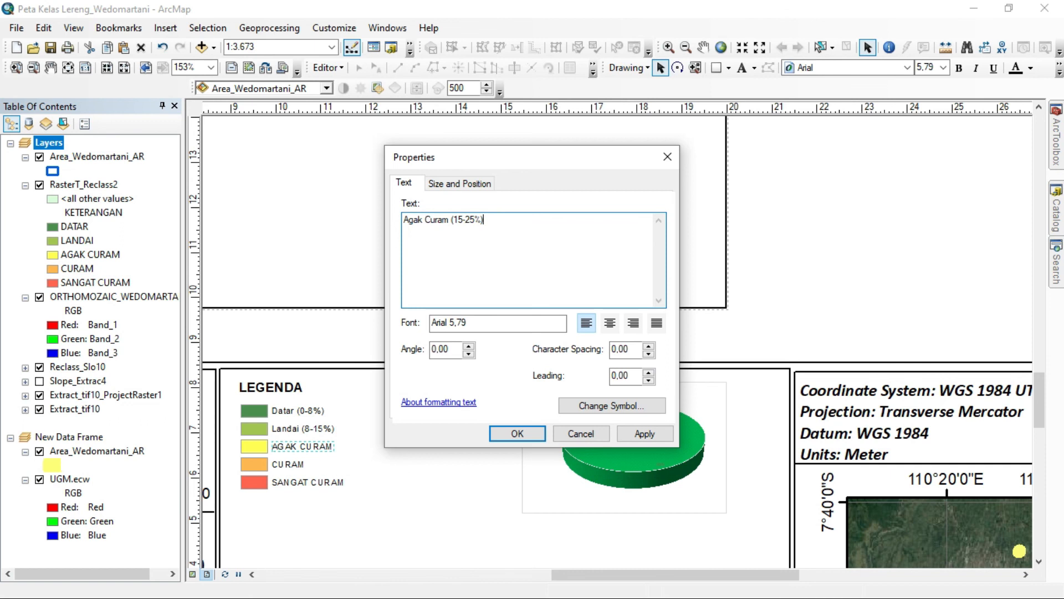
click(517, 433)
double_click(287, 464)
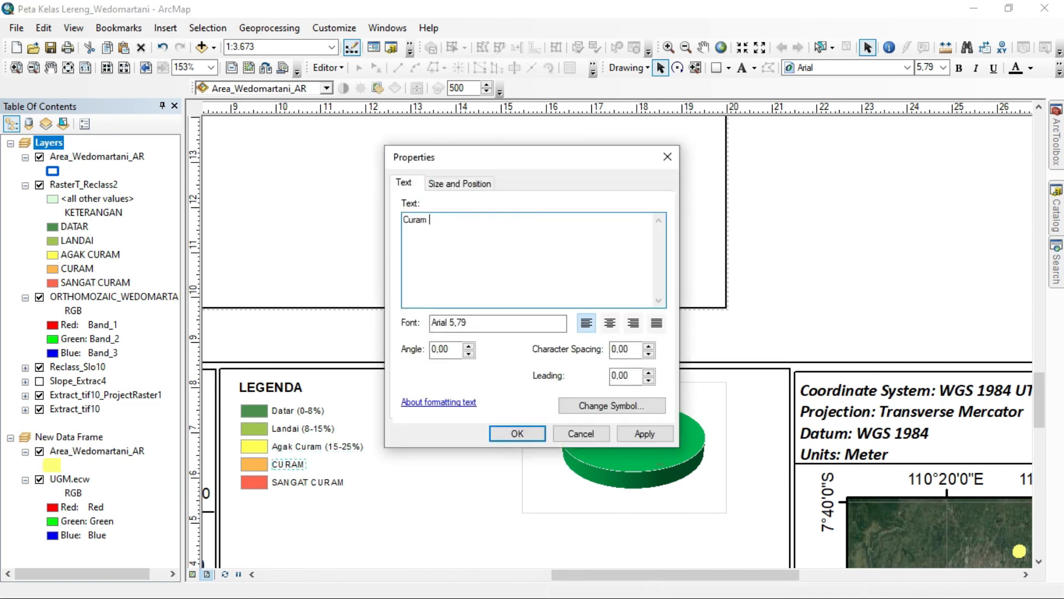
click(517, 433)
Step: Change the red class's legend label to "Sangat Curam (>45%)"
double_click(308, 481)
text(Sangat Cura)
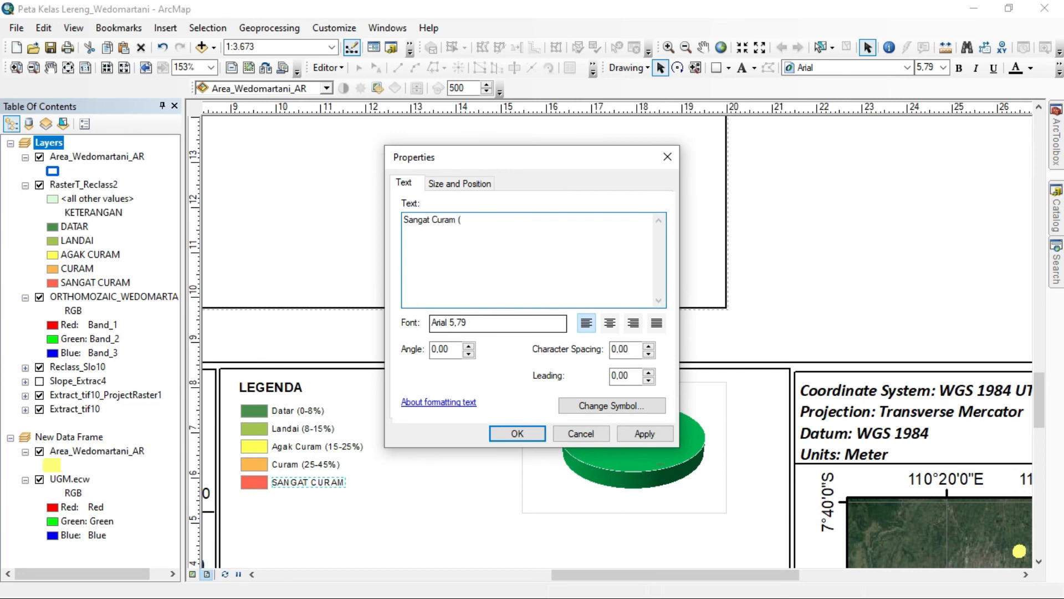
text(m (>45%))
click(517, 433)
Step: Rearrange the legend panel with the class table below the legend and the pie chart beside the legend
scroll(505, 399, down, 3)
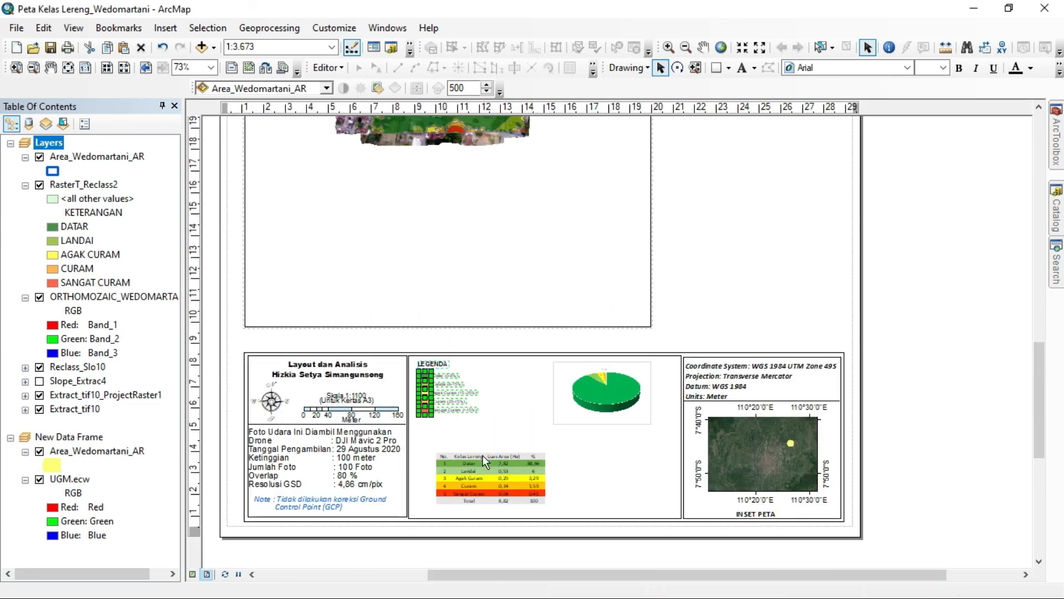
click(485, 418)
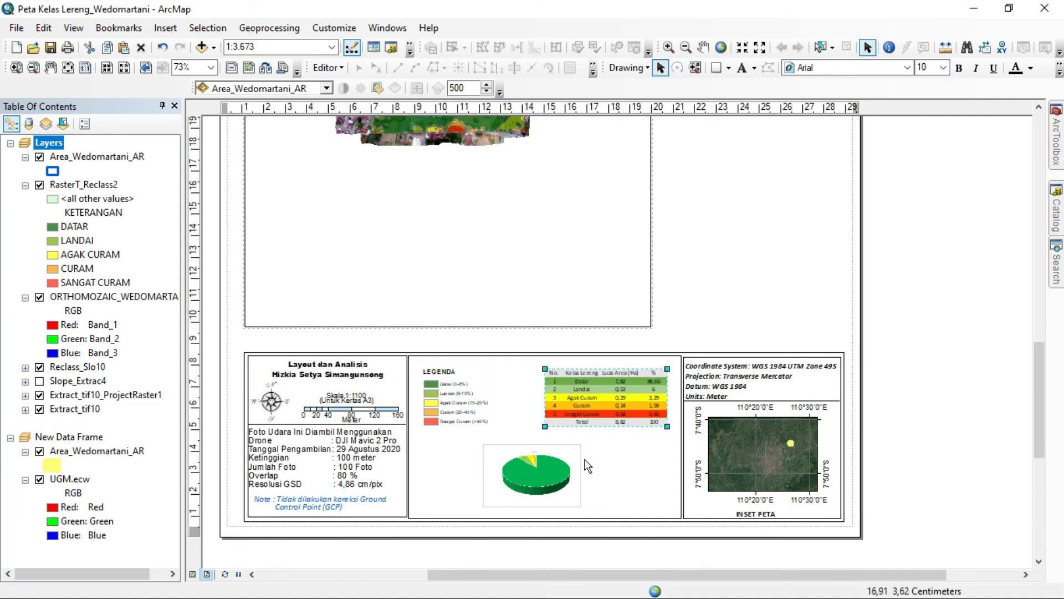
drag(536, 472, 483, 472)
drag(460, 384, 469, 382)
drag(488, 459, 627, 453)
click(616, 470)
drag(609, 393, 499, 465)
drag(631, 457, 617, 391)
click(841, 404)
Step: Set the main map data frame's scale to 1:1.100
scroll(873, 405, down, 3)
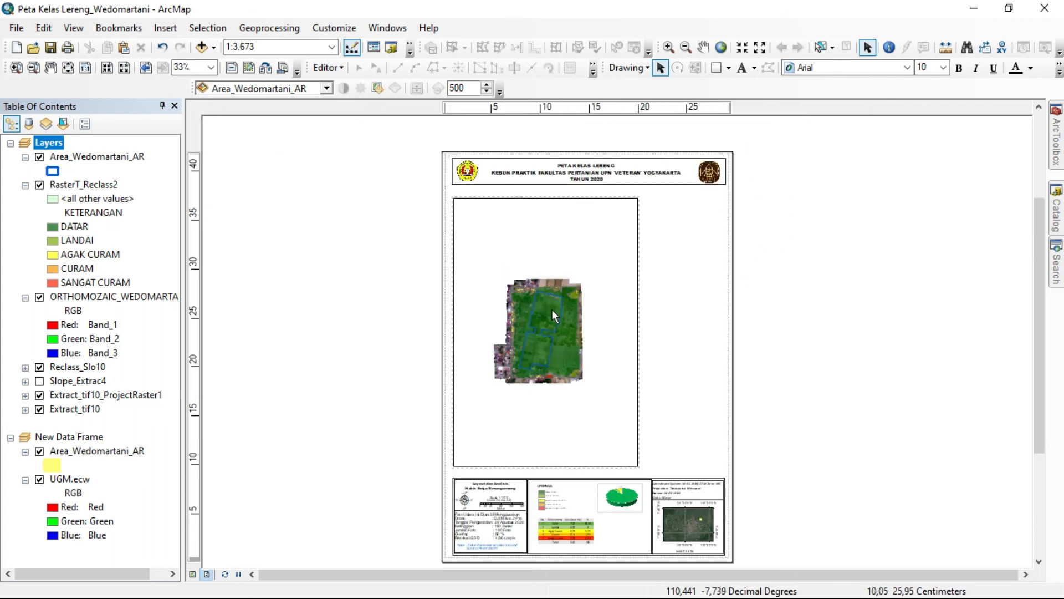
click(551, 310)
scroll(551, 311, up, 4)
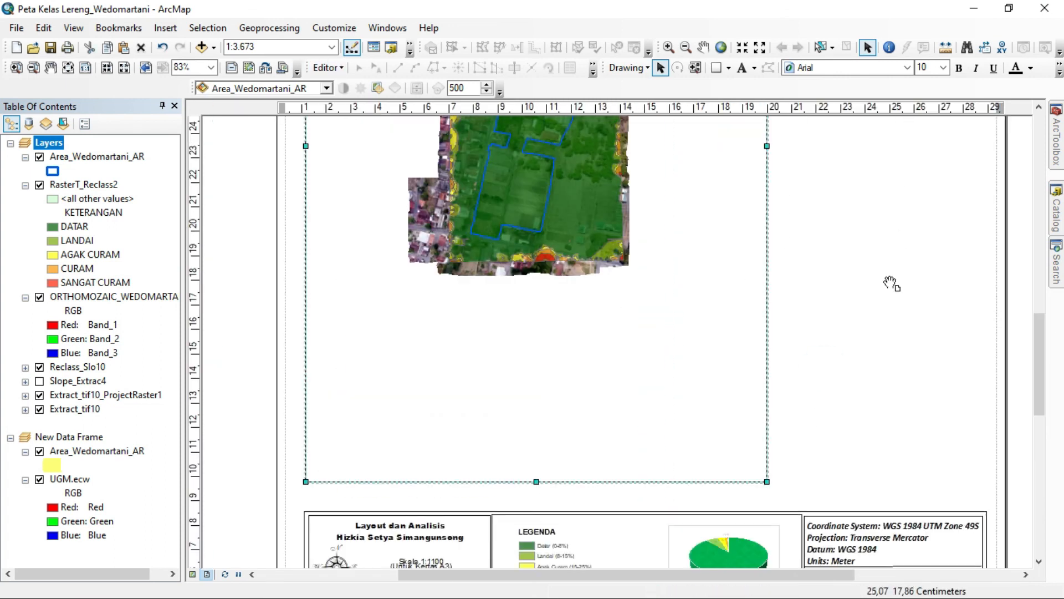
scroll(793, 267, down, 4)
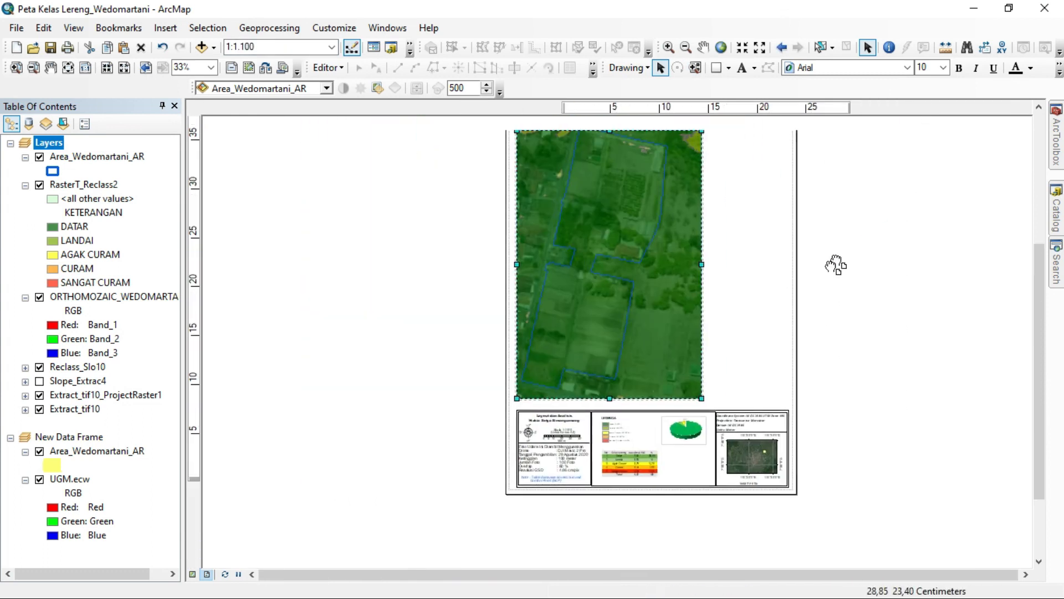
Step: Add a graticule to the main data frame with a simple border and a neatline outside the grid
double_click(546, 304)
click(680, 109)
click(635, 162)
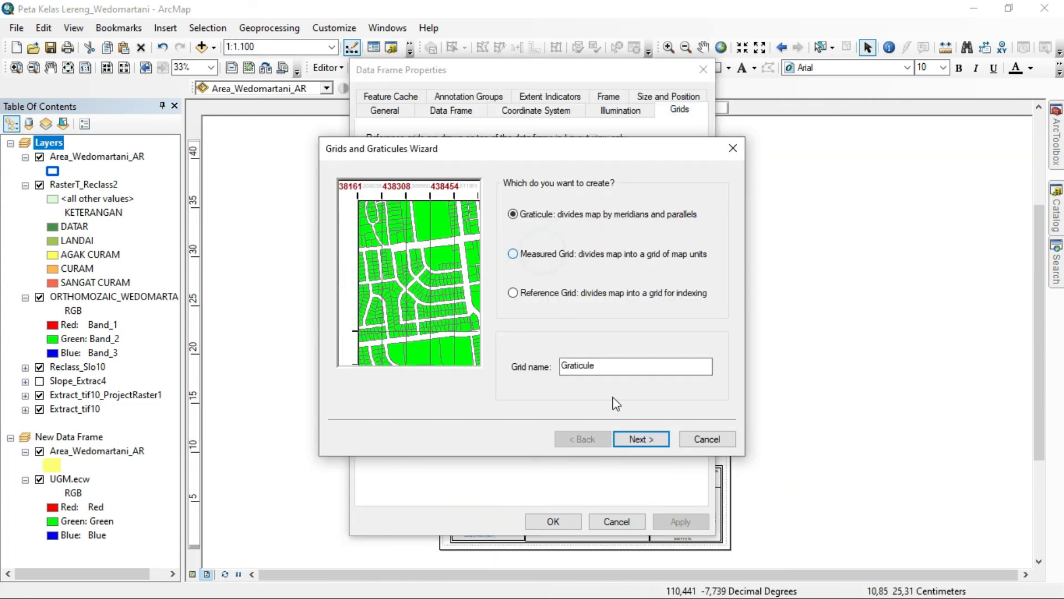
click(641, 439)
click(643, 332)
key(Return)
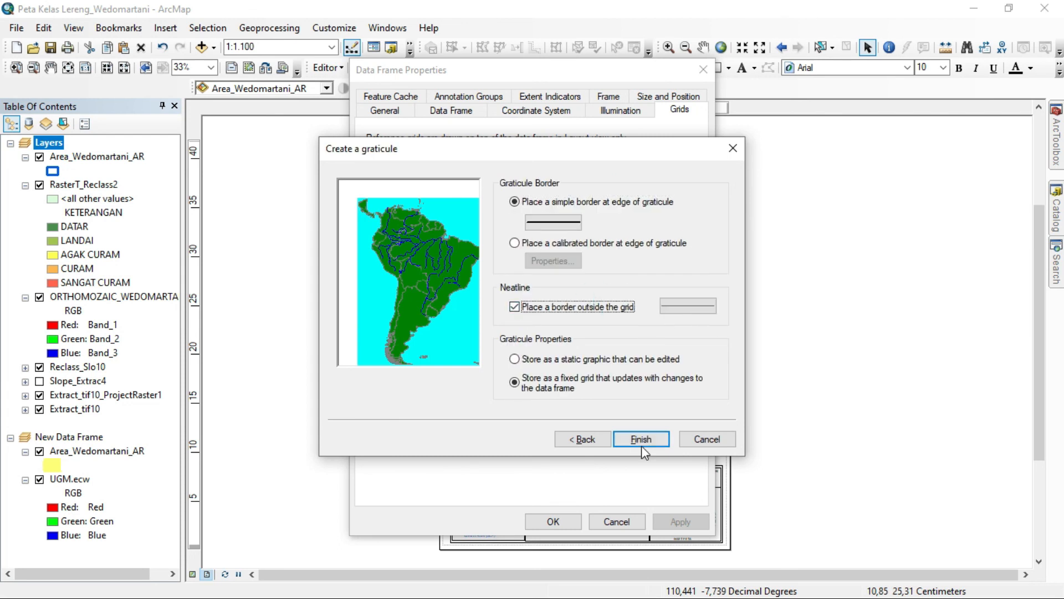
click(640, 438)
Step: Set the graticule labels to size 14 and blue, and apply the grid to the map
double_click(443, 296)
text(14)
click(471, 326)
click(562, 402)
click(549, 470)
key(Return)
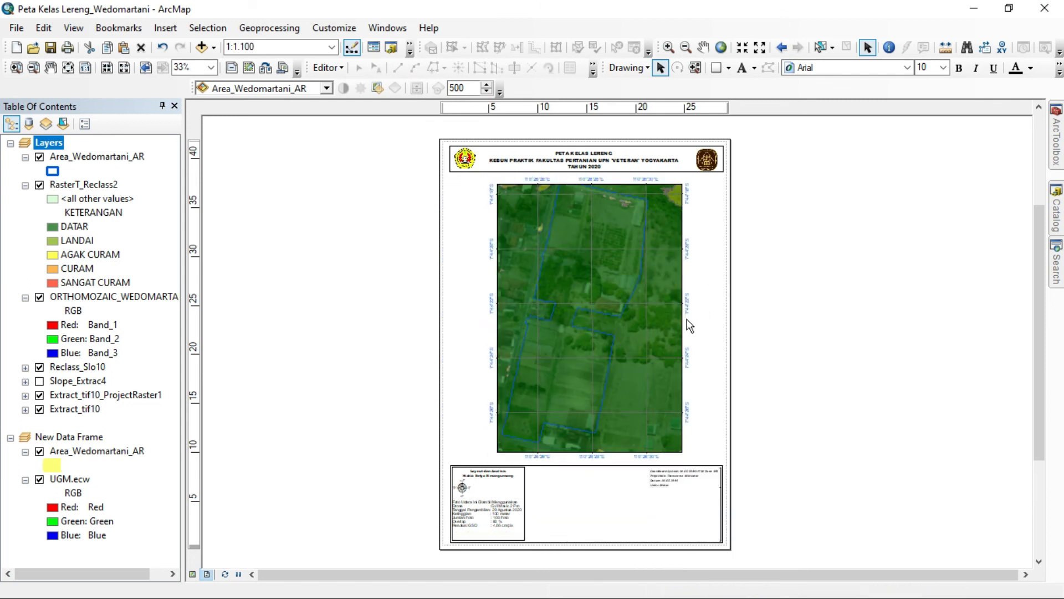
Step: Resize the rectangle around the map to align with the title box and reach down to the information panel
scroll(610, 304, up, 3)
scroll(753, 330, down, 4)
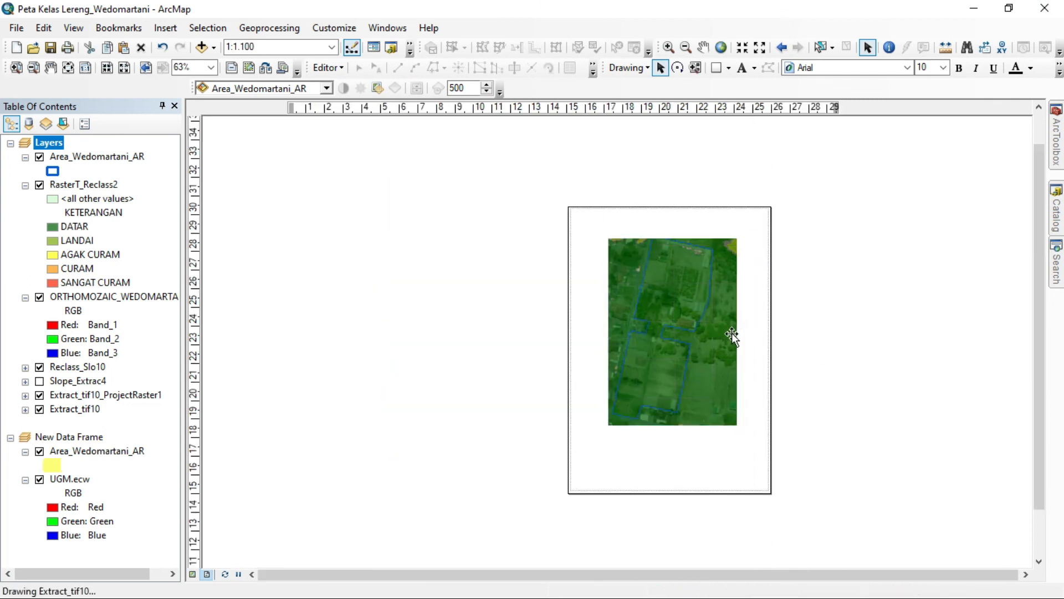
scroll(766, 329, up, 4)
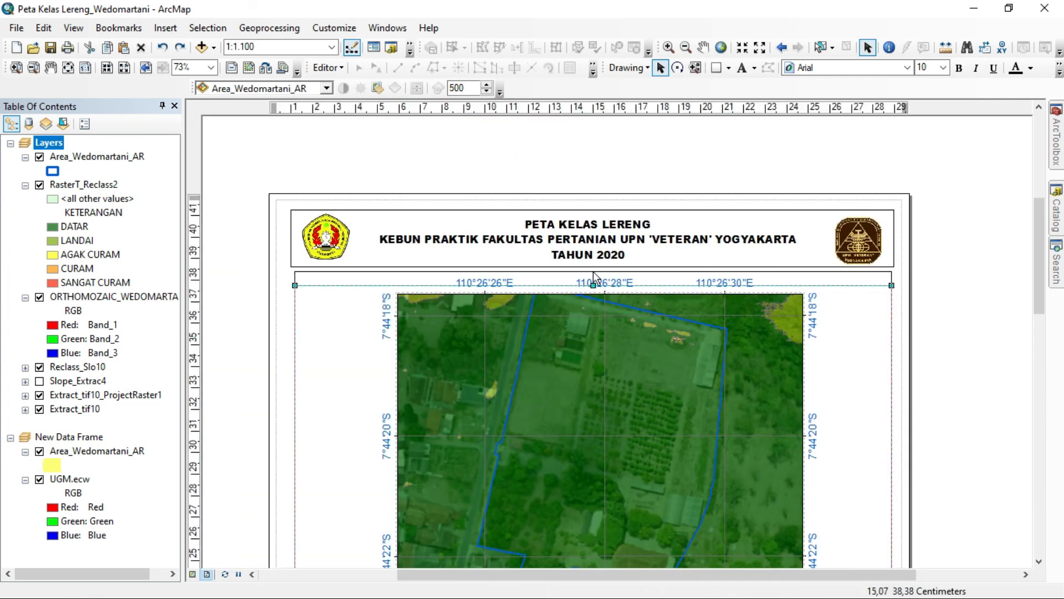
drag(593, 271, 594, 271)
drag(295, 271, 291, 271)
drag(505, 365, 521, 166)
scroll(754, 353, down, 3)
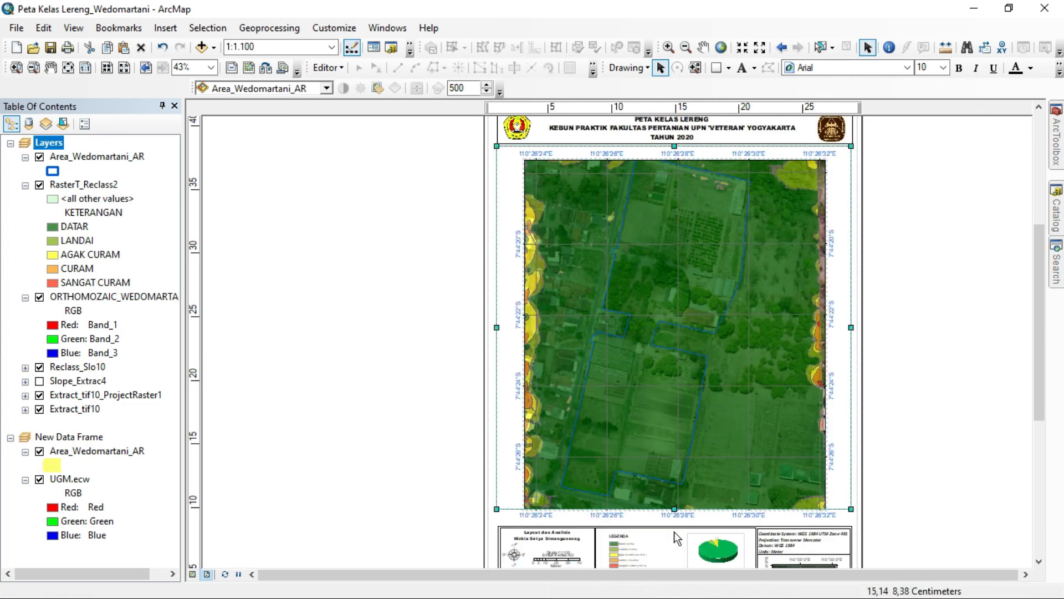
drag(674, 521, 675, 522)
Step: Pan the map inside its data frame to adjust the position of the study area within the visible extent
click(706, 50)
drag(627, 293, 627, 290)
click(869, 47)
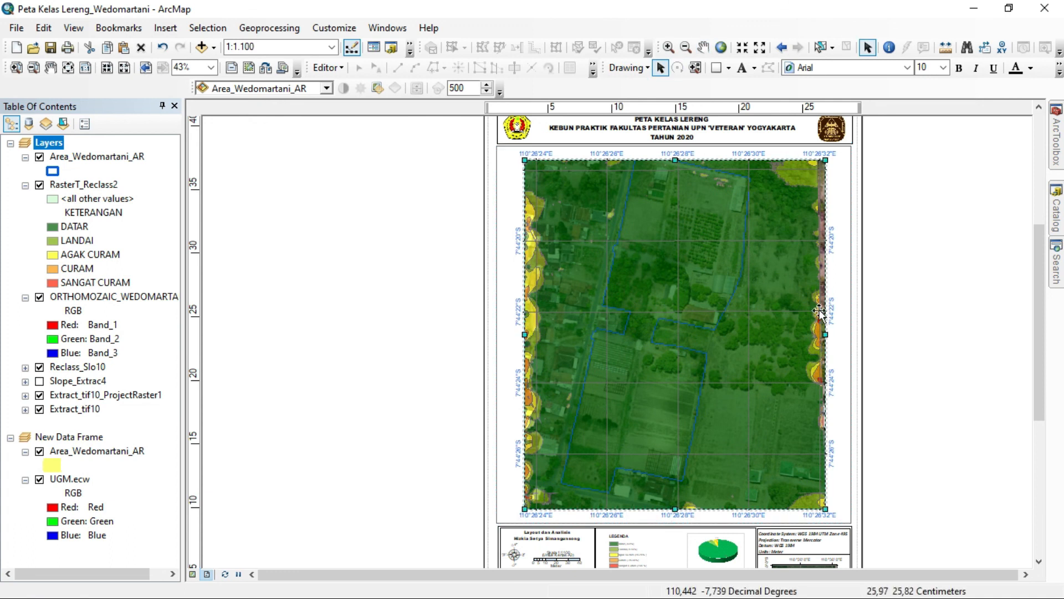
click(765, 295)
click(703, 48)
drag(621, 274, 621, 276)
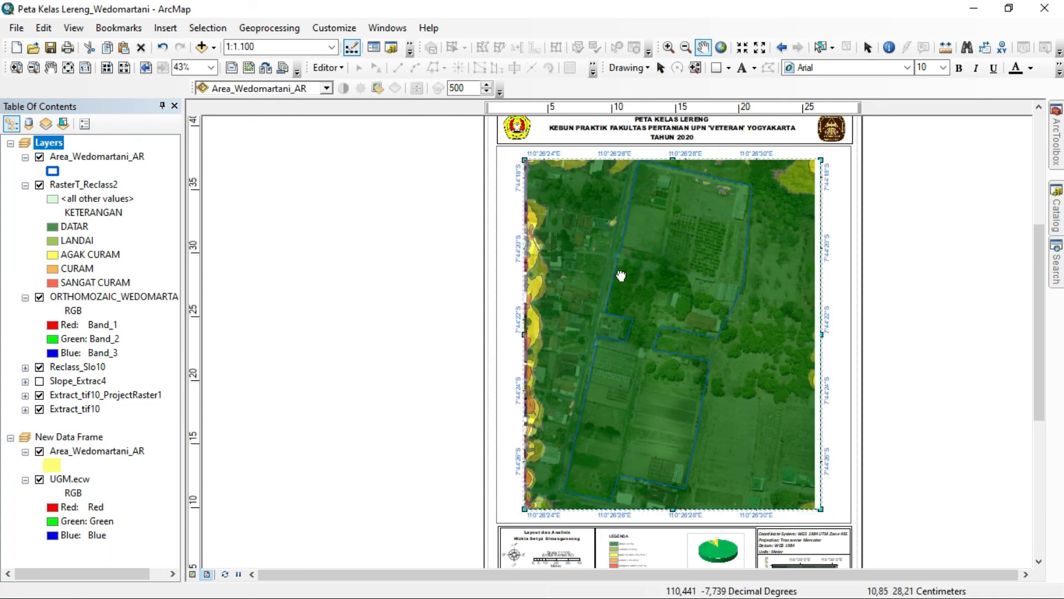
click(868, 47)
Step: Review the finished layout and save the map document
scroll(615, 161, up, 3)
scroll(614, 160, down, 5)
click(17, 28)
click(82, 83)
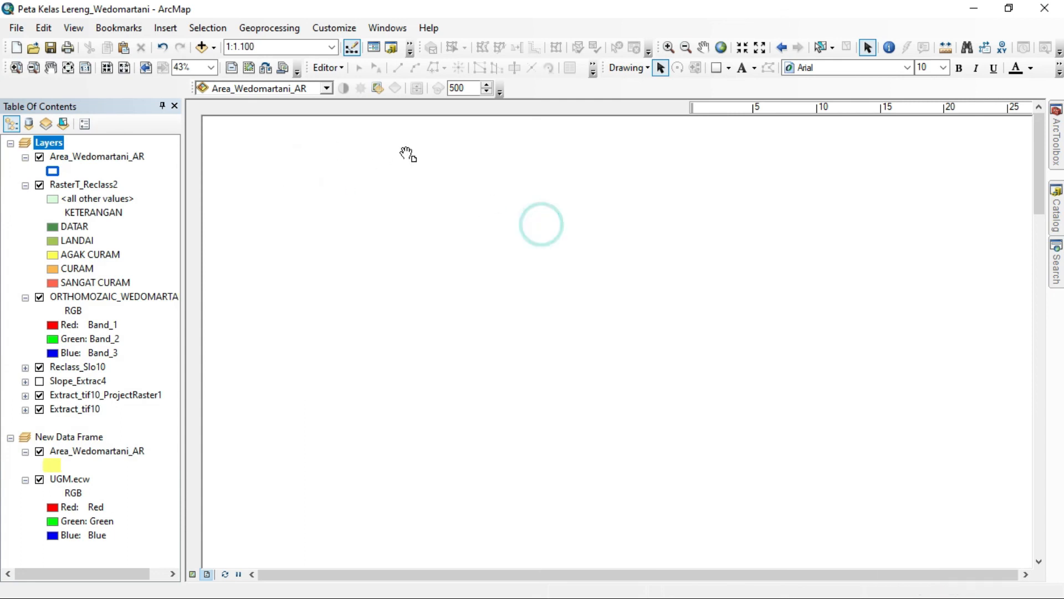
Step: Export the map to the layout folder as a JPEG named Peta Kelas Lereng_Wedomartani
click(15, 28)
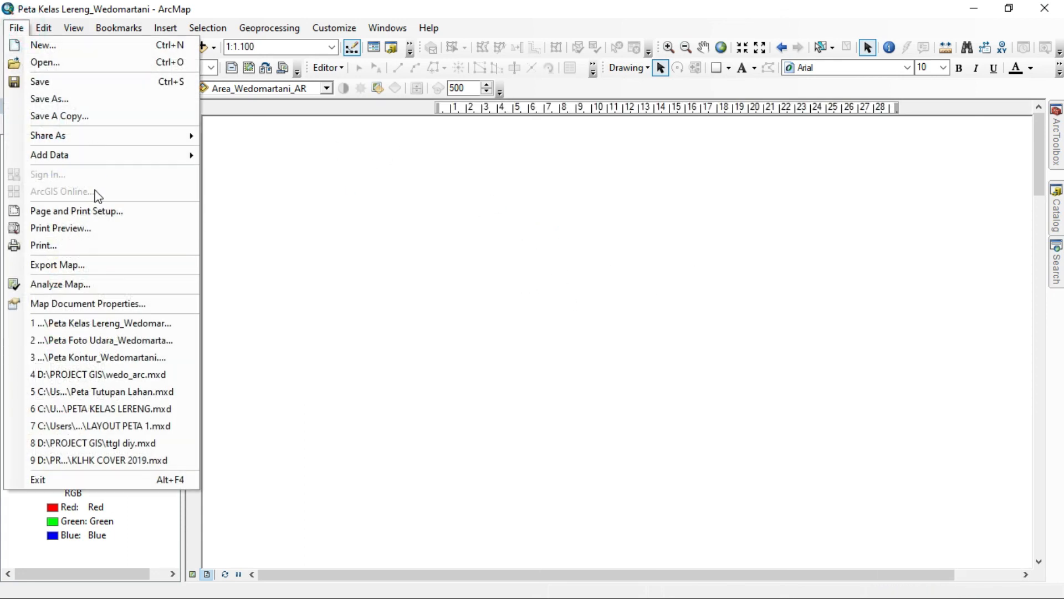
click(88, 266)
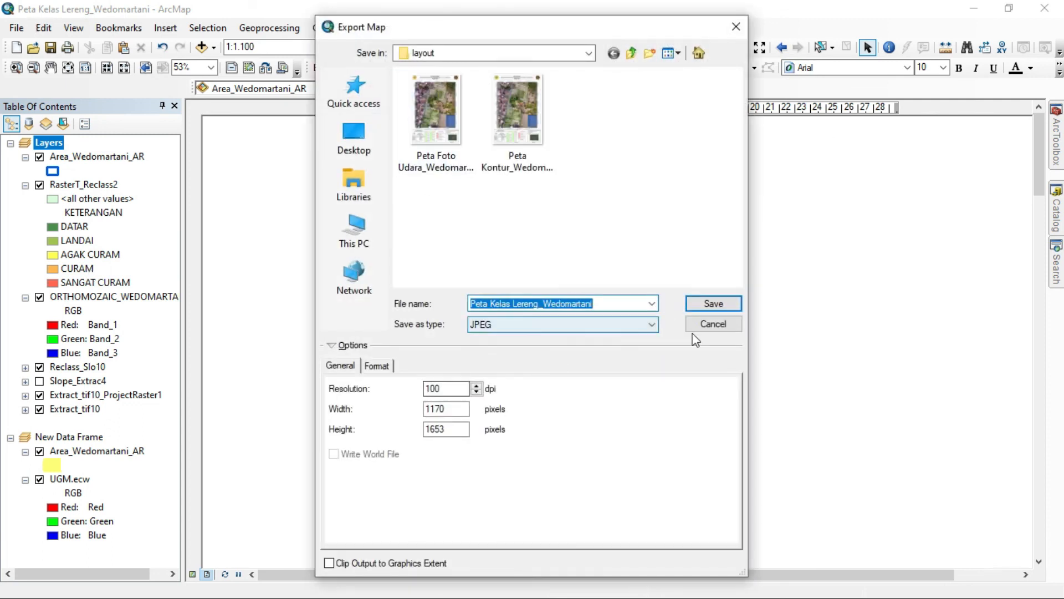
click(696, 308)
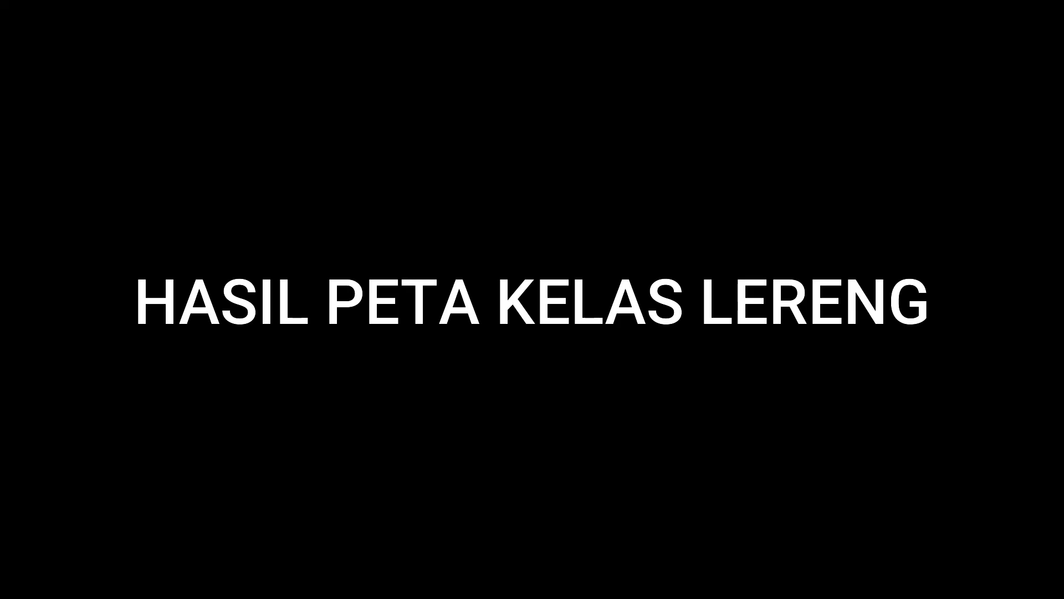